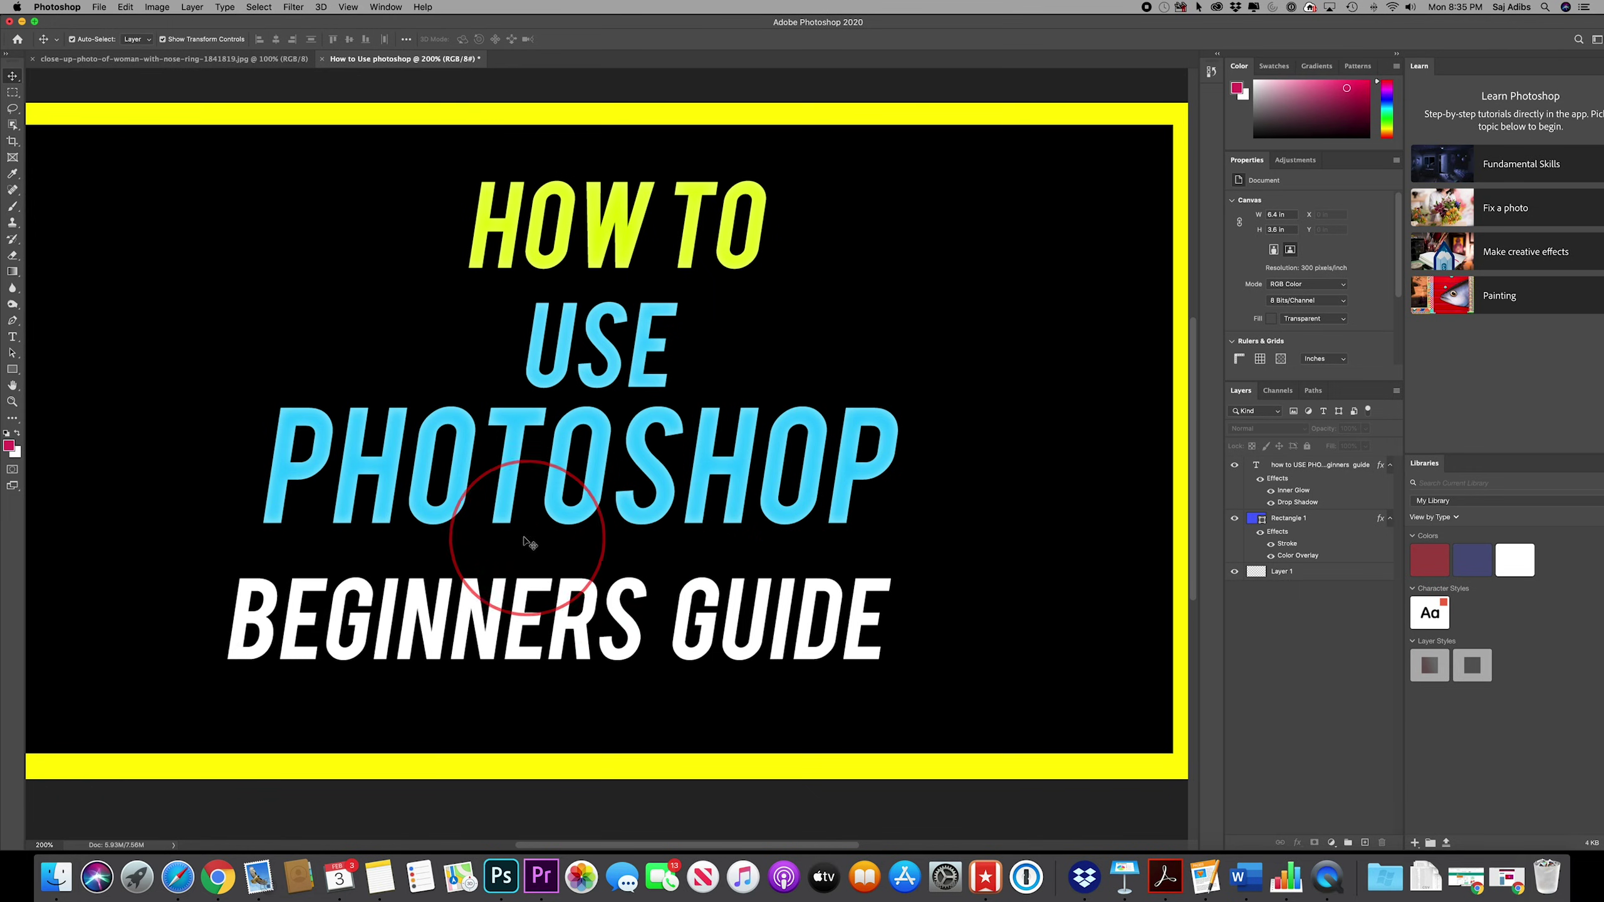
View the open close-up portrait photo and return to the How to Use photoshop title document
{"action": "scroll", "coordinate": [534, 538], "scroll_direction": "left", "scroll_amount": 3}
{"action": "scroll", "coordinate": [455, 569], "scroll_direction": "right", "scroll_amount": 5}
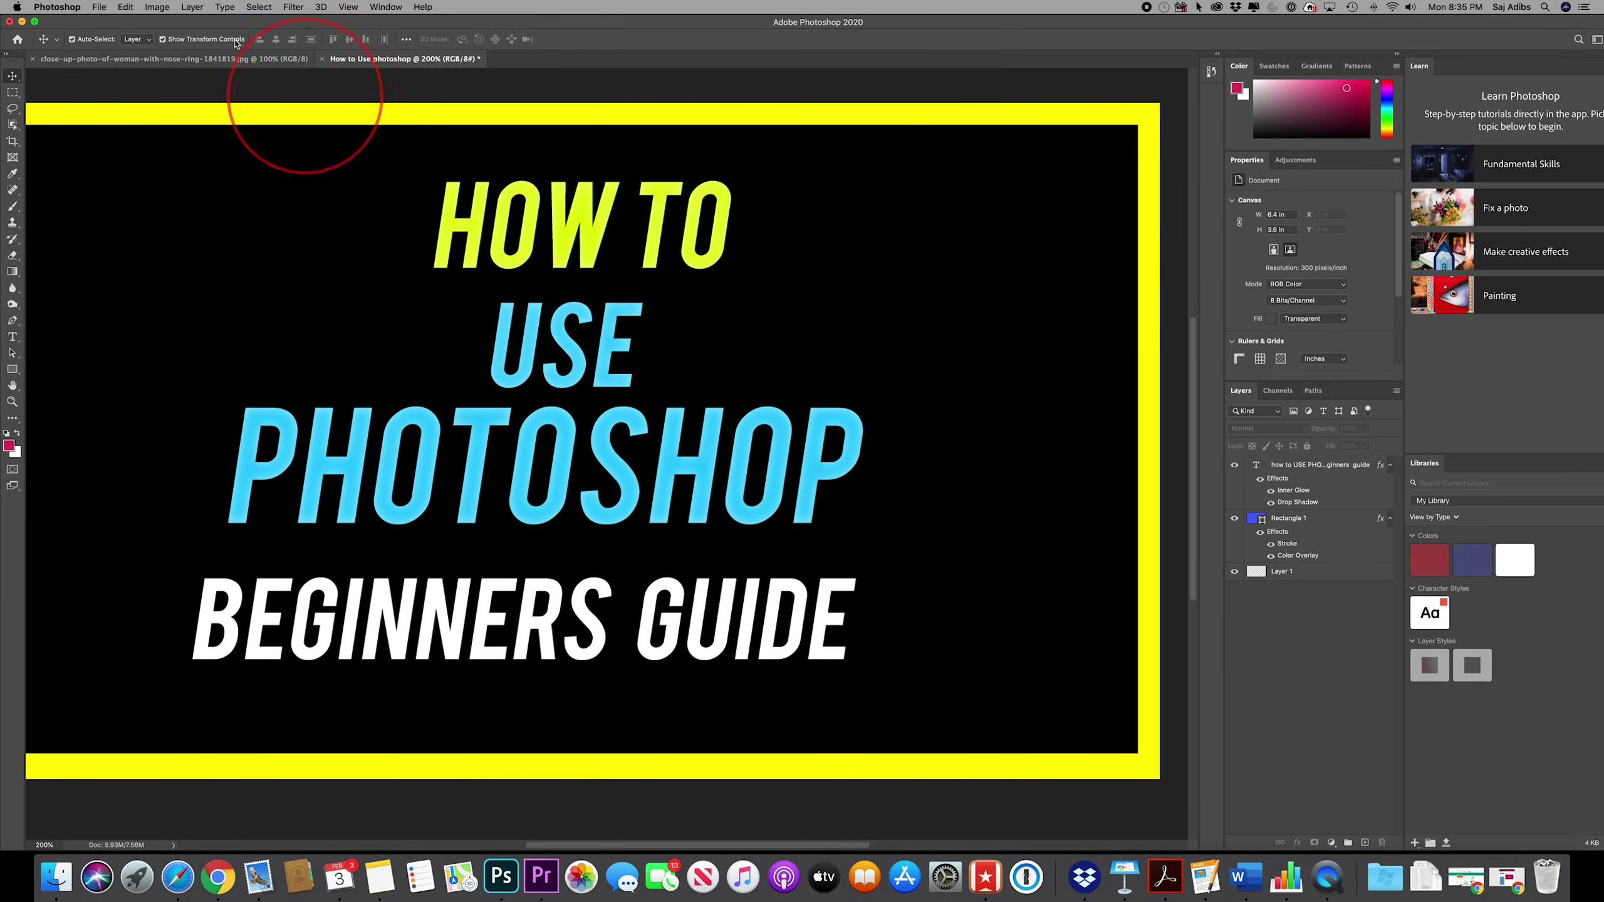
{"action": "left_click", "coordinate": [152, 58]}
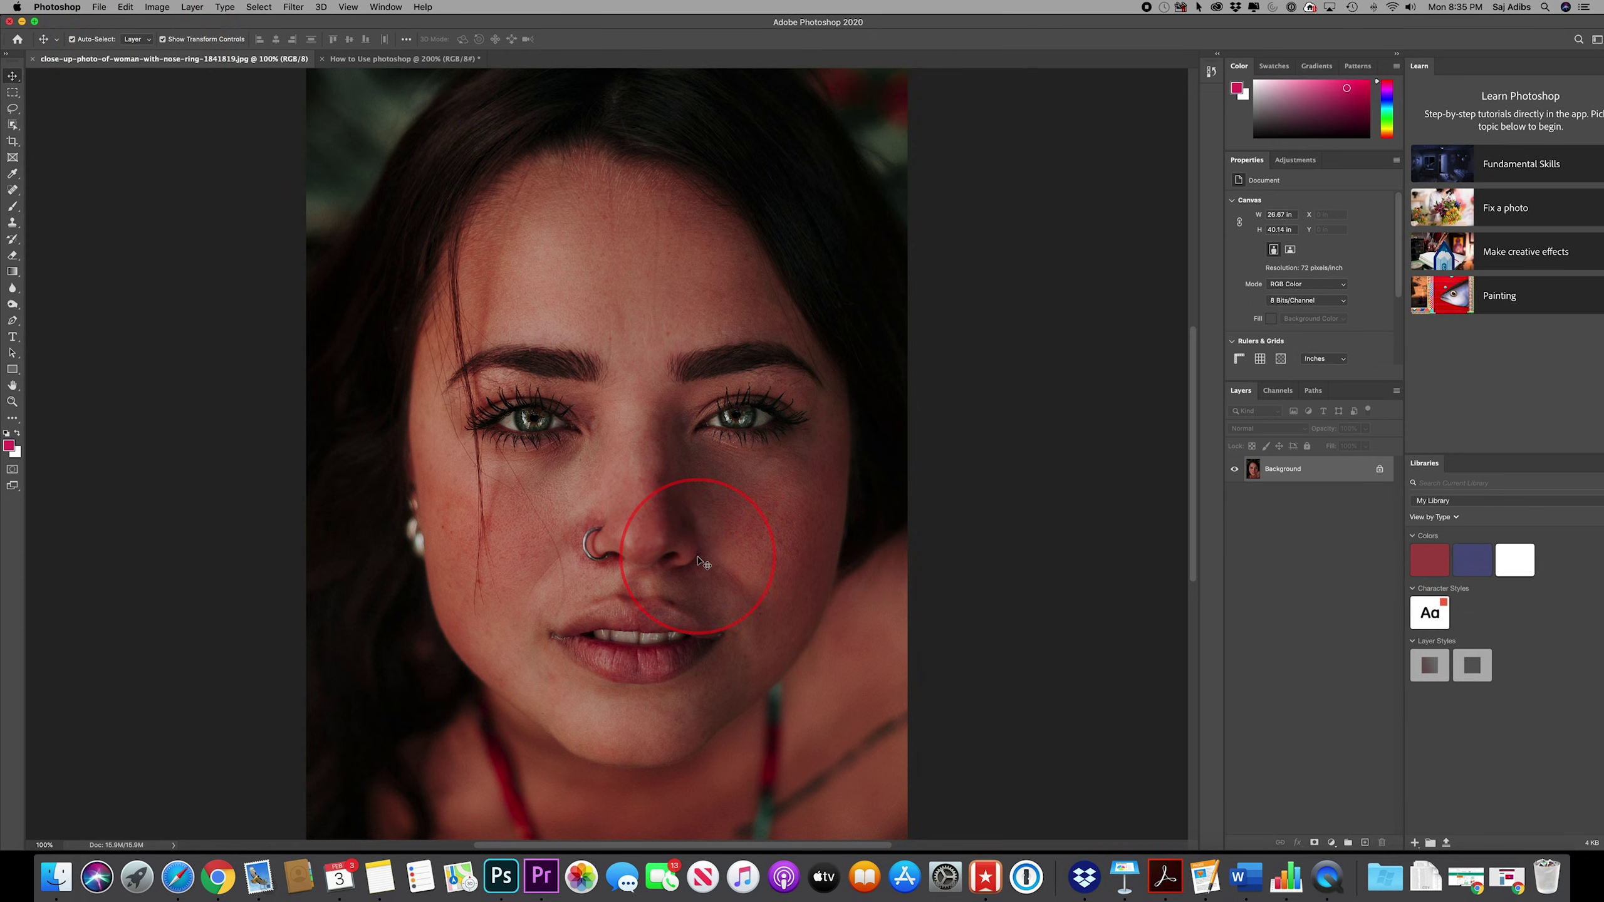
{"action": "scroll", "coordinate": [698, 560], "scroll_direction": "down", "scroll_amount": 3}
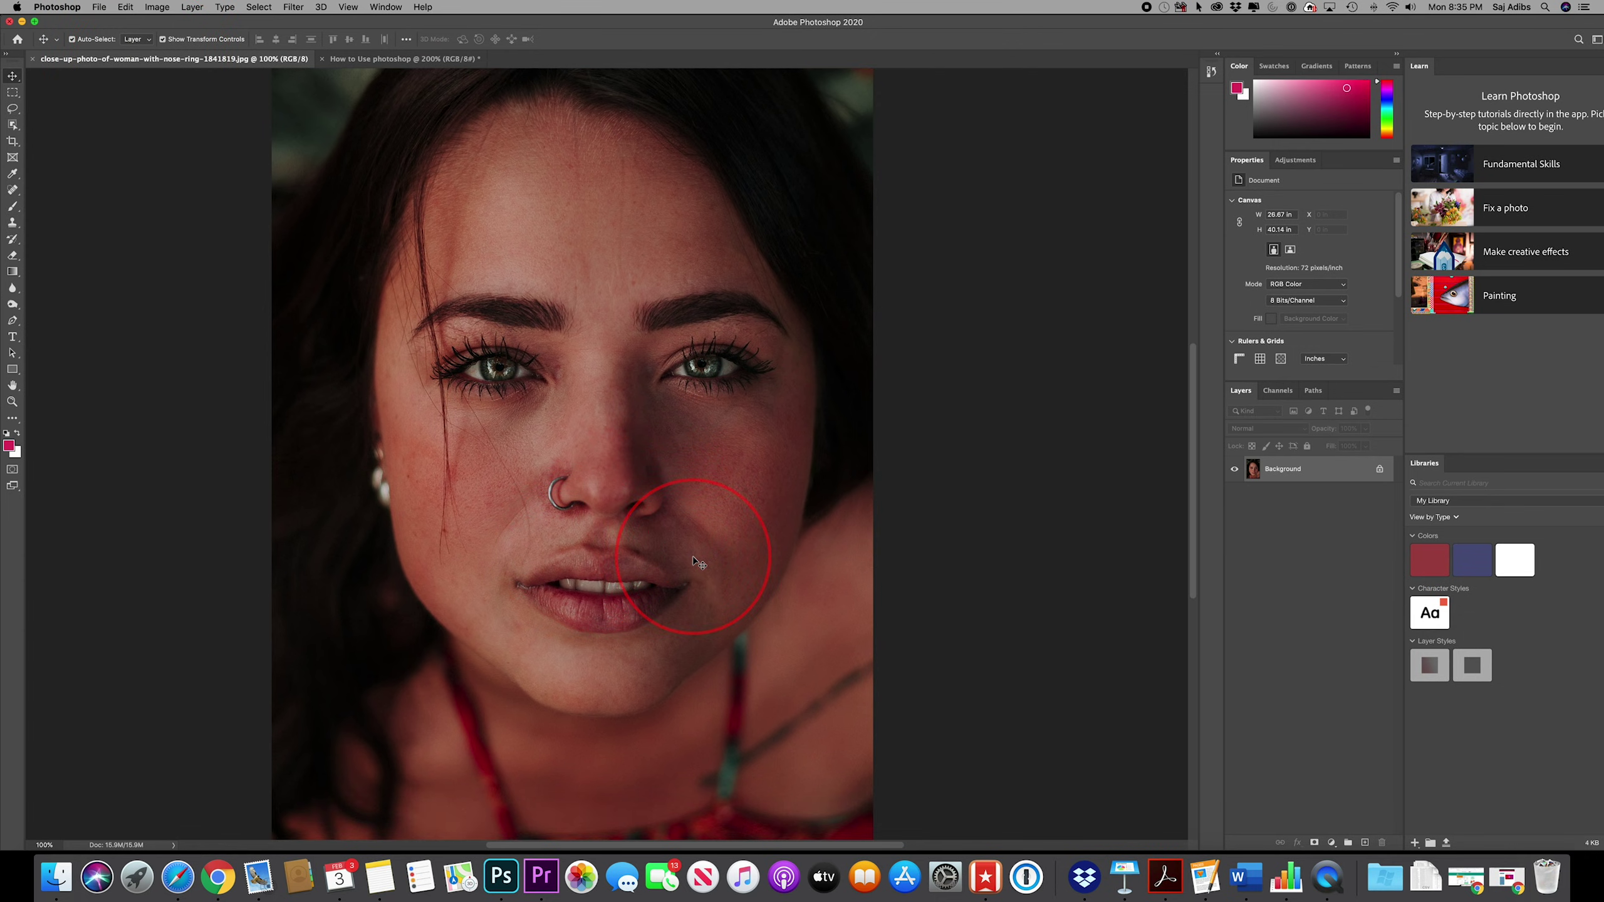
{"action": "scroll", "coordinate": [712, 397], "scroll_direction": "right", "scroll_amount": 2}
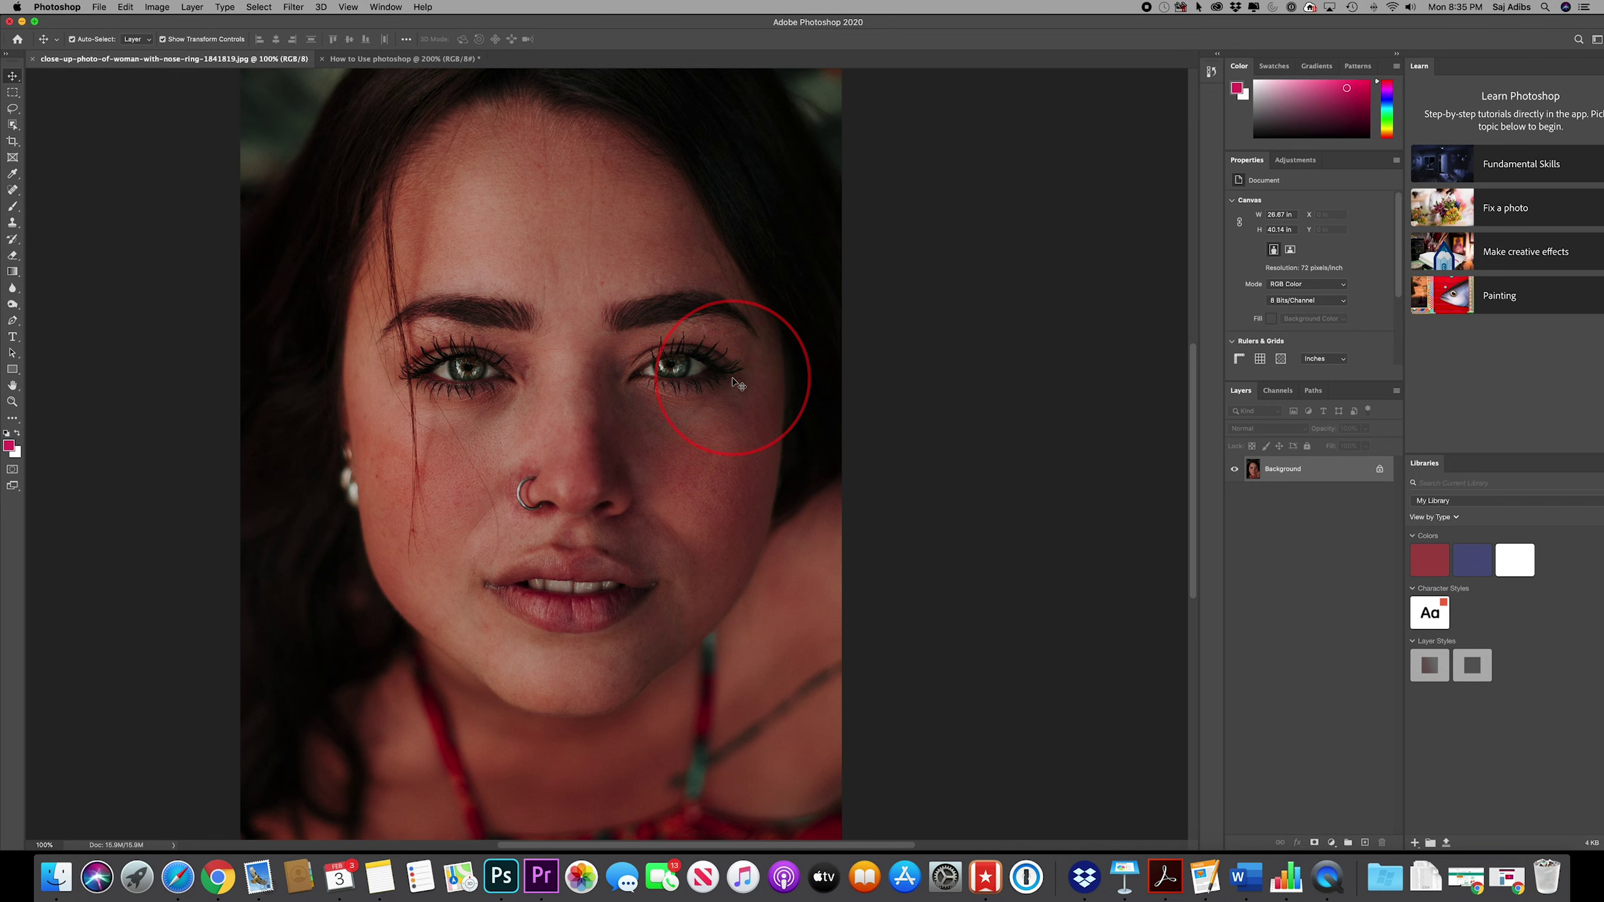
{"action": "left_click", "coordinate": [359, 62]}
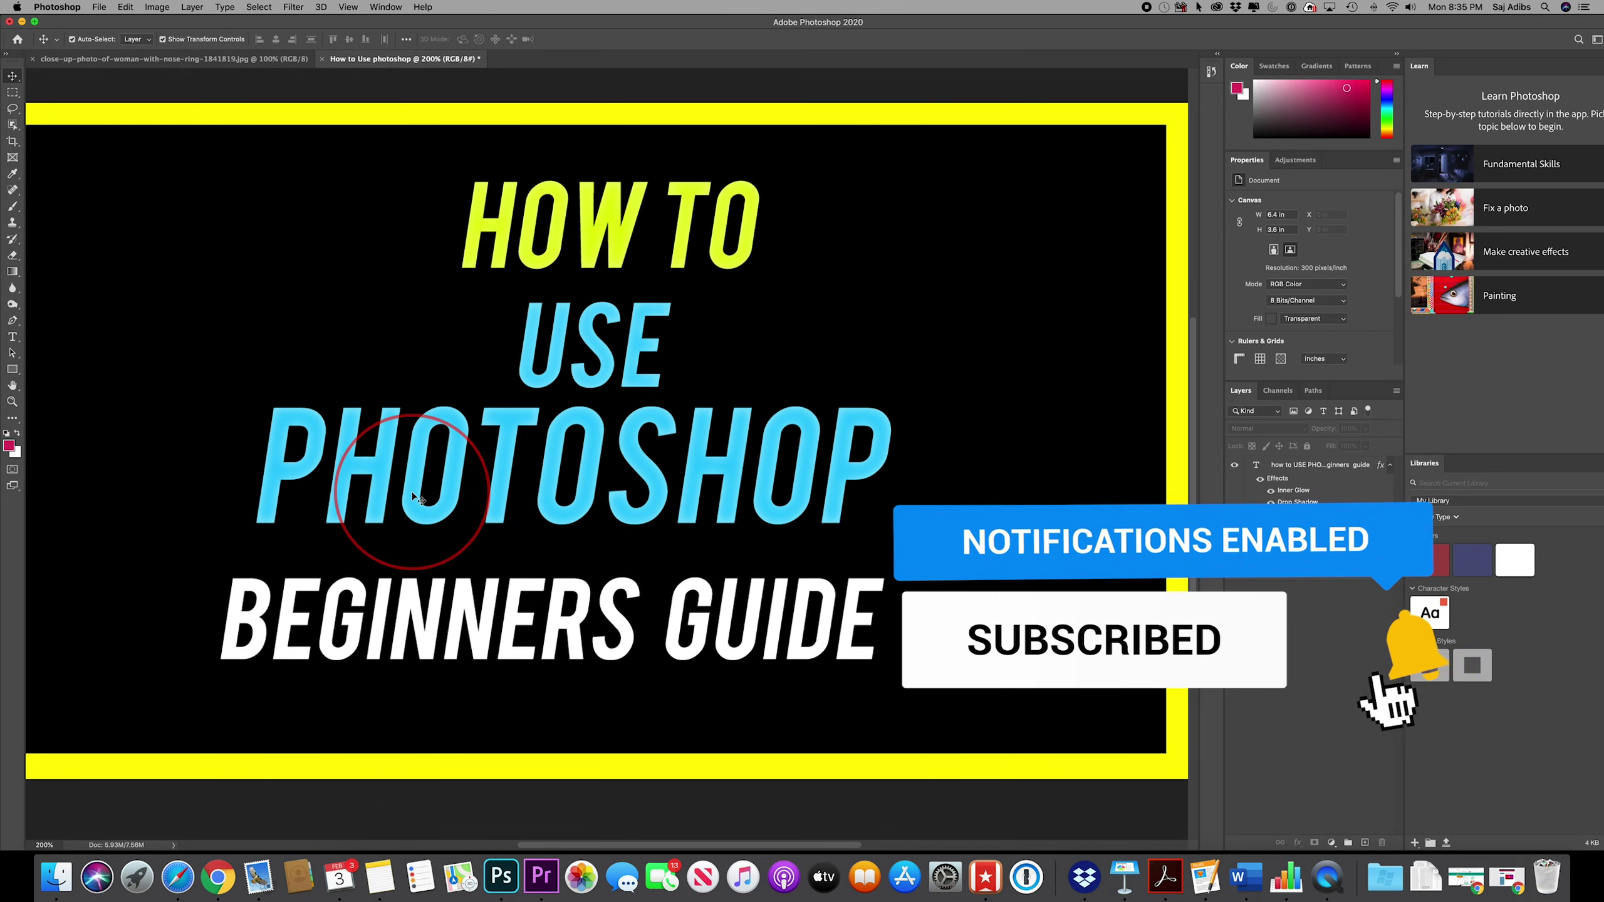
Switch to Chrome to view Adobe's Photoshop free trial page and the Pexels model photos, and return to Photoshop
{"action": "left_click", "coordinate": [218, 876]}
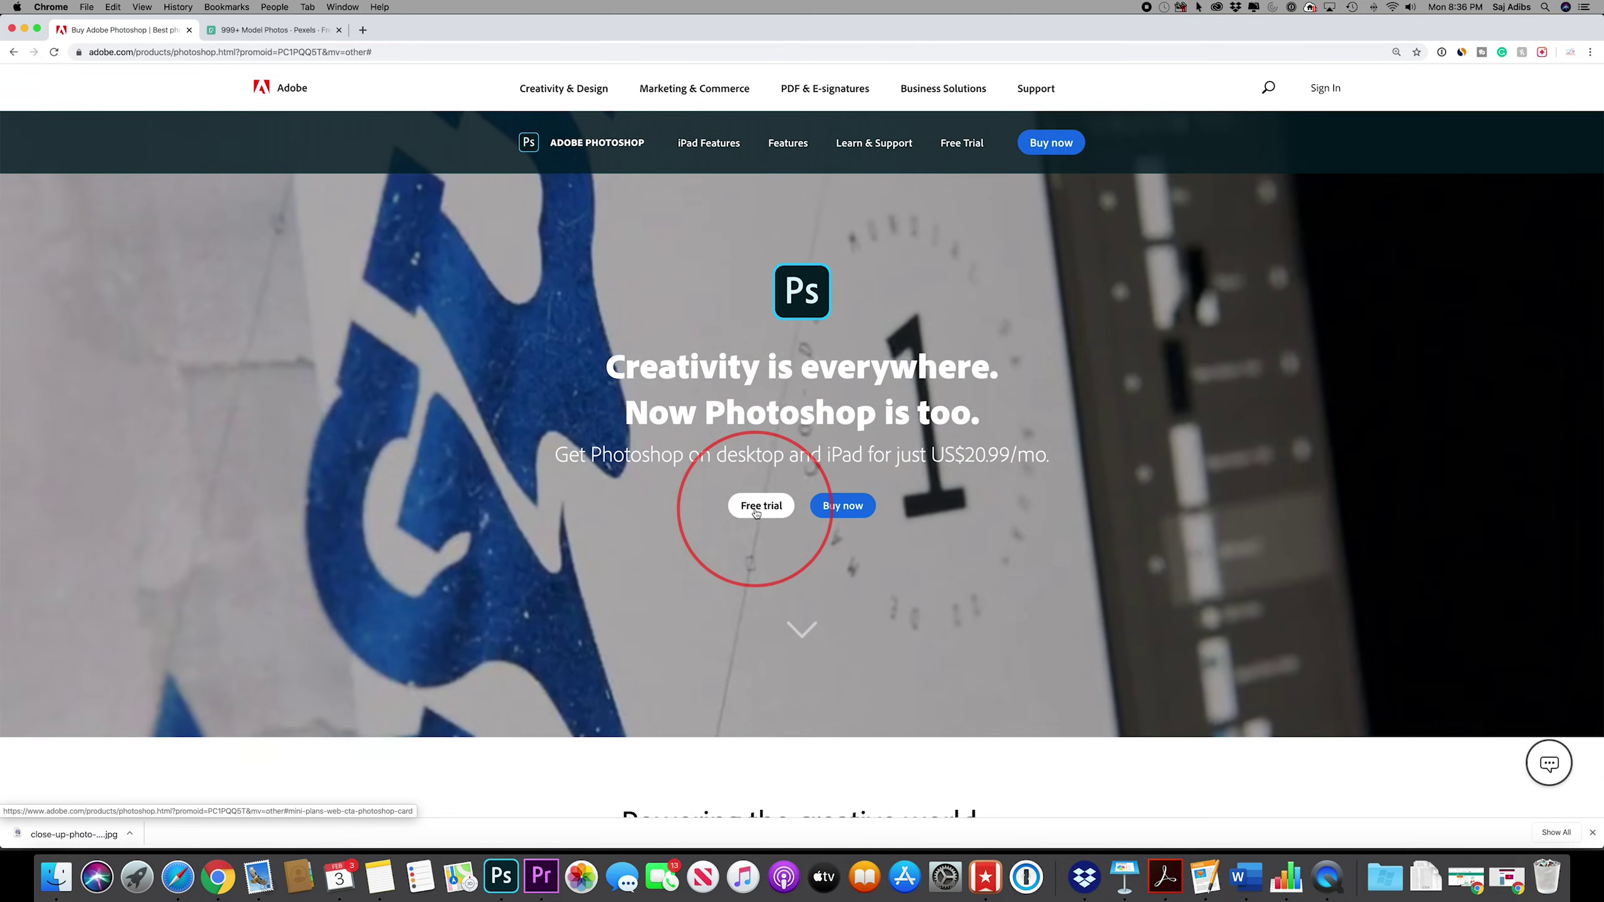
{"action": "left_click", "coordinate": [755, 512]}
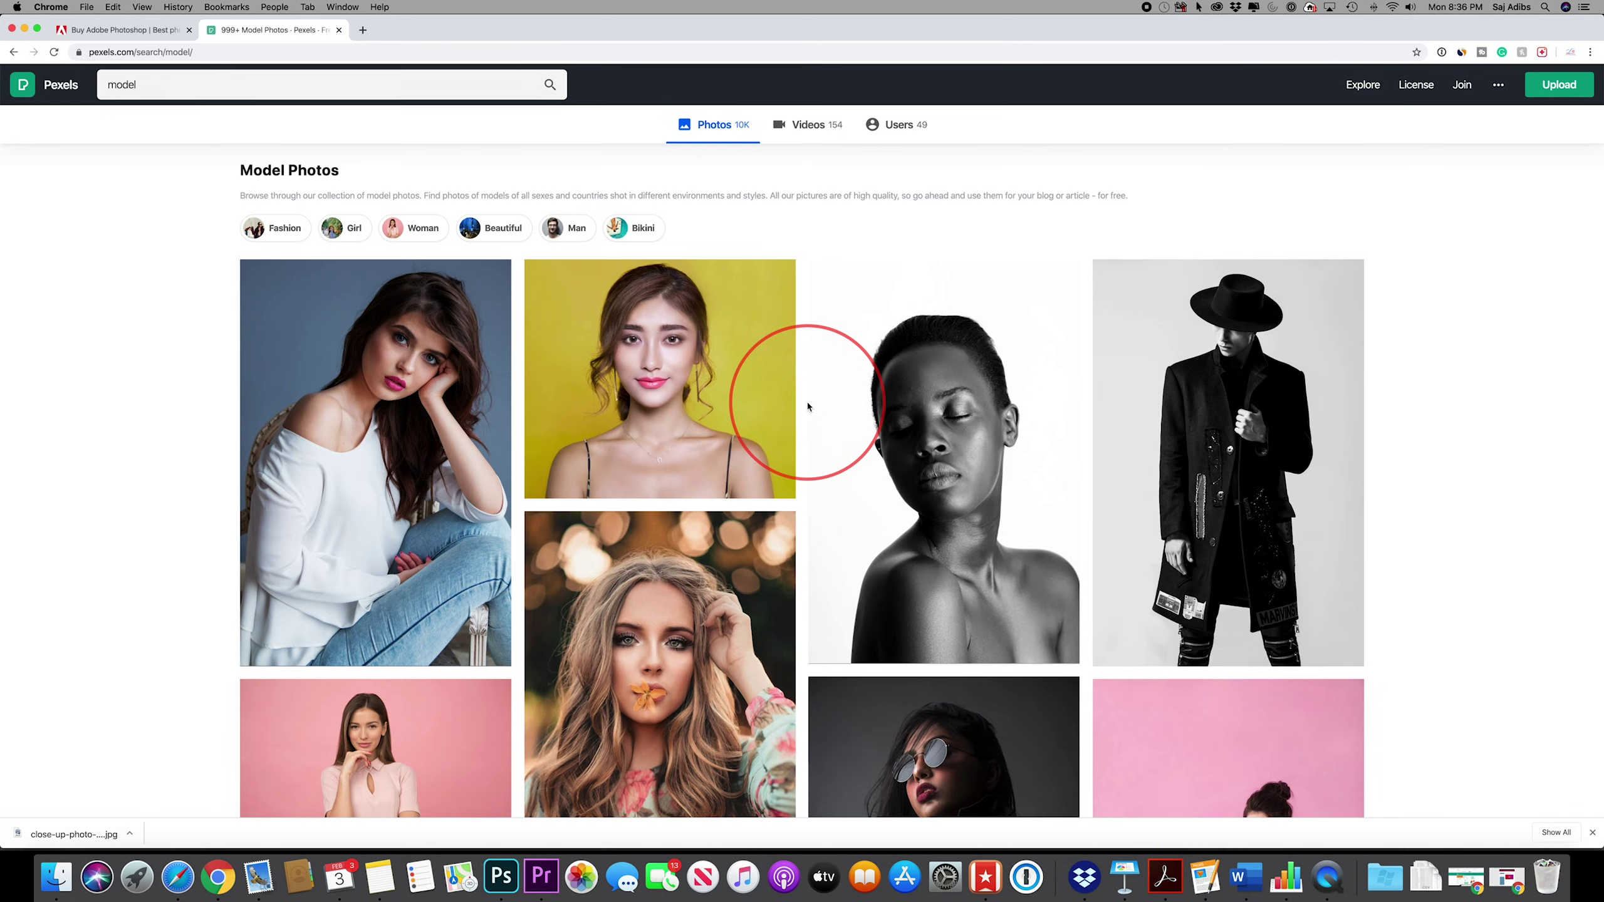
{"action": "key", "text": "super+Tab"}
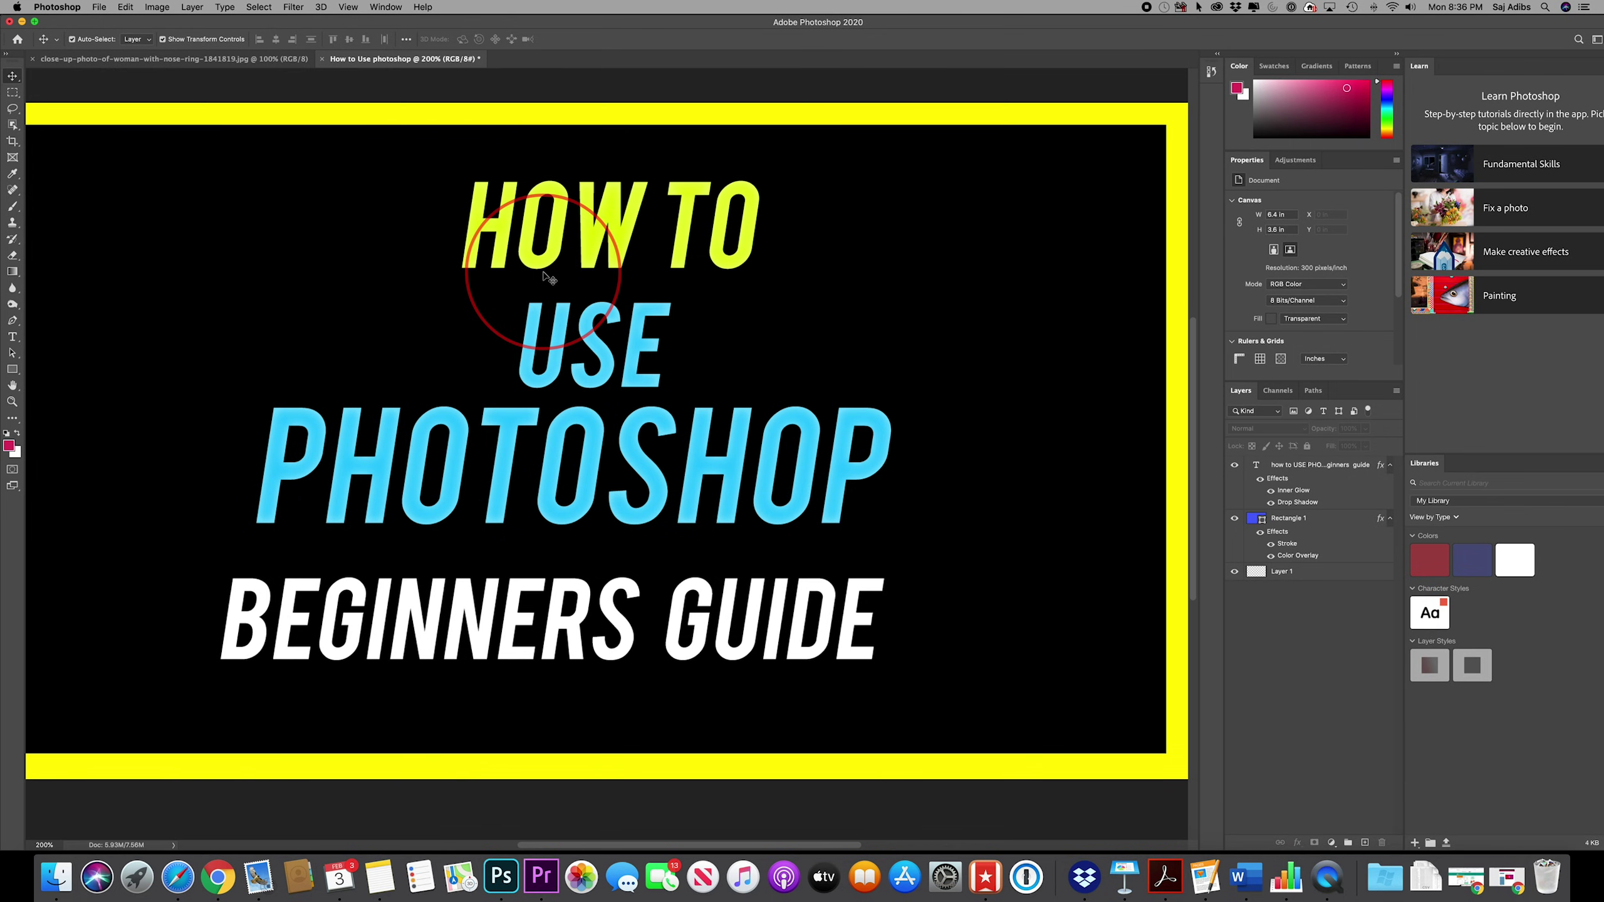
Close both the How to Use photoshop title document and the close-up portrait photo
{"action": "left_click", "coordinate": [247, 58]}
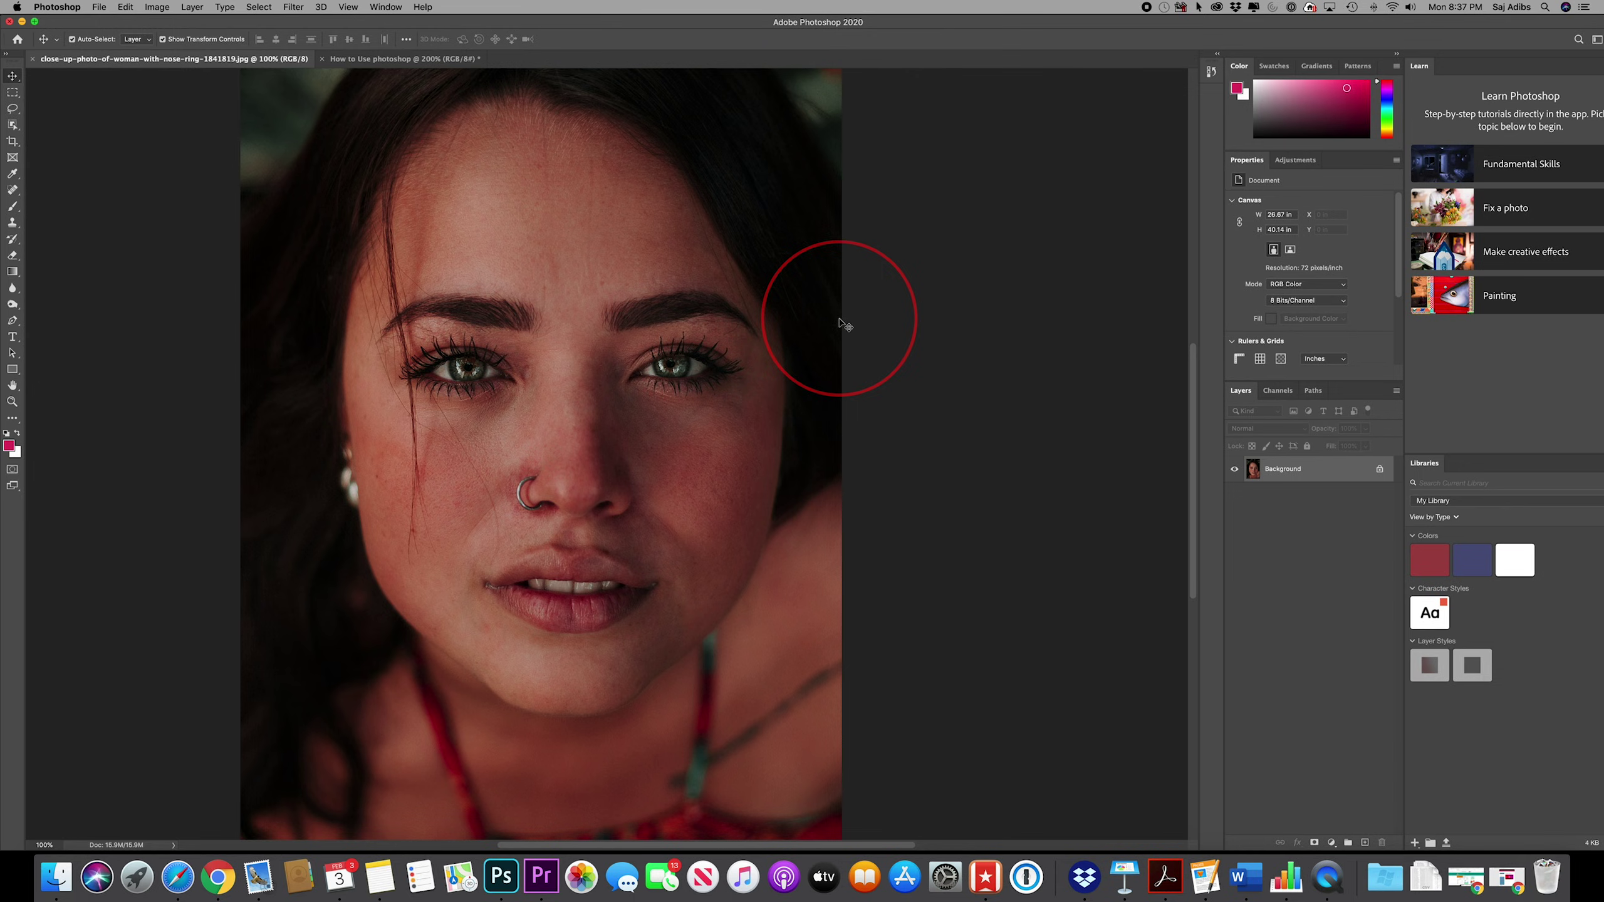
{"action": "left_click", "coordinate": [379, 61]}
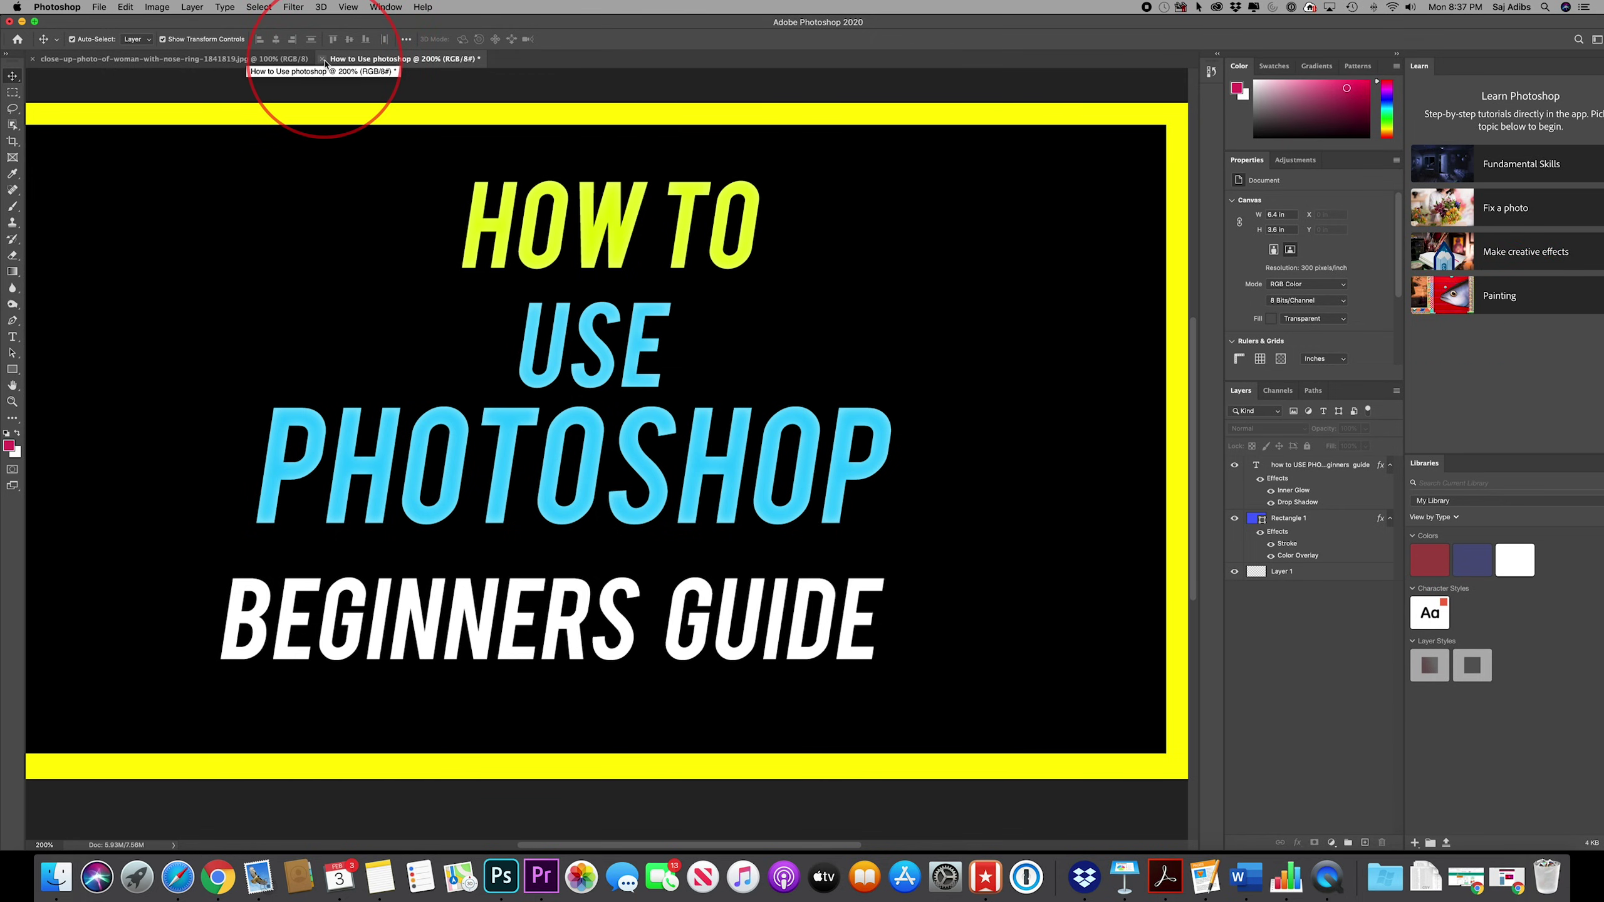
{"action": "left_click", "coordinate": [745, 280]}
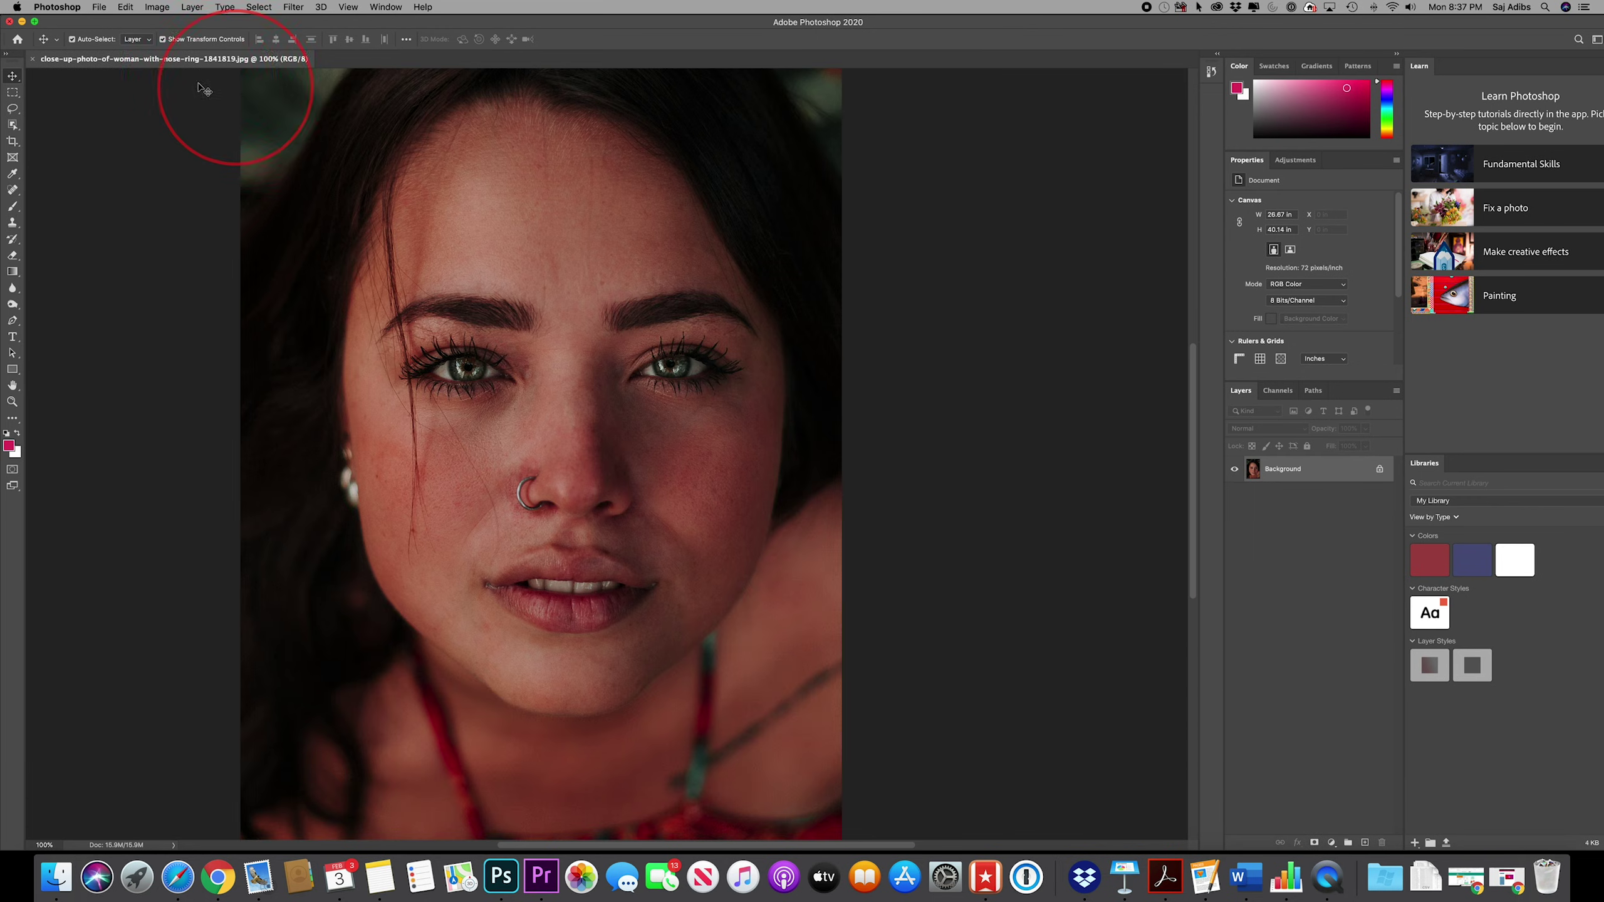
{"action": "left_click", "coordinate": [34, 59]}
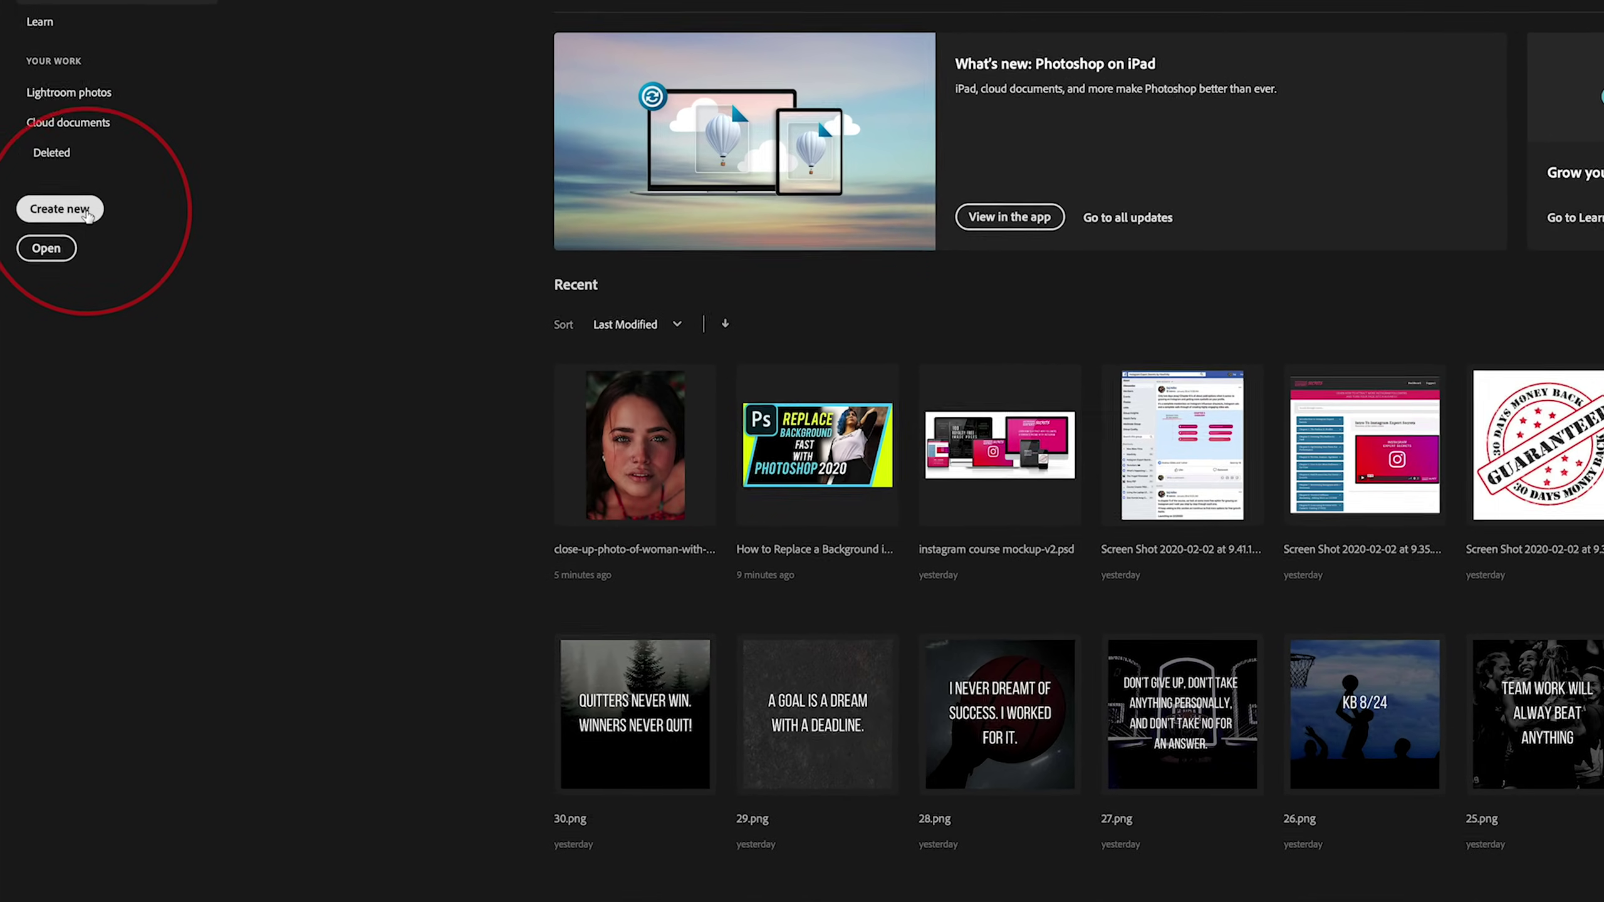
Start a new document with the recent 1920 x 1080 px, 300 ppi preset and transparent background contents, browsing the Photo and Web presets
{"action": "left_click", "coordinate": [93, 192]}
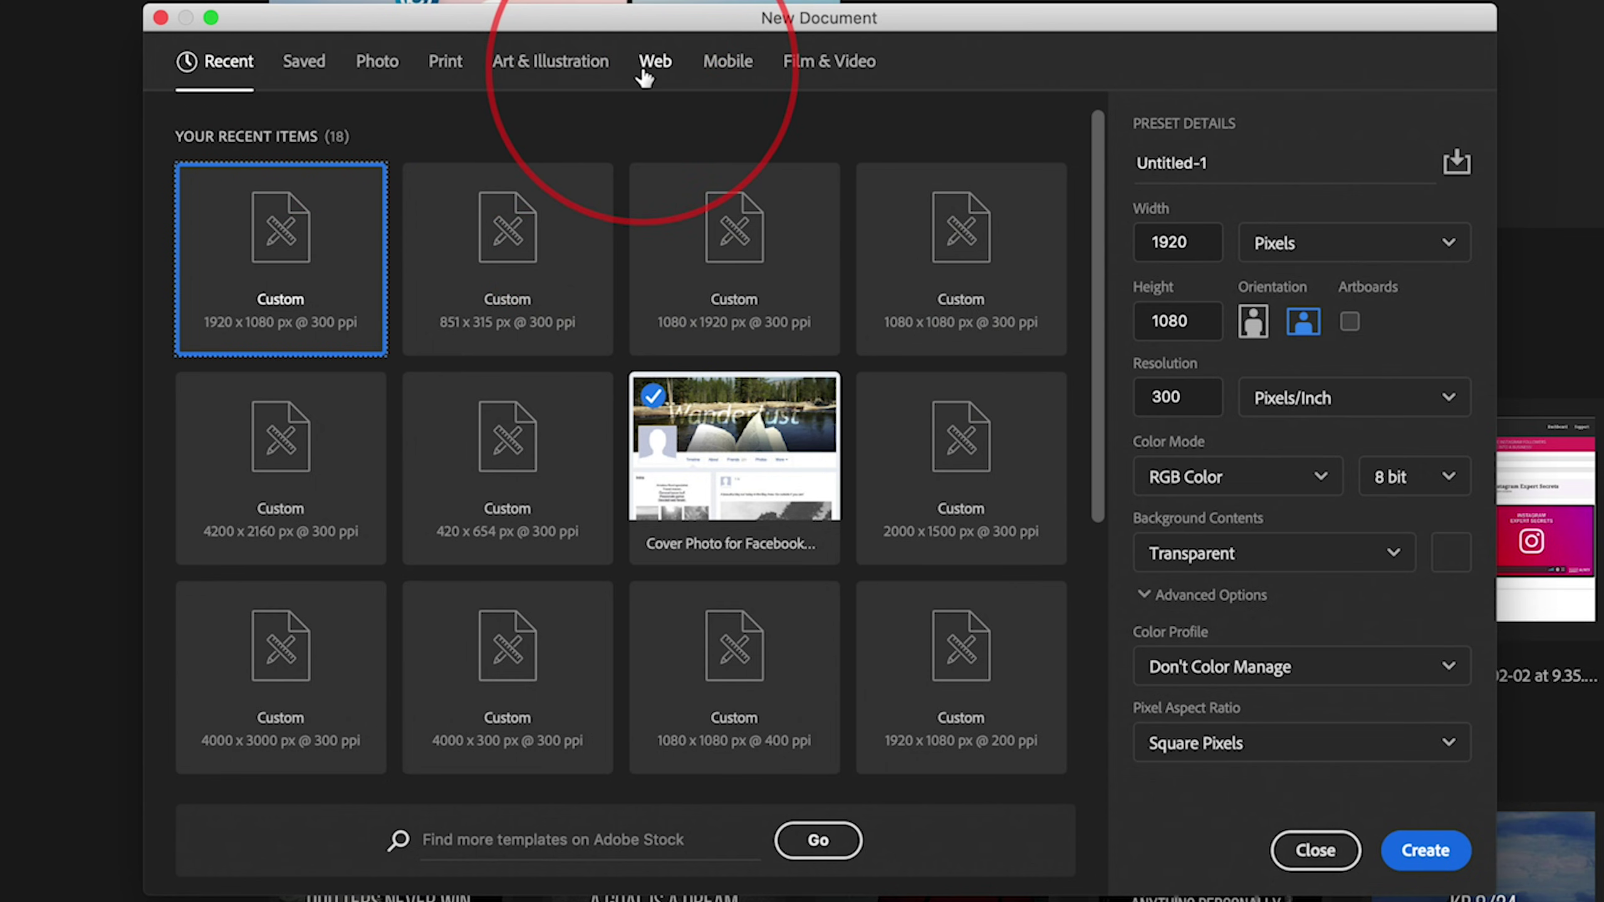
{"action": "left_click", "coordinate": [377, 64]}
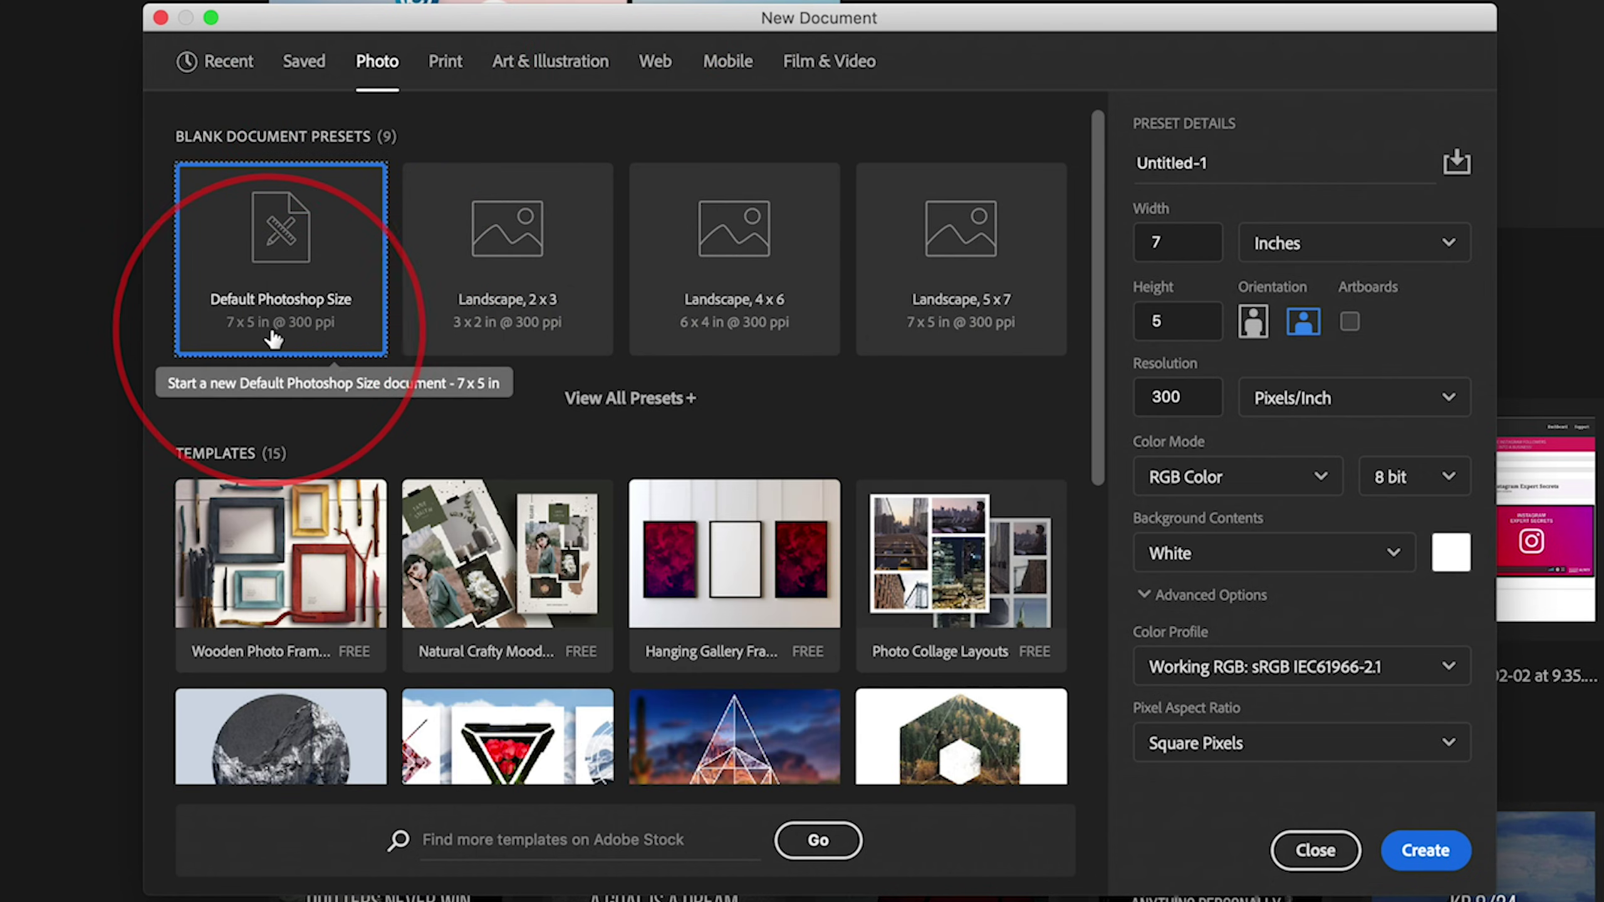
{"action": "left_click", "coordinate": [650, 71]}
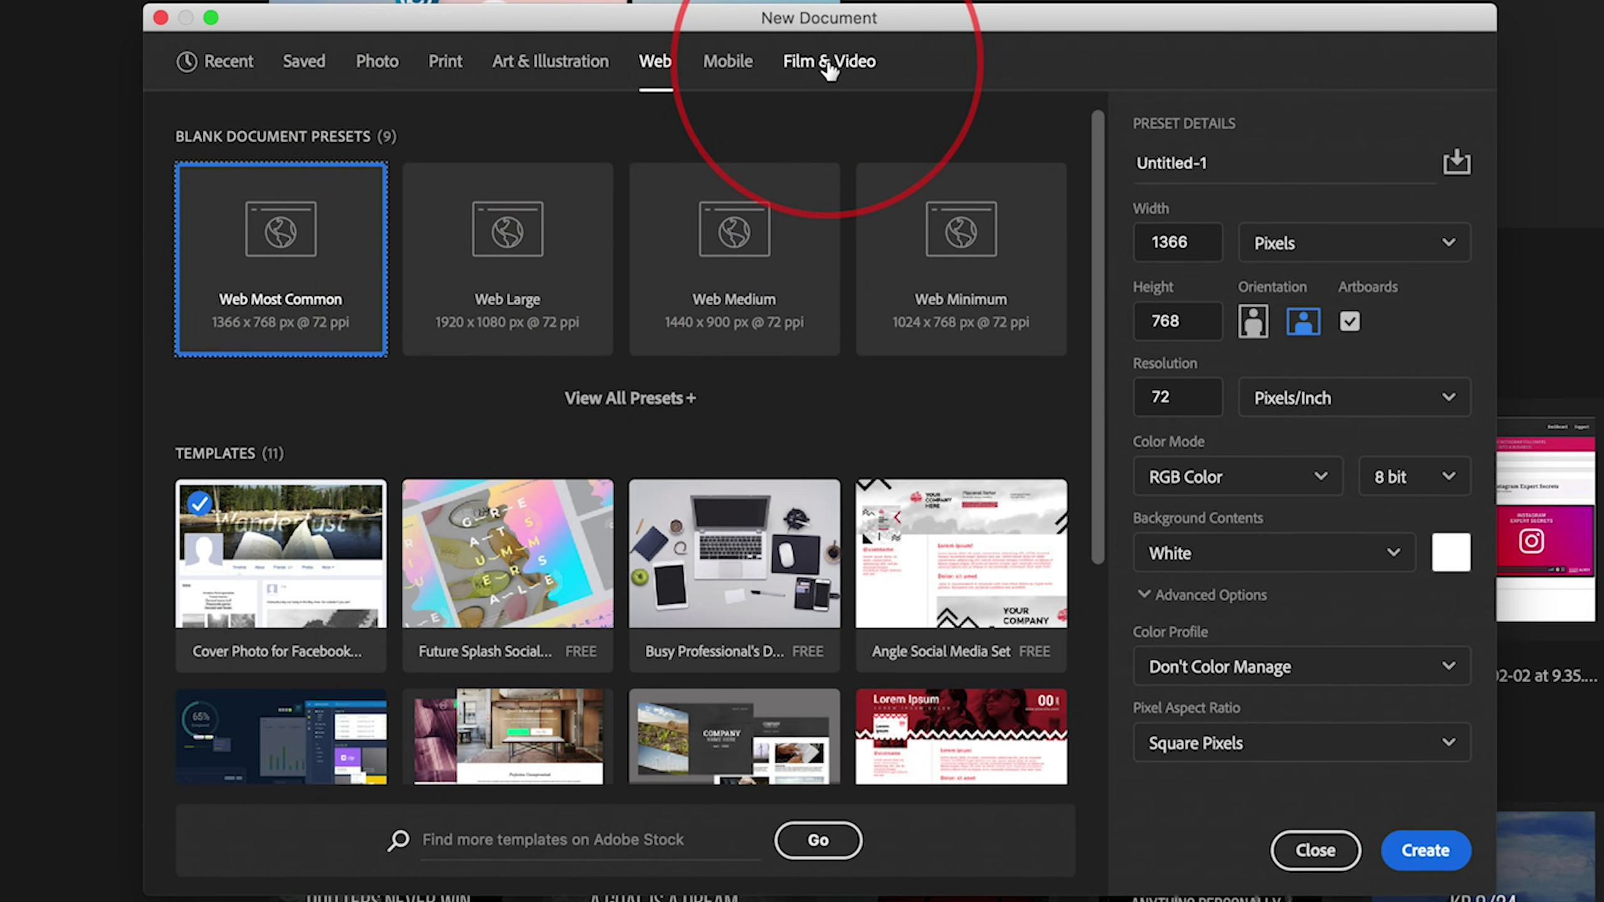
{"action": "left_click", "coordinate": [232, 77]}
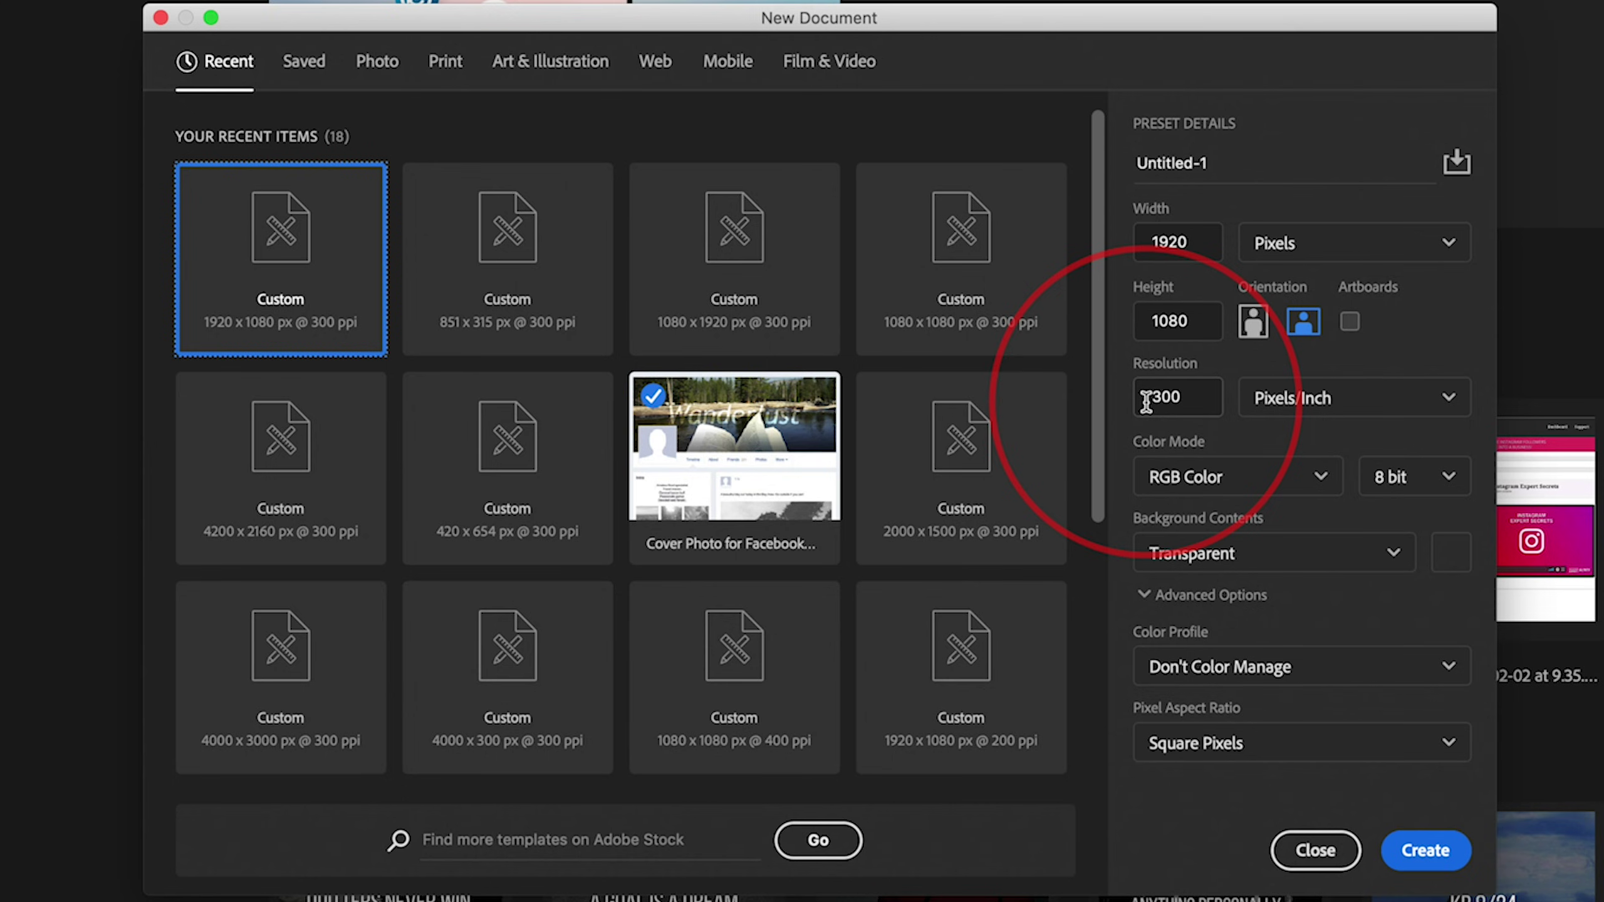
{"action": "left_click", "coordinate": [1188, 564]}
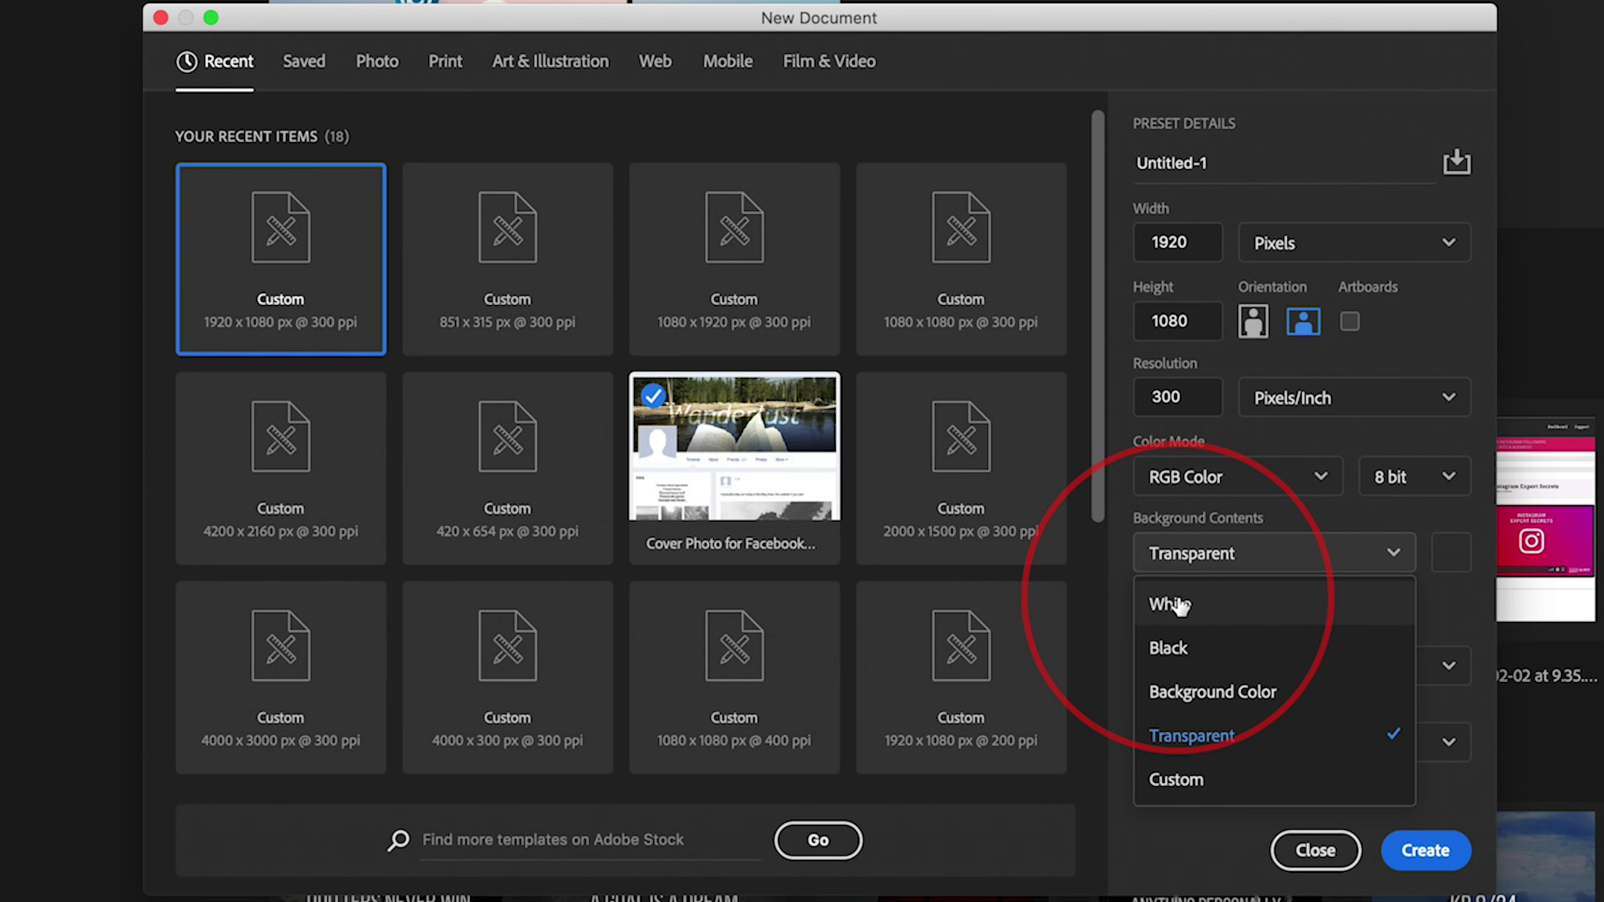
{"action": "left_click", "coordinate": [1186, 552]}
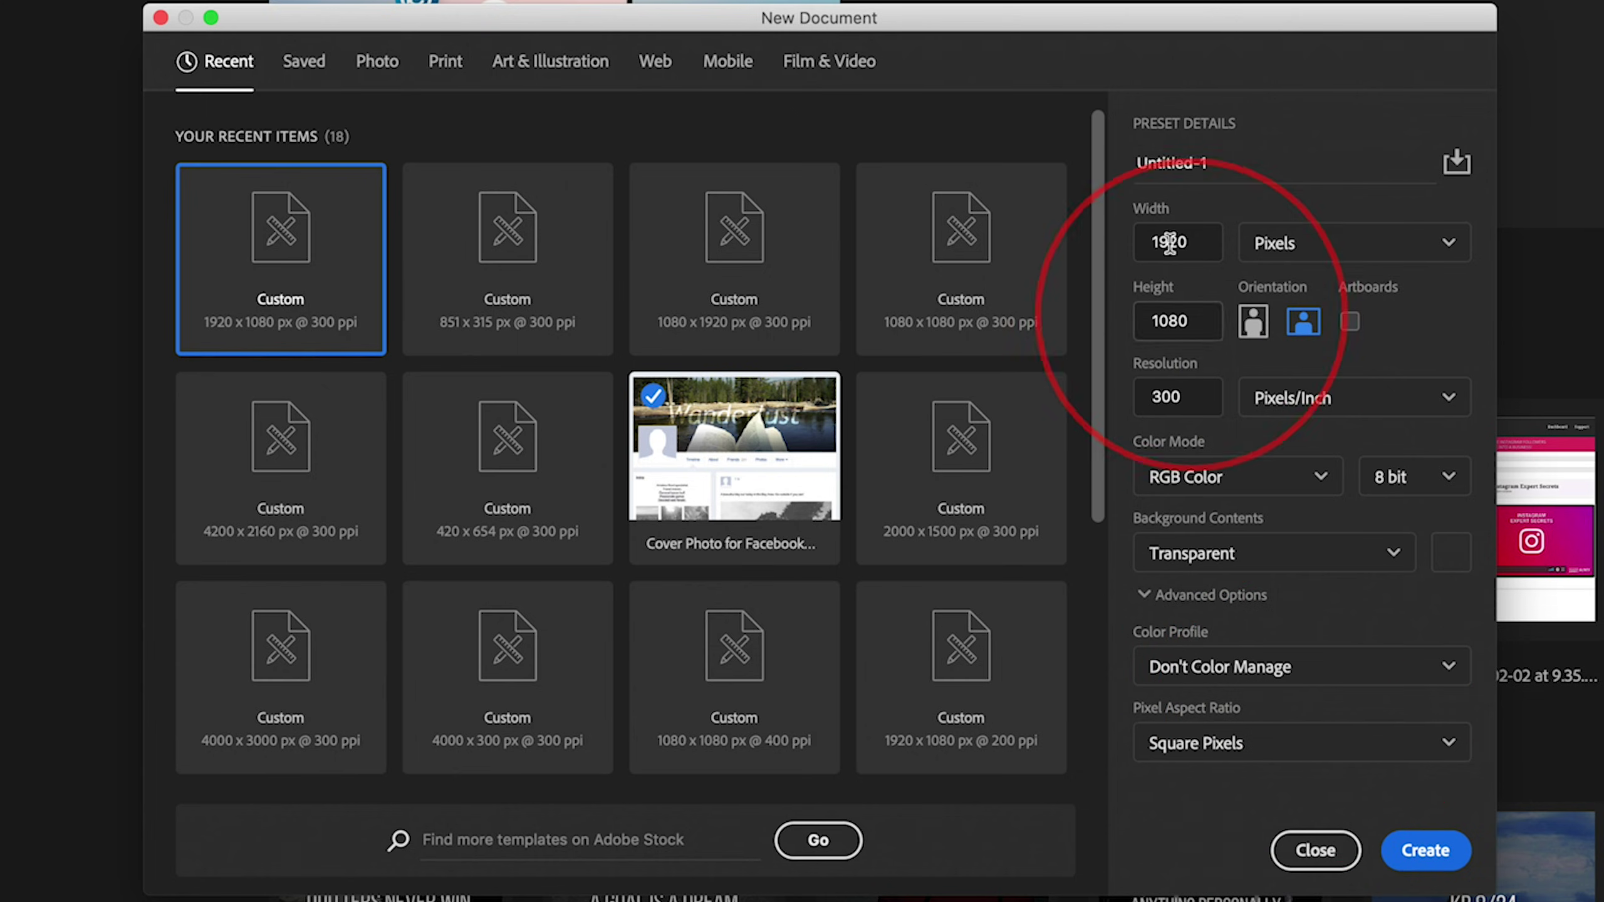
Name the new document "how to use photoshop" and create it
{"action": "left_click", "coordinate": [1136, 162]}
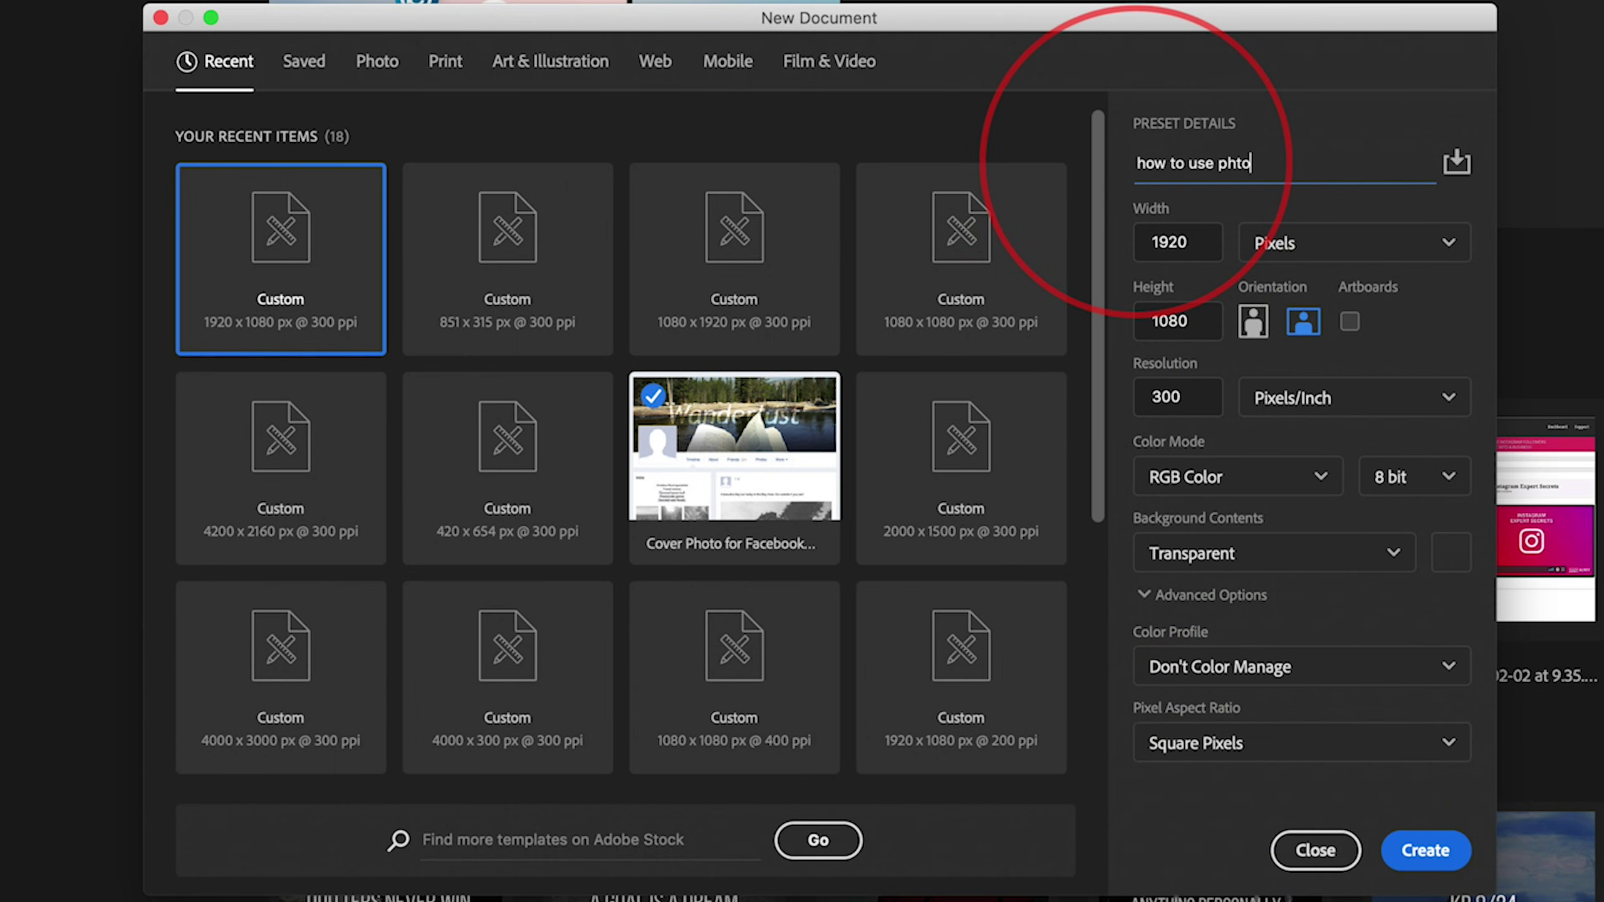
{"action": "type", "text": "how to use phtod"}
{"action": "key", "text": "BackSpace"}
{"action": "key", "text": "BackSpace"}
{"action": "key", "text": "BackSpace"}
{"action": "type", "text": "otoshop"}
{"action": "left_click", "coordinate": [1422, 849]}
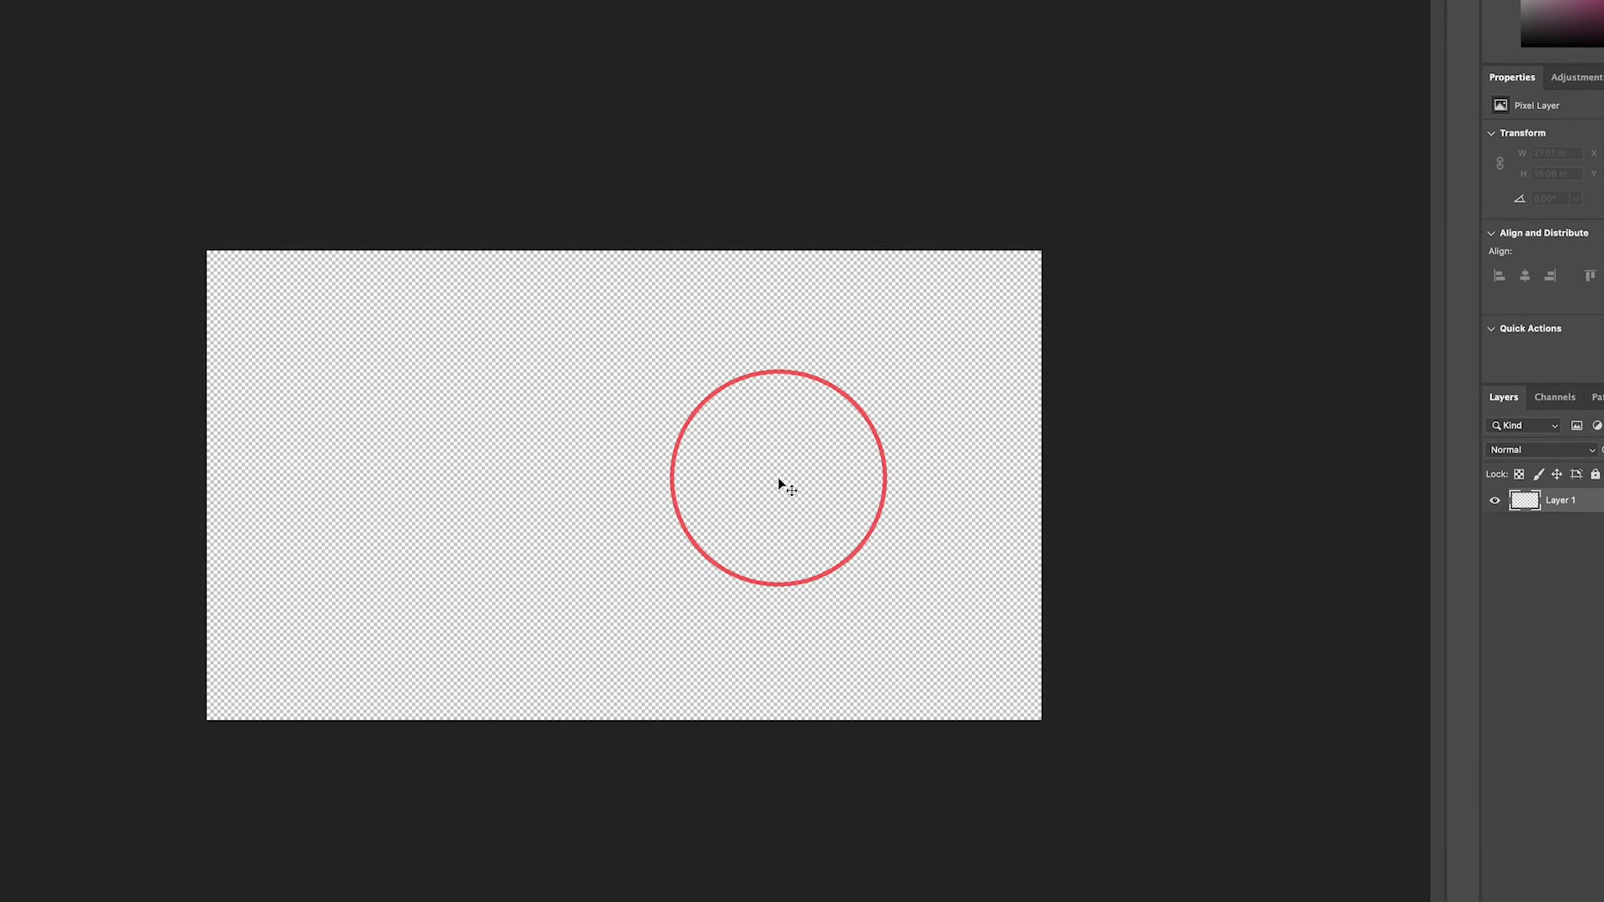
{"action": "left_click_drag", "start_coordinate": [779, 480], "coordinate": [589, 385]}
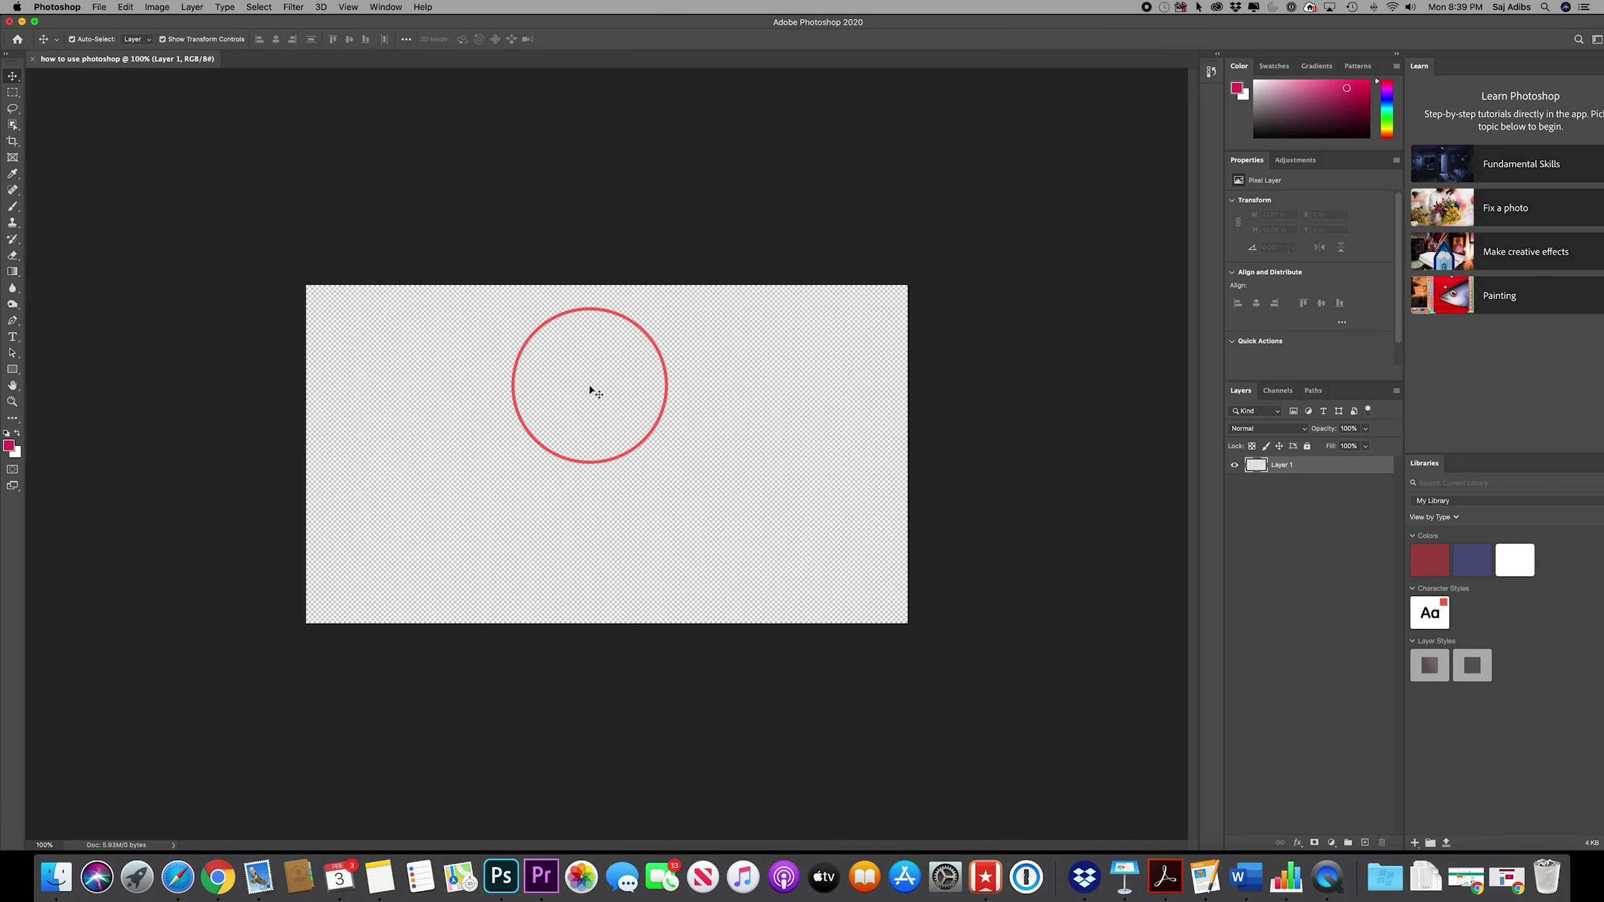
{"action": "left_click_drag", "start_coordinate": [589, 385], "coordinate": [618, 403]}
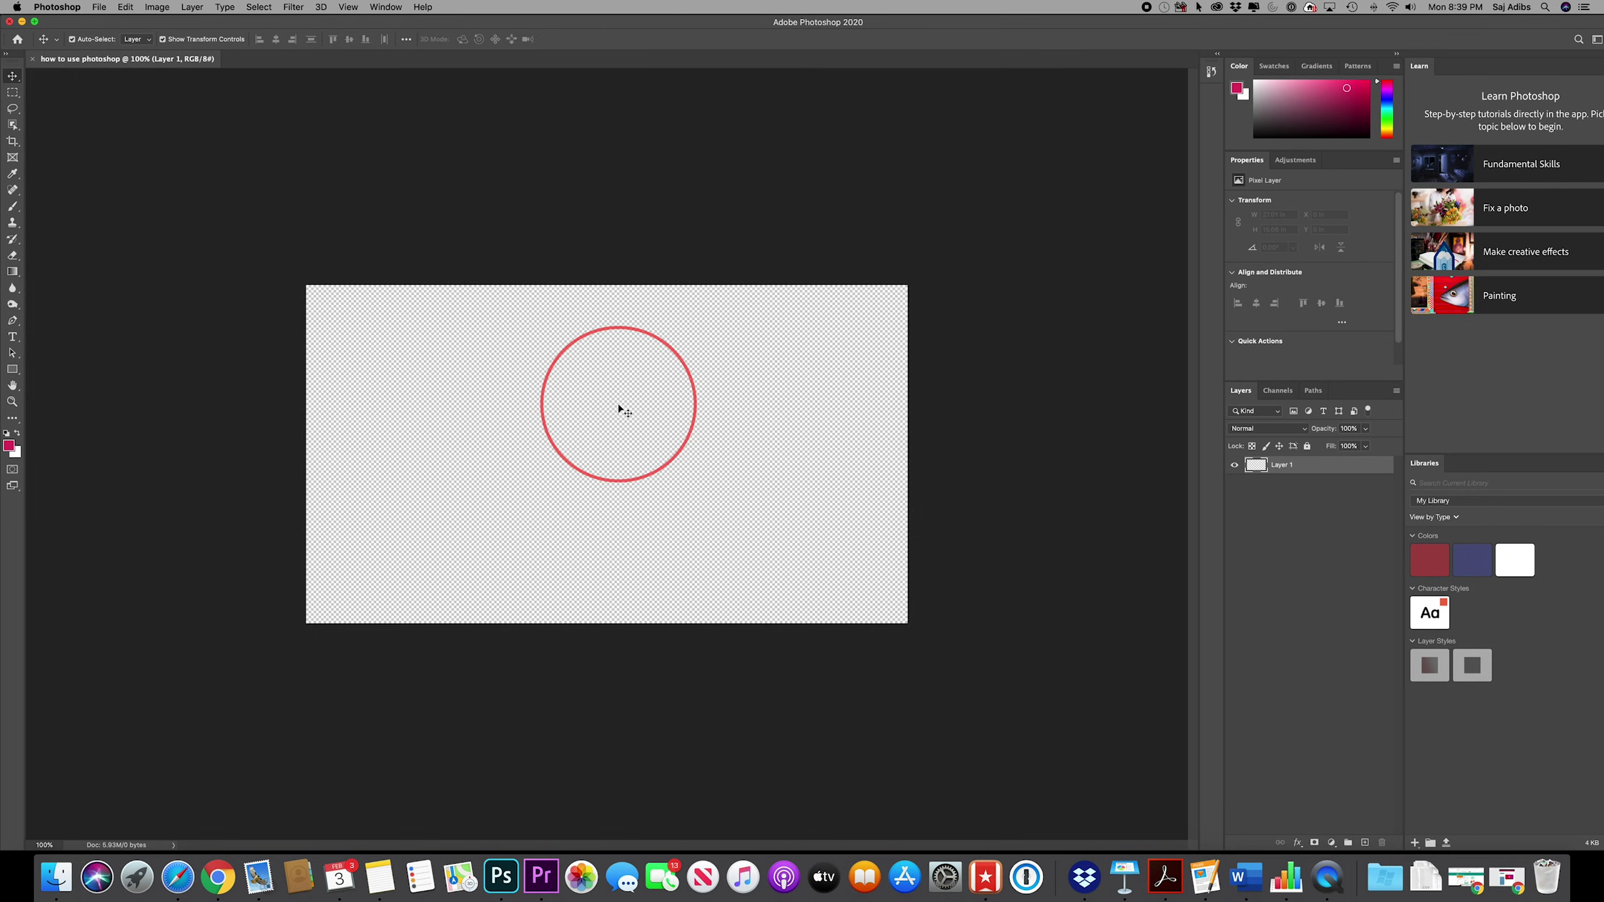
{"action": "left_click_drag", "start_coordinate": [618, 407], "coordinate": [559, 271]}
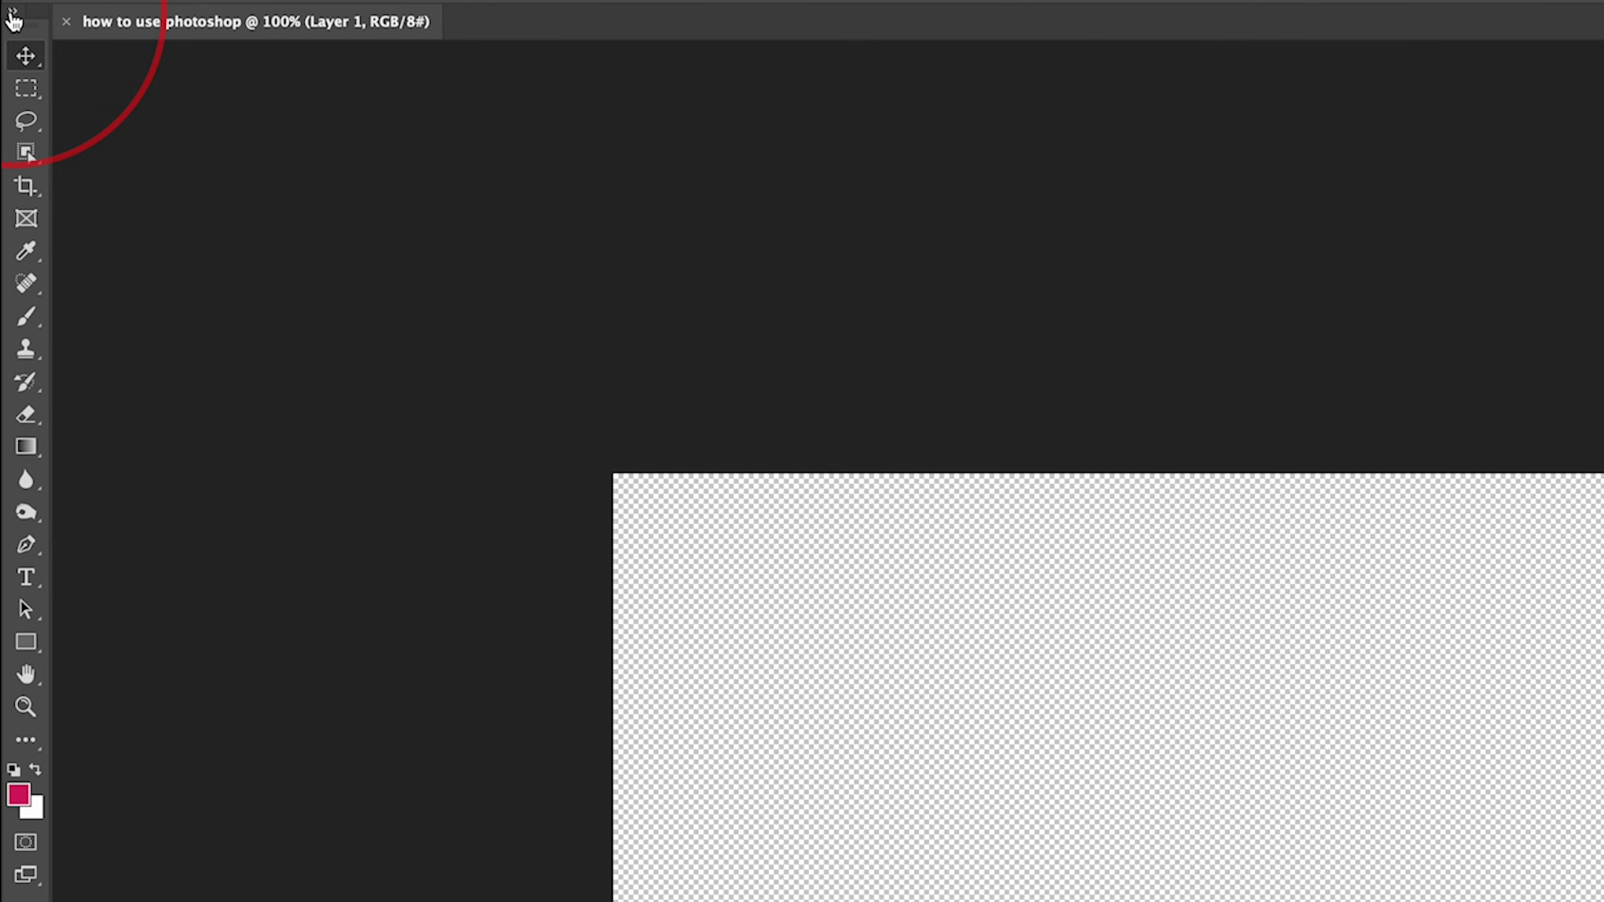
Display the tools in two columns and reset the Essentials workspace
{"action": "left_click", "coordinate": [13, 12]}
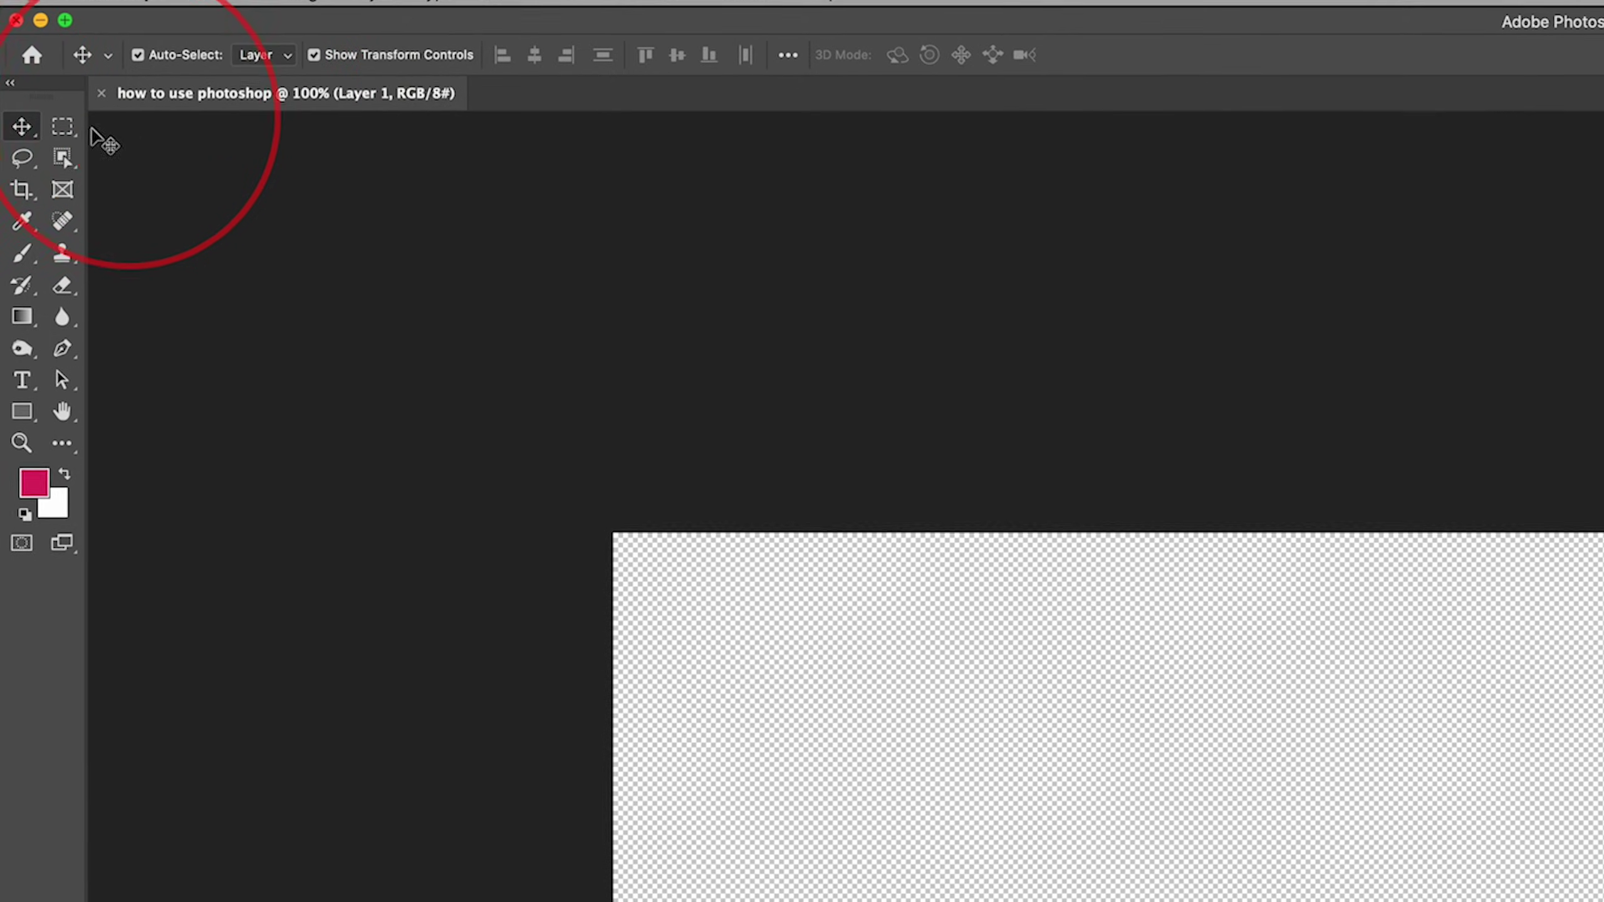
{"action": "left_click", "coordinate": [663, 13]}
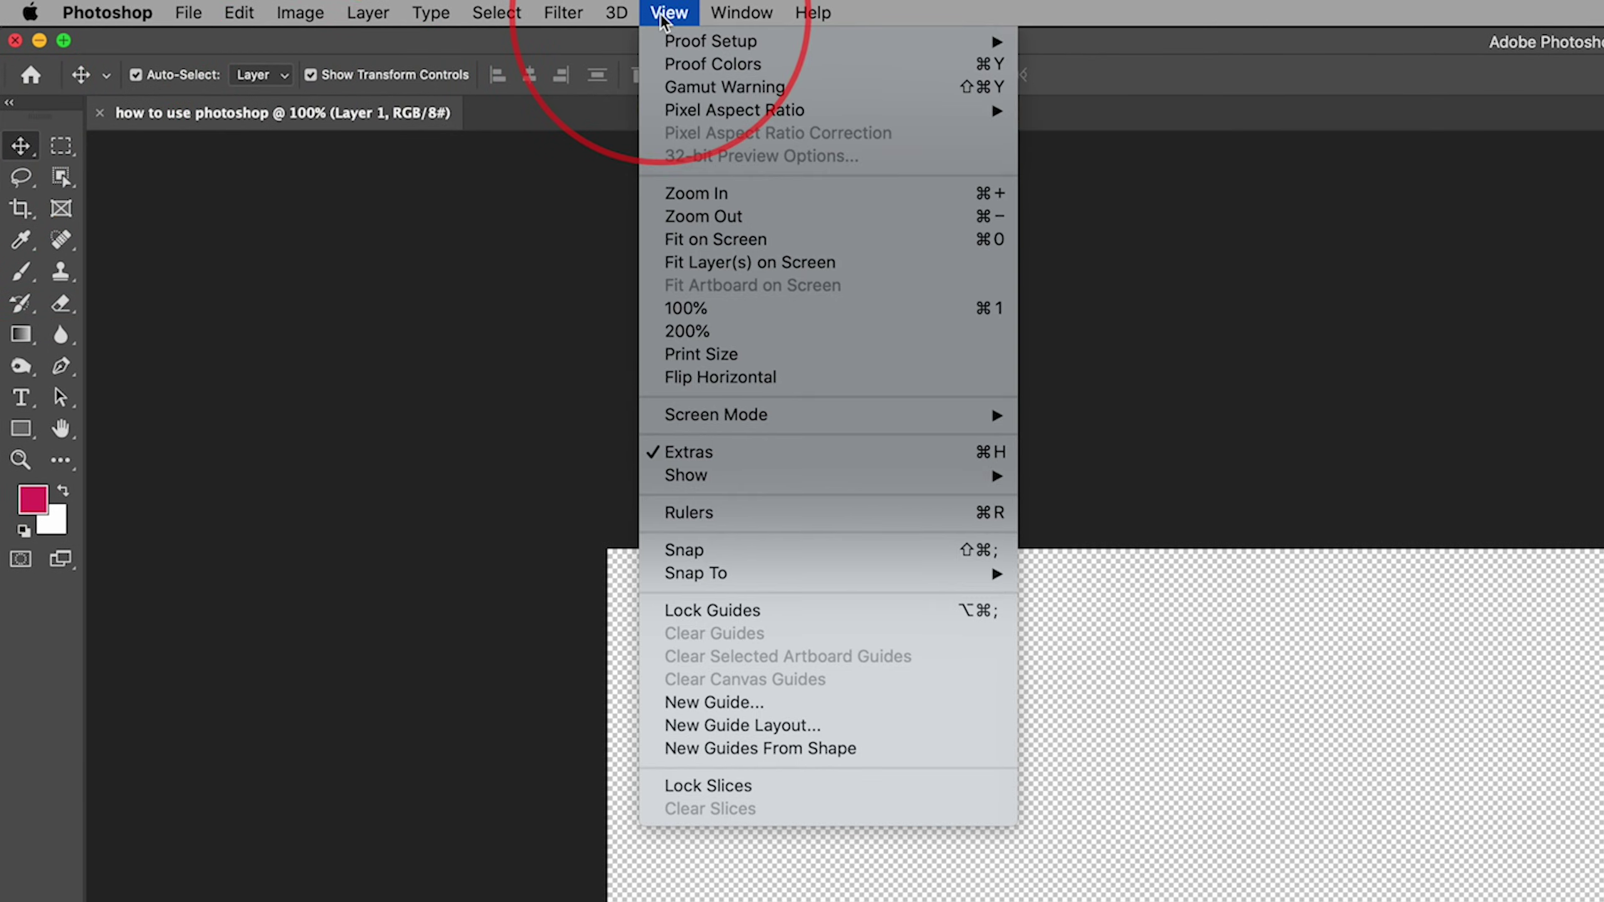
{"action": "mouse_move", "coordinate": [741, 12]}
{"action": "mouse_move", "coordinate": [771, 64]}
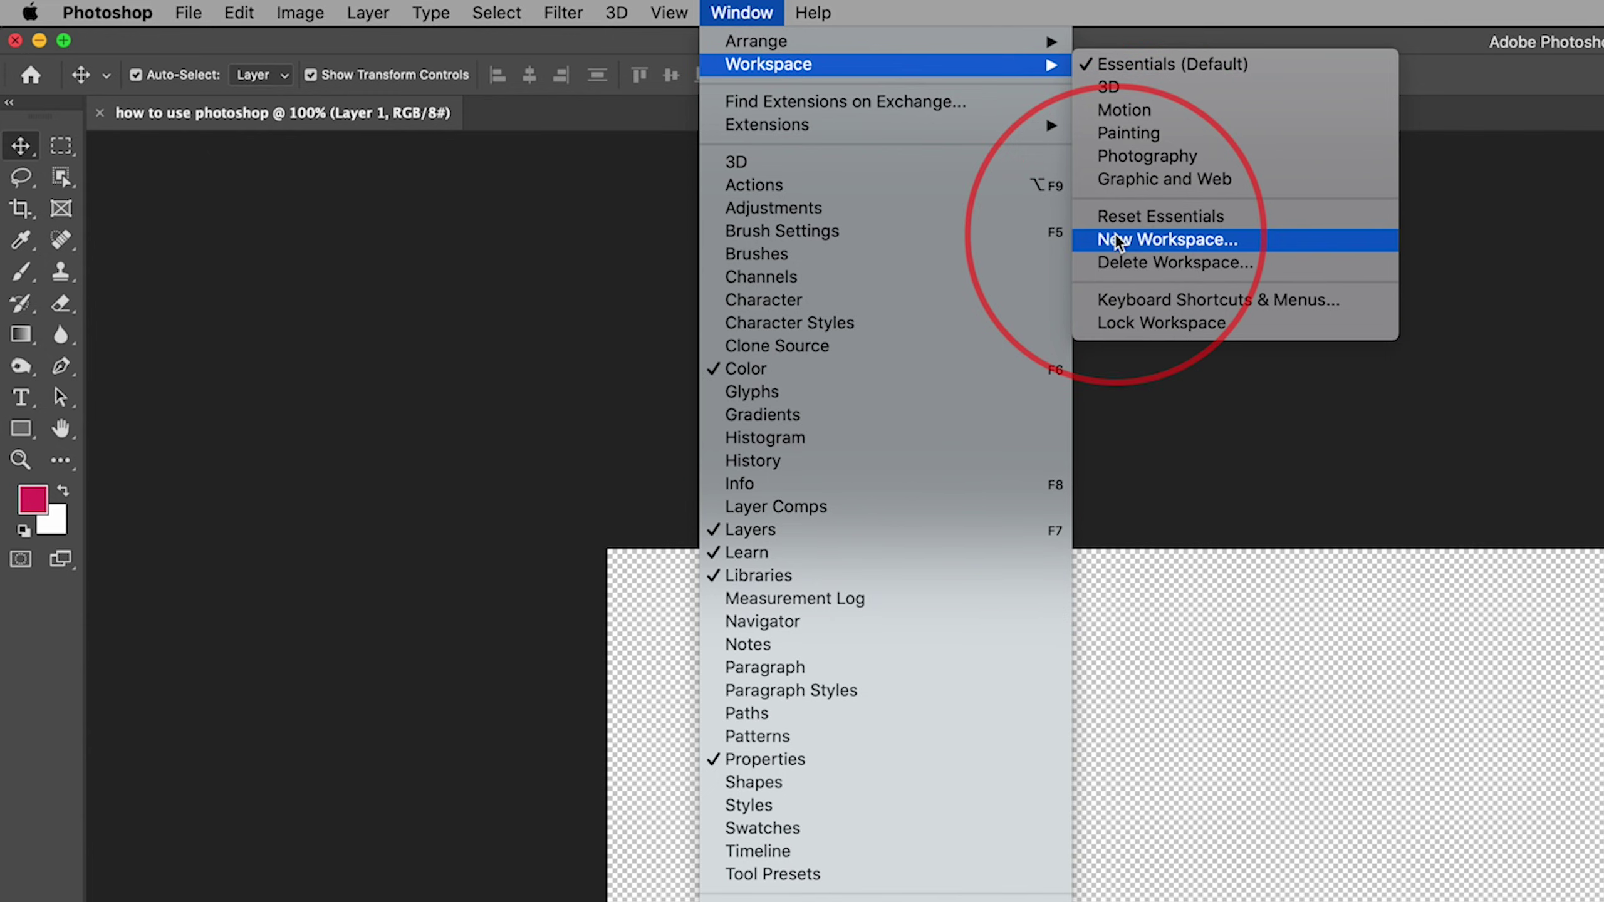
{"action": "left_click", "coordinate": [1209, 218]}
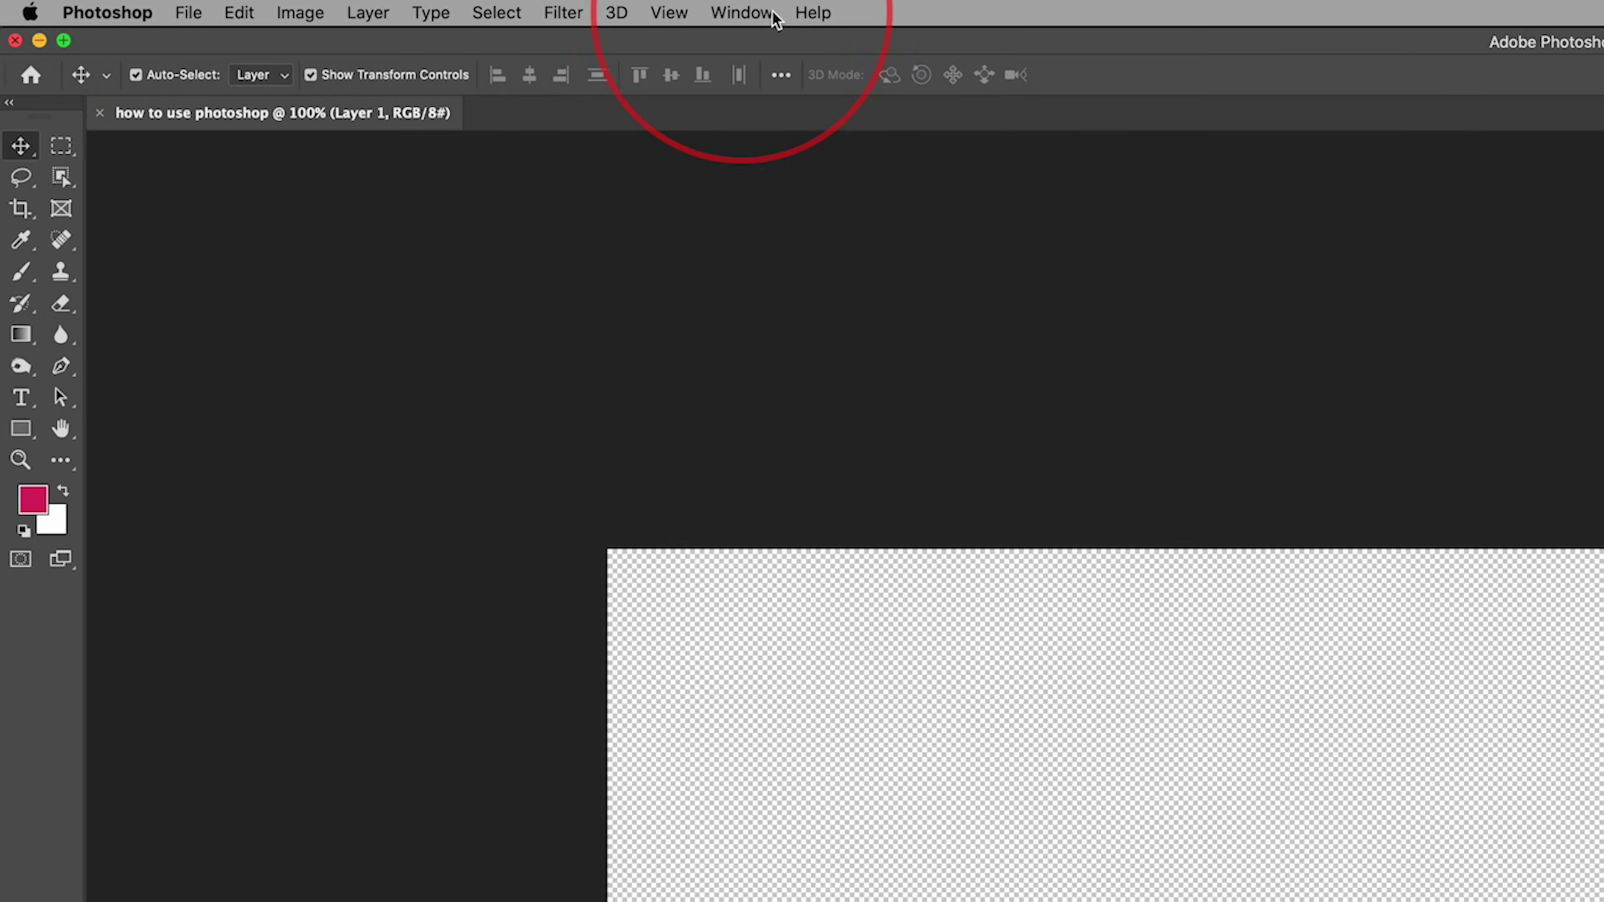
{"action": "left_click", "coordinate": [303, 11]}
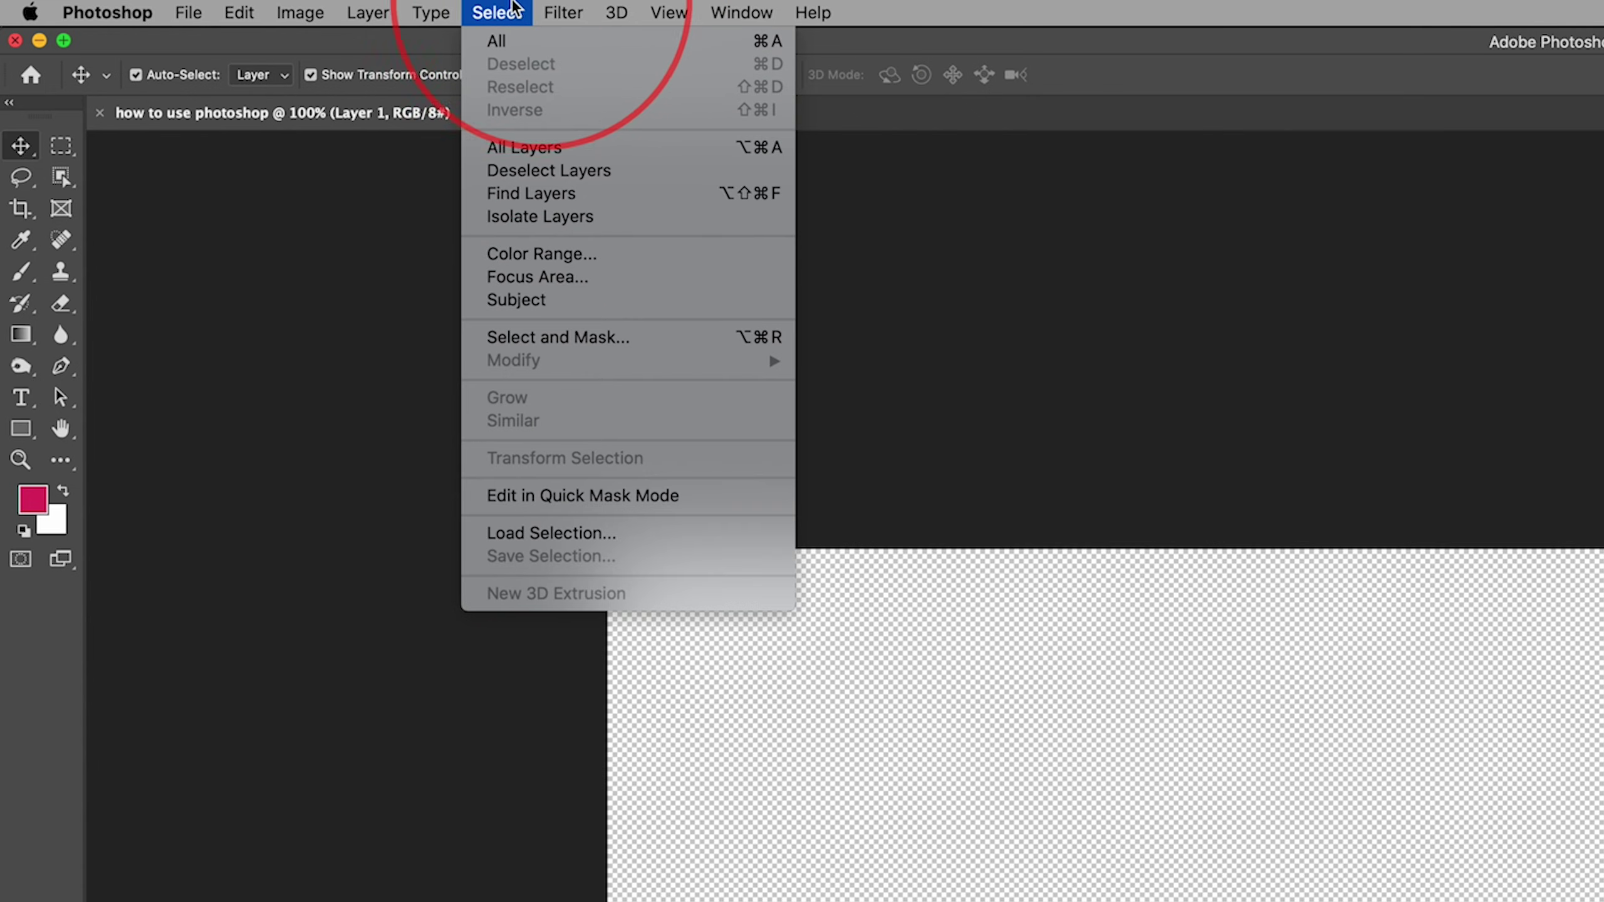
{"action": "left_click", "coordinate": [529, 8]}
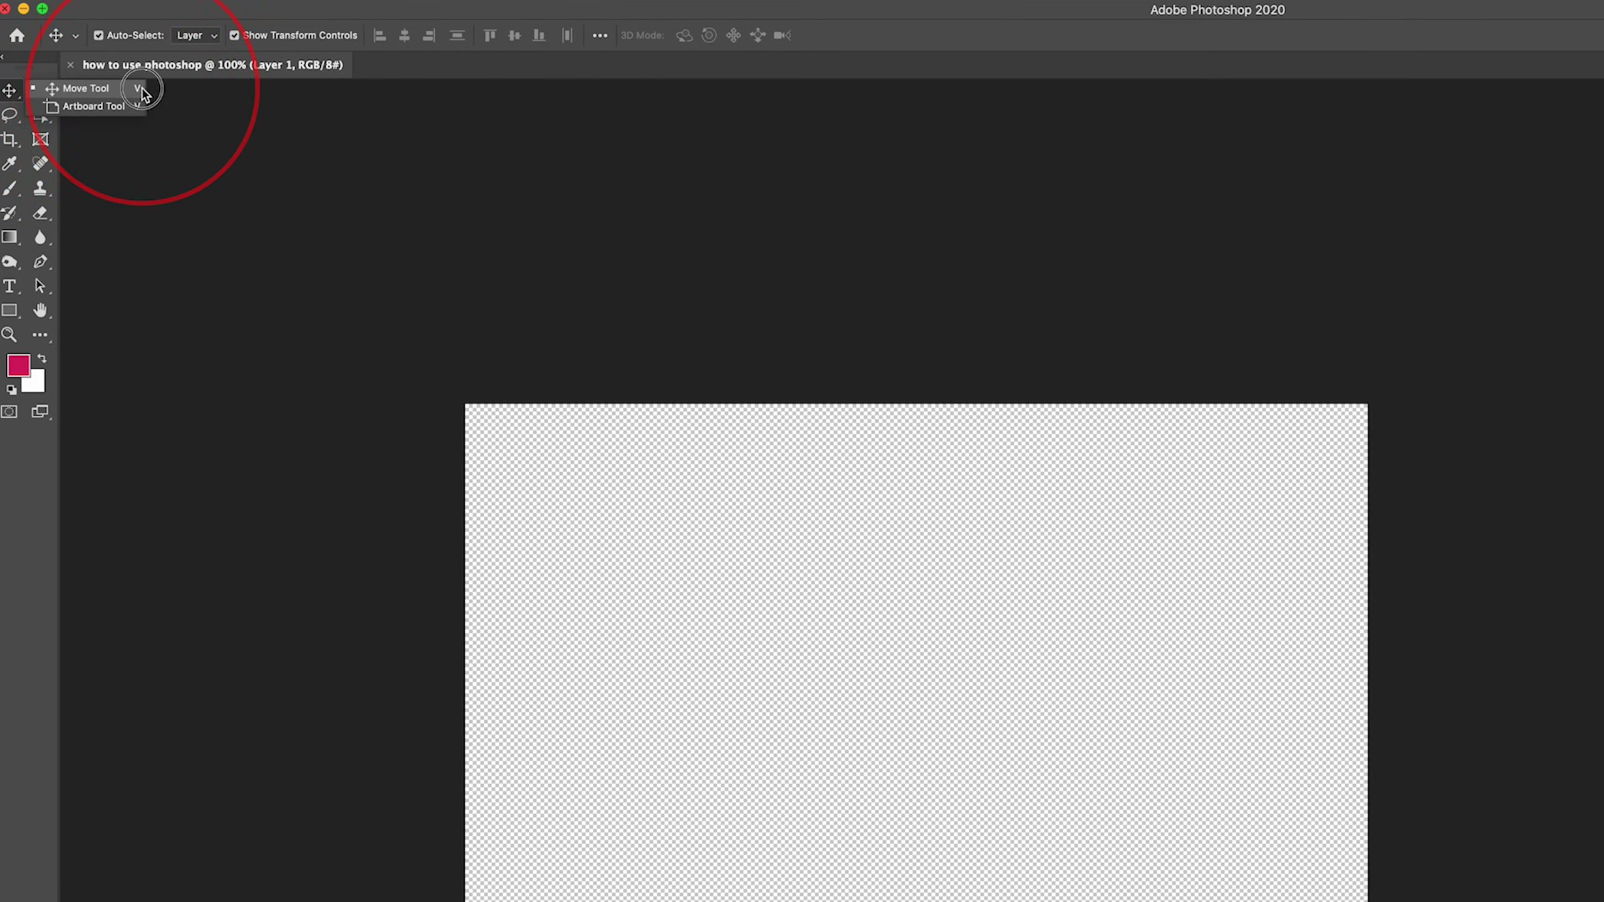
Examine the tools grouped with the Move tool and their shortcuts, keeping the Move tool selected
{"action": "left_click", "coordinate": [120, 91]}
{"action": "left_click", "coordinate": [10, 92]}
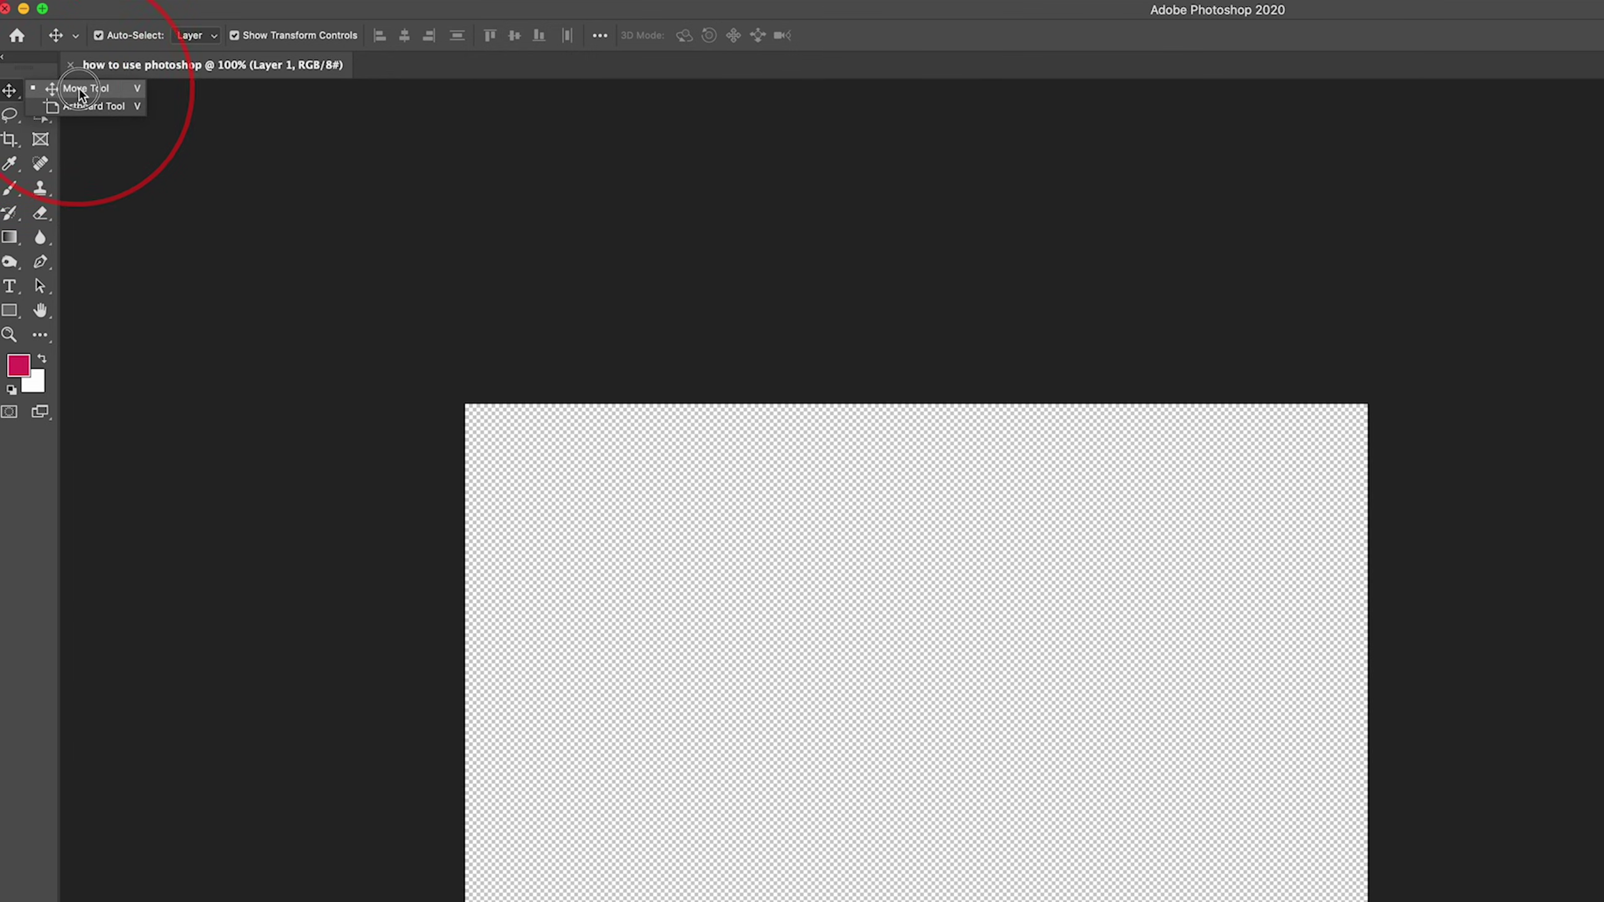
{"action": "left_click", "coordinate": [8, 95]}
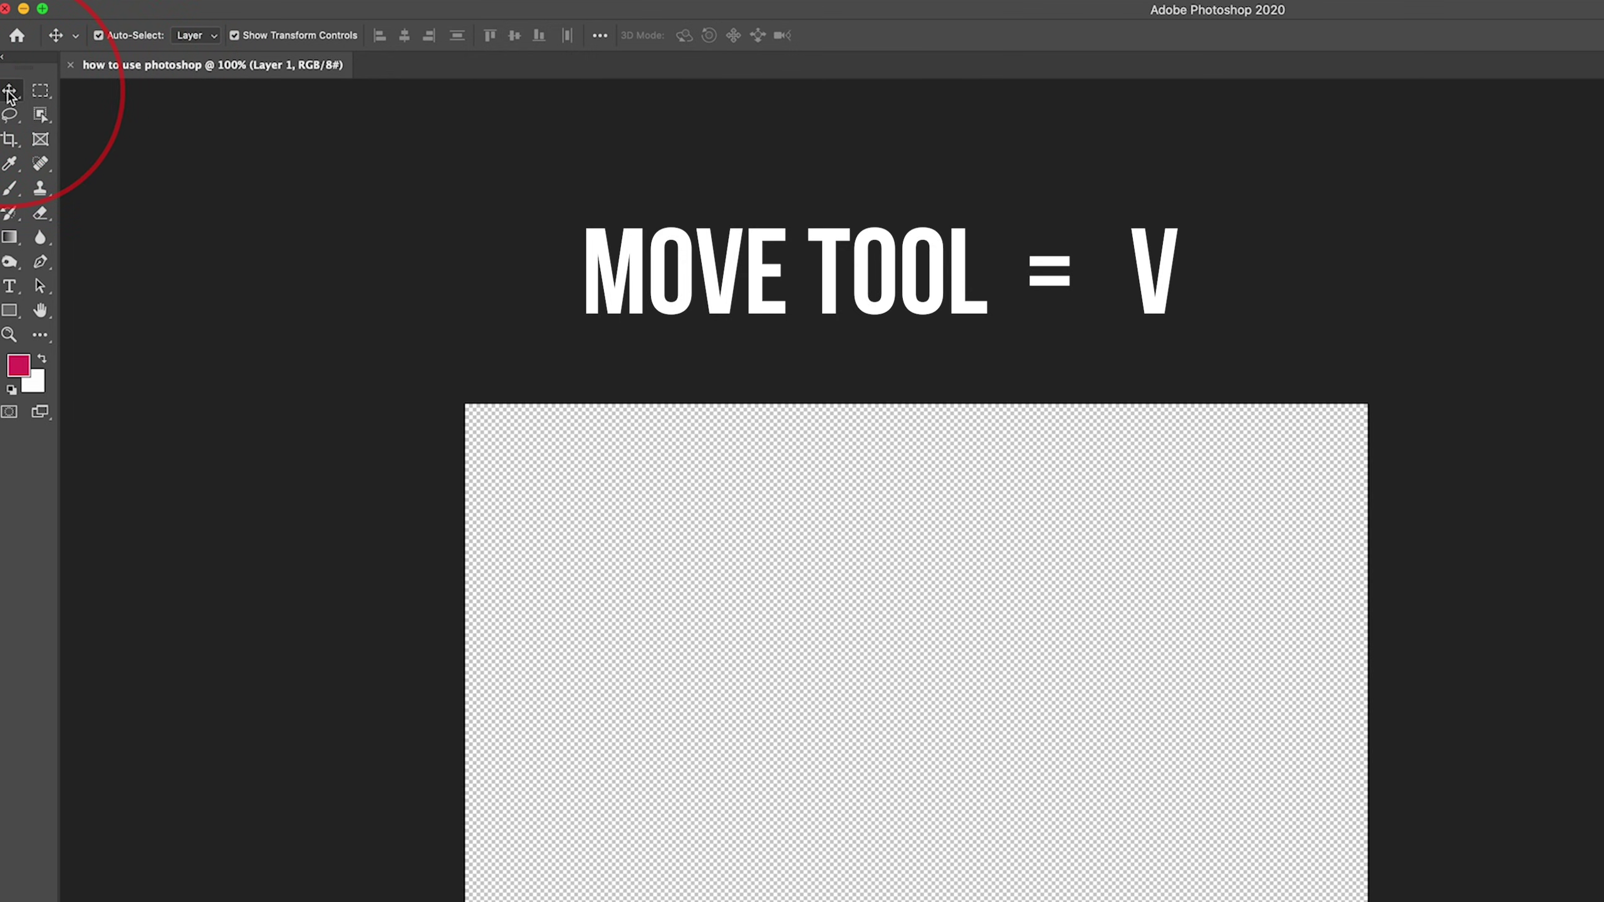
{"action": "left_click", "coordinate": [11, 95]}
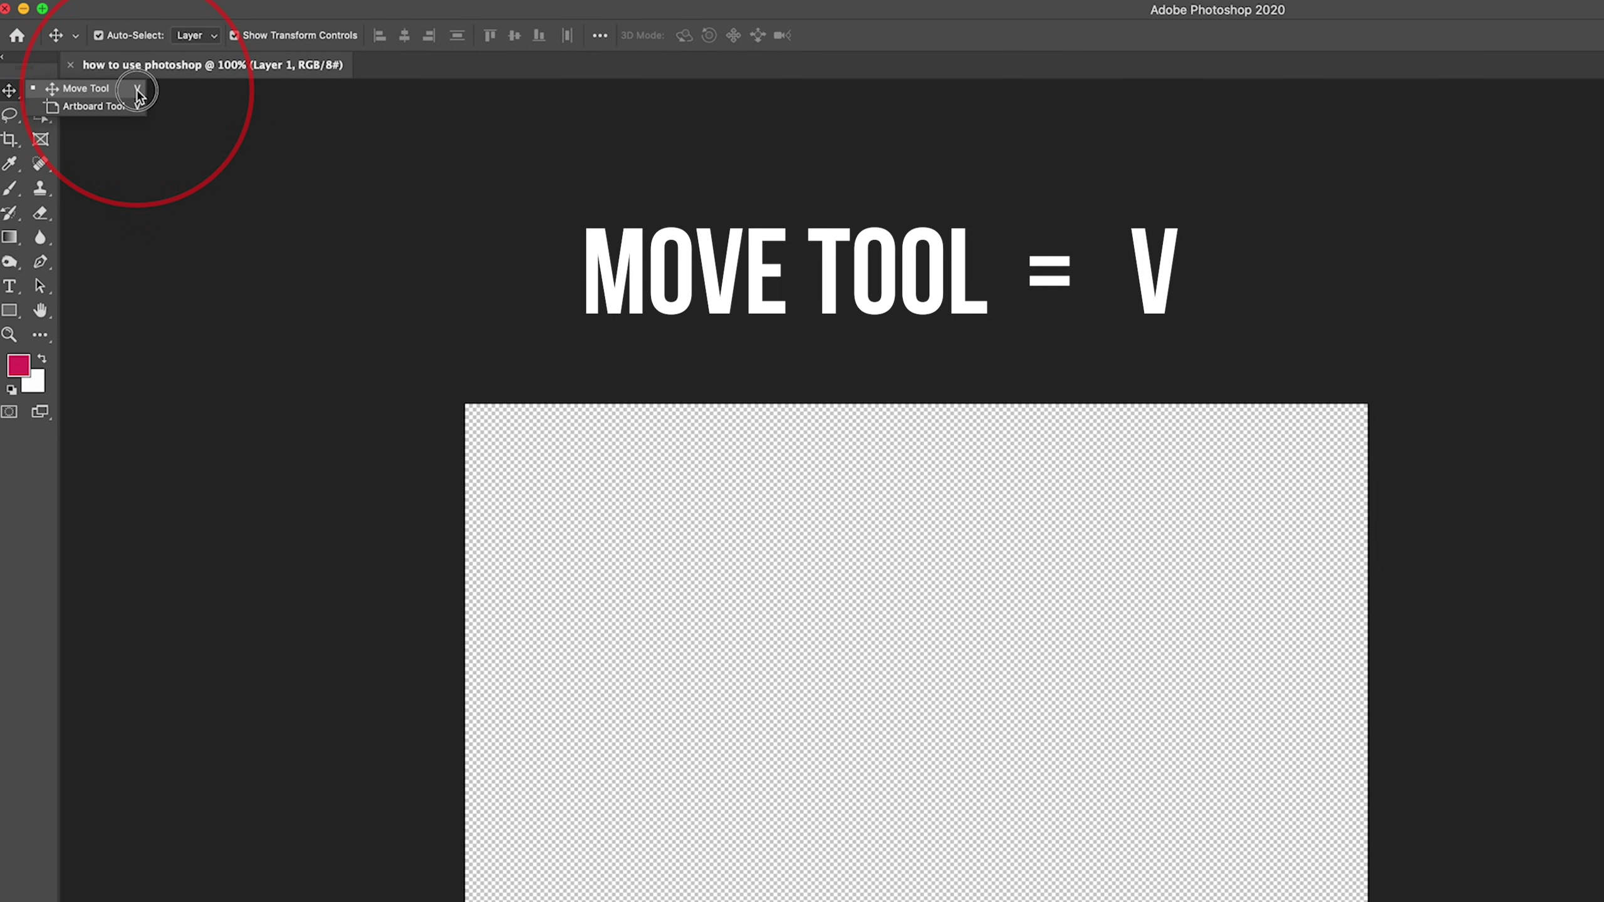
{"action": "left_click", "coordinate": [8, 93]}
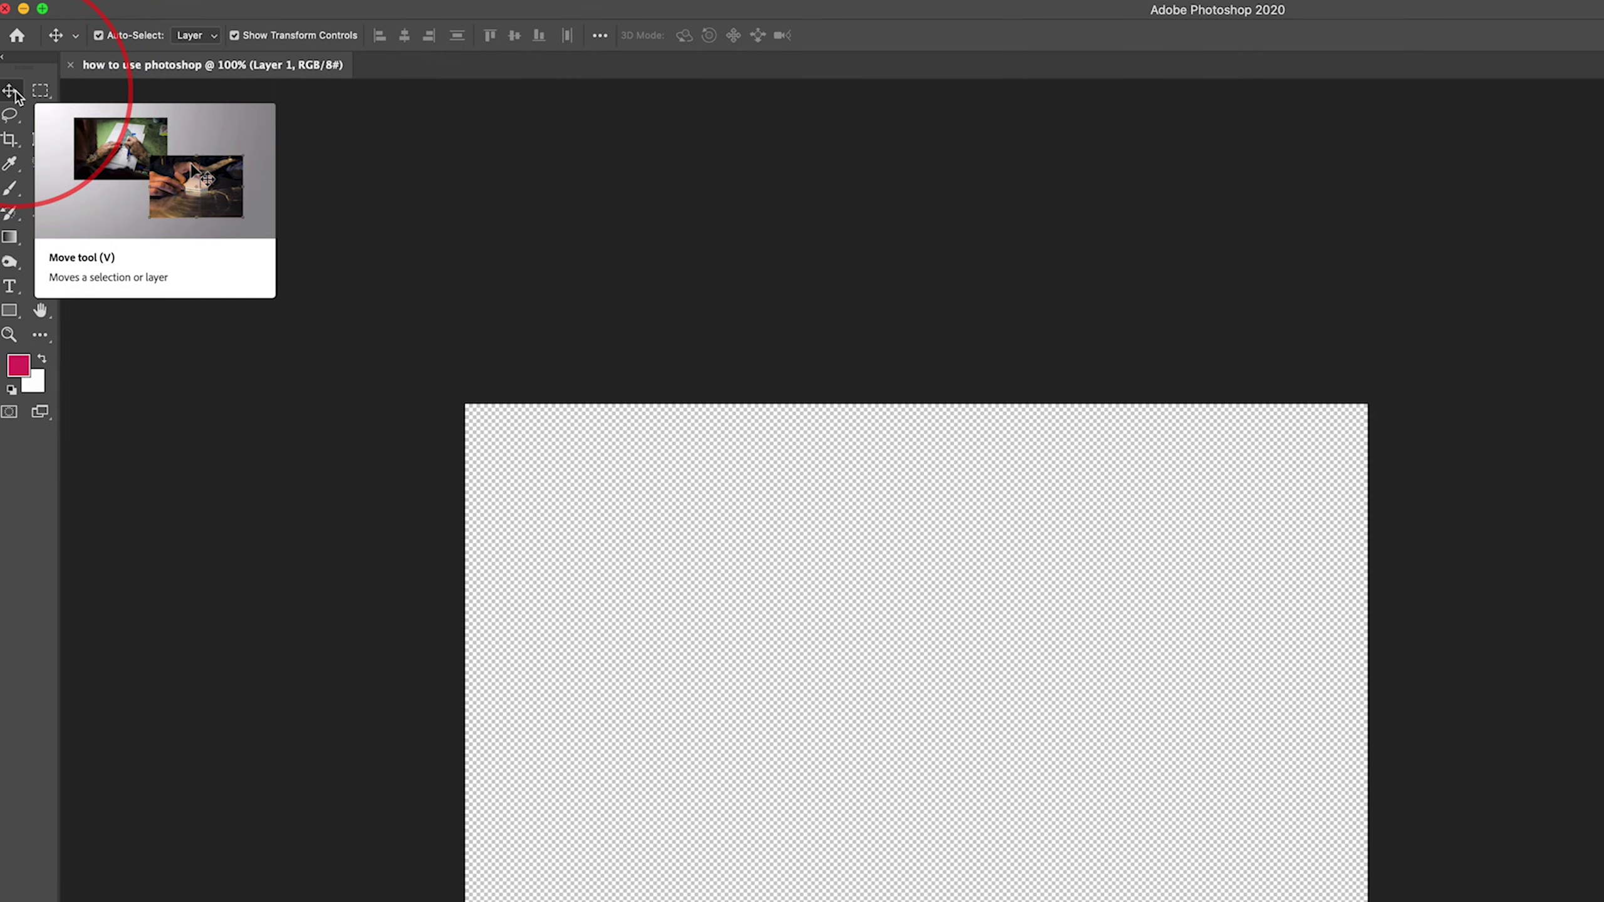
Select the Hand tool and show the tools grouped with it
{"action": "left_click", "coordinate": [39, 310]}
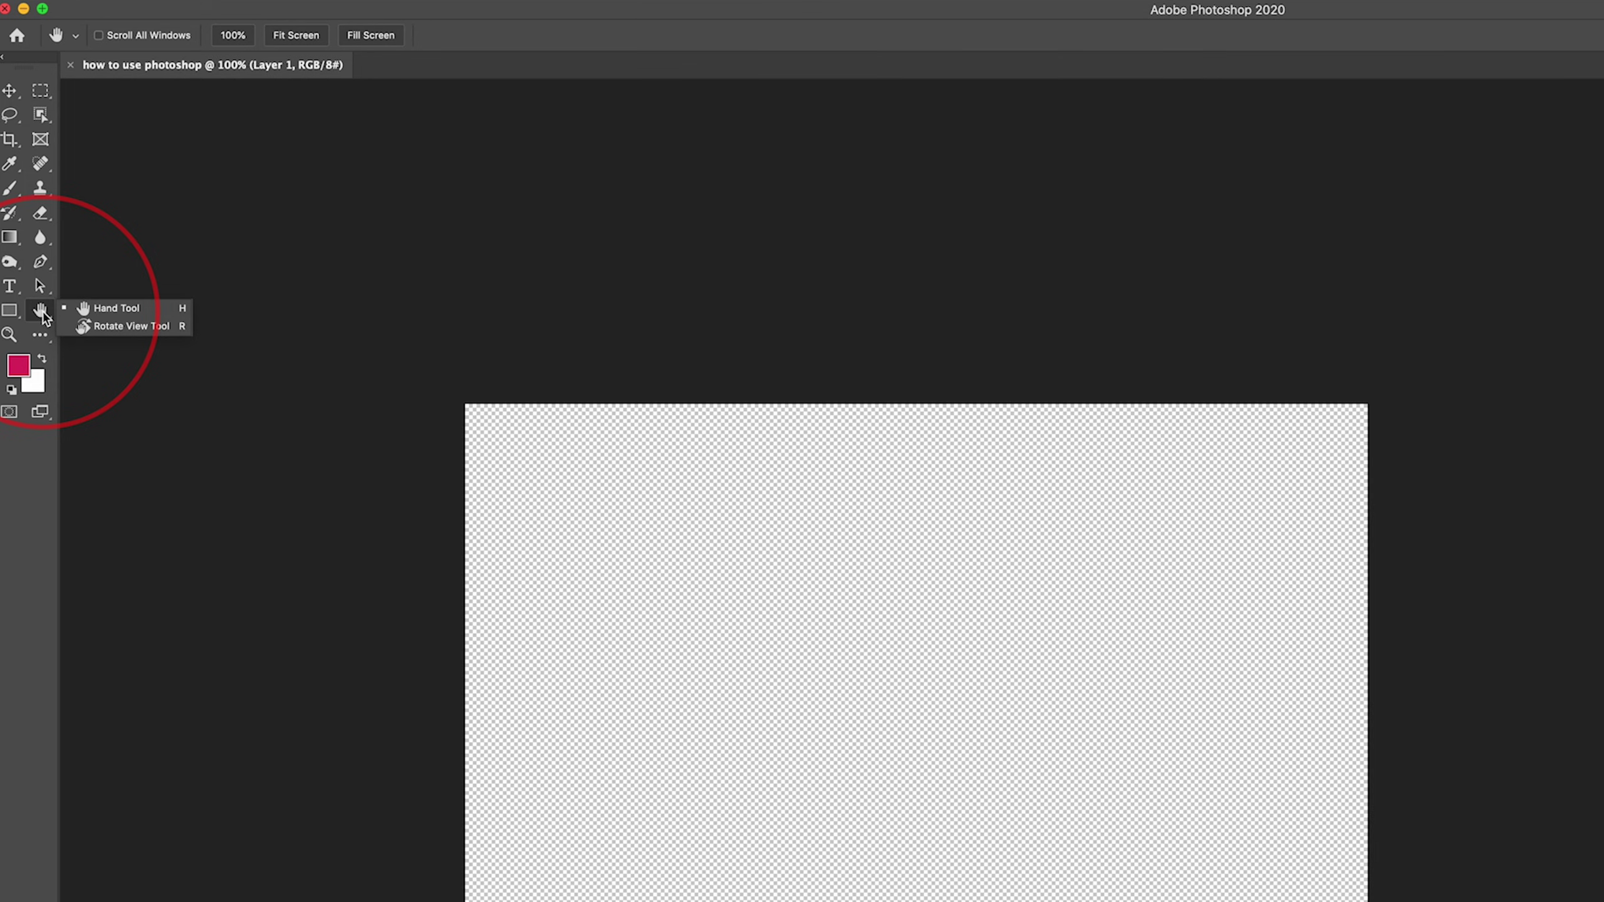
{"action": "left_click", "coordinate": [41, 311]}
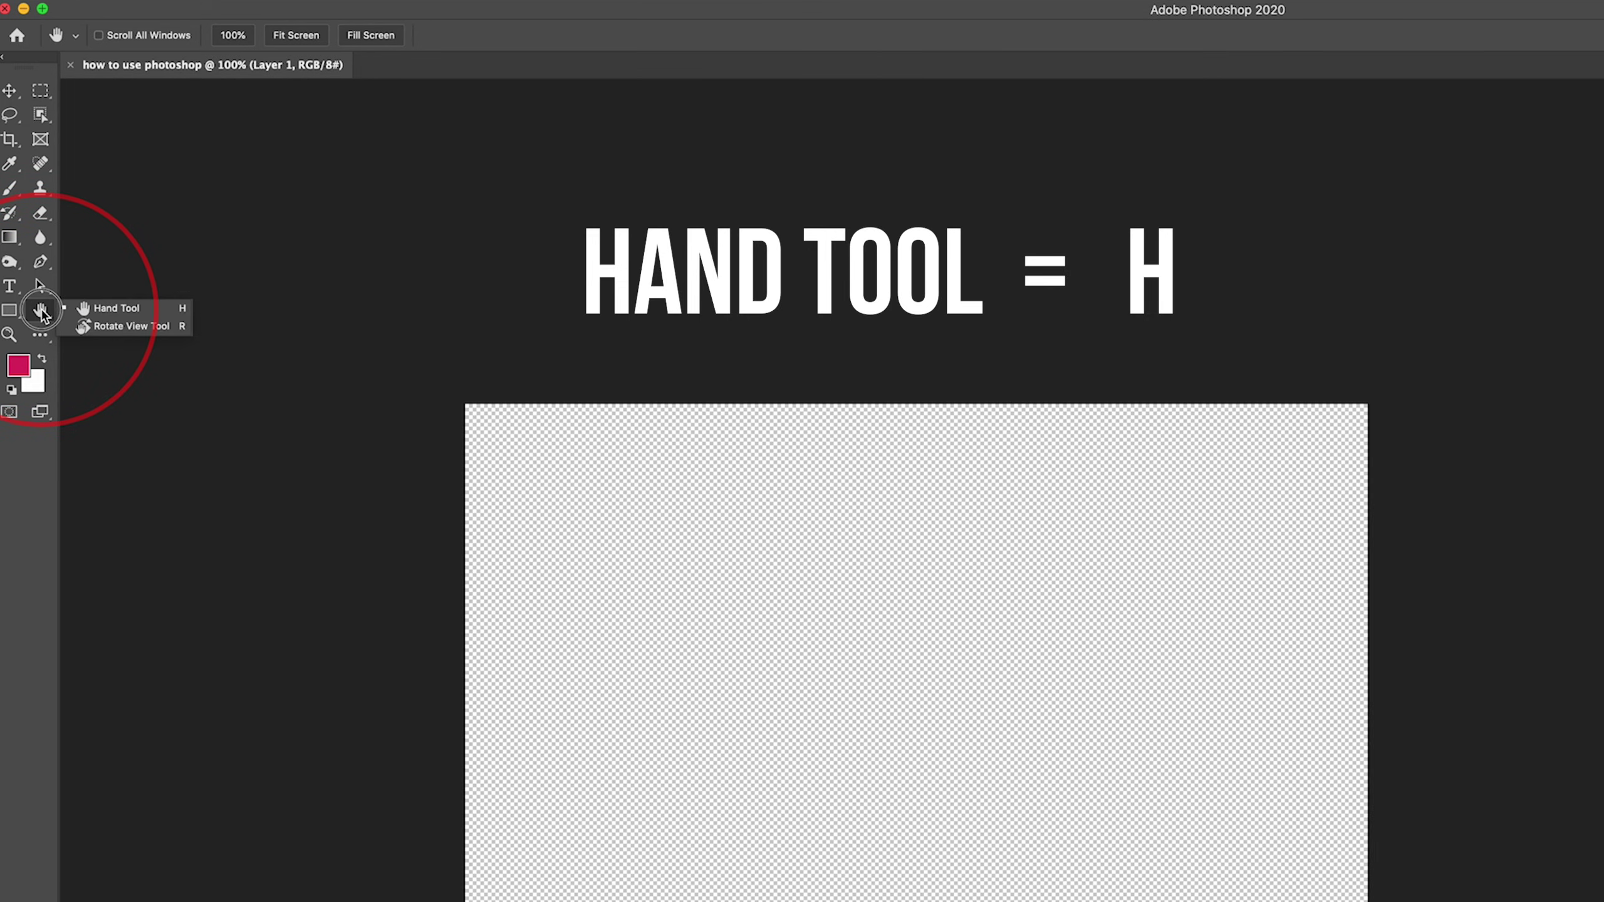
Switch from the Hand tool to the Move tool and back to the Hand tool
{"action": "left_click", "coordinate": [42, 313]}
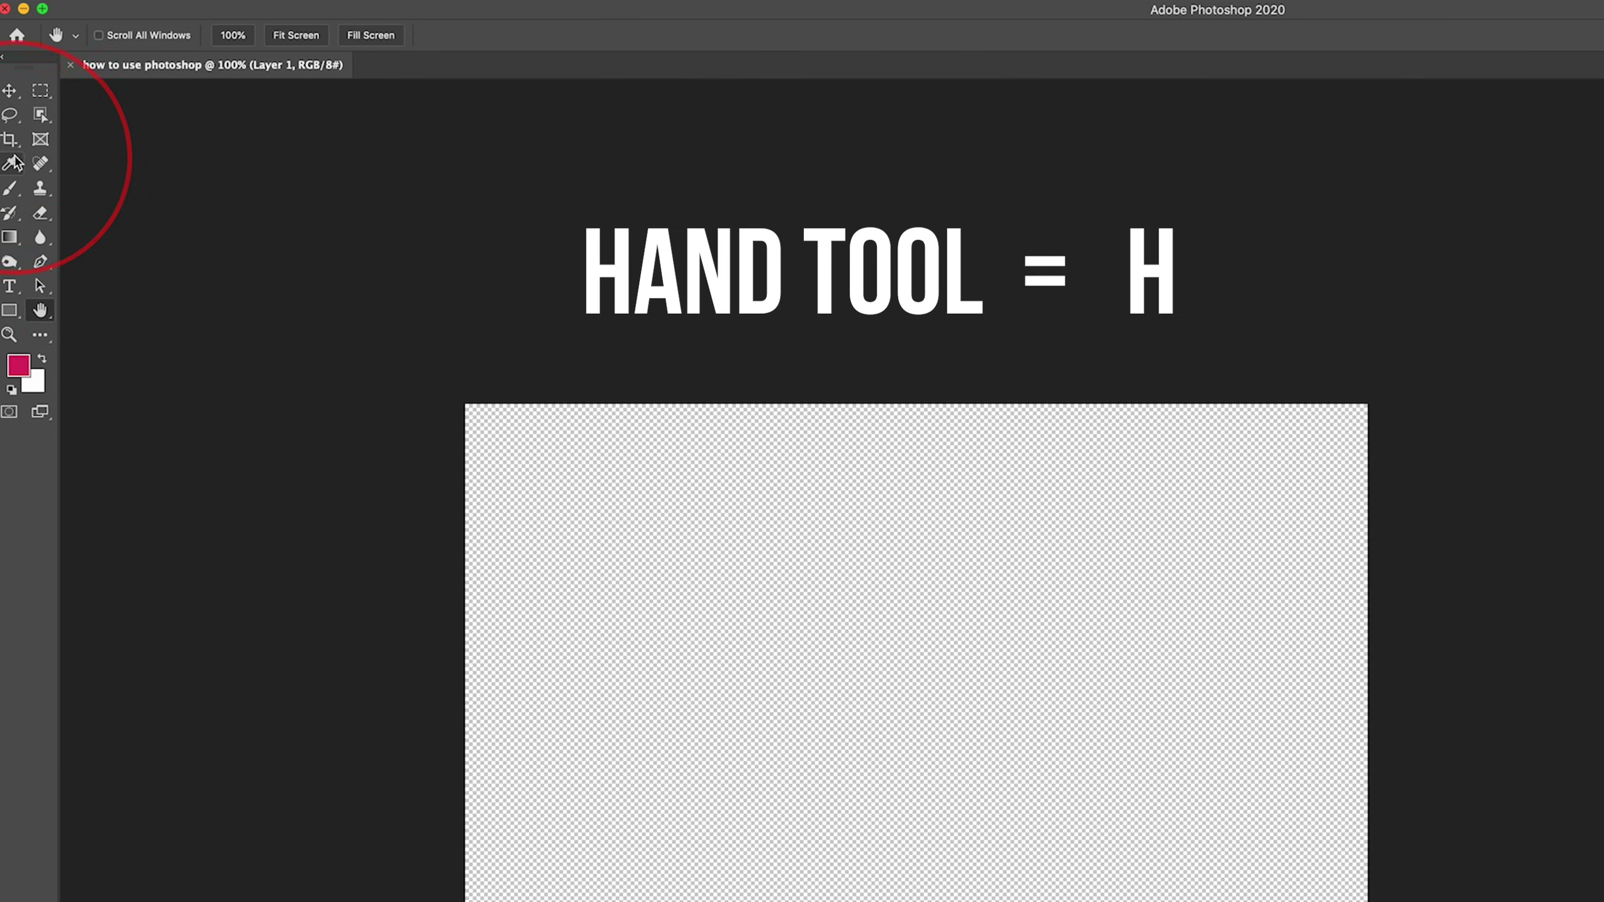
{"action": "left_click", "coordinate": [10, 90]}
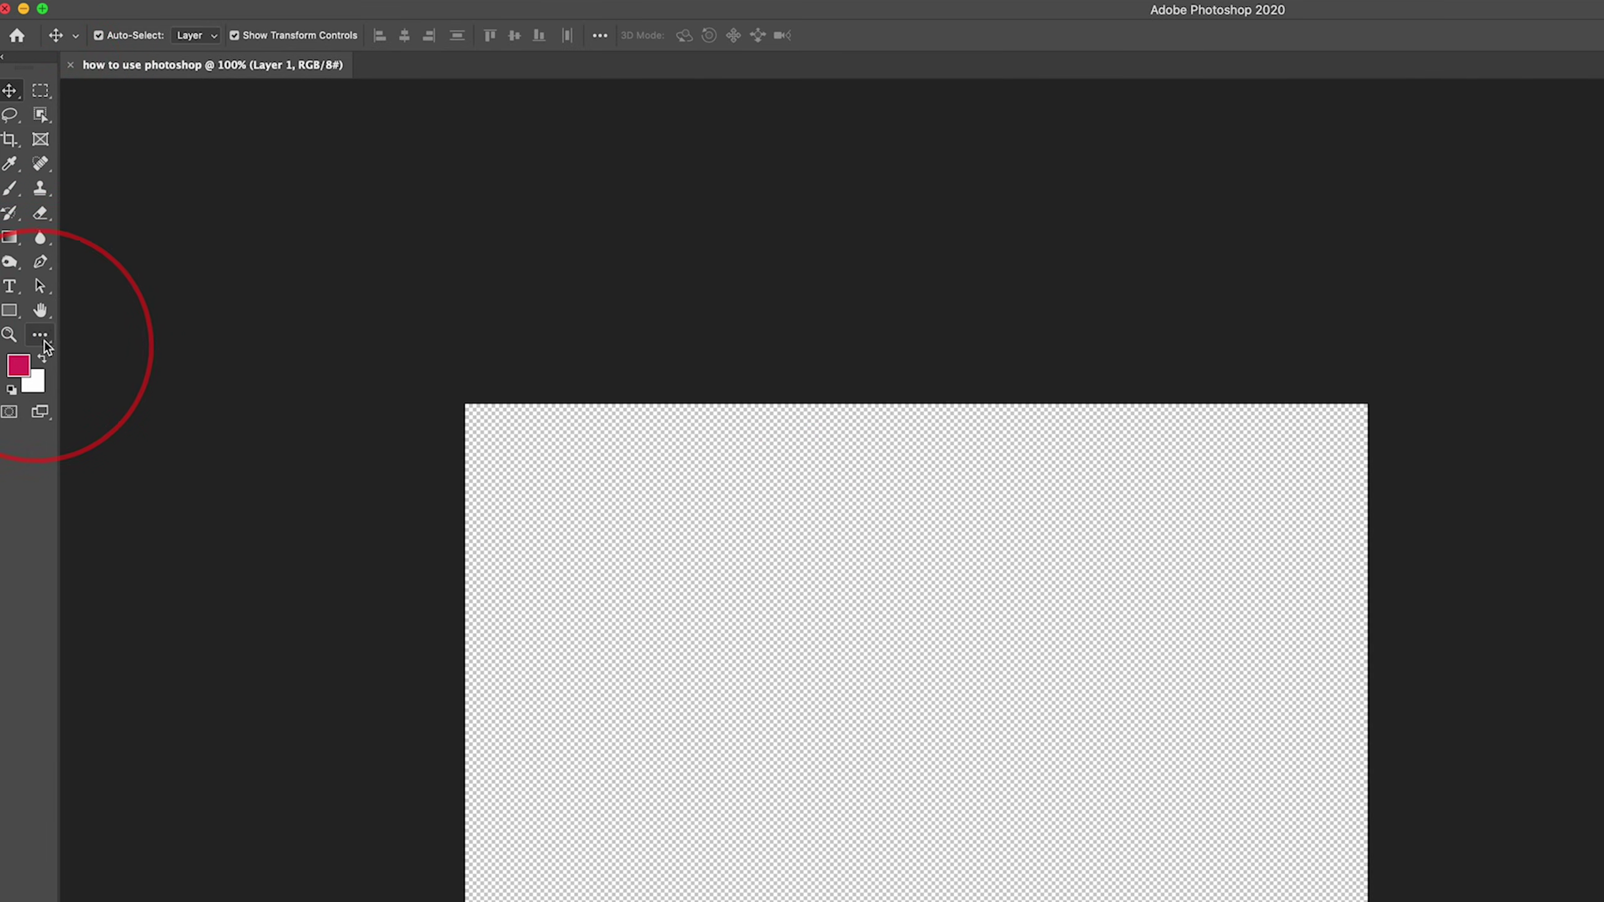
{"action": "left_click", "coordinate": [41, 310]}
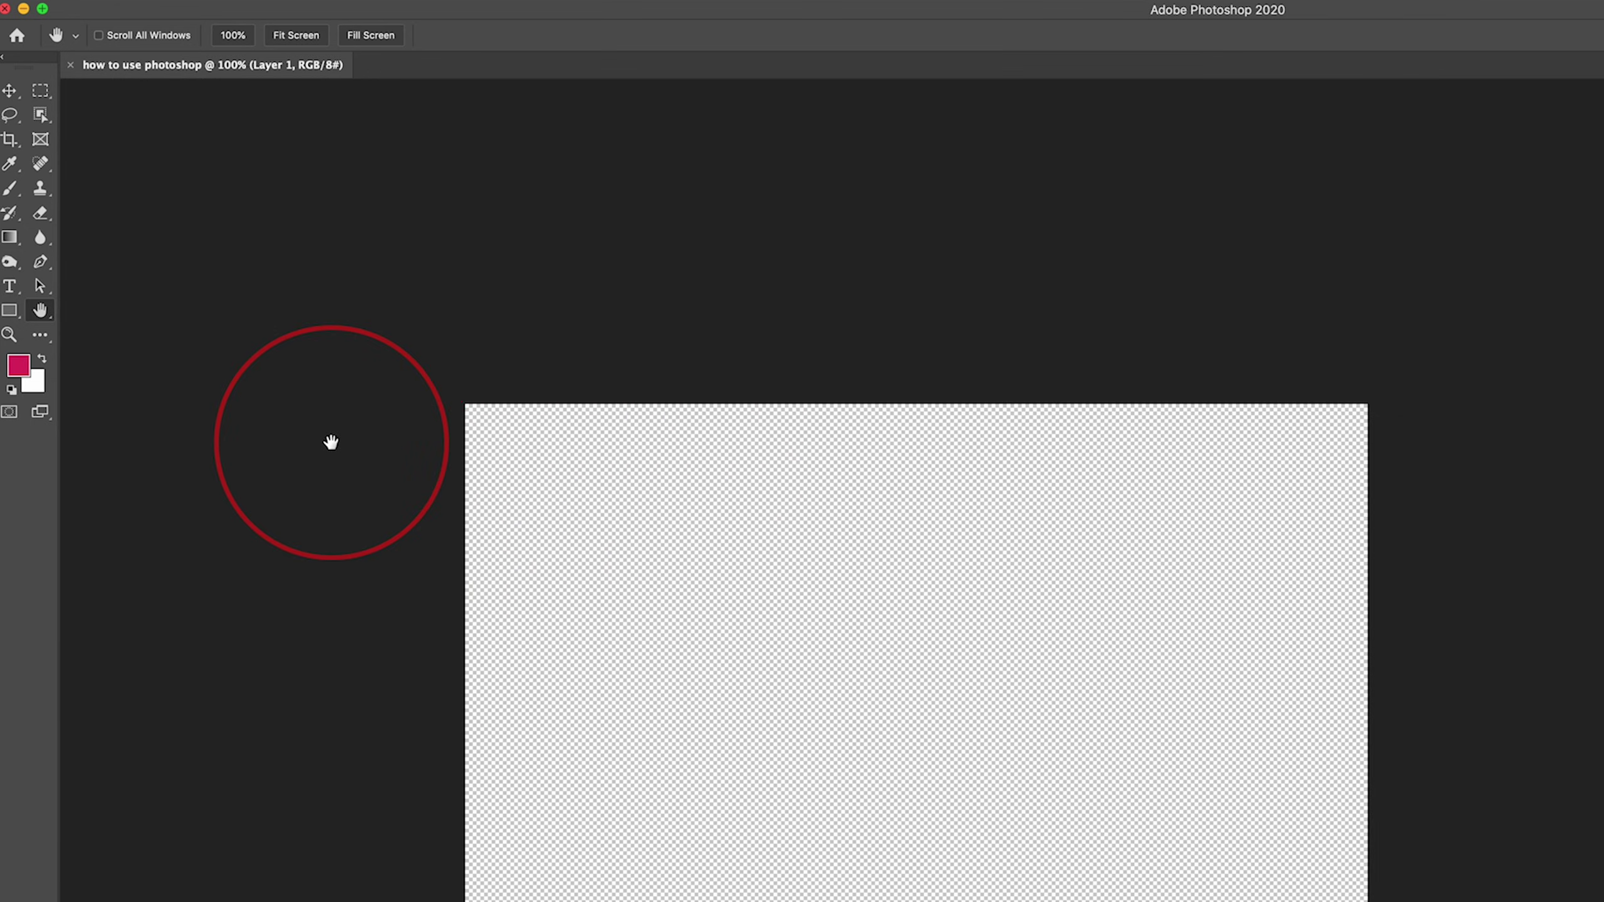
Show the grouped shape tools, select the Rectangle Tool and set its fill color to black
{"action": "left_click", "coordinate": [10, 310]}
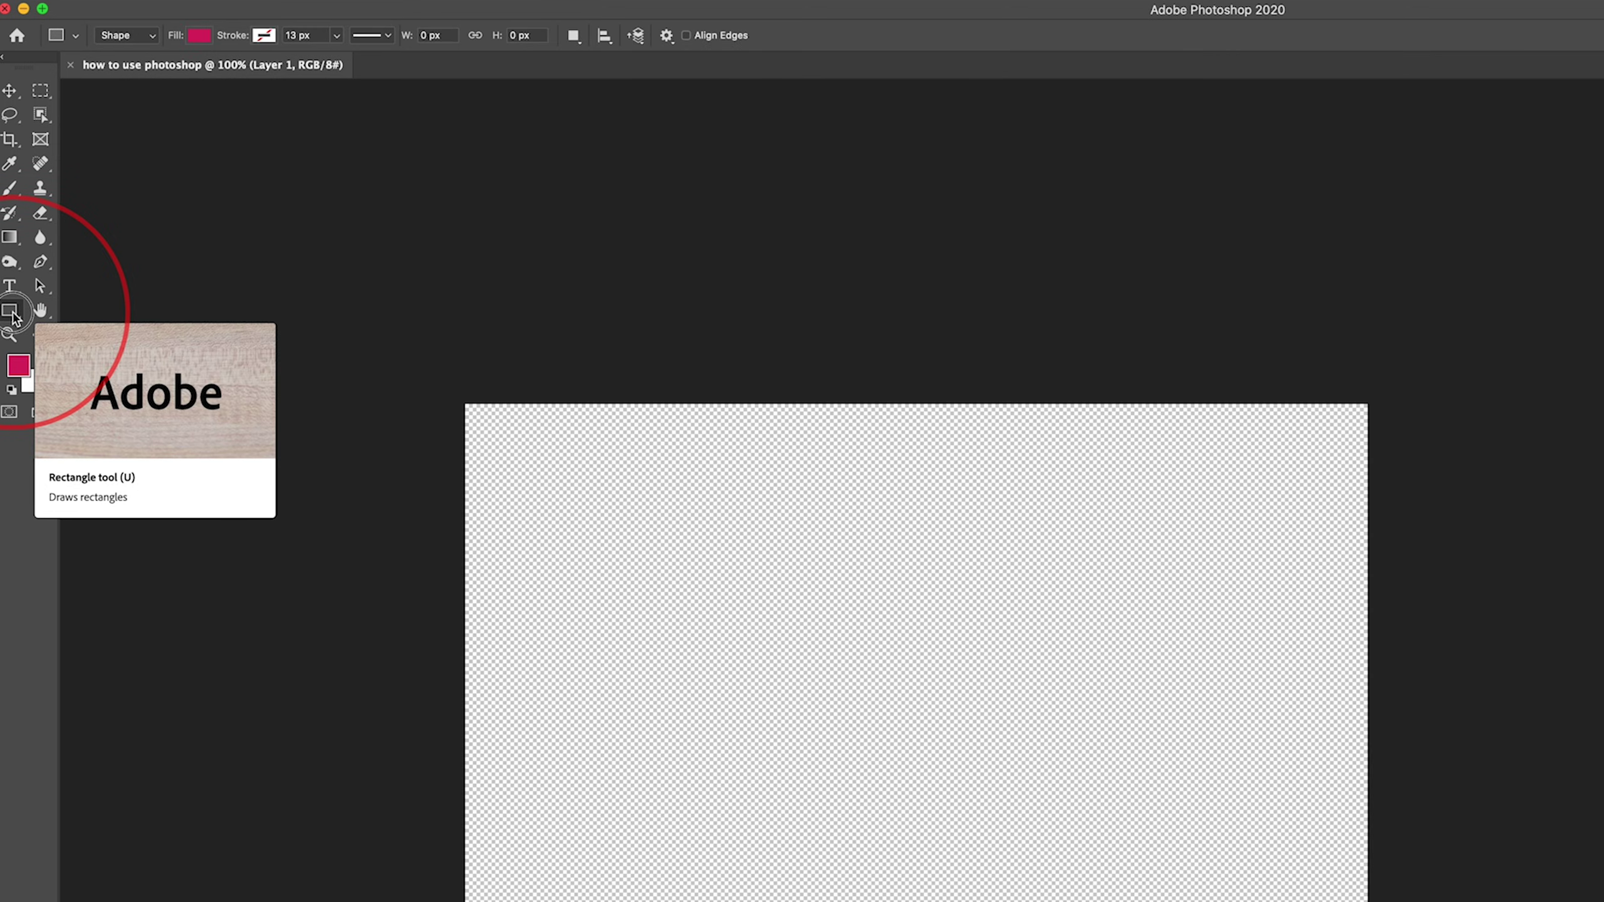
{"action": "right_click", "coordinate": [13, 315]}
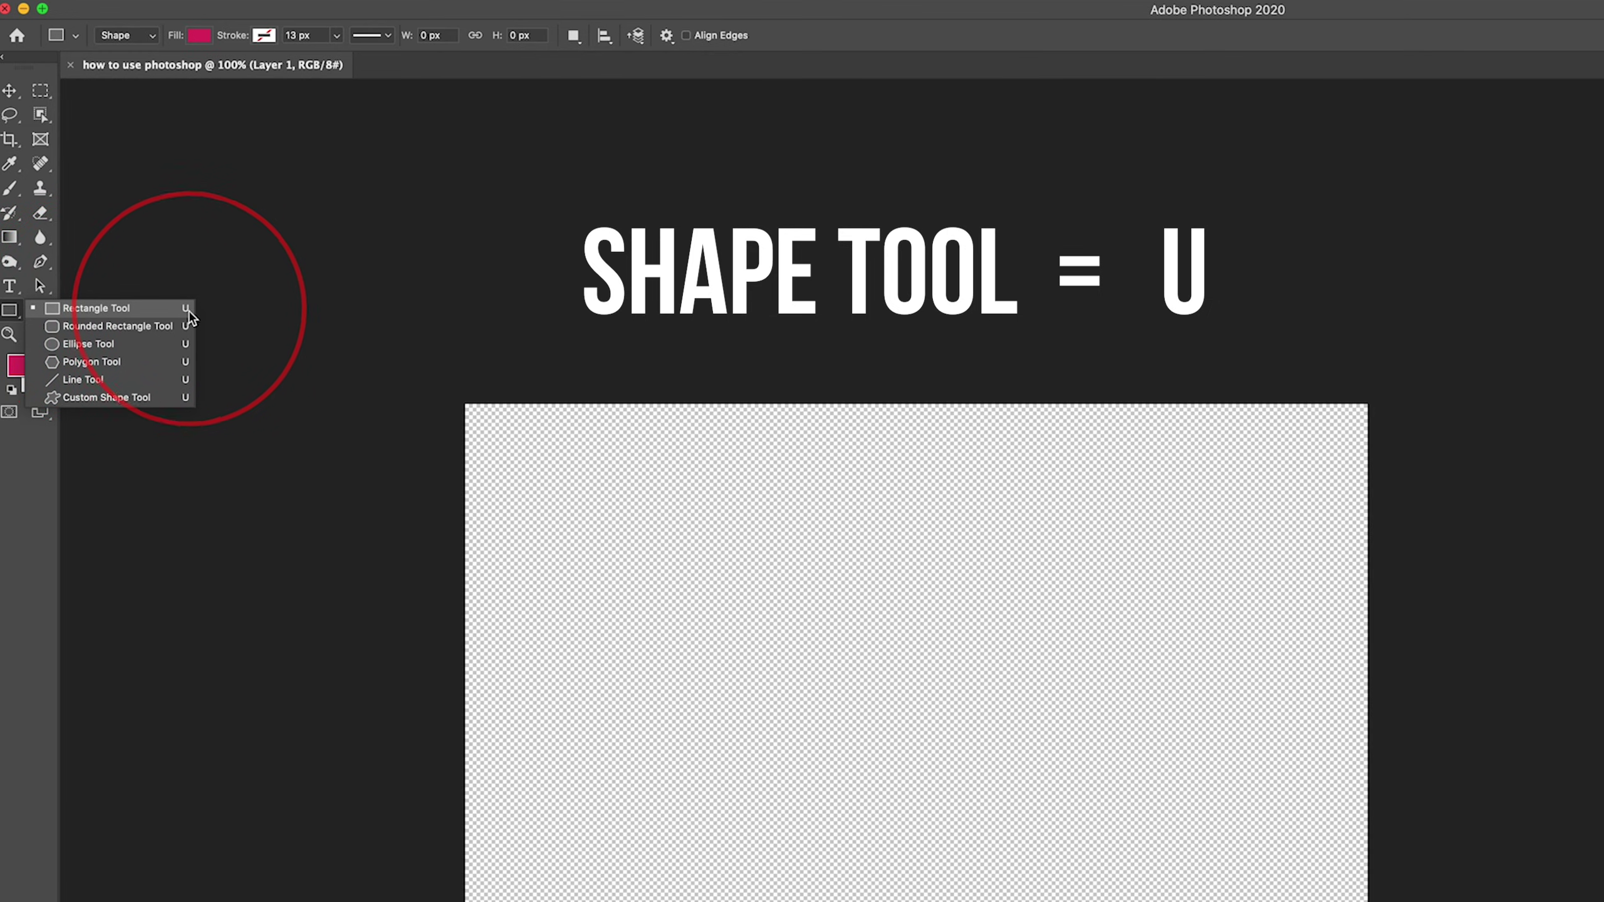
{"action": "left_click", "coordinate": [136, 313]}
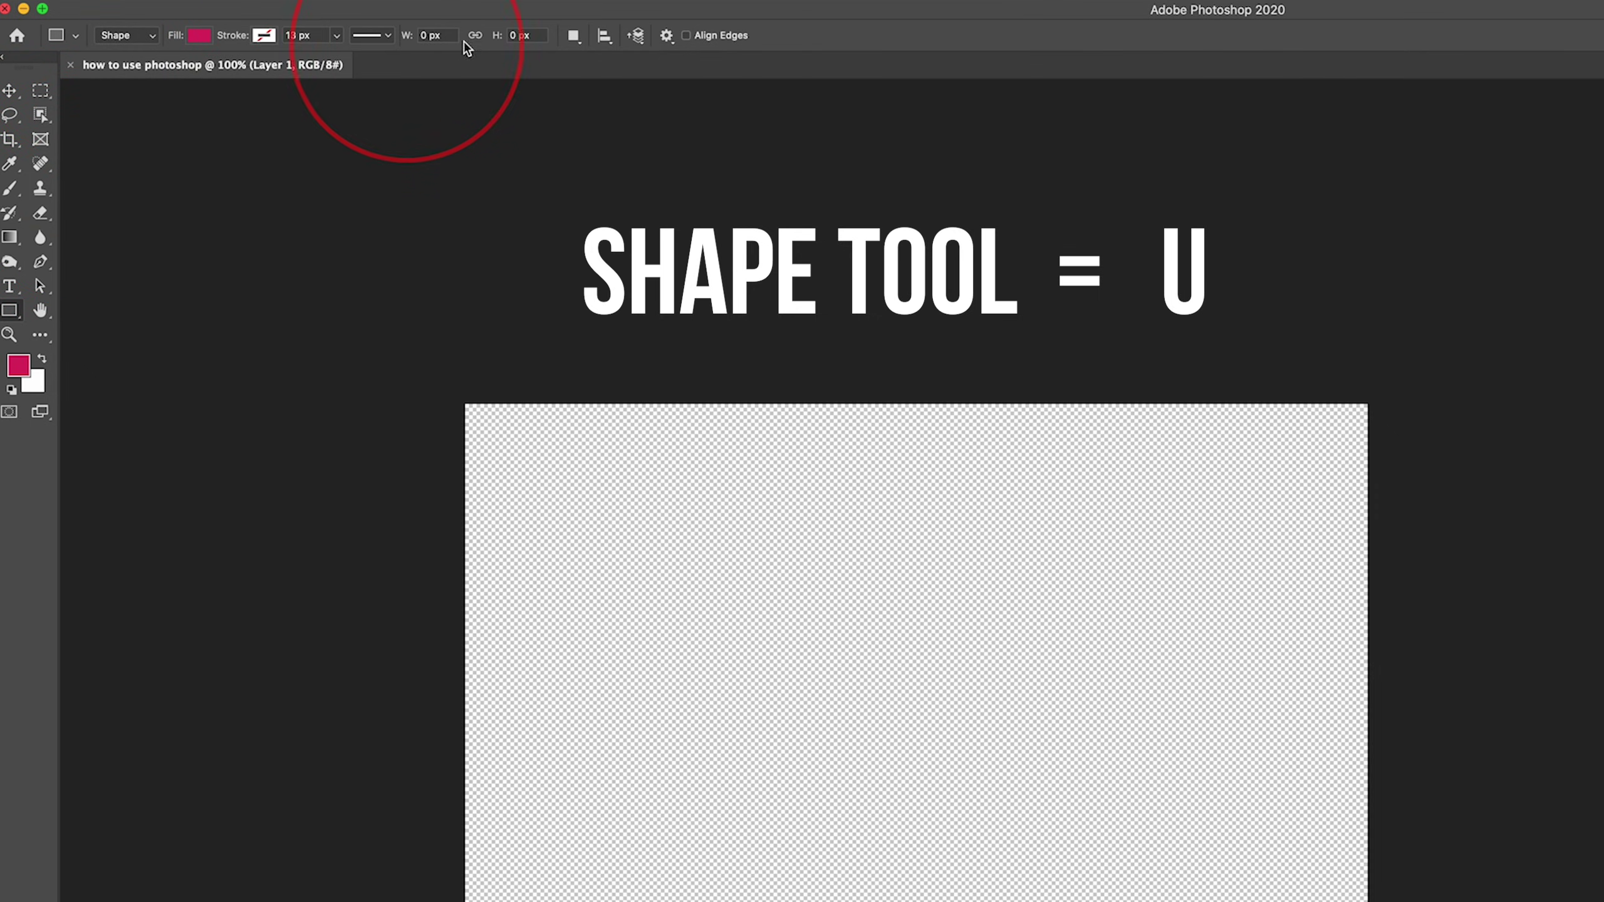
{"action": "left_click", "coordinate": [199, 36]}
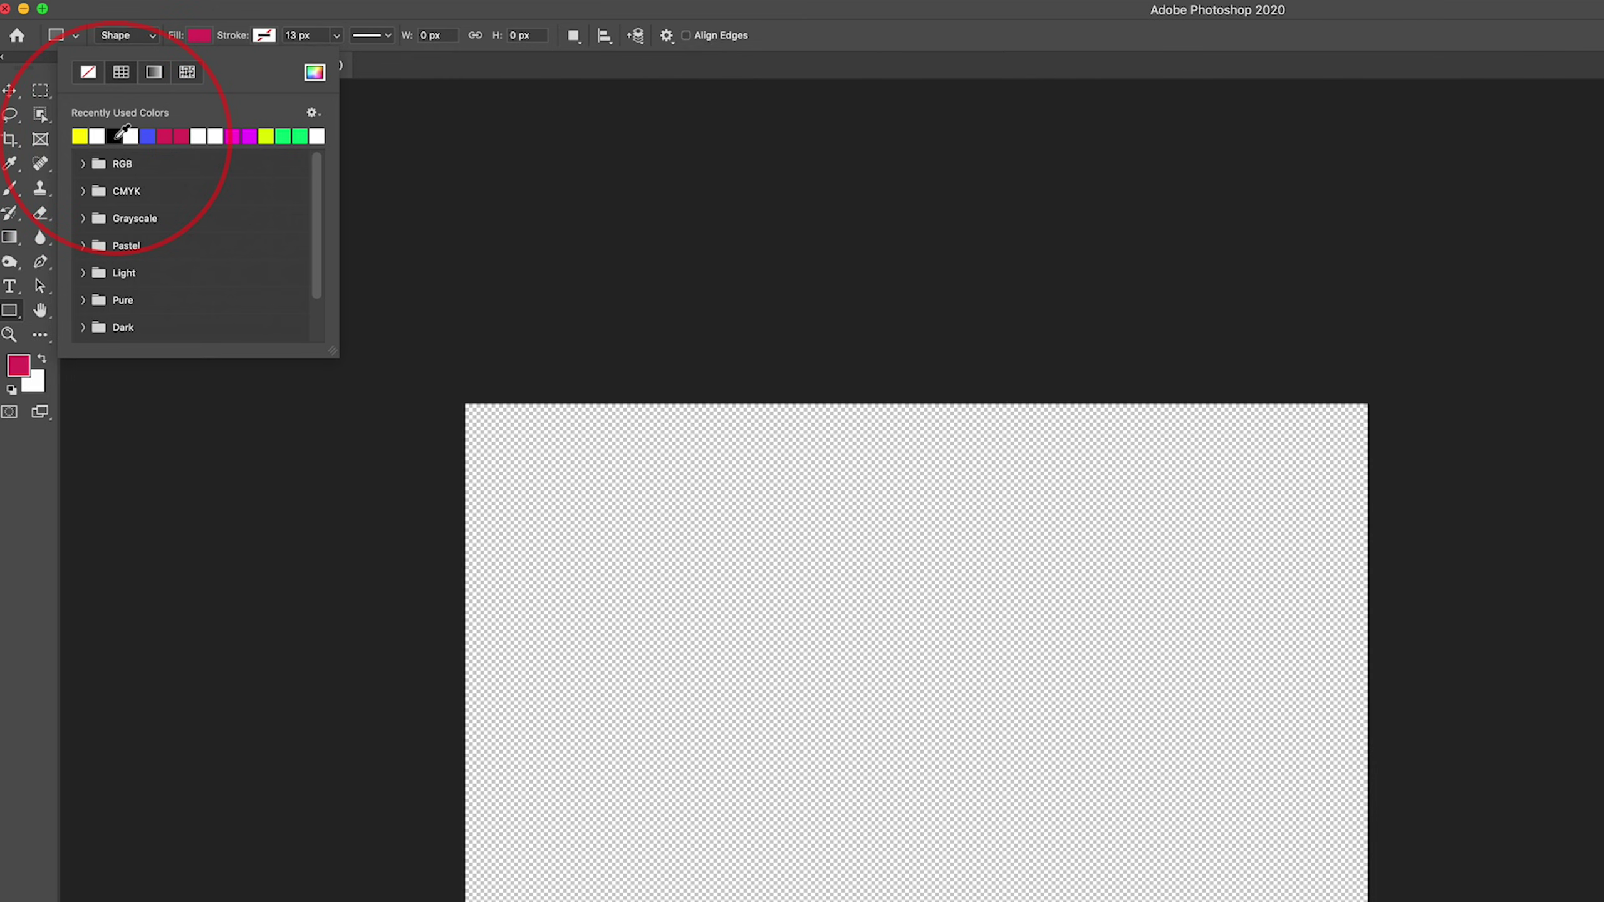
{"action": "left_click", "coordinate": [115, 136]}
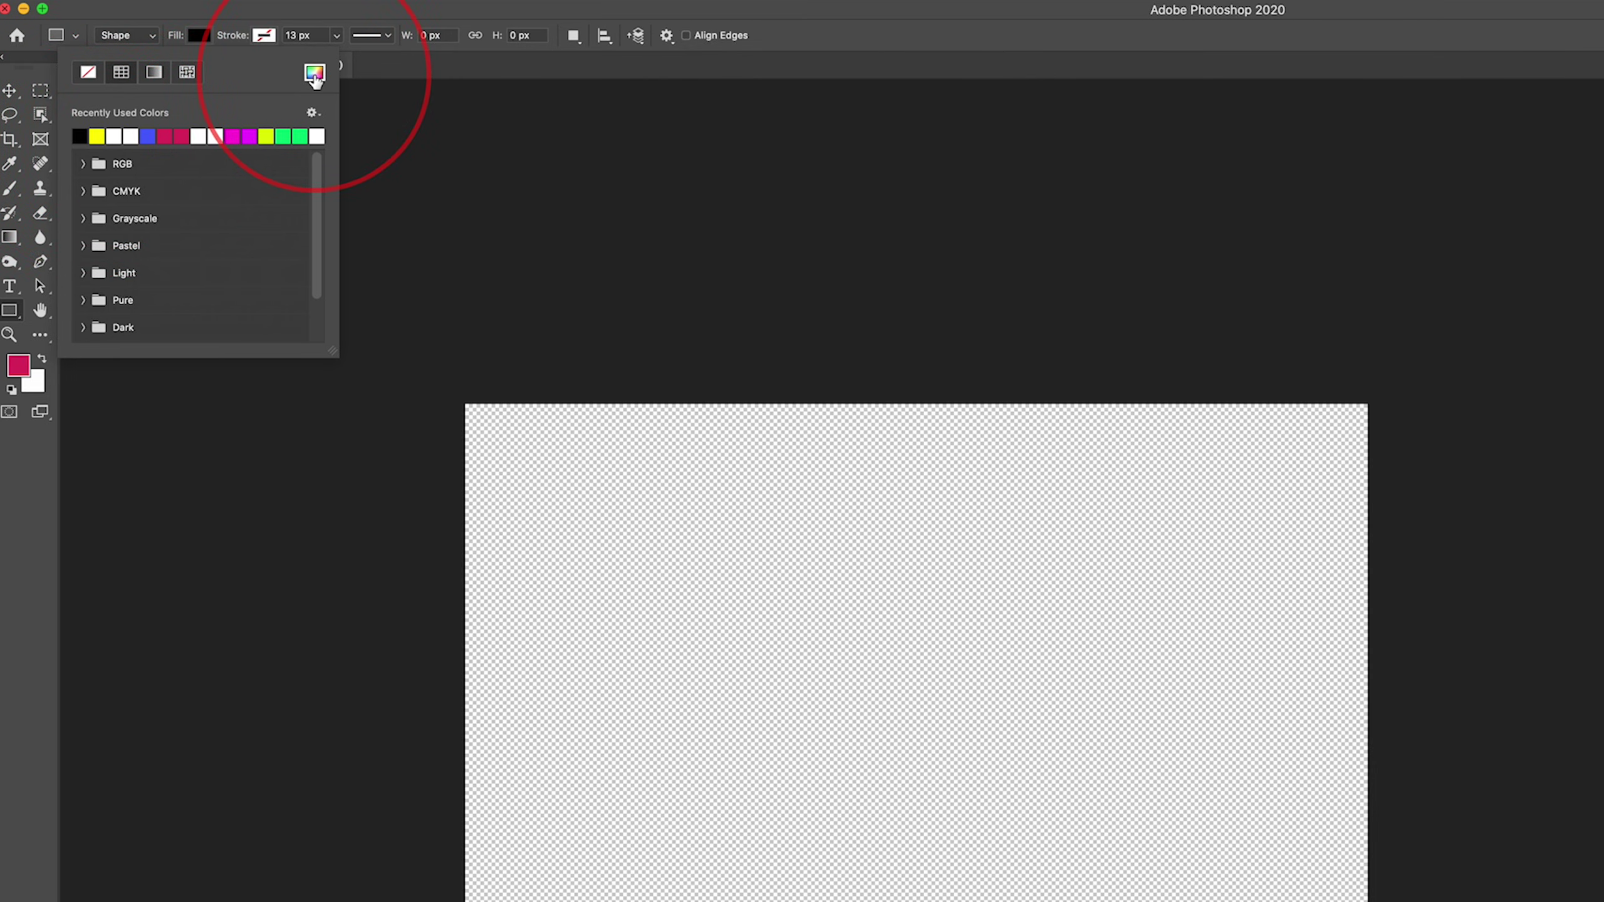
{"action": "left_click", "coordinate": [314, 74]}
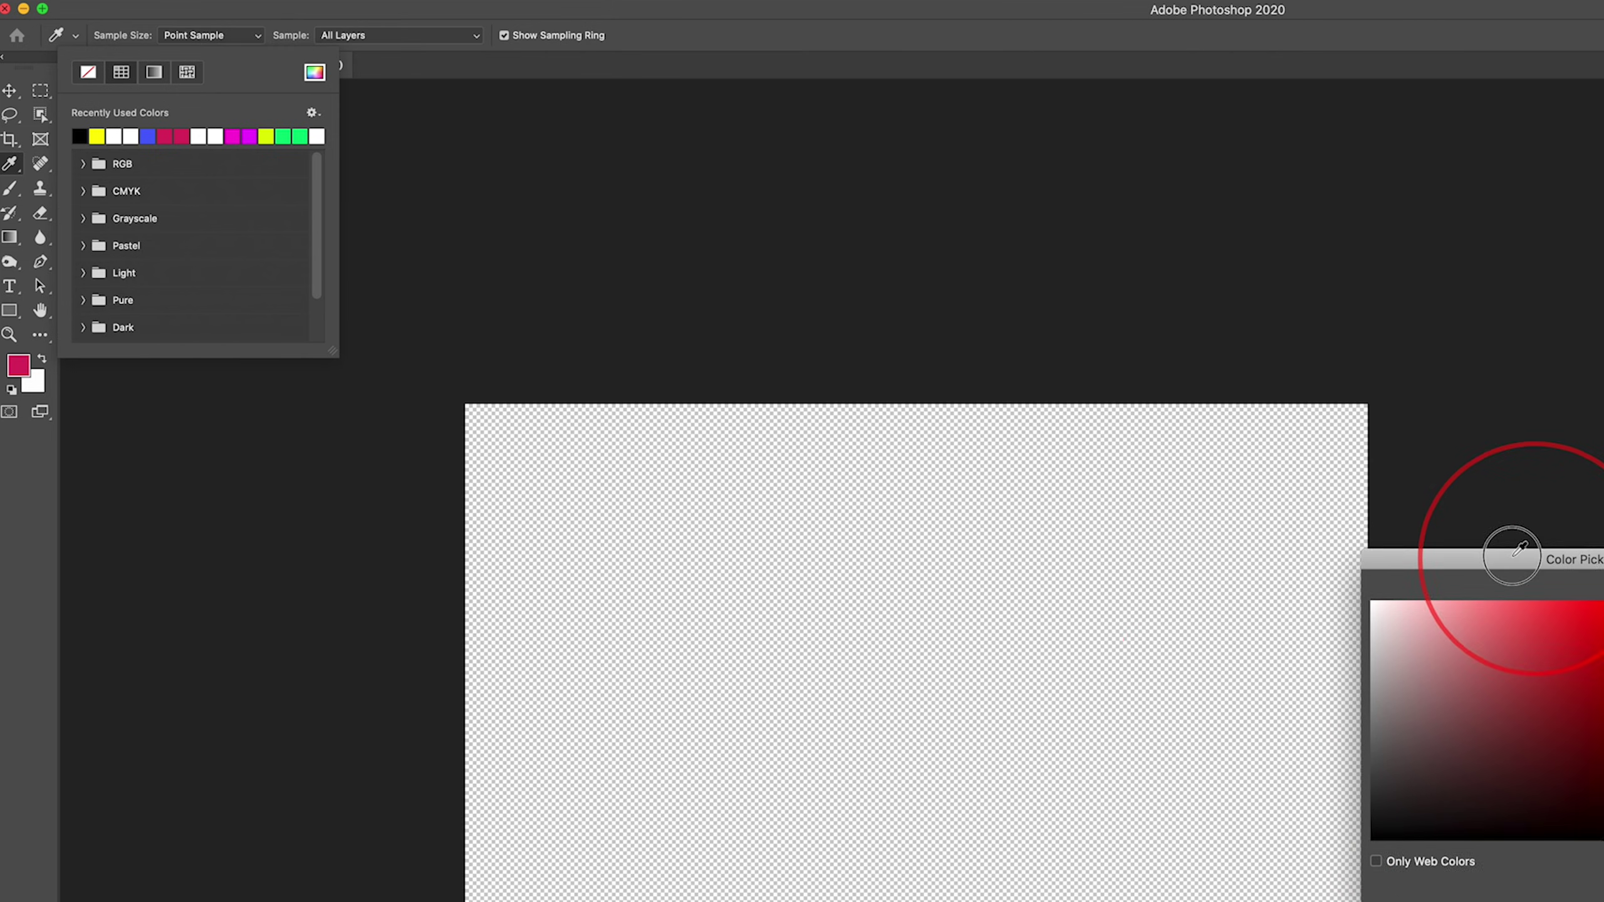
{"action": "left_click_drag", "start_coordinate": [1513, 555], "coordinate": [494, 241]}
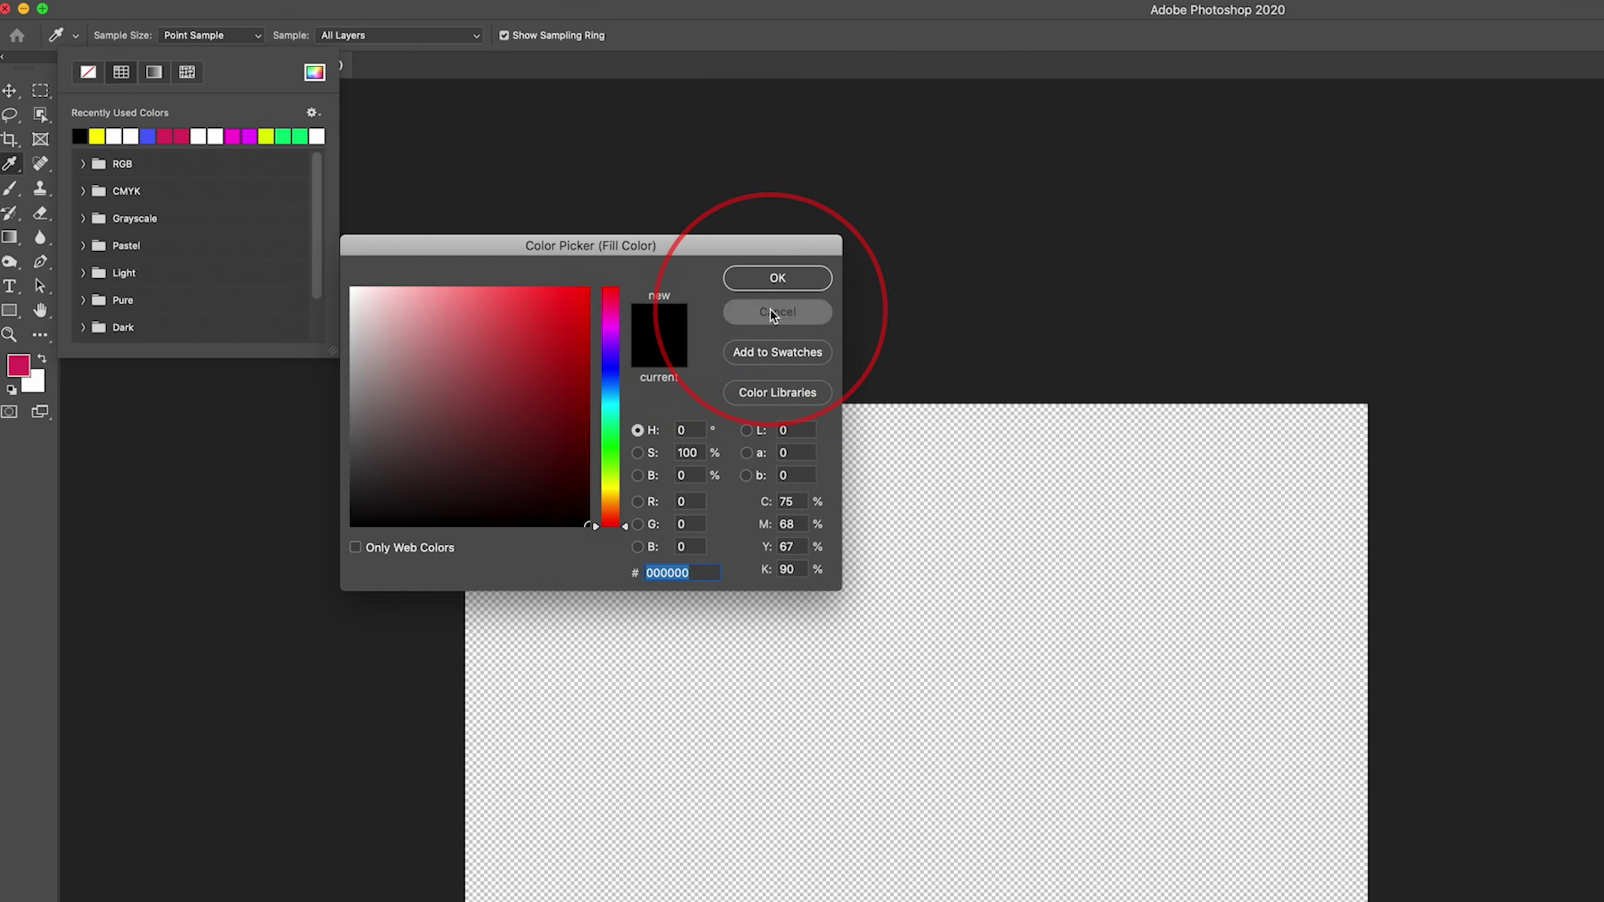
{"action": "left_click", "coordinate": [773, 314]}
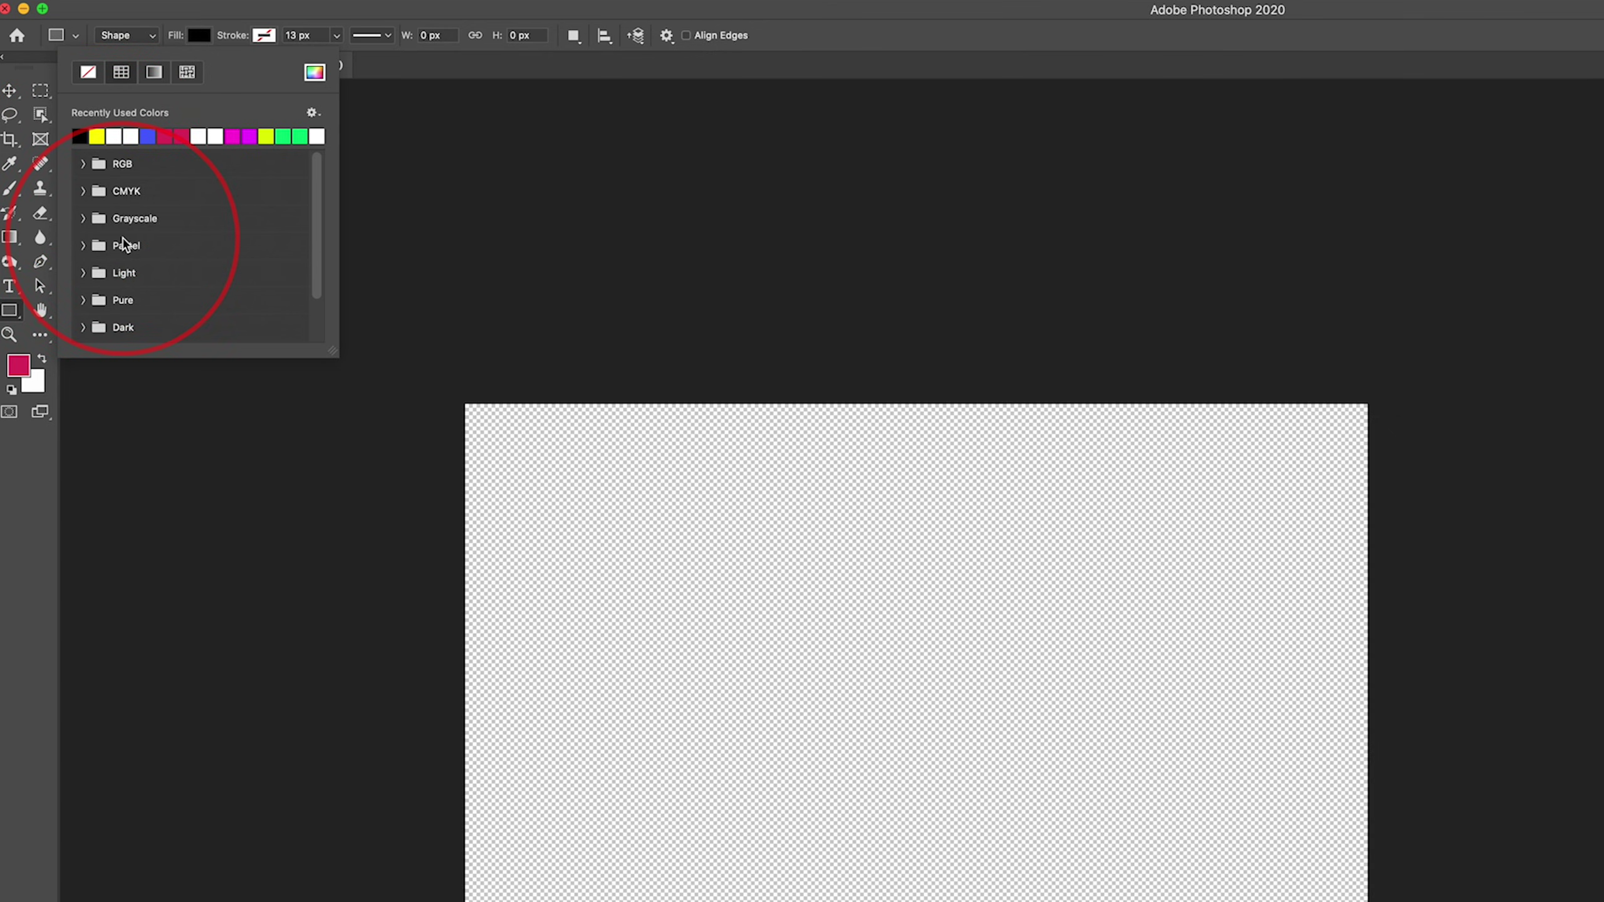
Draw a black rectangle without a stroke that covers the entire canvas
{"action": "left_click", "coordinate": [263, 40]}
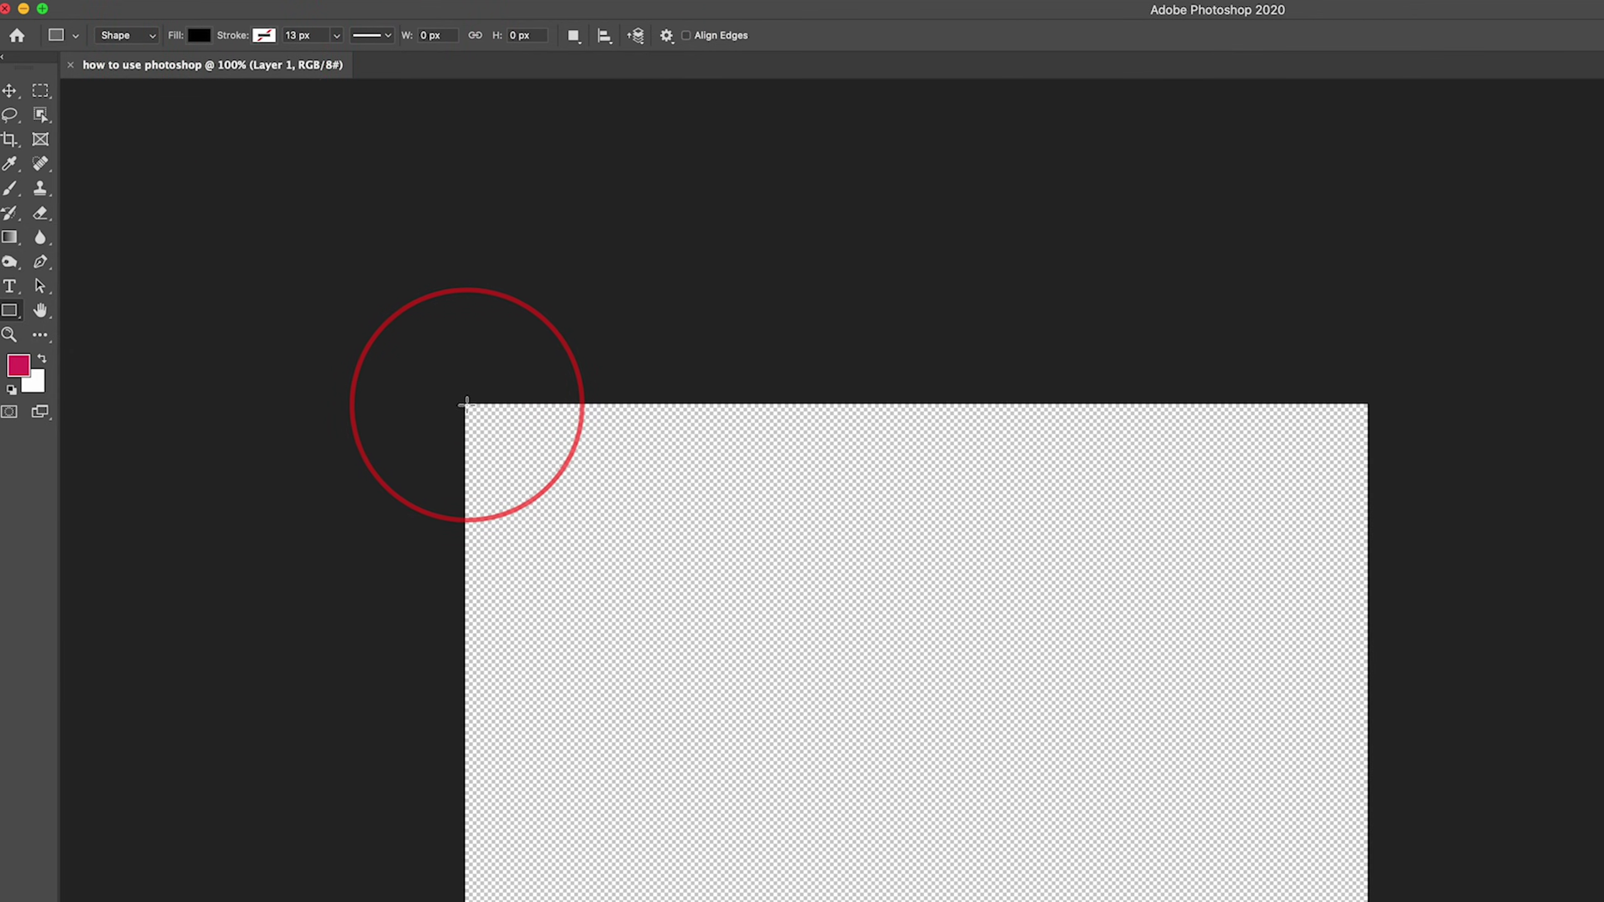
{"action": "left_click_drag", "start_coordinate": [461, 399], "coordinate": [1372, 897]}
{"action": "left_click_drag", "start_coordinate": [1371, 900], "coordinate": [1371, 900]}
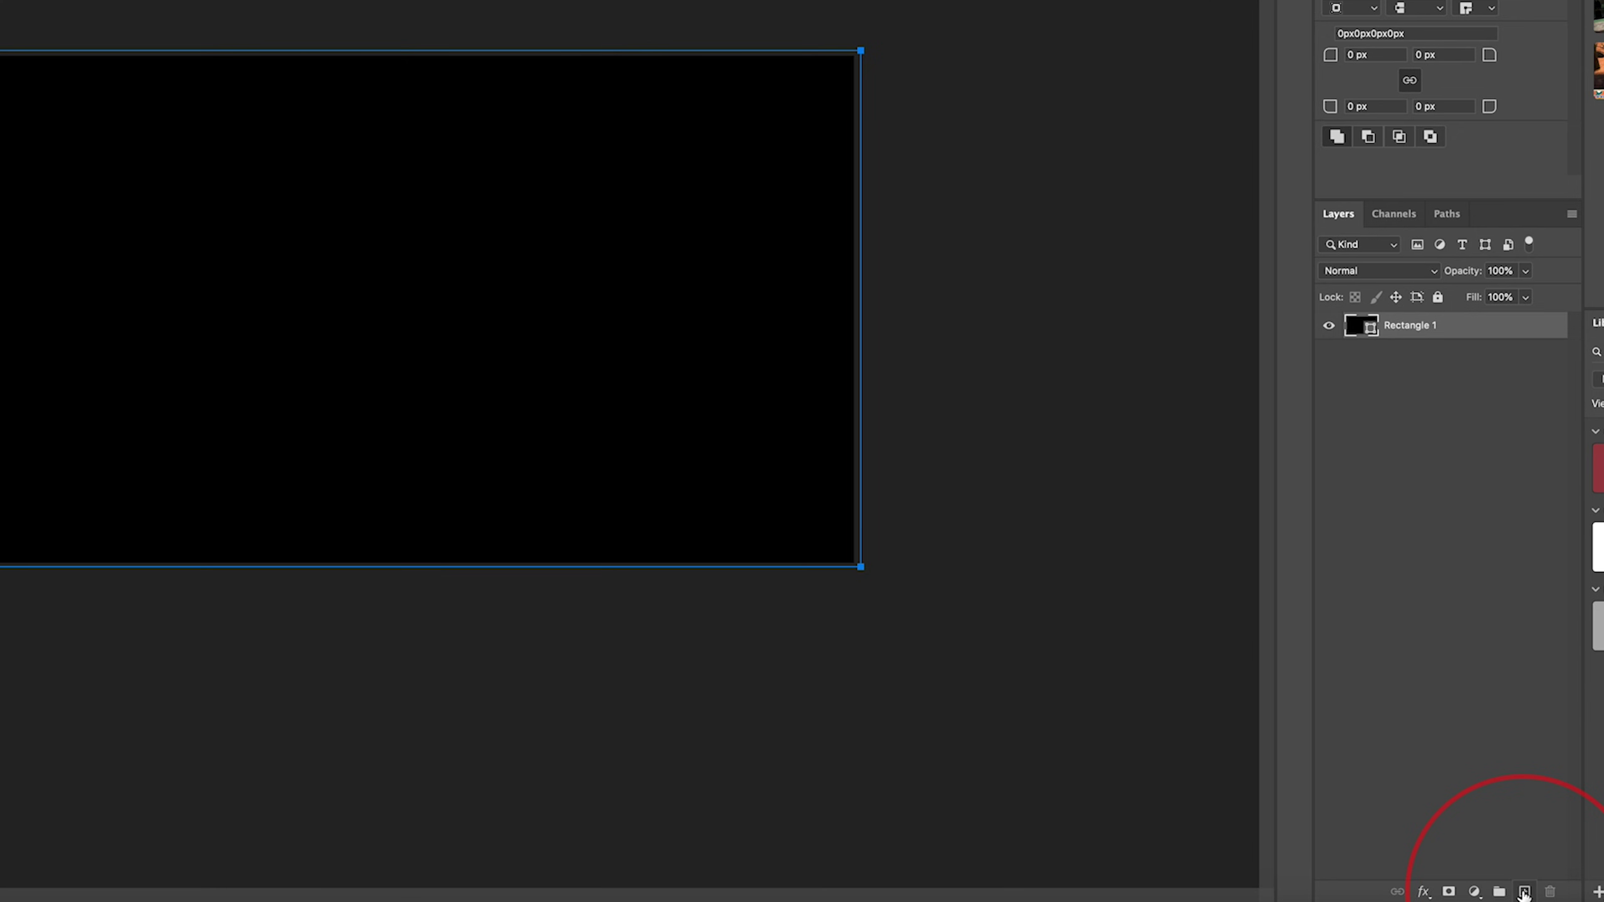
Add a new empty layer above the rectangle and rename the rectangle's layer "black background"
{"action": "left_click", "coordinate": [1524, 891]}
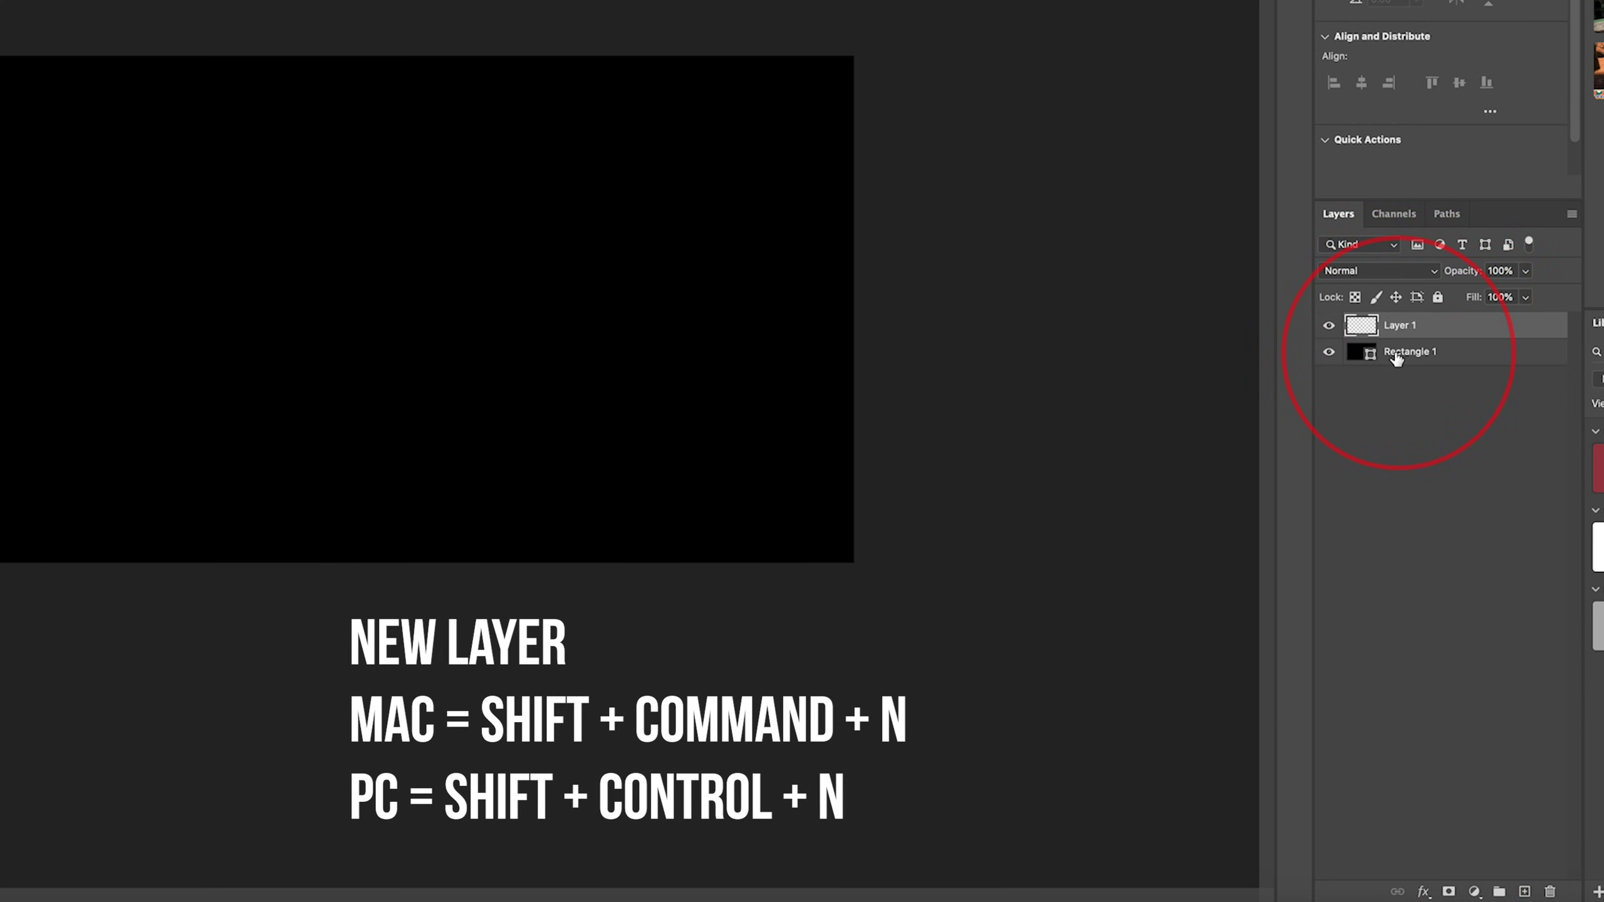
{"action": "double_click", "coordinate": [1404, 354]}
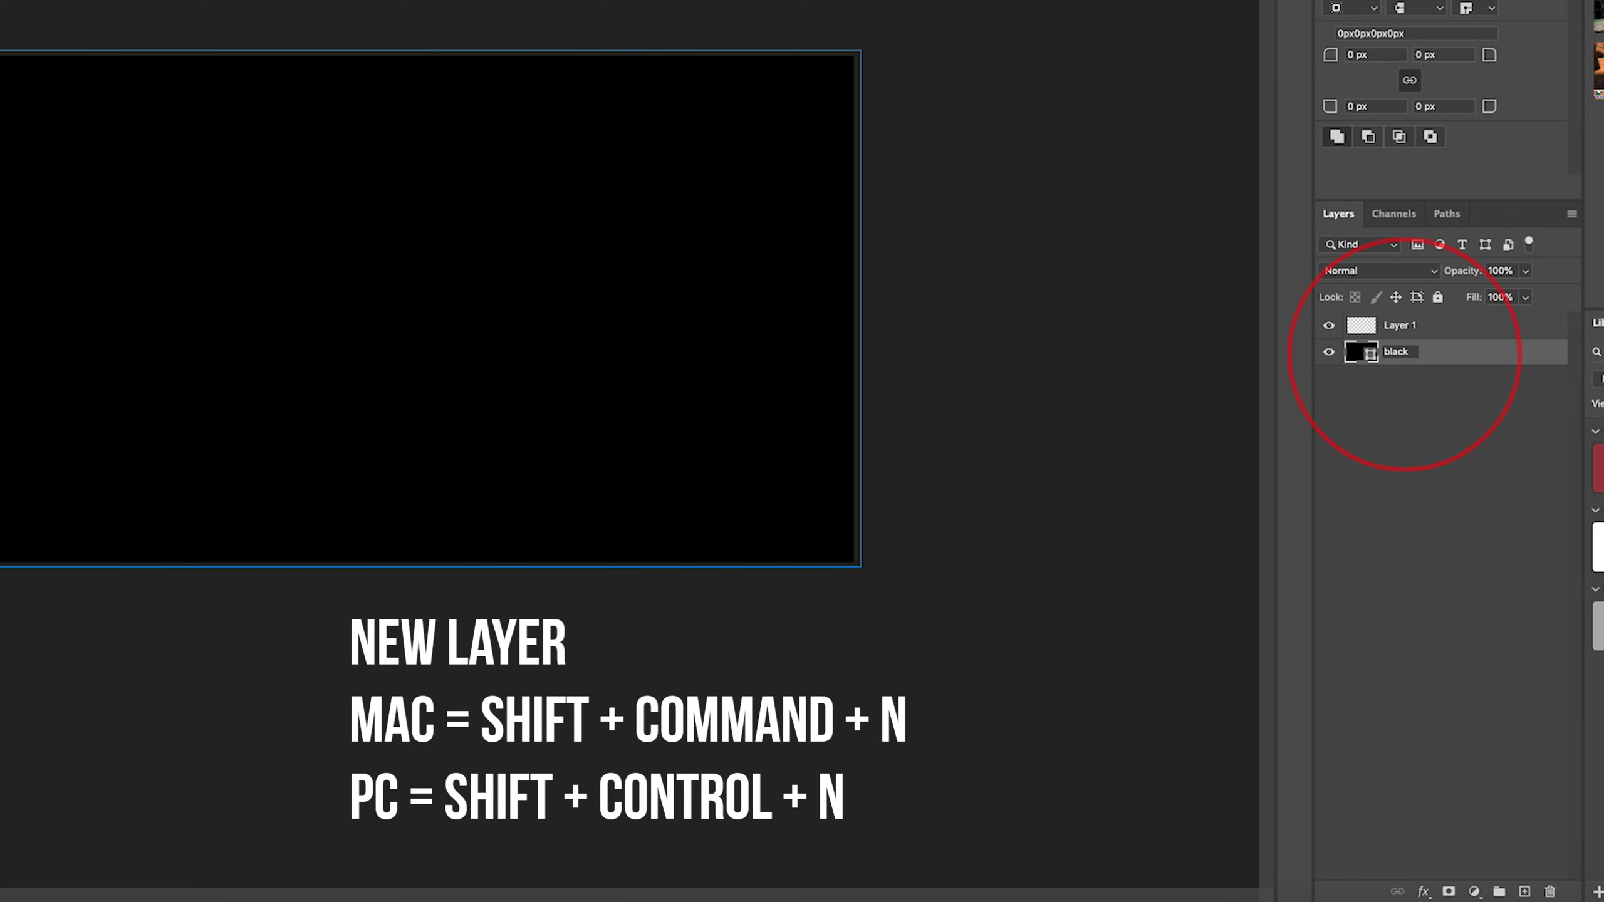
{"action": "type", "text": "black background"}
{"action": "key", "text": "Return"}
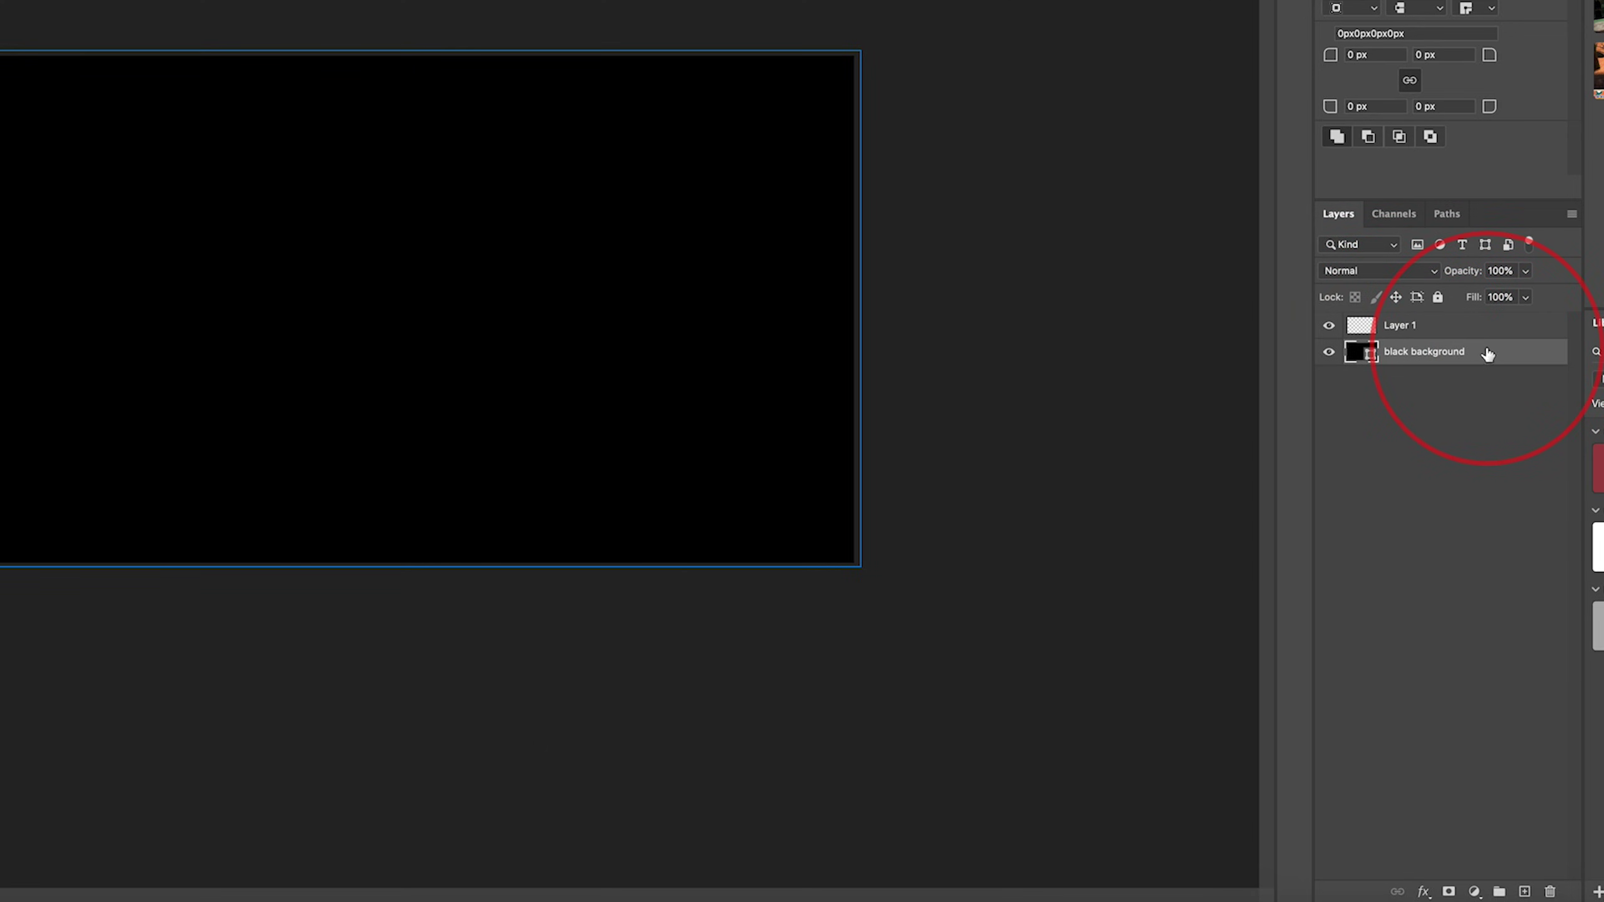
Start a horizontal text on Layer 1 left of the canvas center, keeping the Bebas Regular font
{"action": "left_click", "coordinate": [1471, 329]}
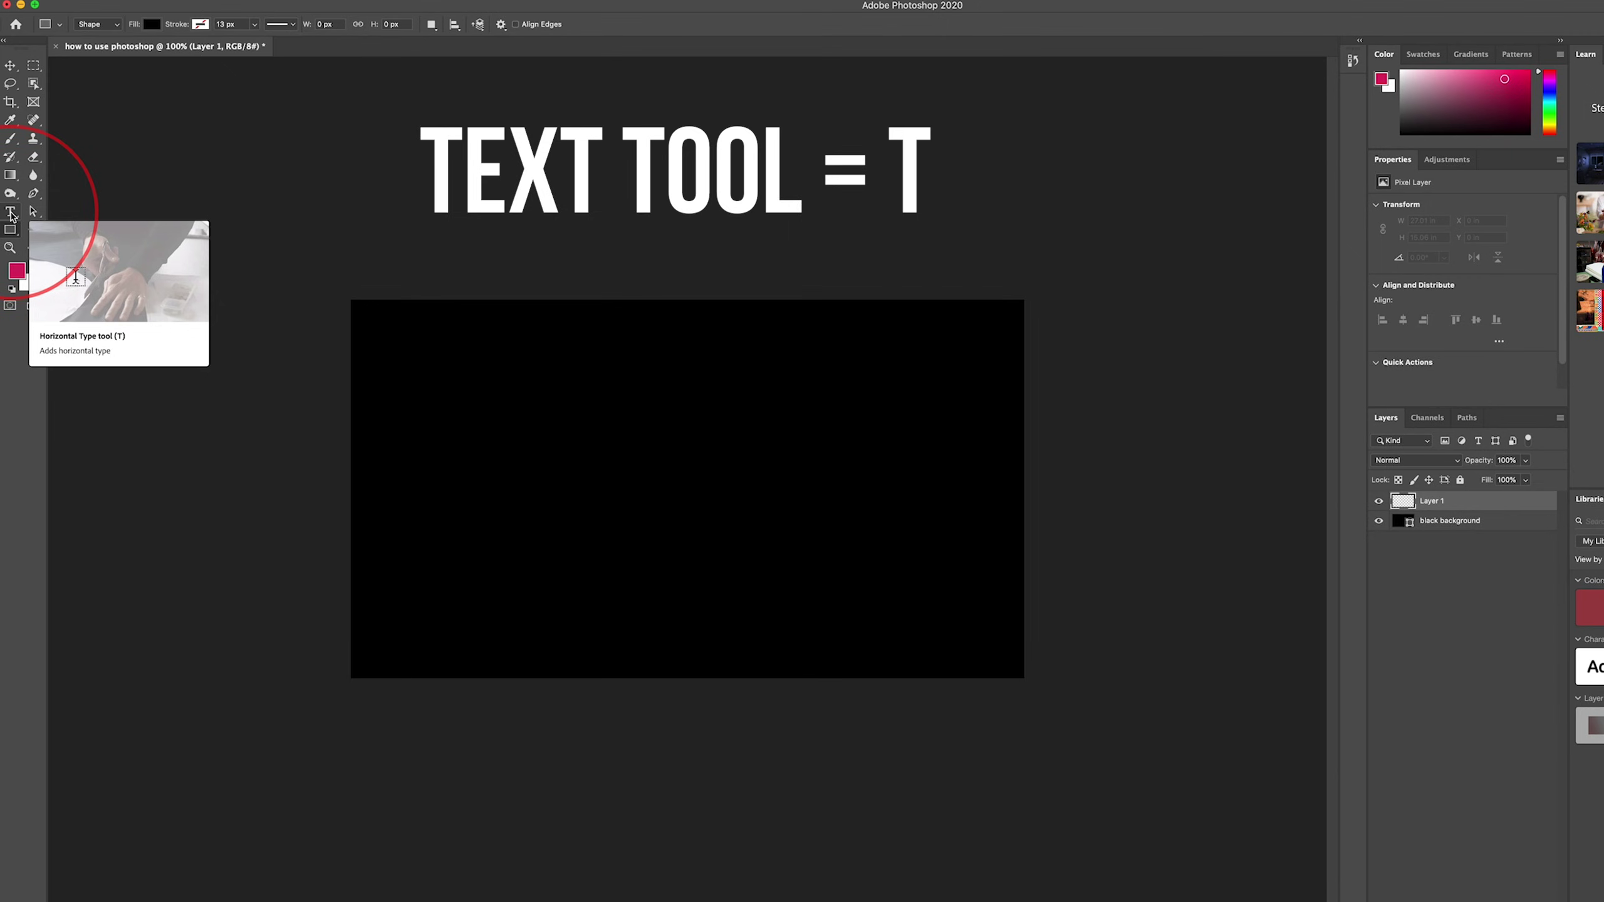
{"action": "left_click", "coordinate": [11, 213]}
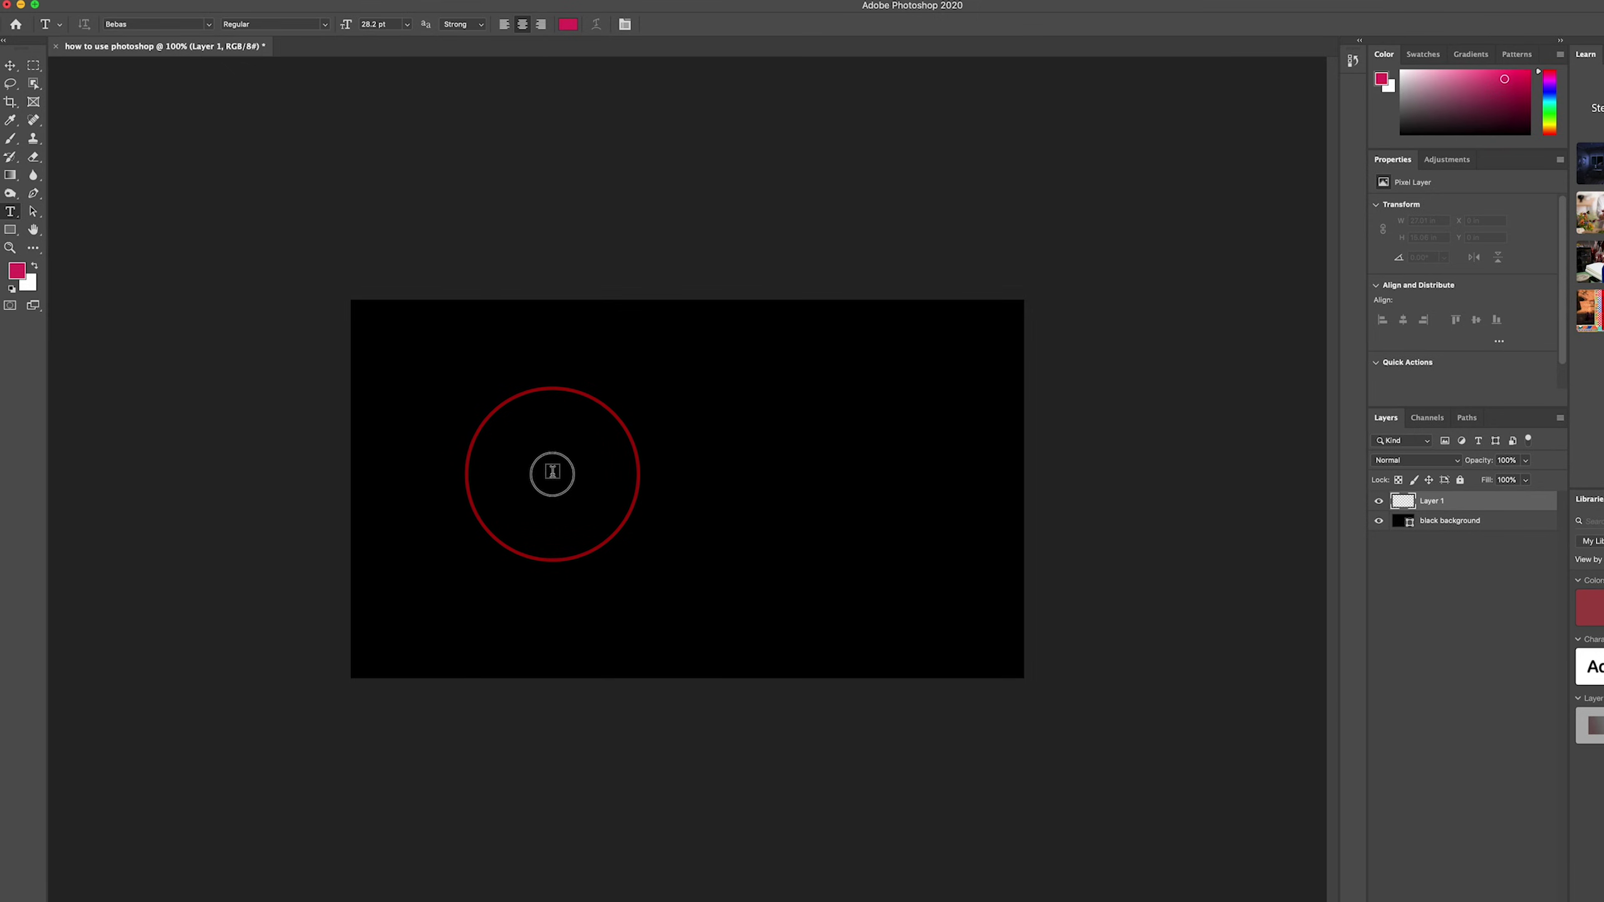
{"action": "left_click", "coordinate": [552, 471]}
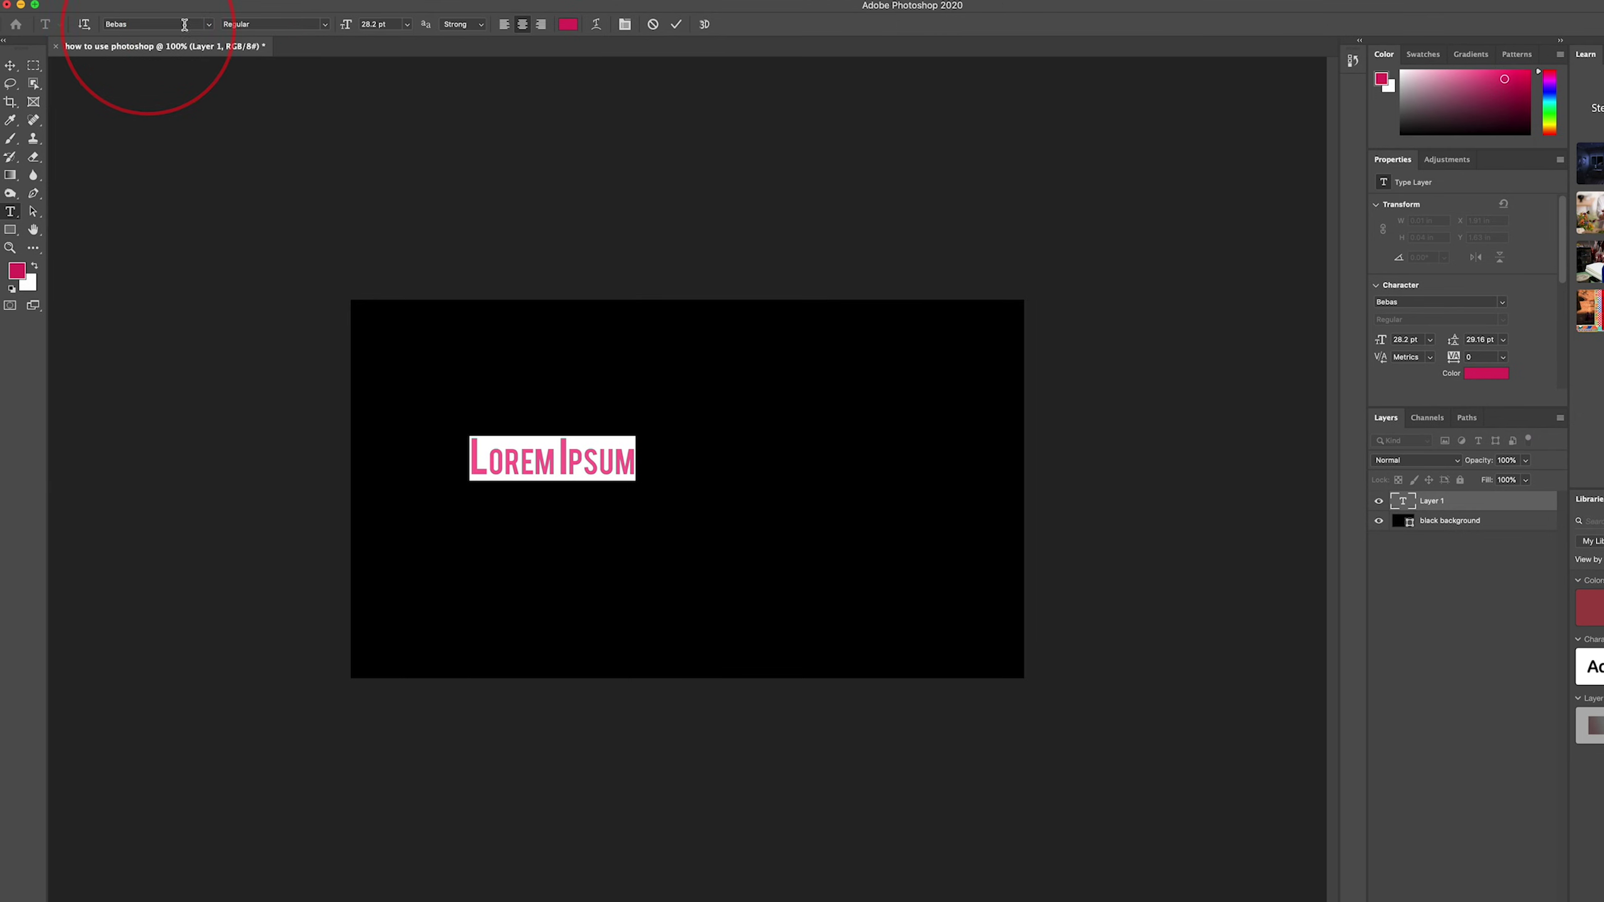
{"action": "left_click", "coordinate": [209, 24]}
{"action": "left_click", "coordinate": [211, 25]}
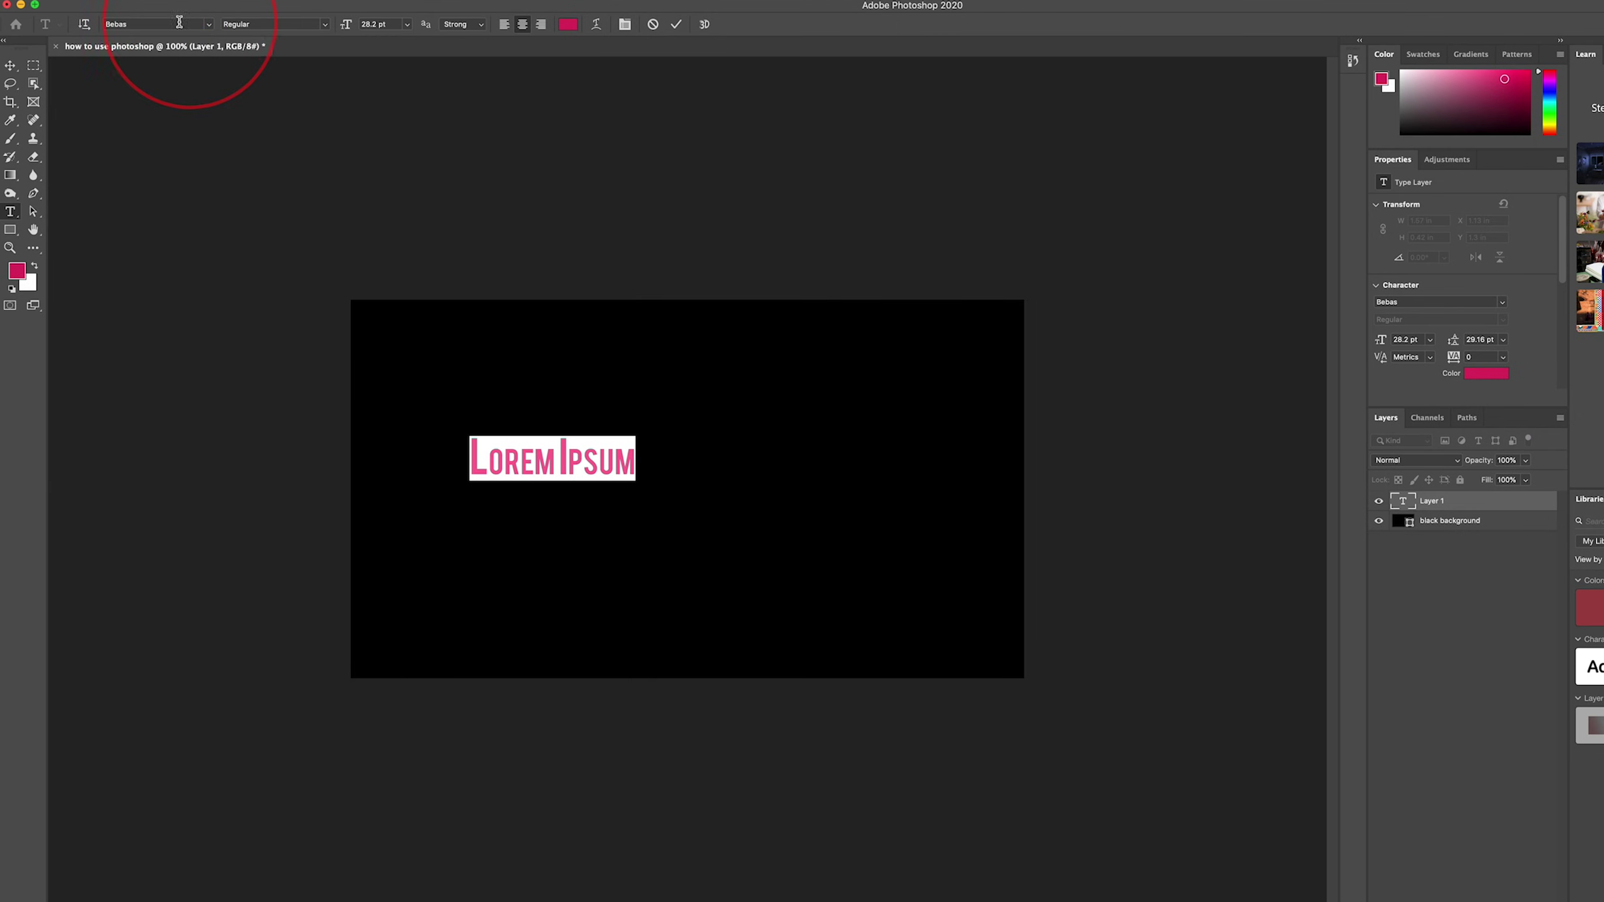
{"action": "left_click", "coordinate": [327, 25]}
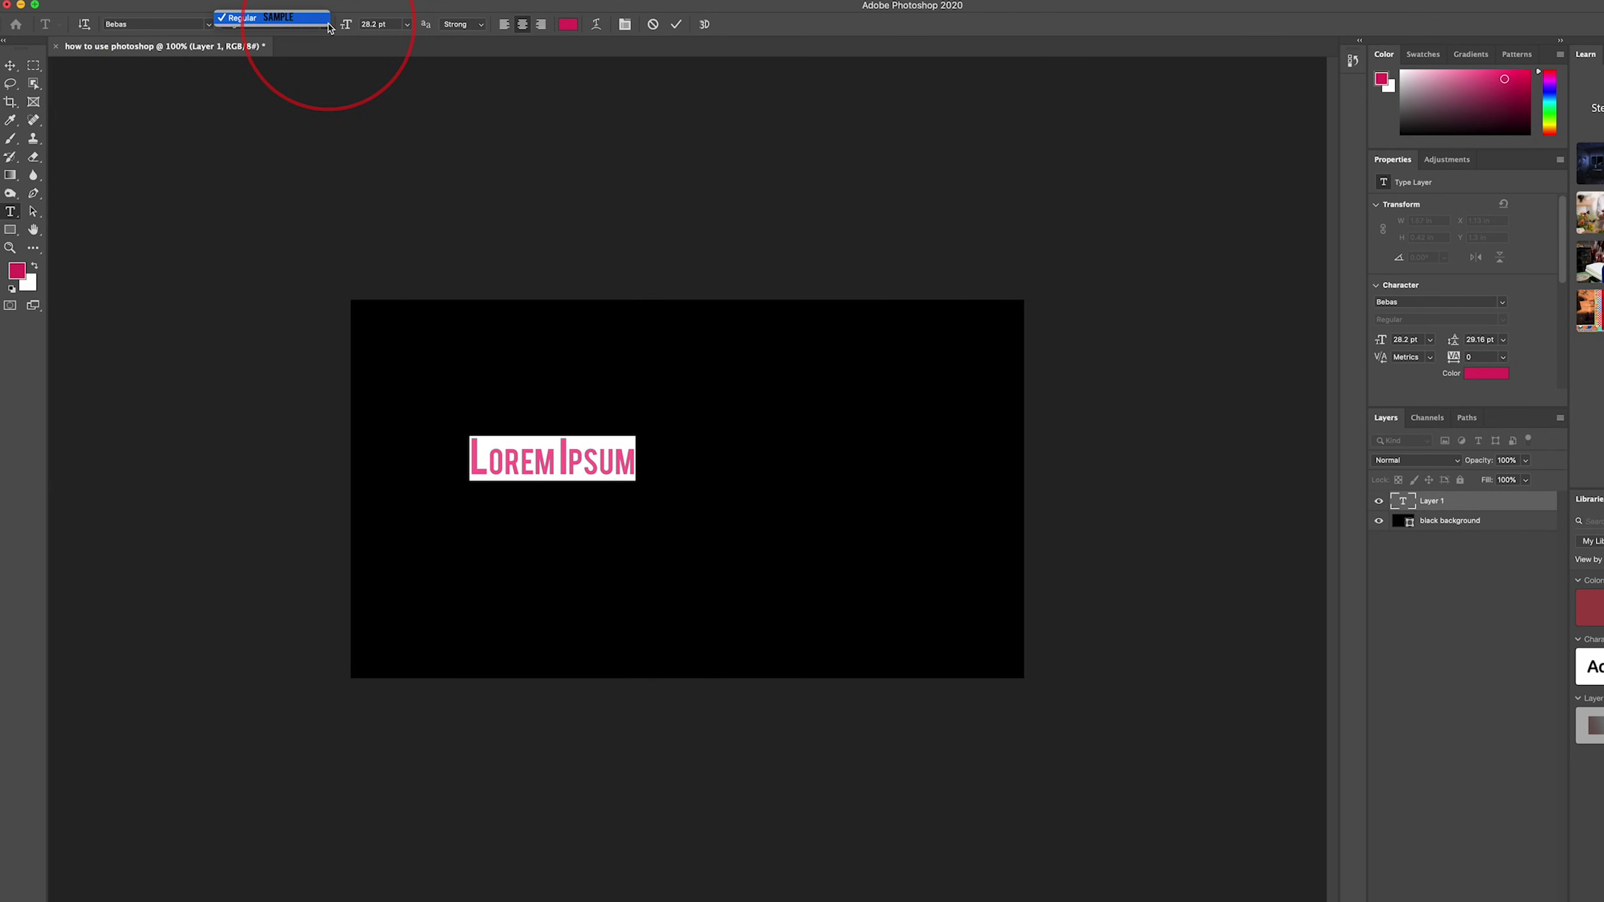
Set the text color to bright yellow, fcff00
{"action": "left_click", "coordinate": [568, 24]}
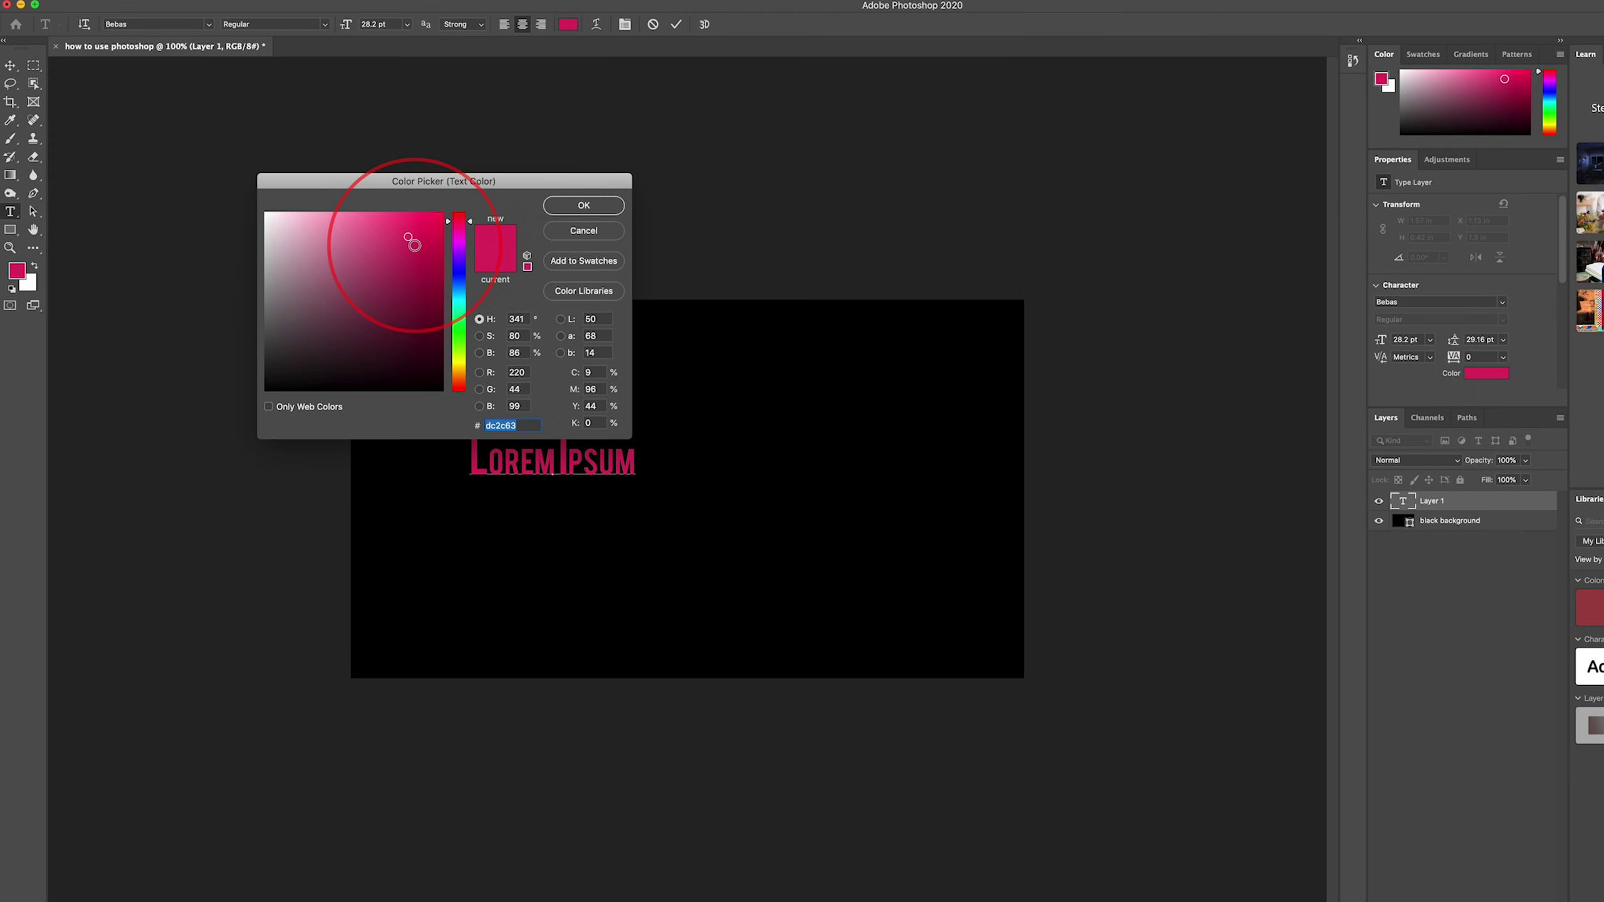
{"action": "left_click_drag", "start_coordinate": [460, 273], "coordinate": [452, 348]}
{"action": "left_click_drag", "start_coordinate": [411, 221], "coordinate": [442, 189]}
{"action": "mouse_move", "coordinate": [411, 342]}
{"action": "left_mouse_down"}
{"action": "mouse_move", "coordinate": [412, 232]}
{"action": "mouse_move", "coordinate": [446, 210]}
{"action": "left_mouse_up"}
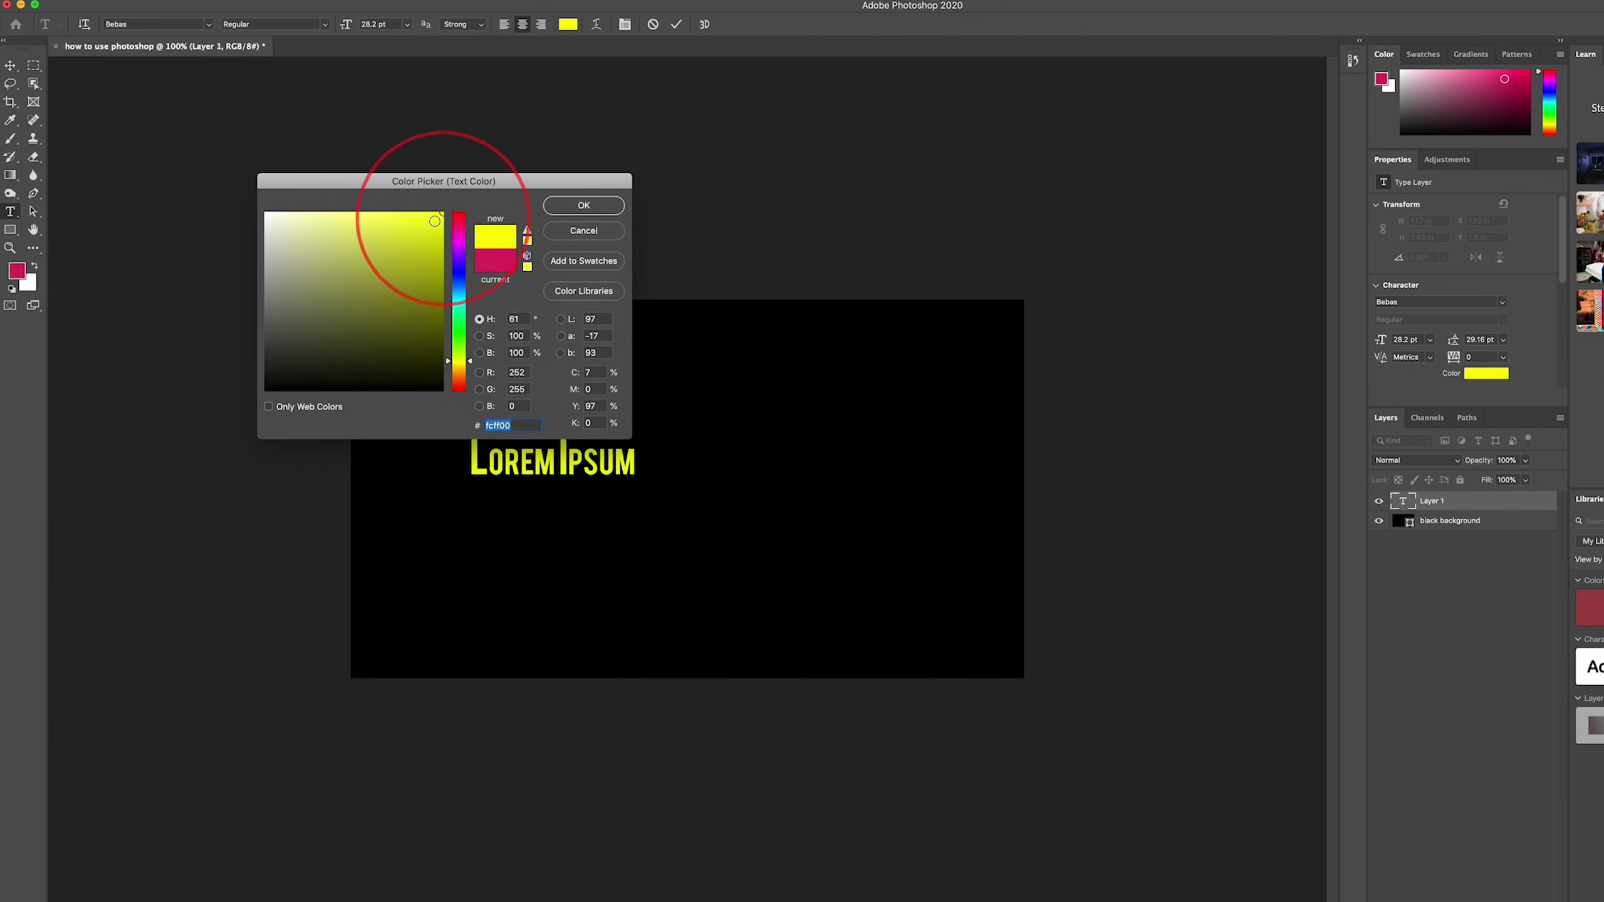
{"action": "left_click", "coordinate": [584, 206]}
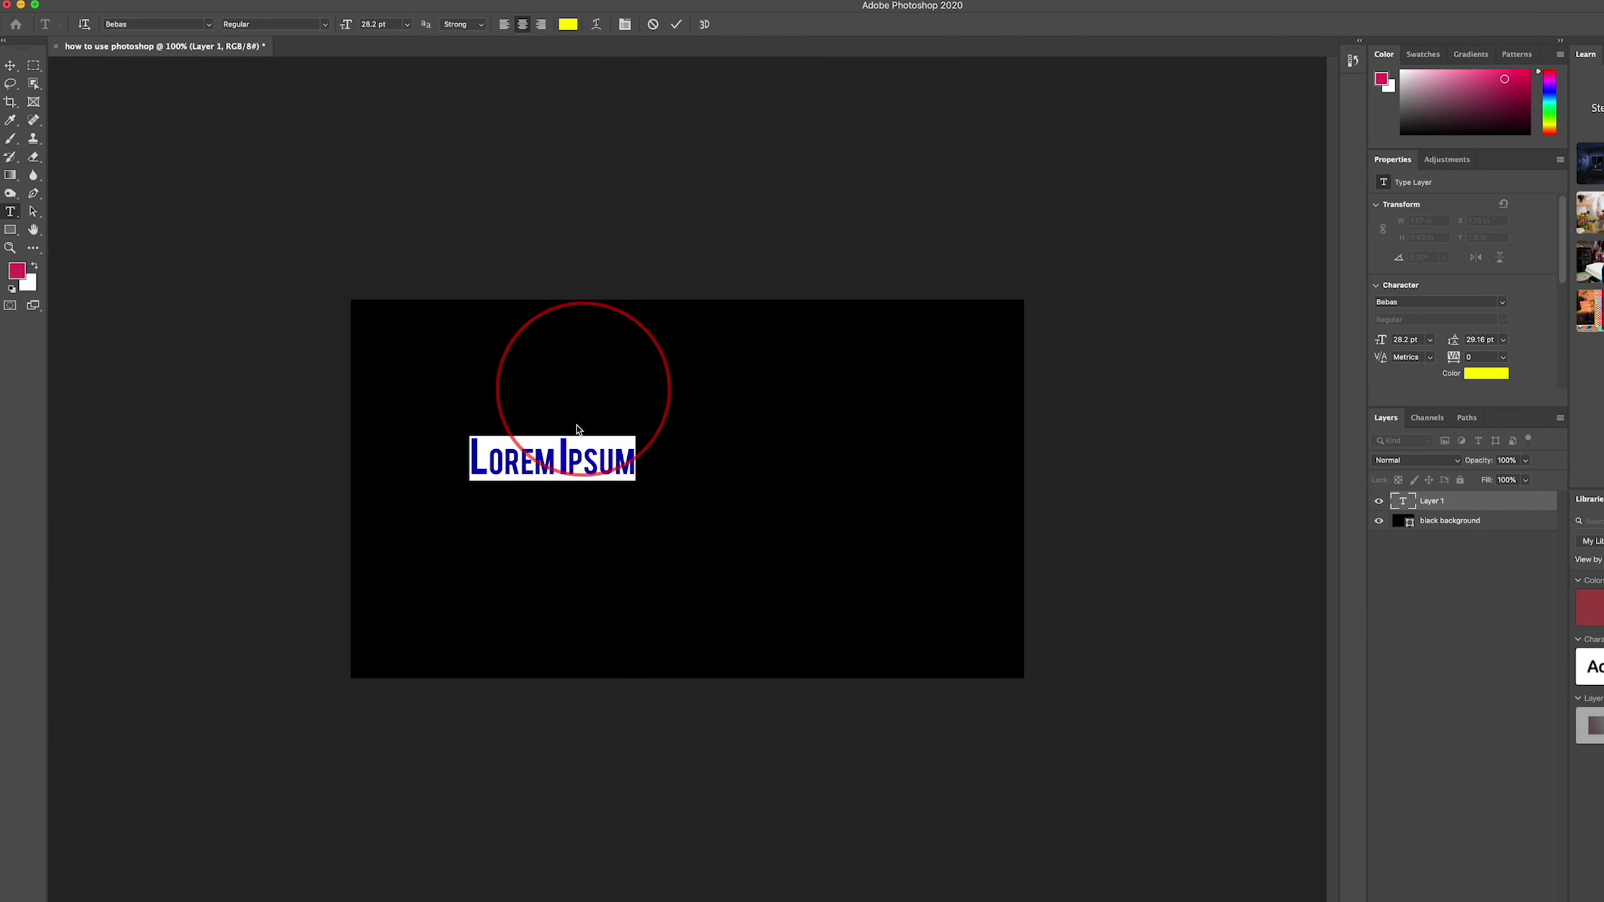
Replace the placeholder with "HOW TO USE PHOTOSHOP FOR BEGINNERS" on four centered lines and commit the text
{"action": "type", "text": "HO"}
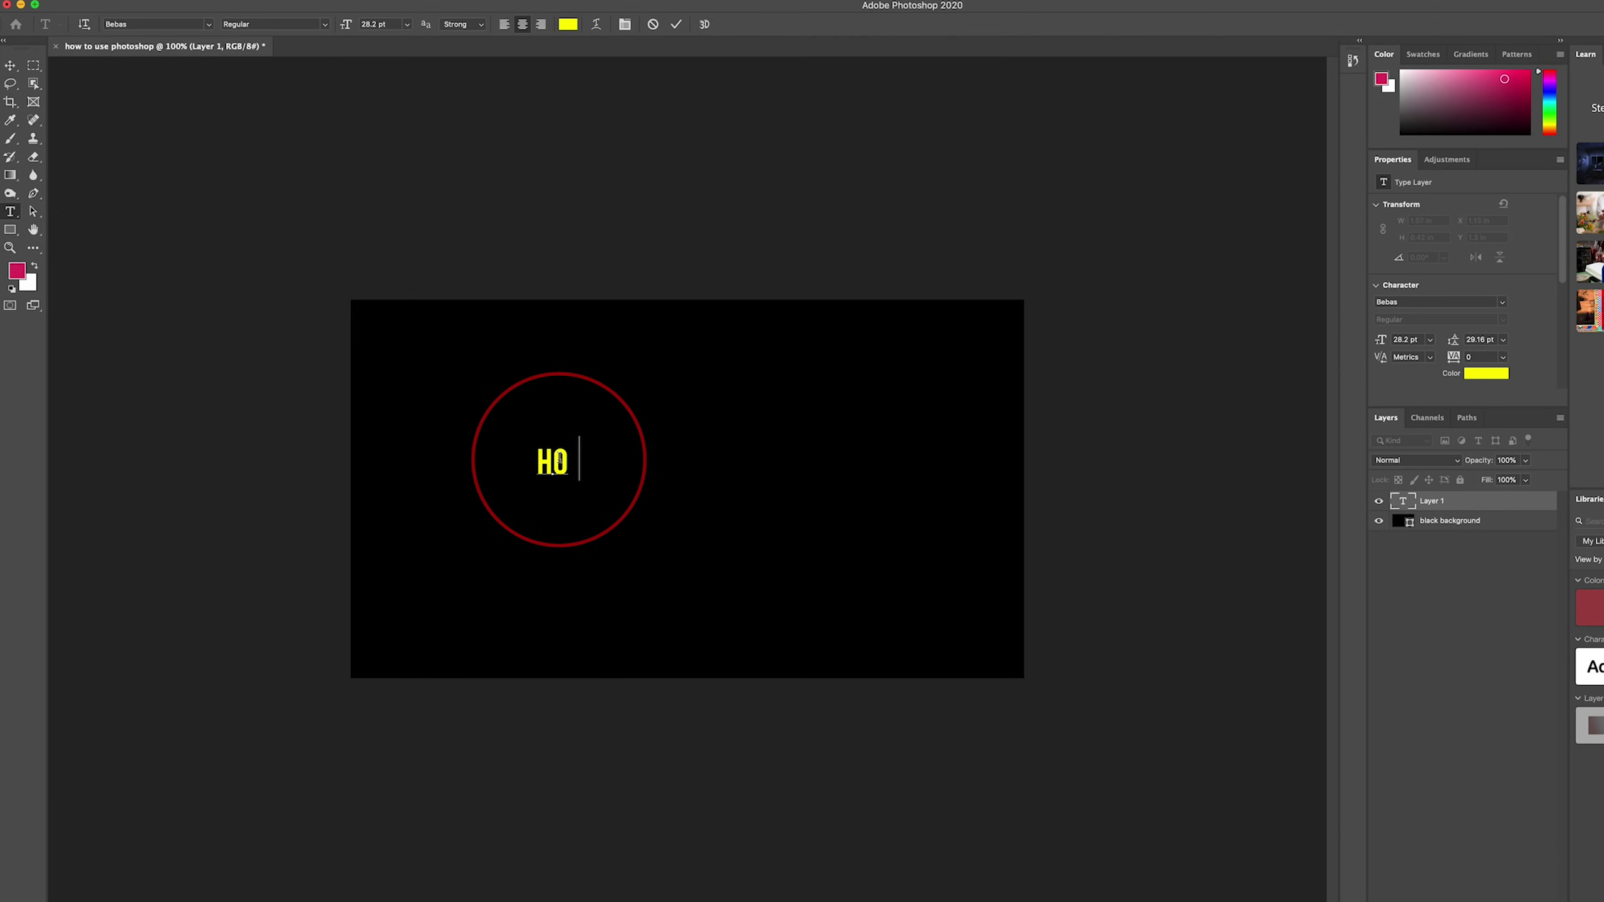
{"action": "type", "text": "W TO USE PHOTOSHOP "}
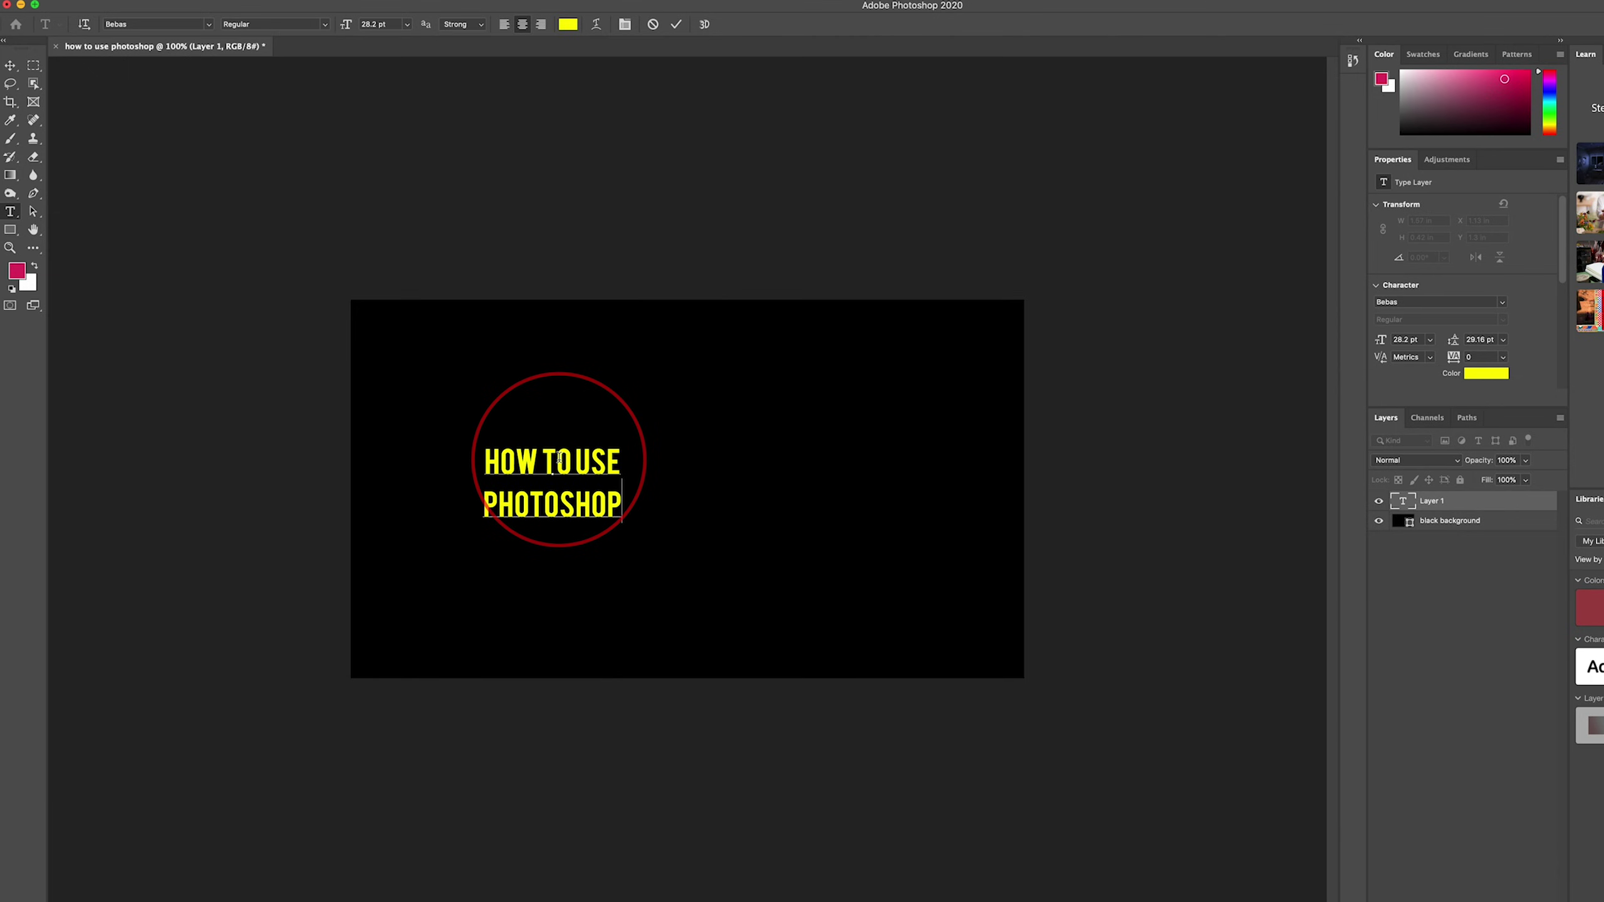
{"action": "type", "text": "FOR BEGINNERS"}
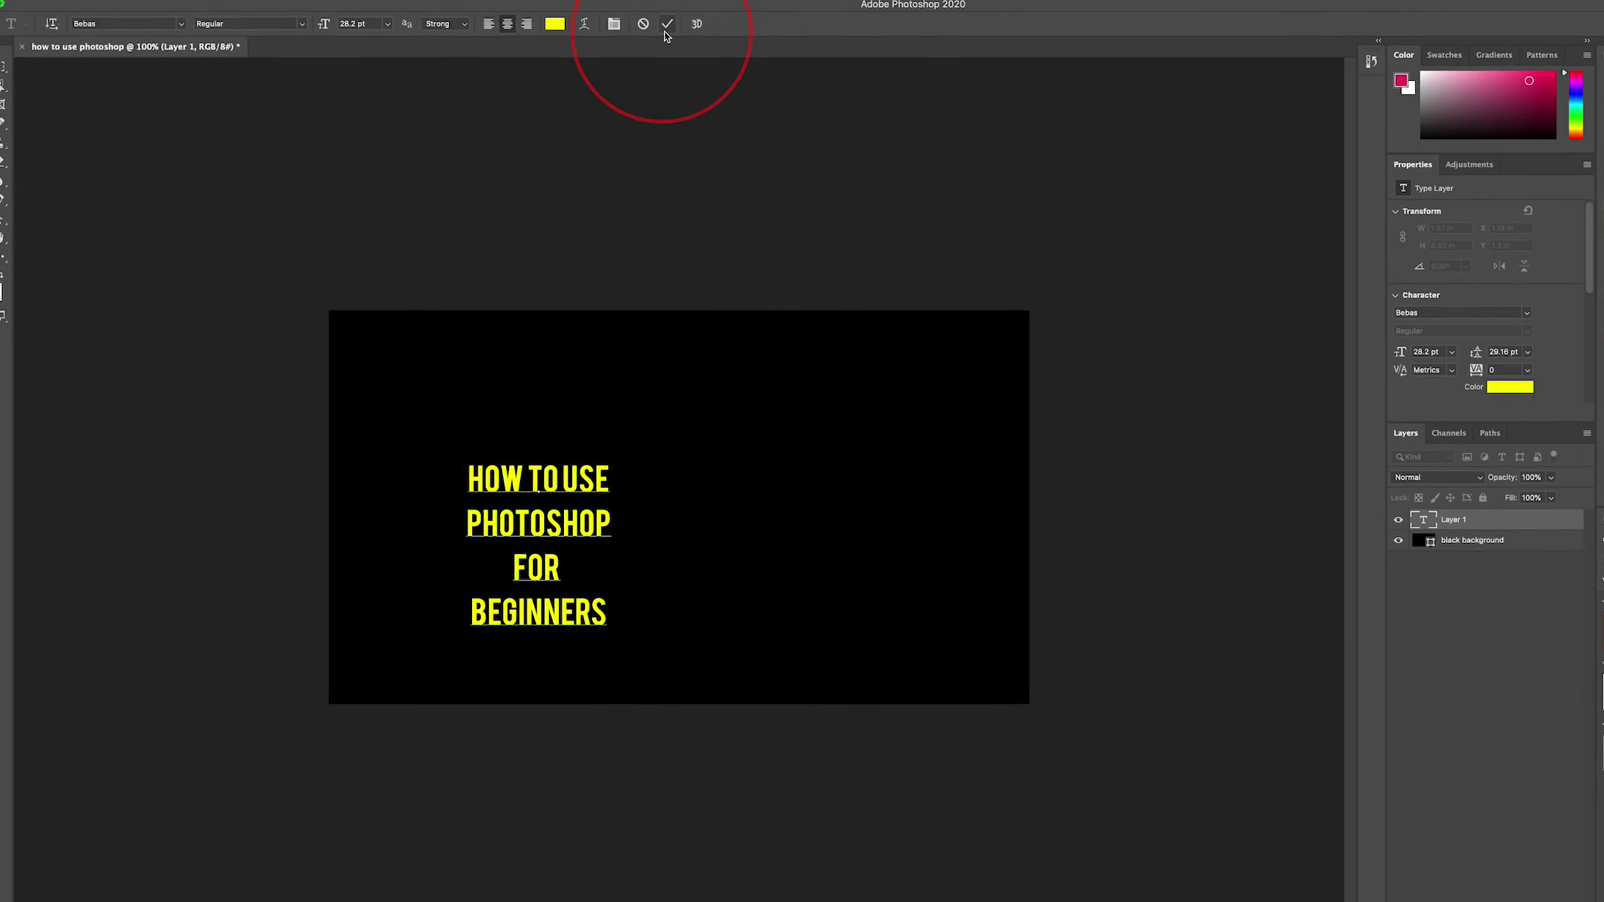
{"action": "left_click", "coordinate": [606, 23]}
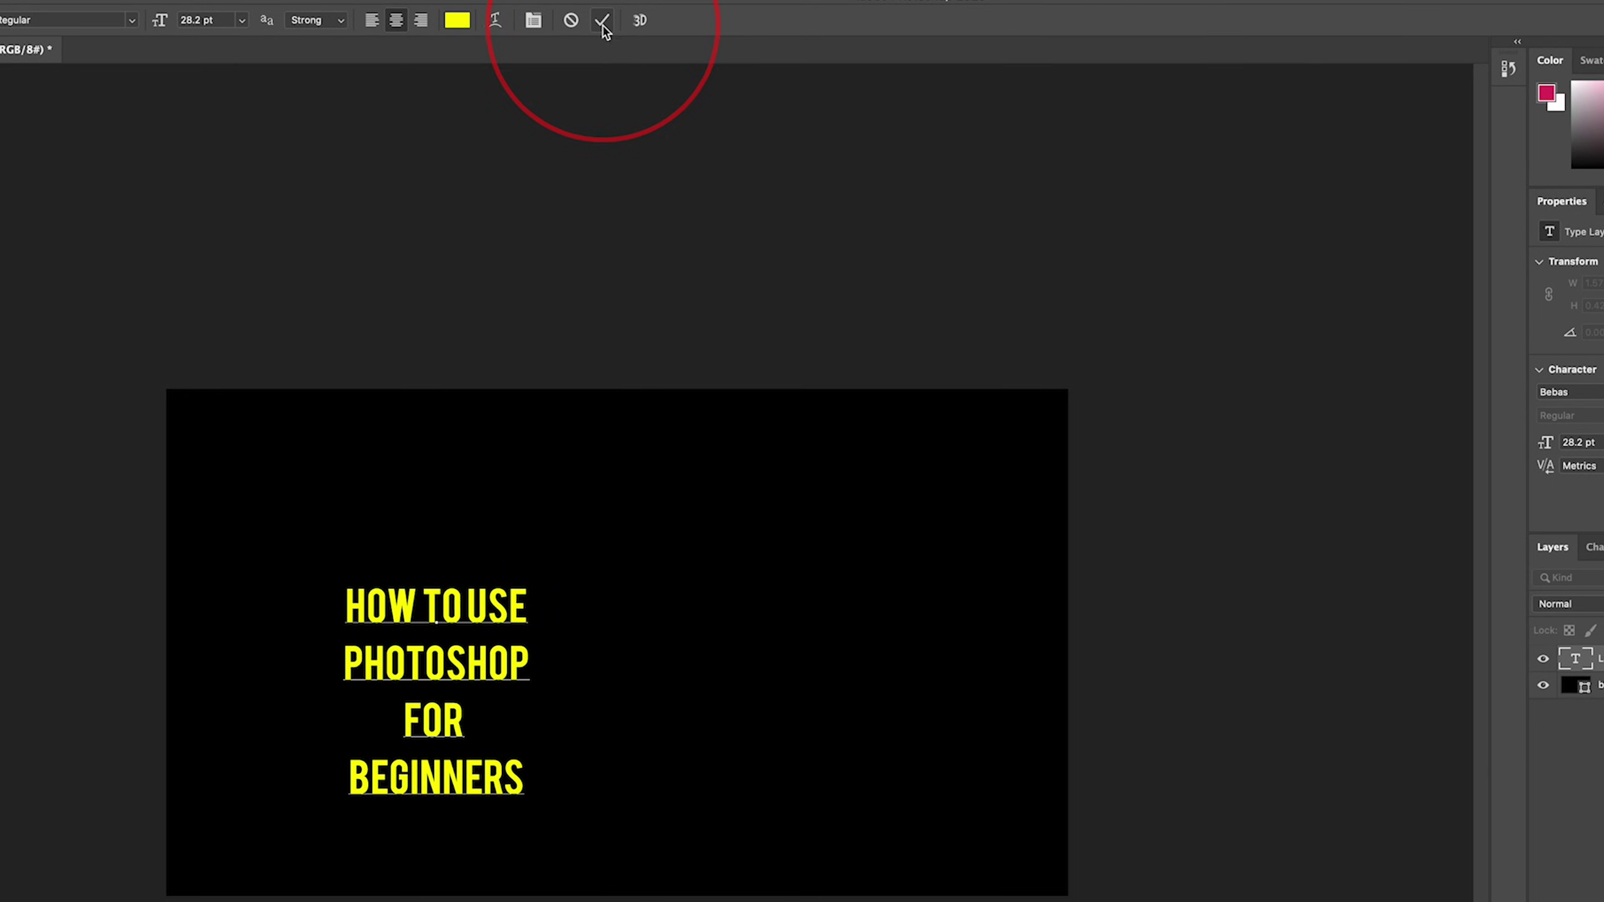
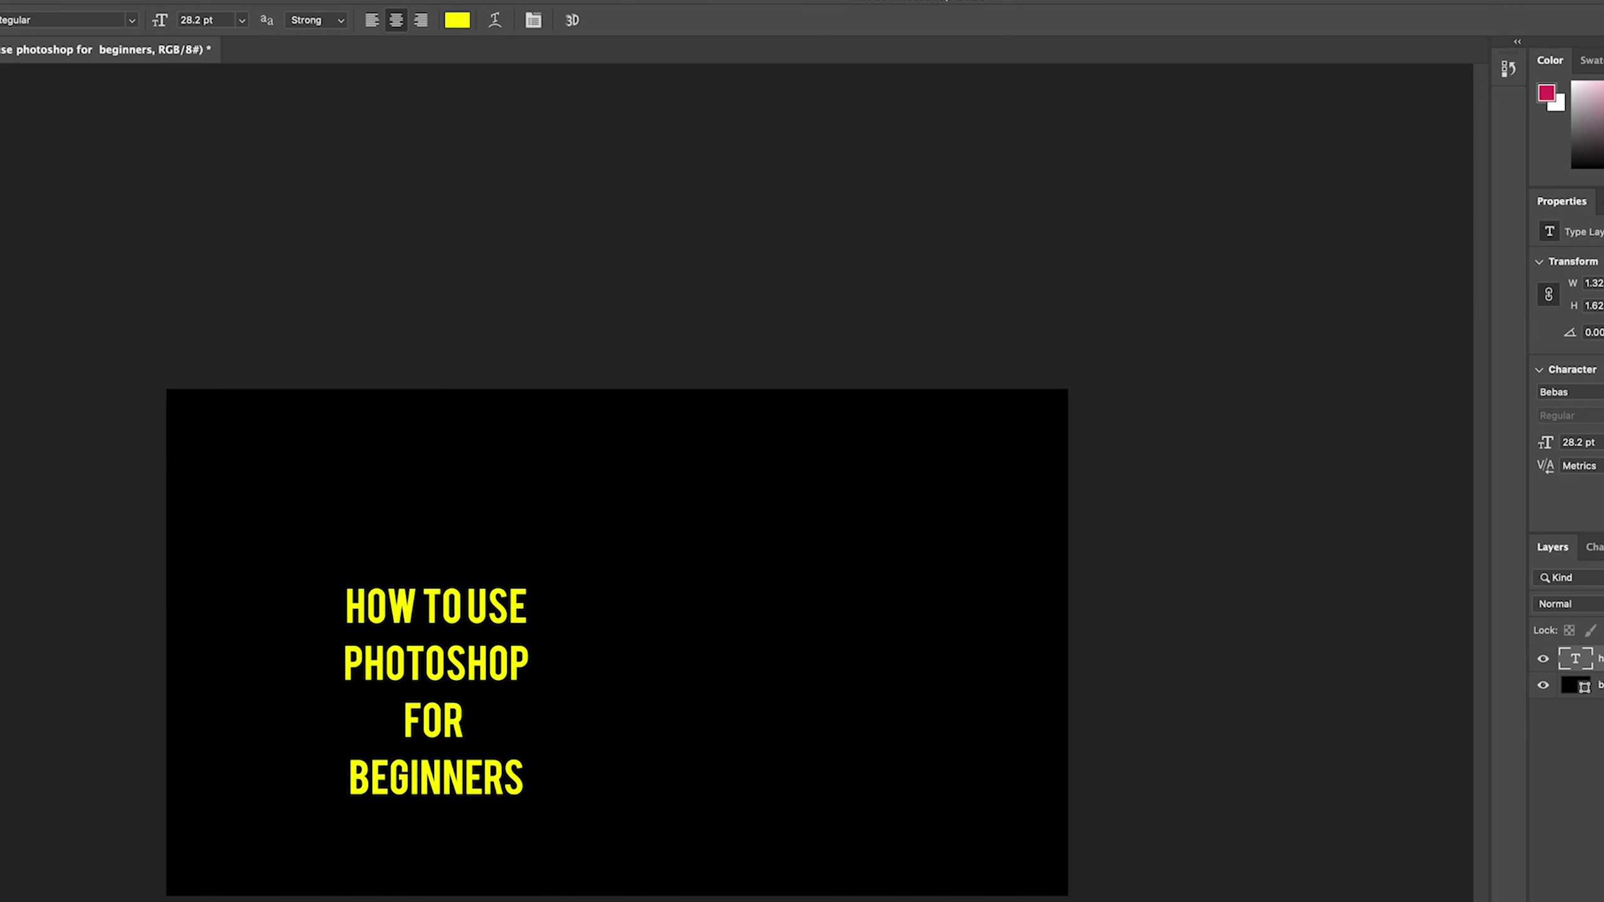
Move the yellow text block to the center of the canvas and set its font size to 60 pt
{"action": "left_click", "coordinate": [17, 79]}
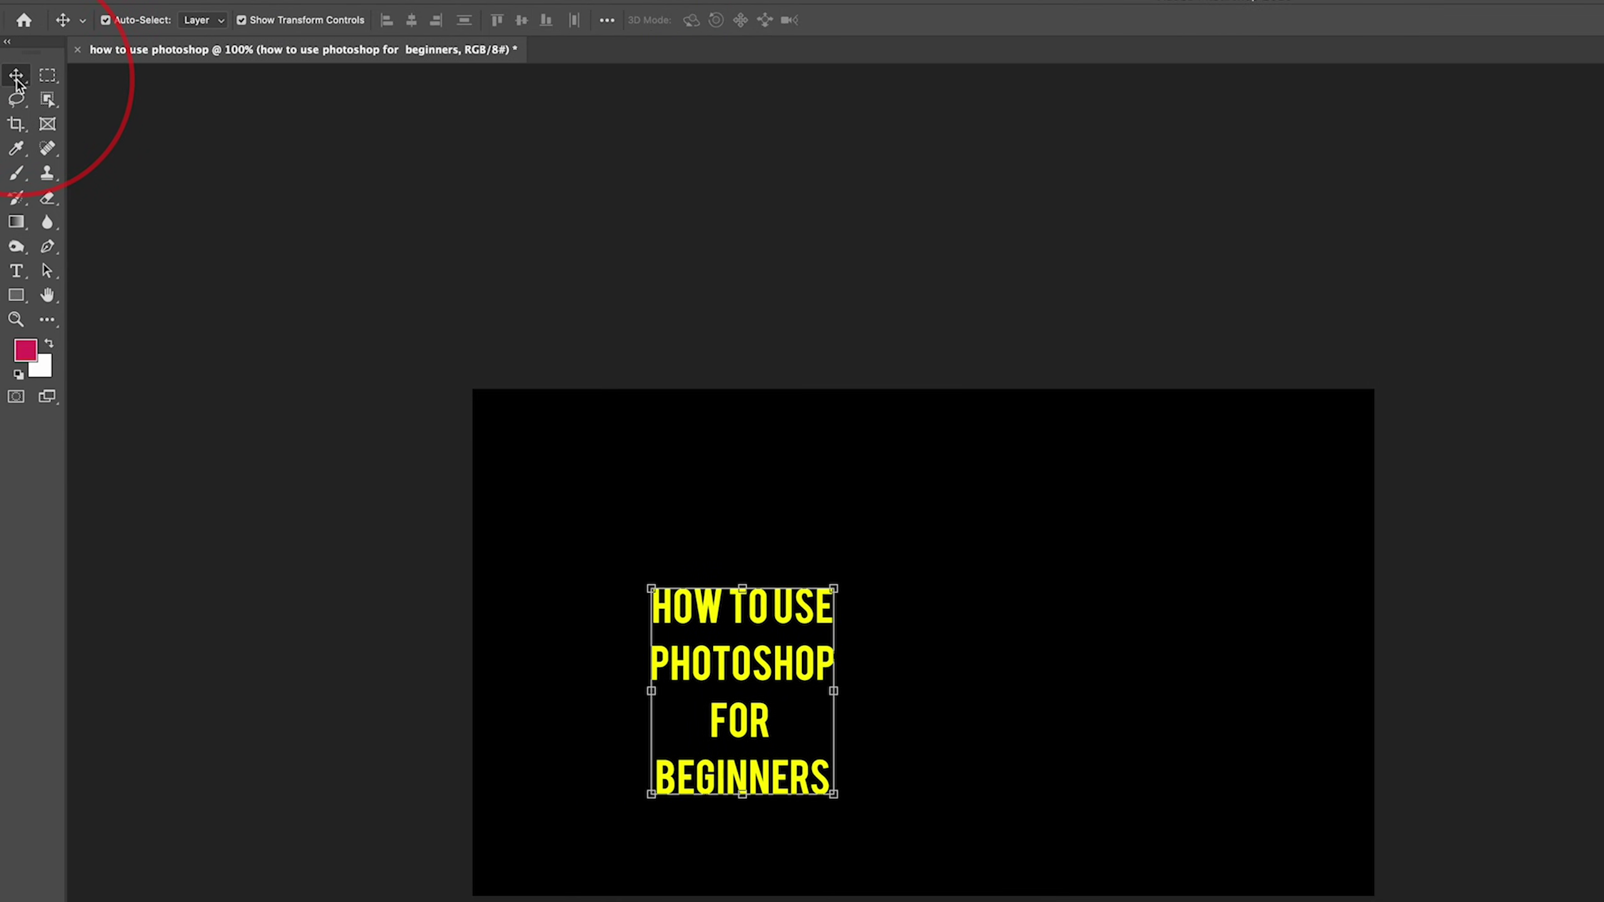
{"action": "left_click_drag", "start_coordinate": [743, 672], "coordinate": [924, 631]}
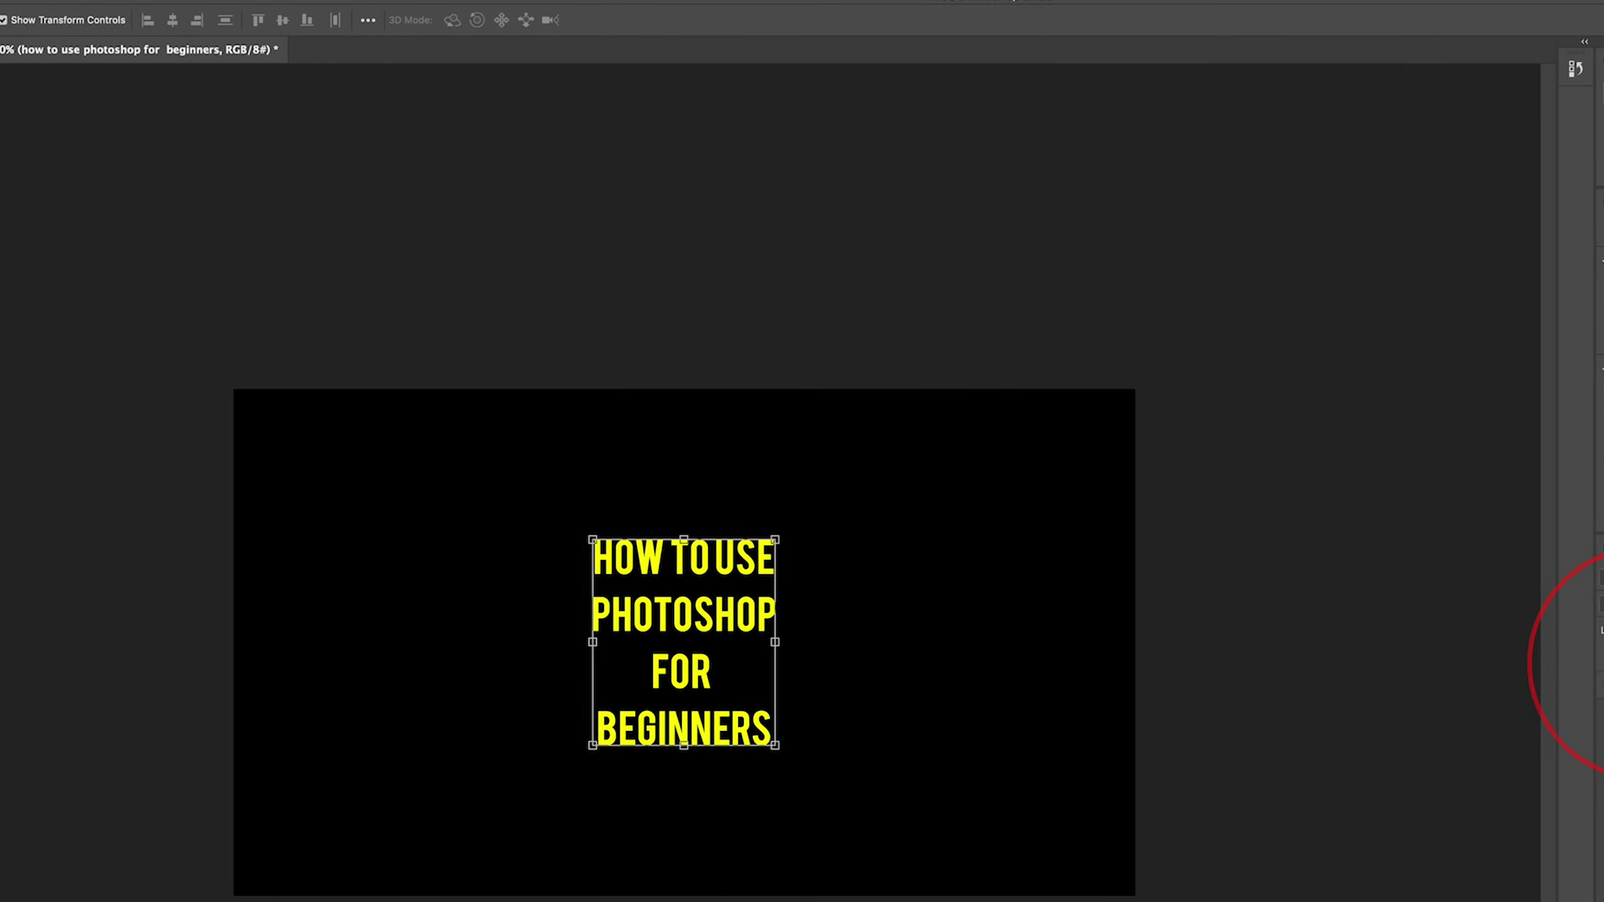
{"action": "double_click", "coordinate": [1380, 658]}
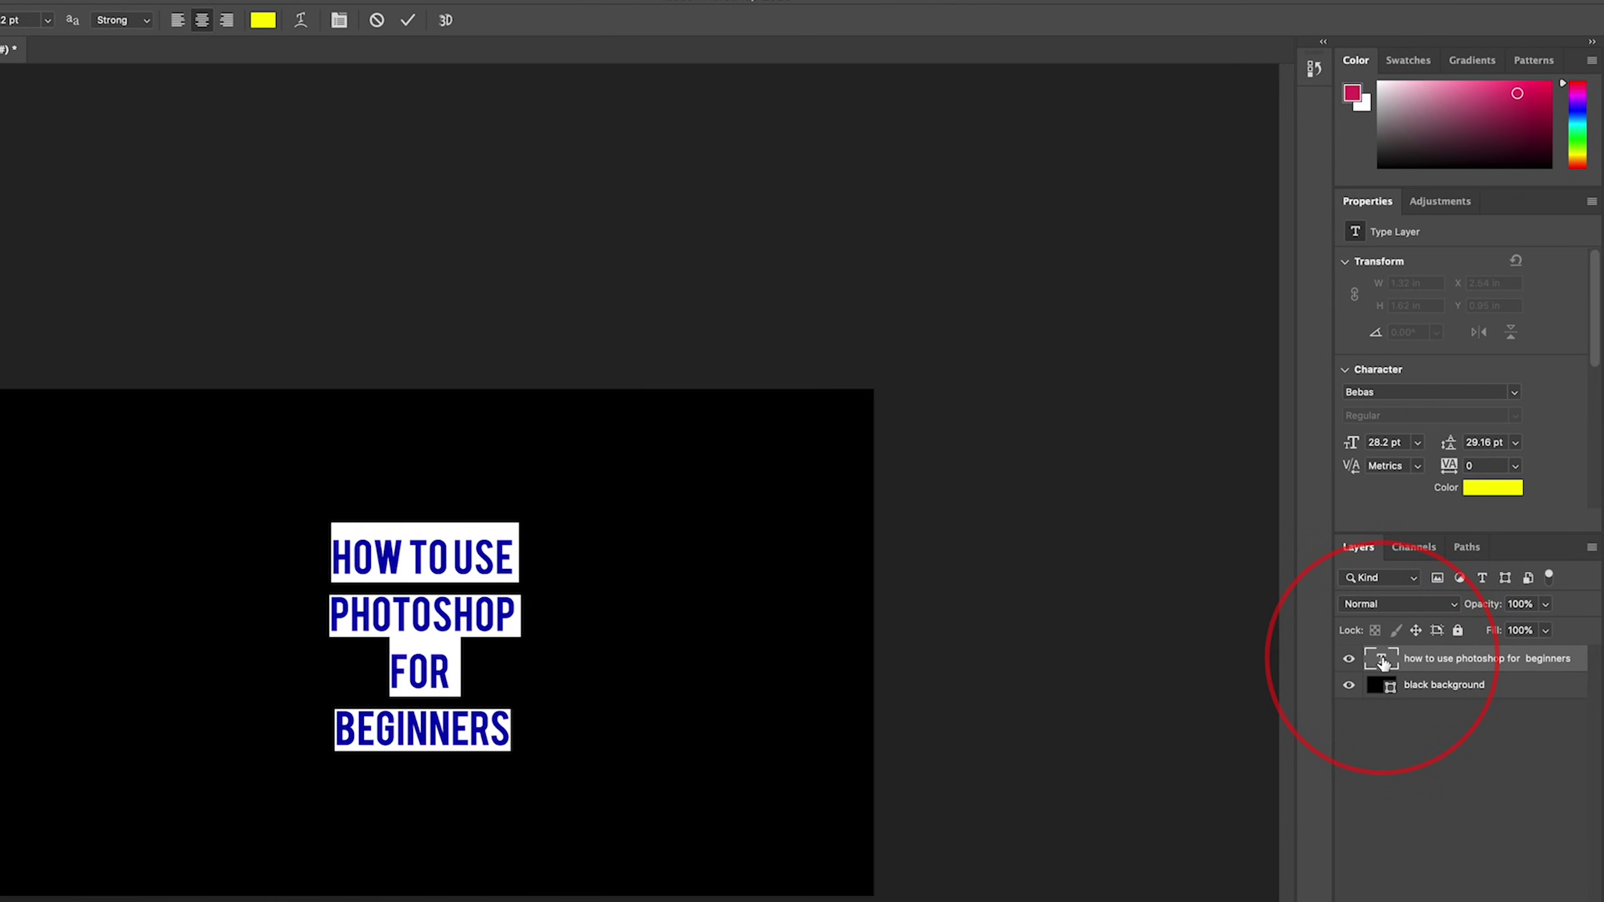
{"action": "left_click", "coordinate": [48, 20]}
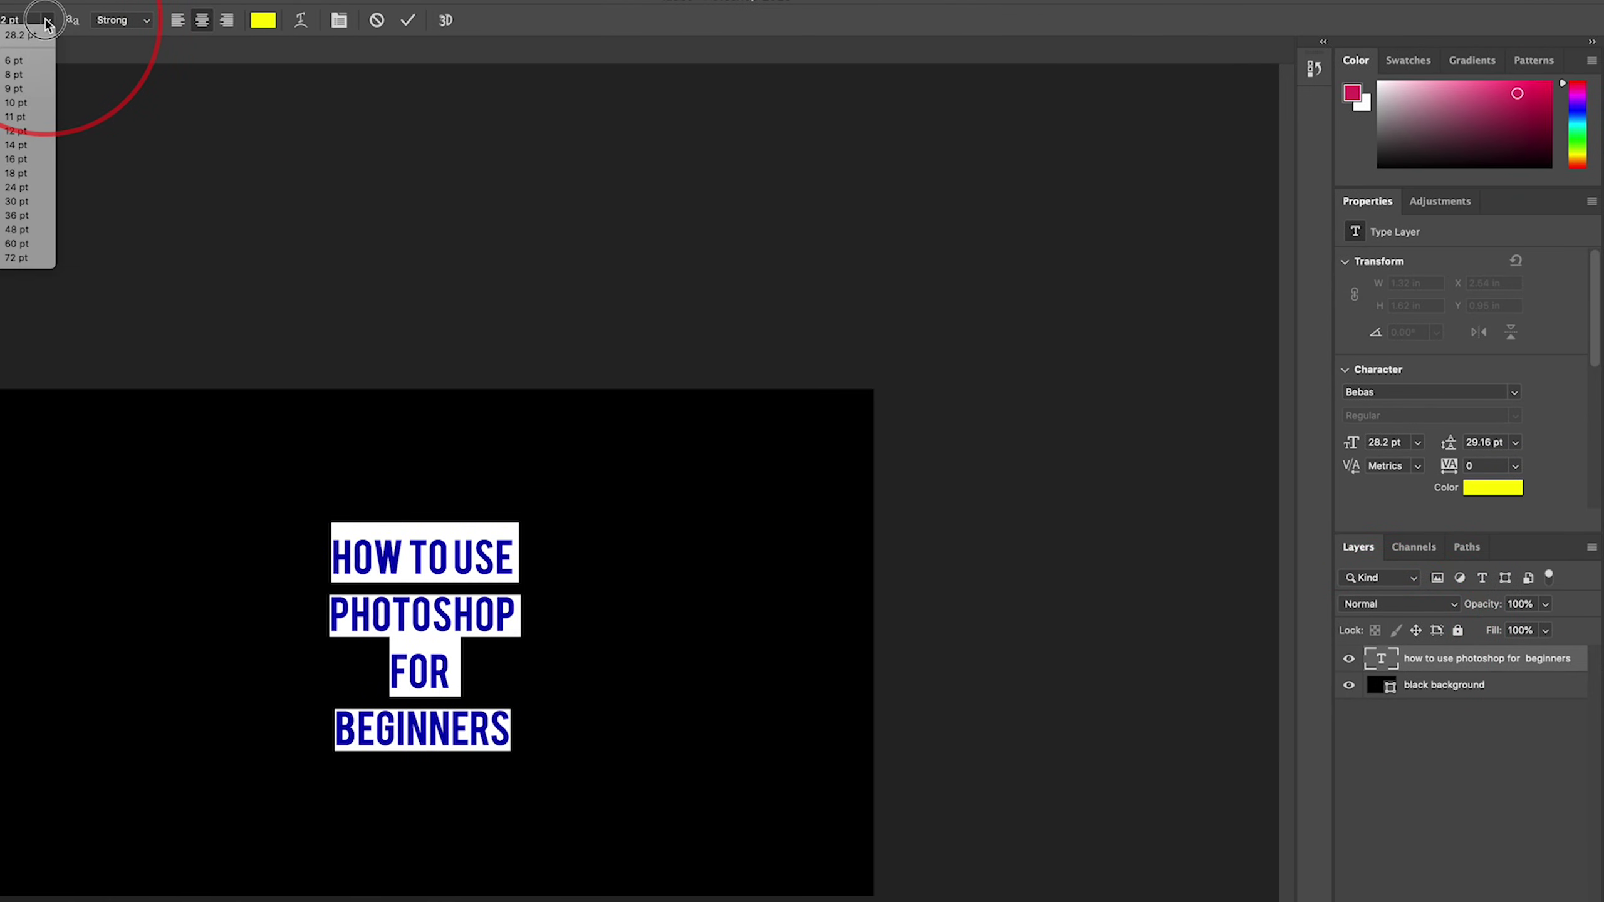
{"action": "left_click", "coordinate": [11, 244]}
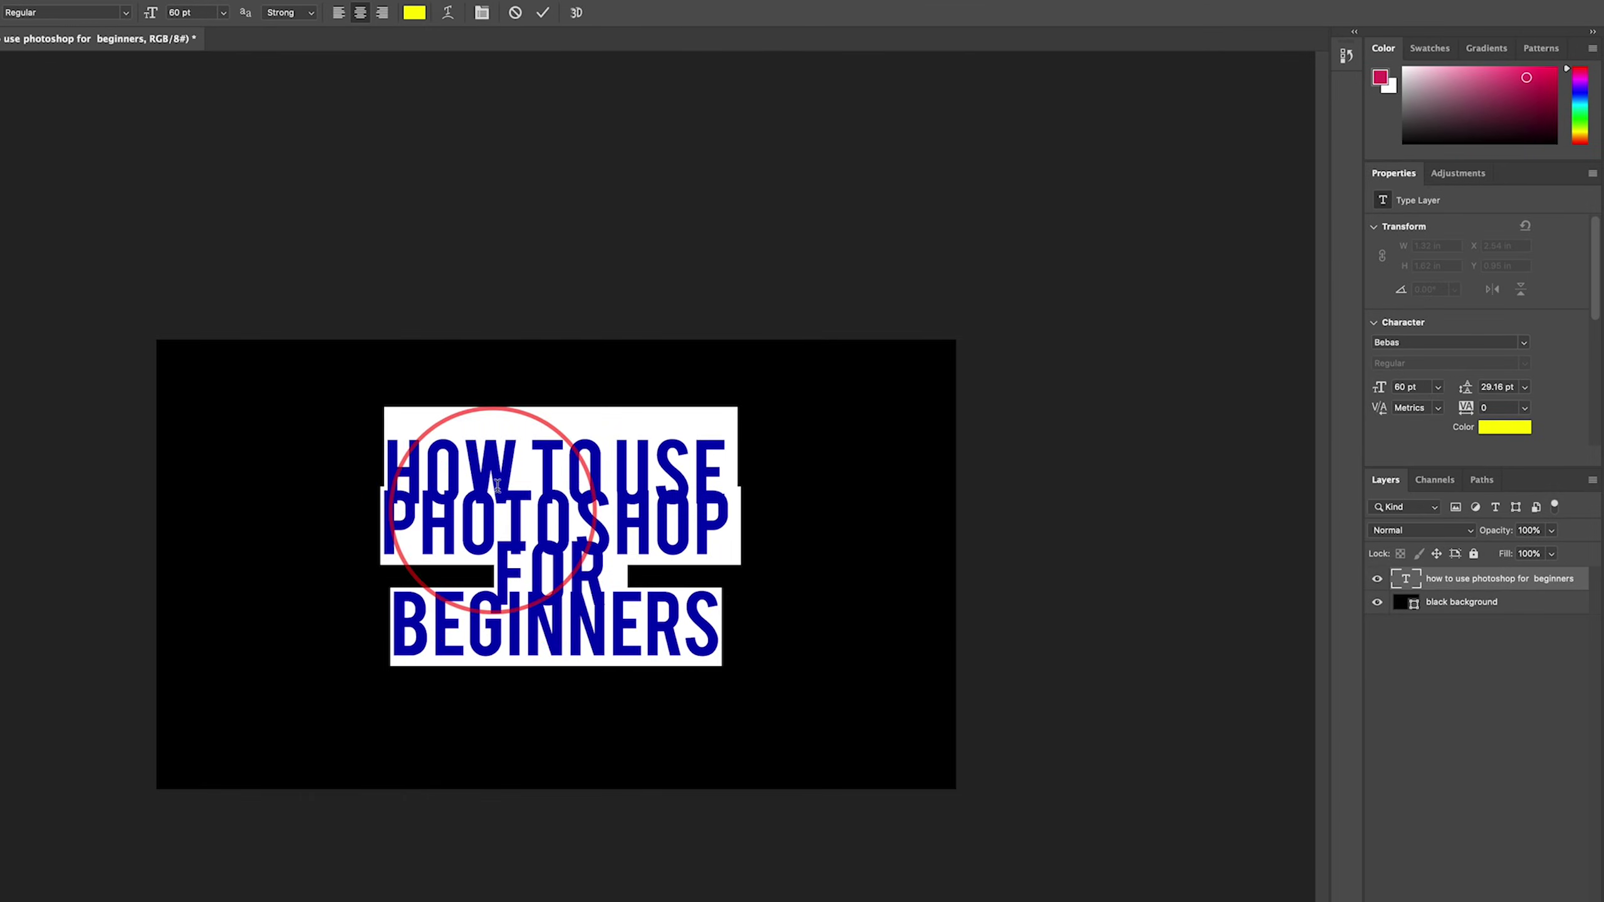
Set the title text's line spacing to 48.16 pt, commit it, and move the block up to center it vertically on the canvas
{"action": "left_click", "coordinate": [482, 14]}
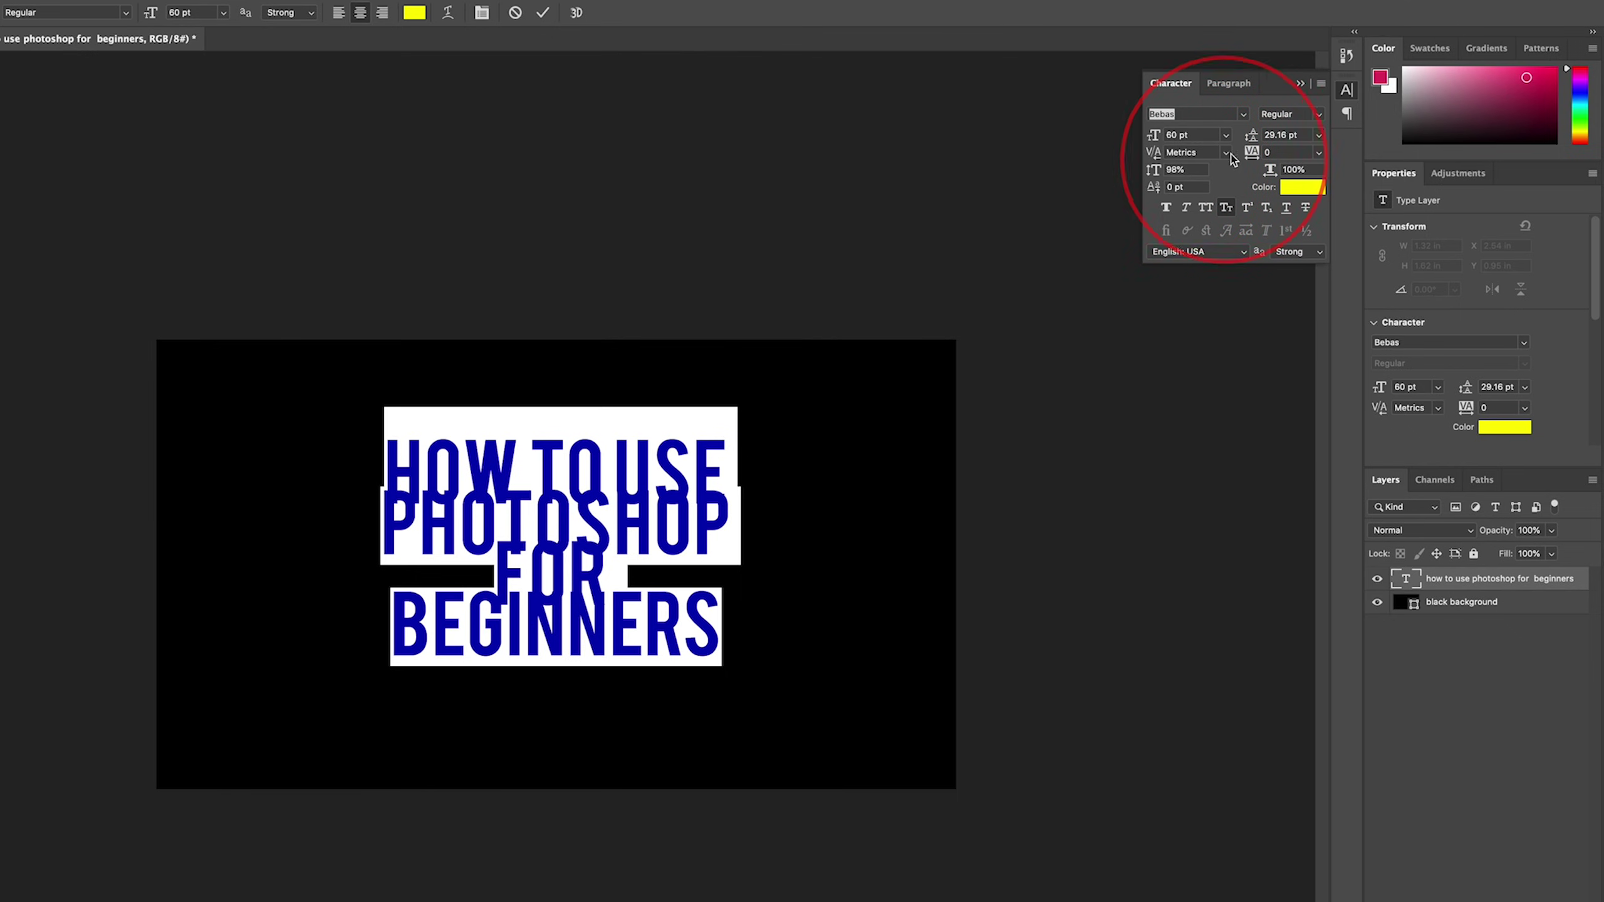
{"action": "mouse_move", "coordinate": [1251, 135]}
{"action": "left_mouse_down"}
{"action": "mouse_move", "coordinate": [1266, 132]}
{"action": "mouse_move", "coordinate": [1246, 140]}
{"action": "left_mouse_up"}
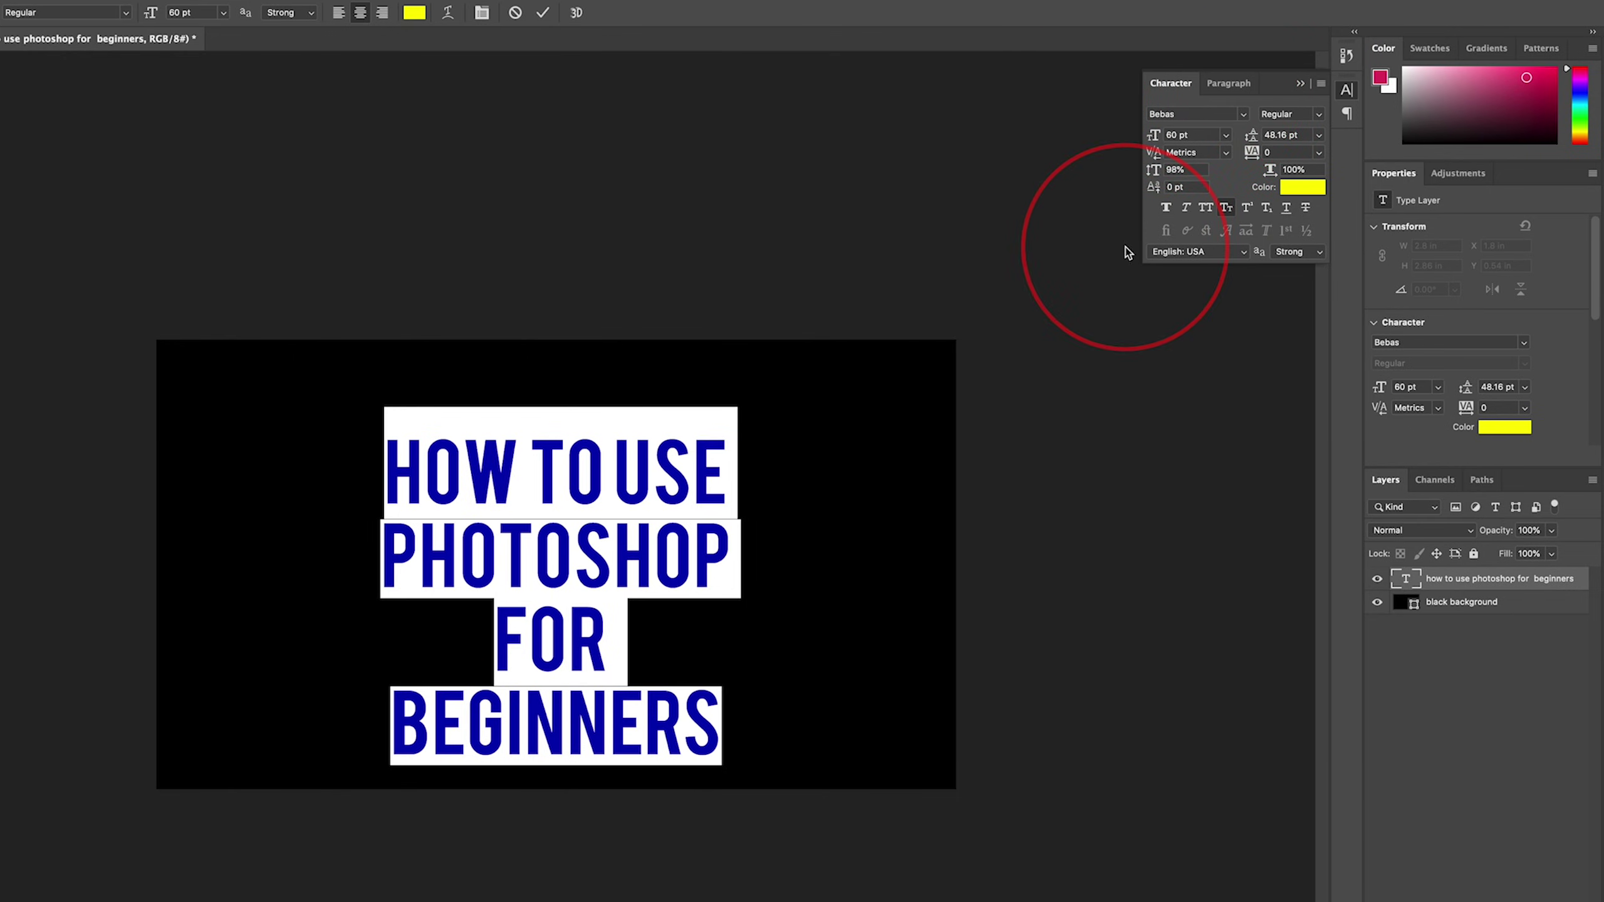
{"action": "left_click", "coordinate": [1299, 84]}
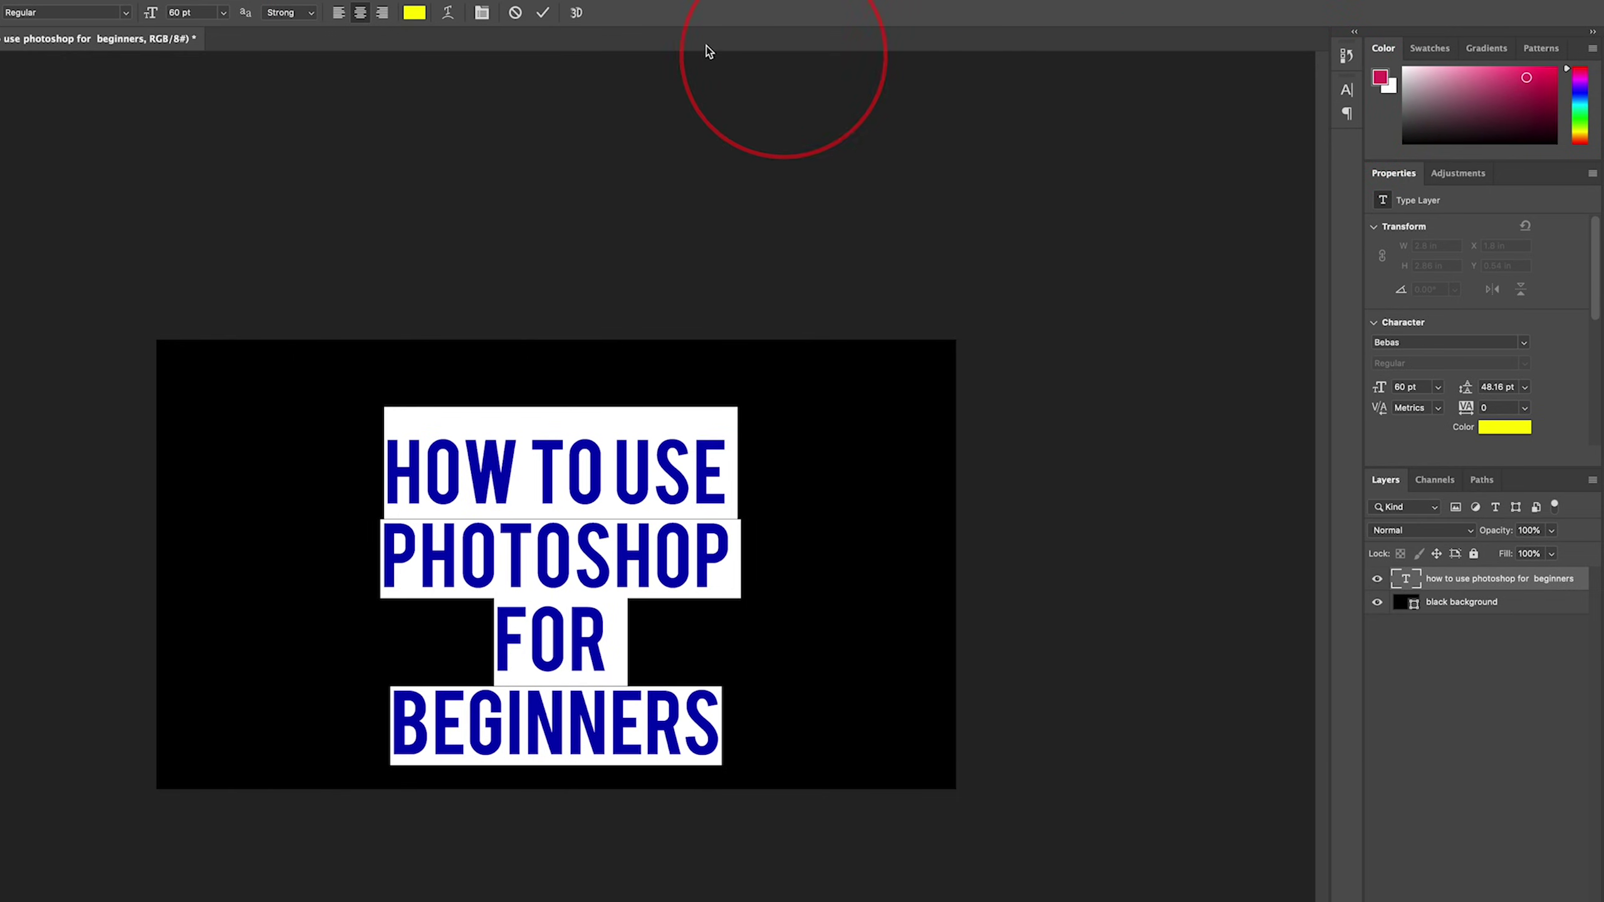
{"action": "left_click", "coordinate": [542, 12]}
{"action": "key", "text": "v"}
{"action": "left_click_drag", "start_coordinate": [499, 483], "coordinate": [502, 454]}
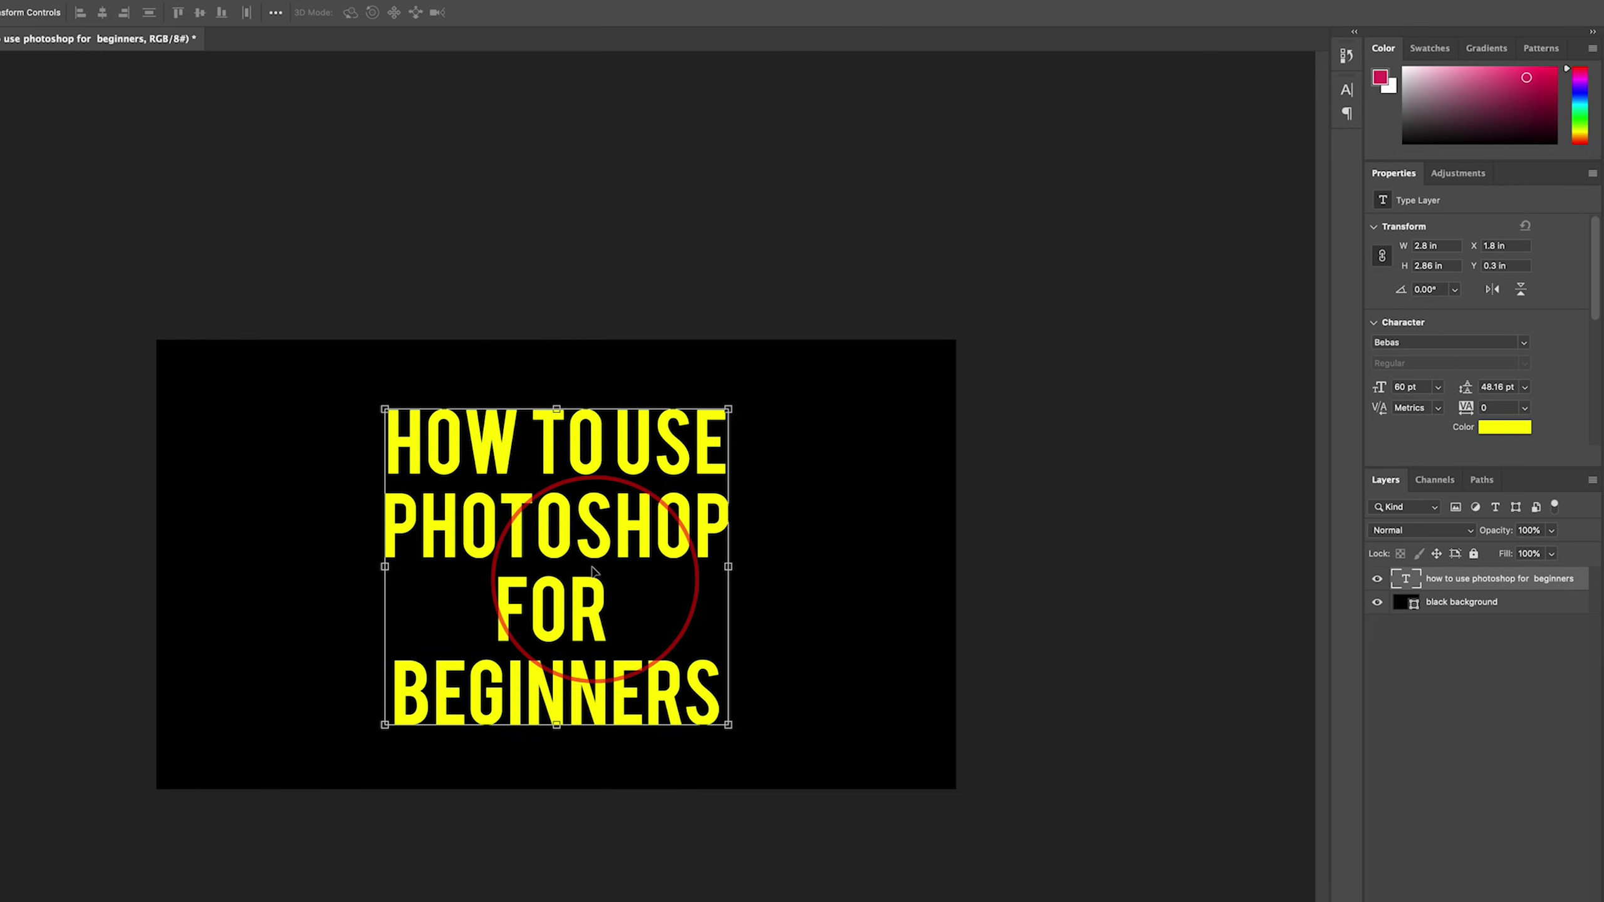
Recolor the first line, HOW TO USE, white (ffffff), commit the text edit and deselect the layer
{"action": "double_click", "coordinate": [1405, 584]}
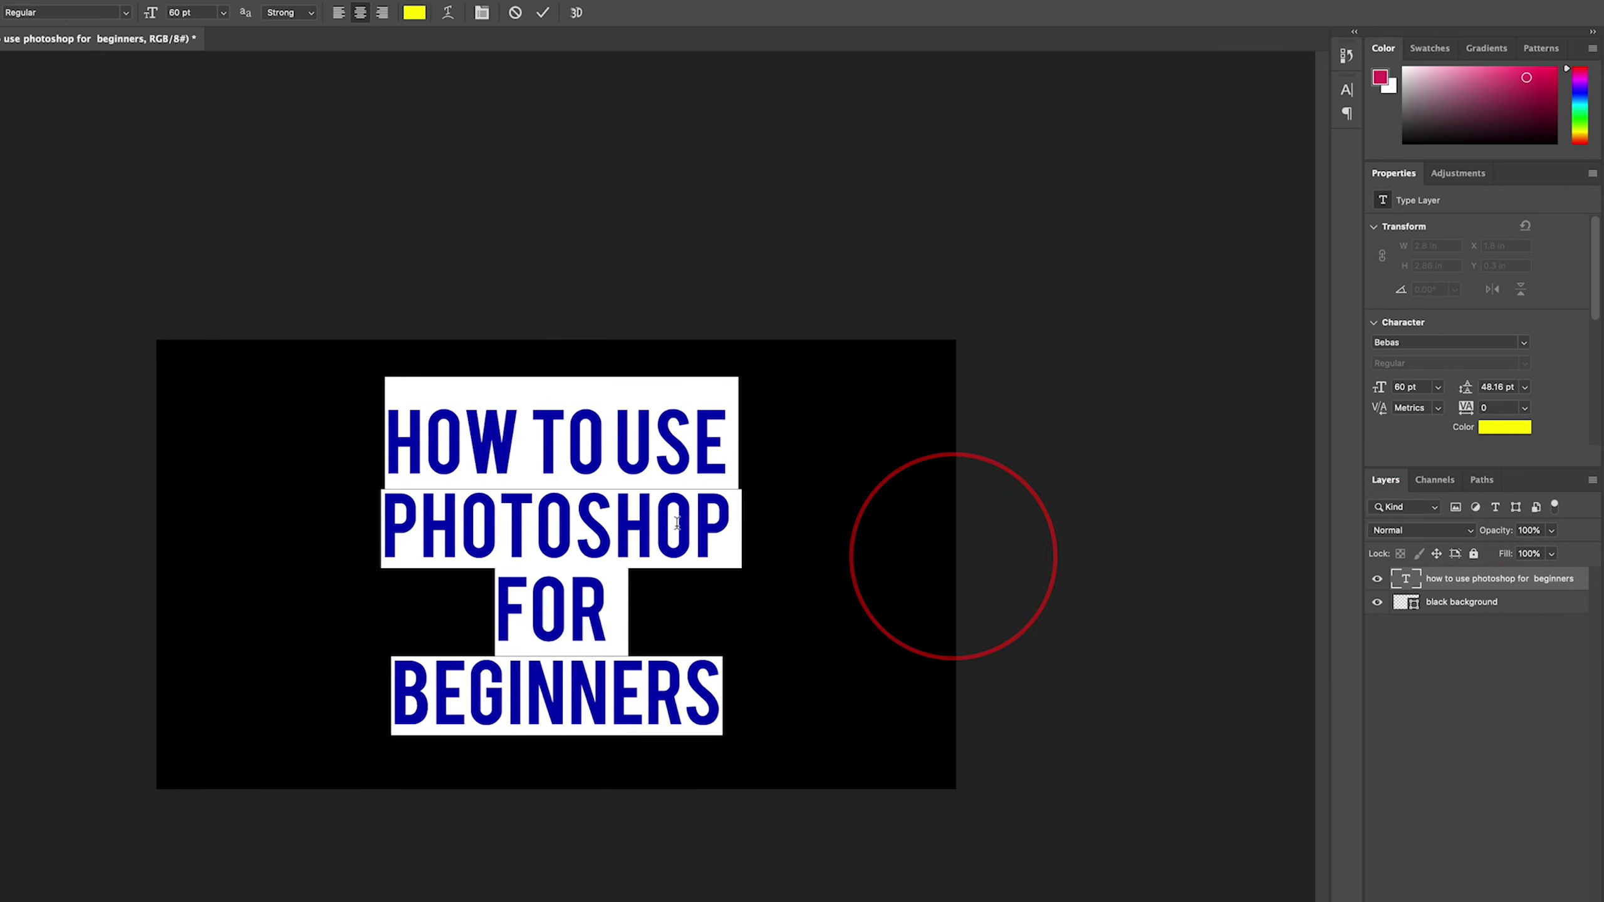
{"action": "left_click_drag", "start_coordinate": [386, 448], "coordinate": [732, 444]}
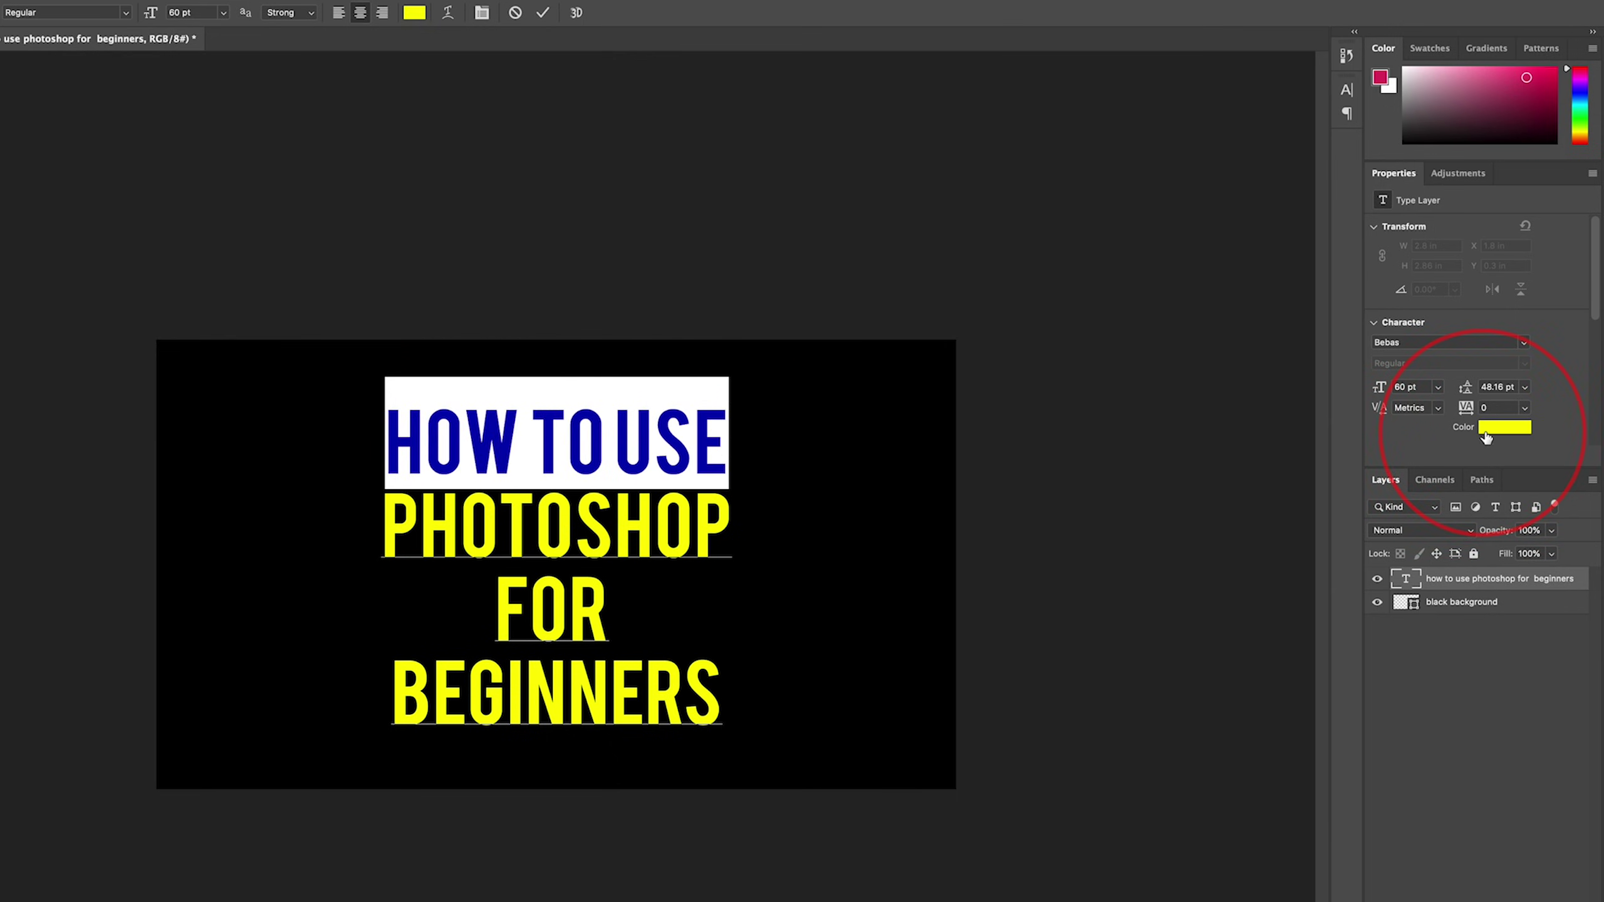
{"action": "left_click", "coordinate": [1495, 435]}
{"action": "left_click_drag", "start_coordinate": [60, 252], "coordinate": [30, 213]}
{"action": "left_click", "coordinate": [432, 227]}
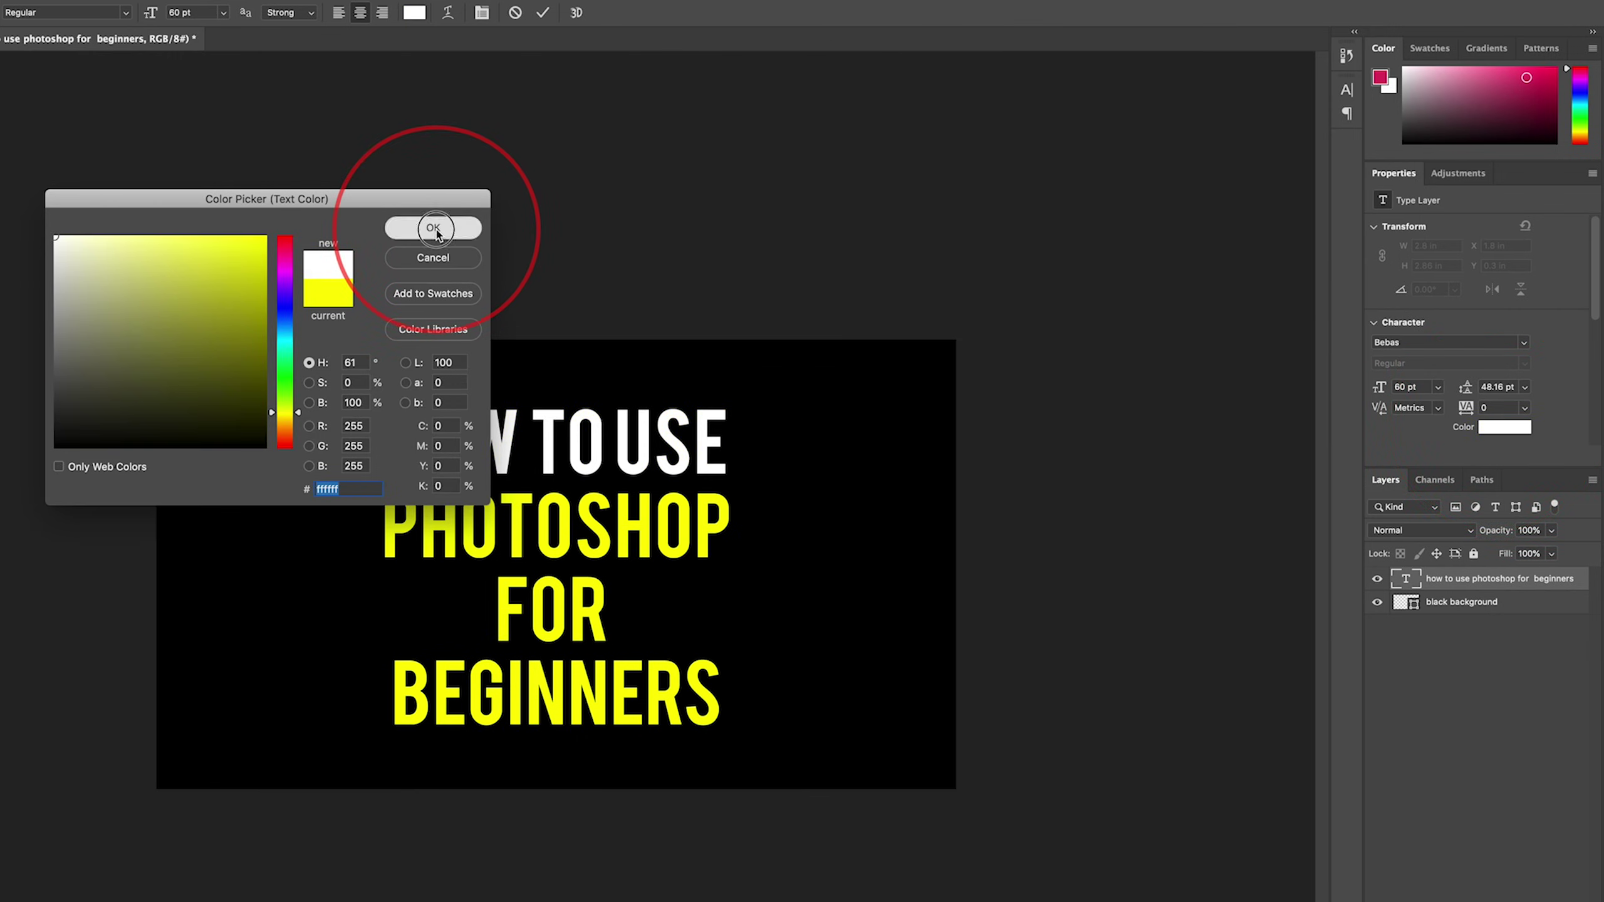
{"action": "left_click", "coordinate": [471, 441]}
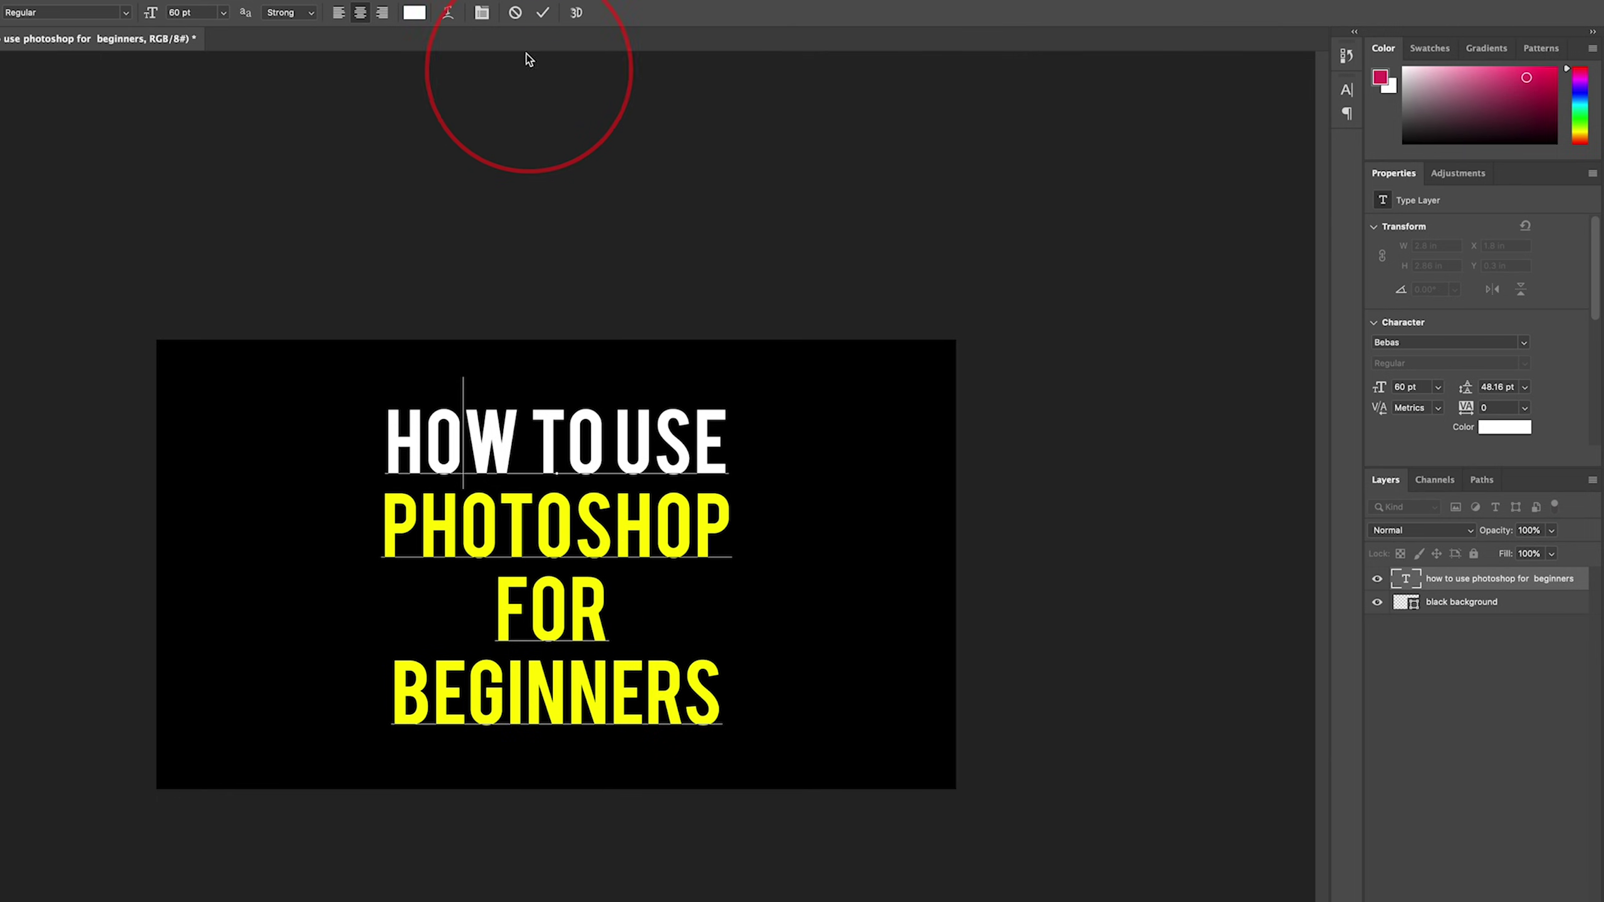
{"action": "left_click", "coordinate": [542, 12]}
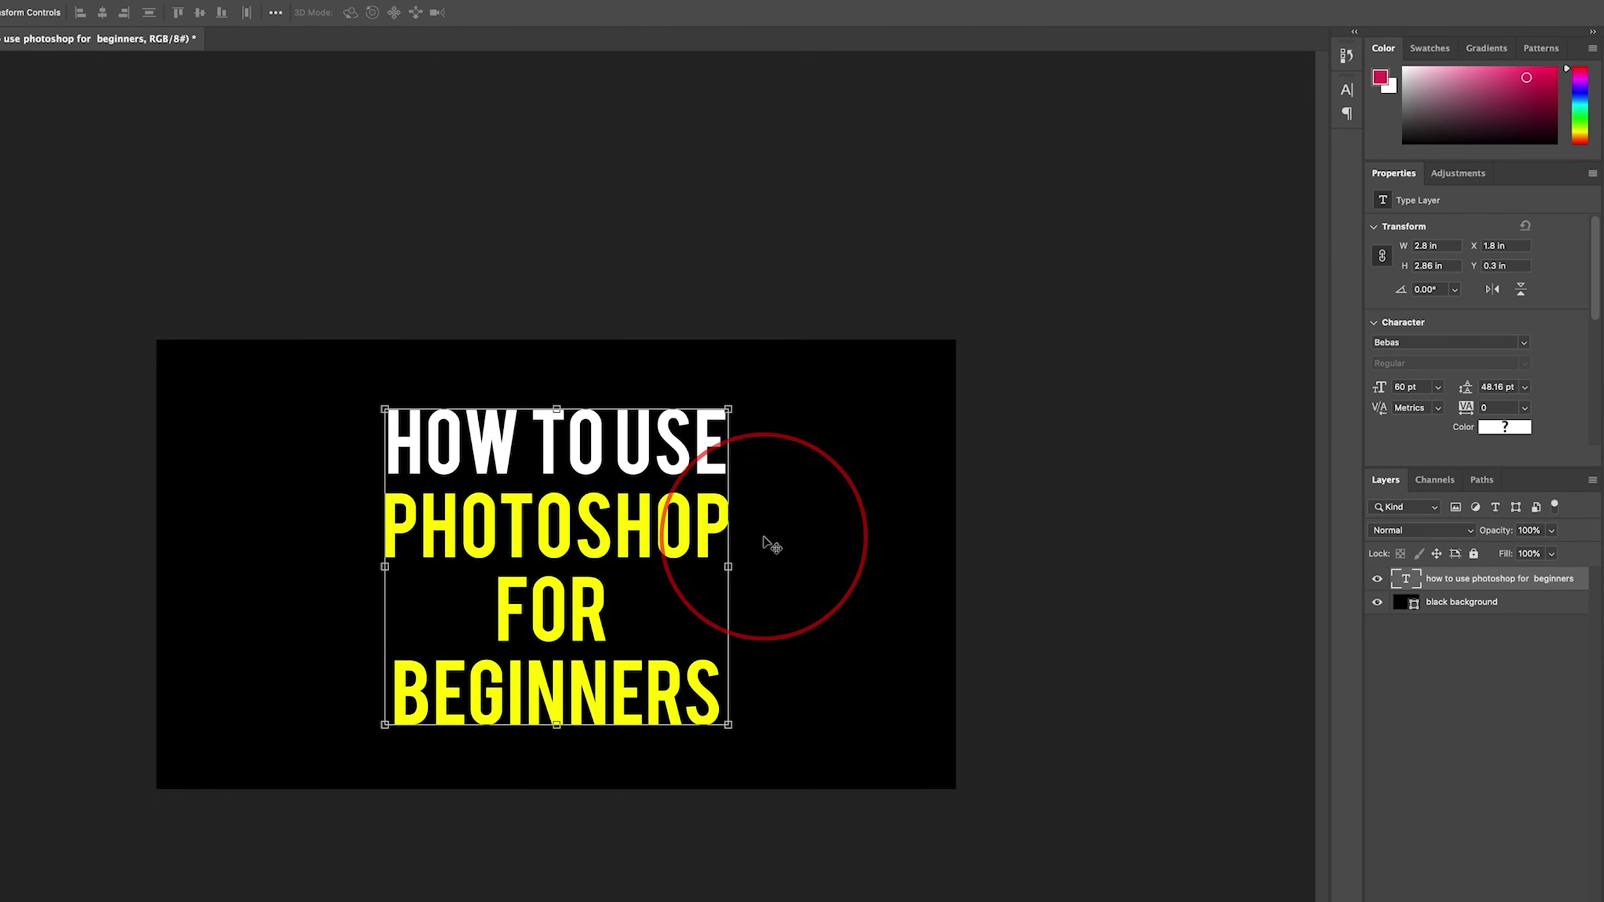
{"action": "left_click", "coordinate": [766, 537]}
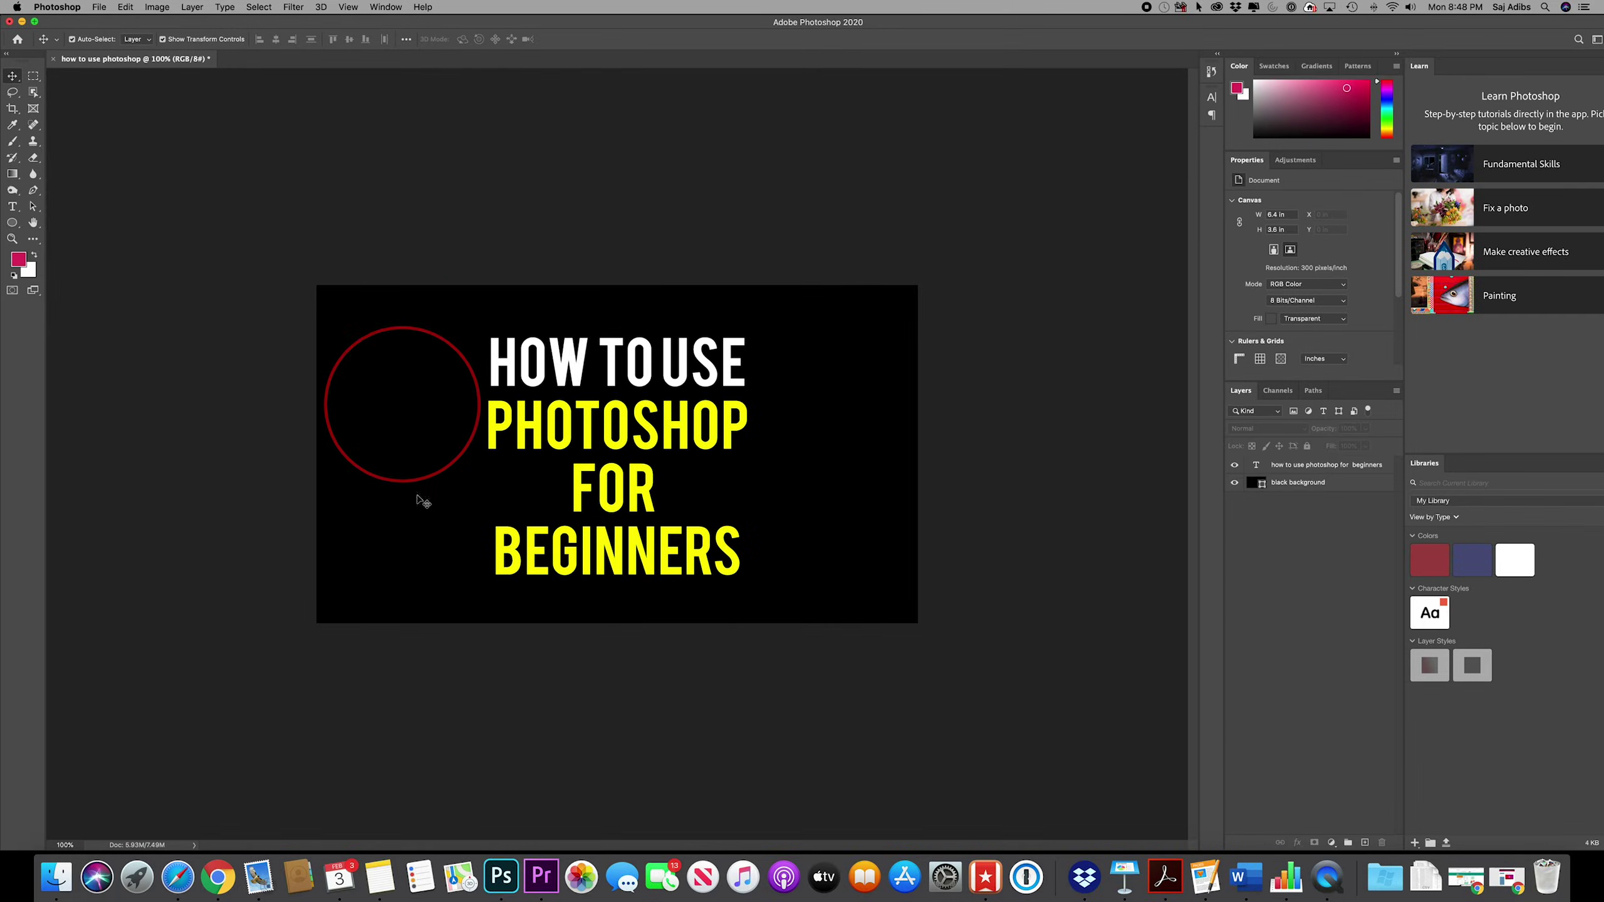
Add a new layer above the title text and choose a boat from the Boats set as the custom shape
{"action": "left_click", "coordinate": [1285, 465]}
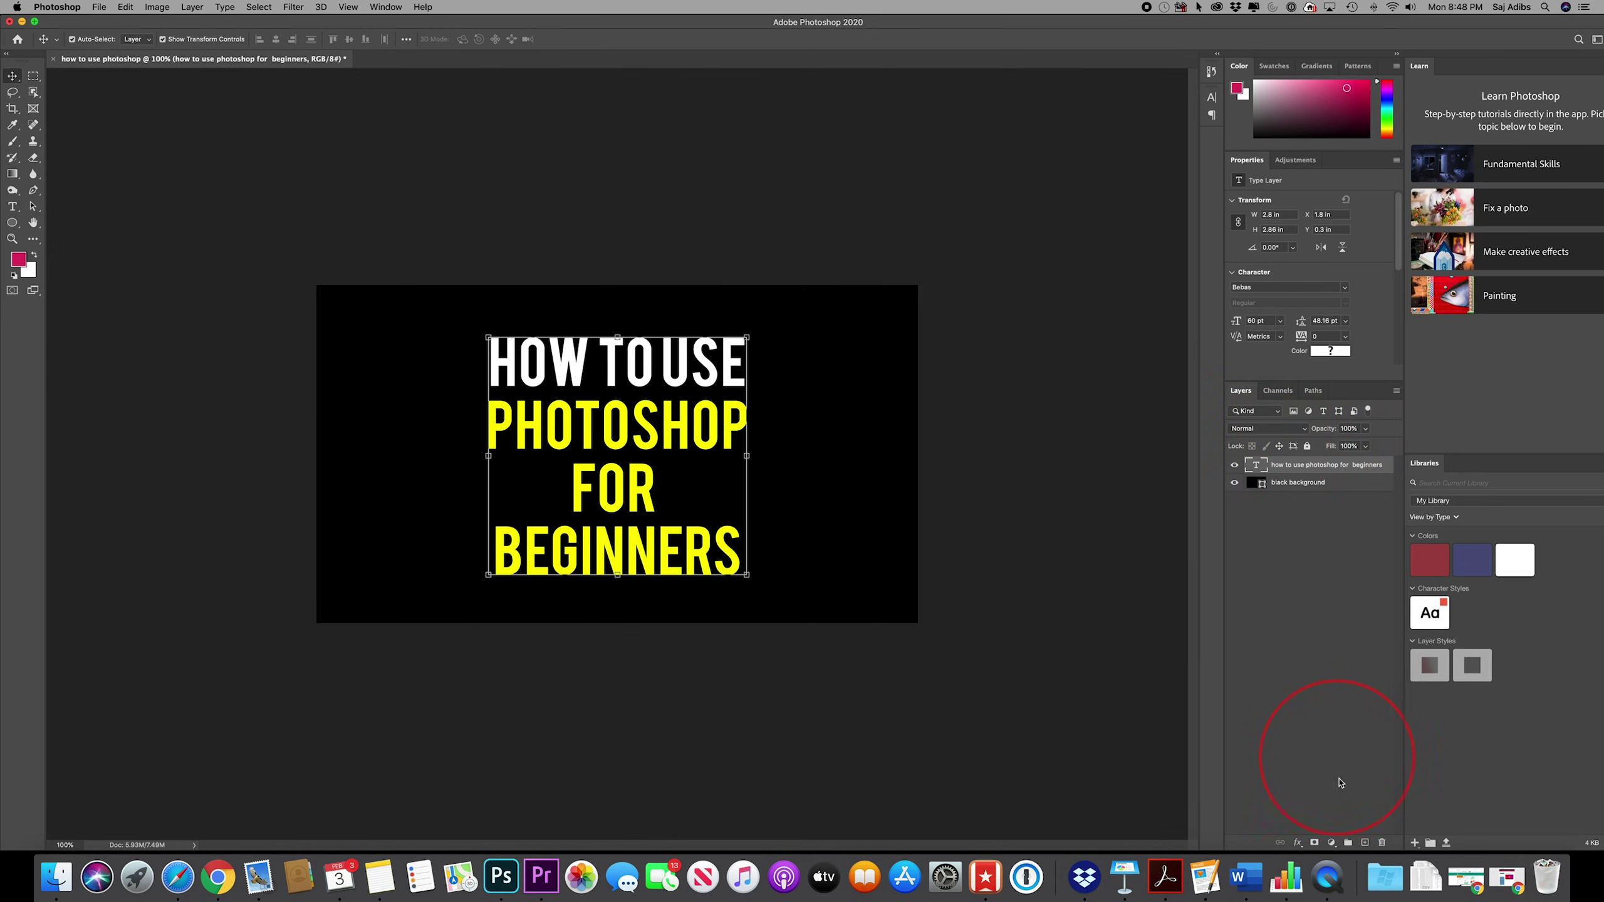
{"action": "left_click", "coordinate": [1364, 843]}
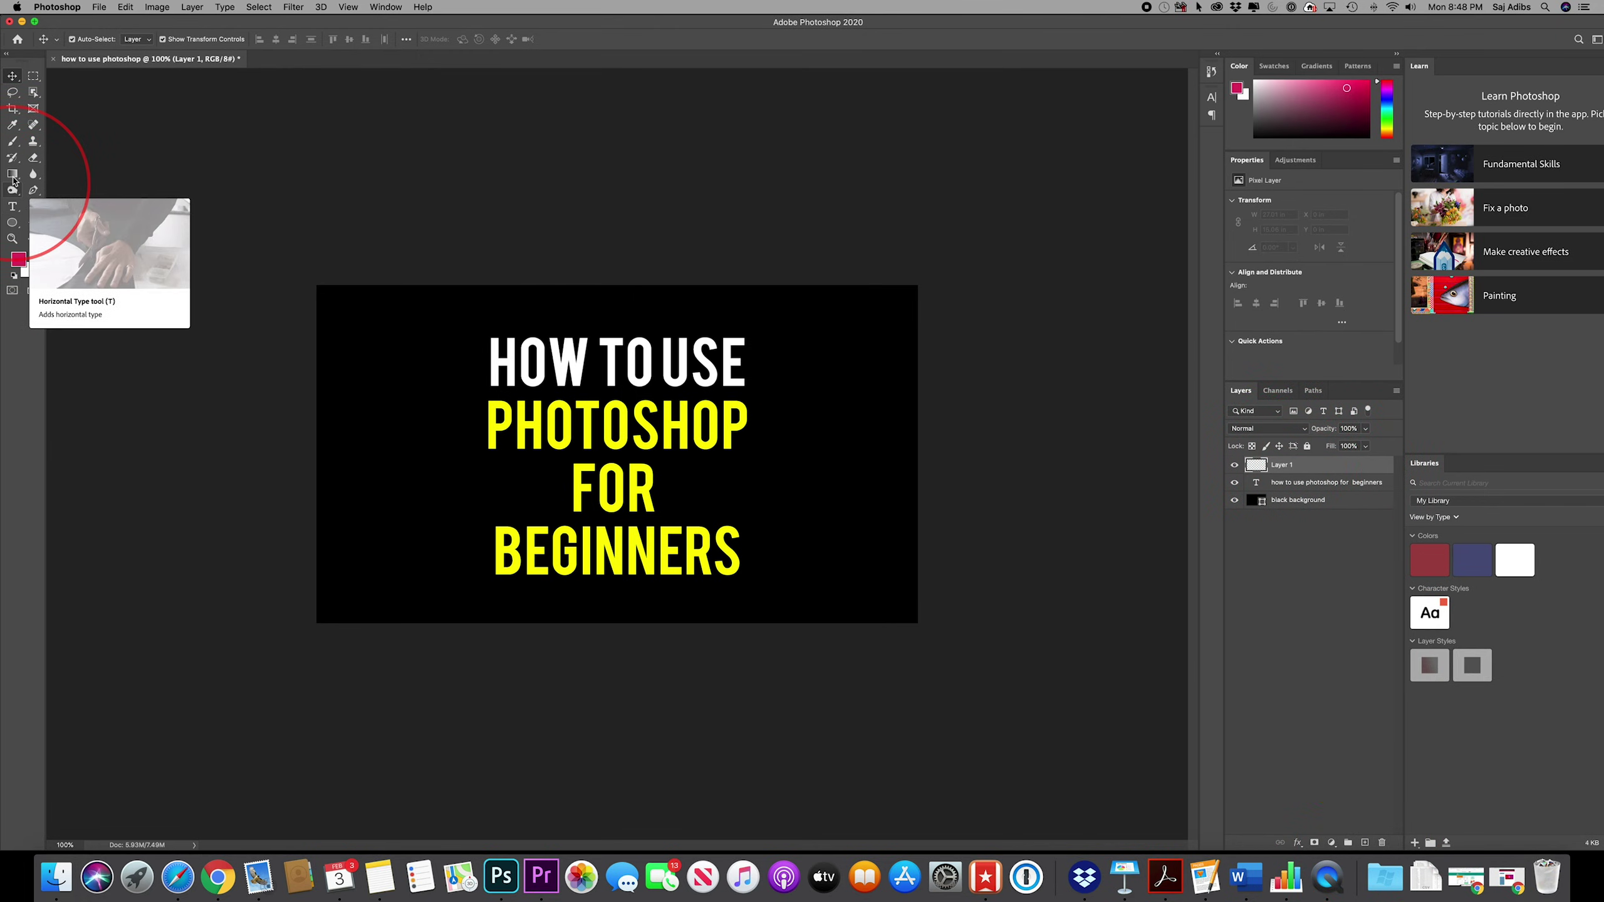
{"action": "left_click", "coordinate": [12, 224]}
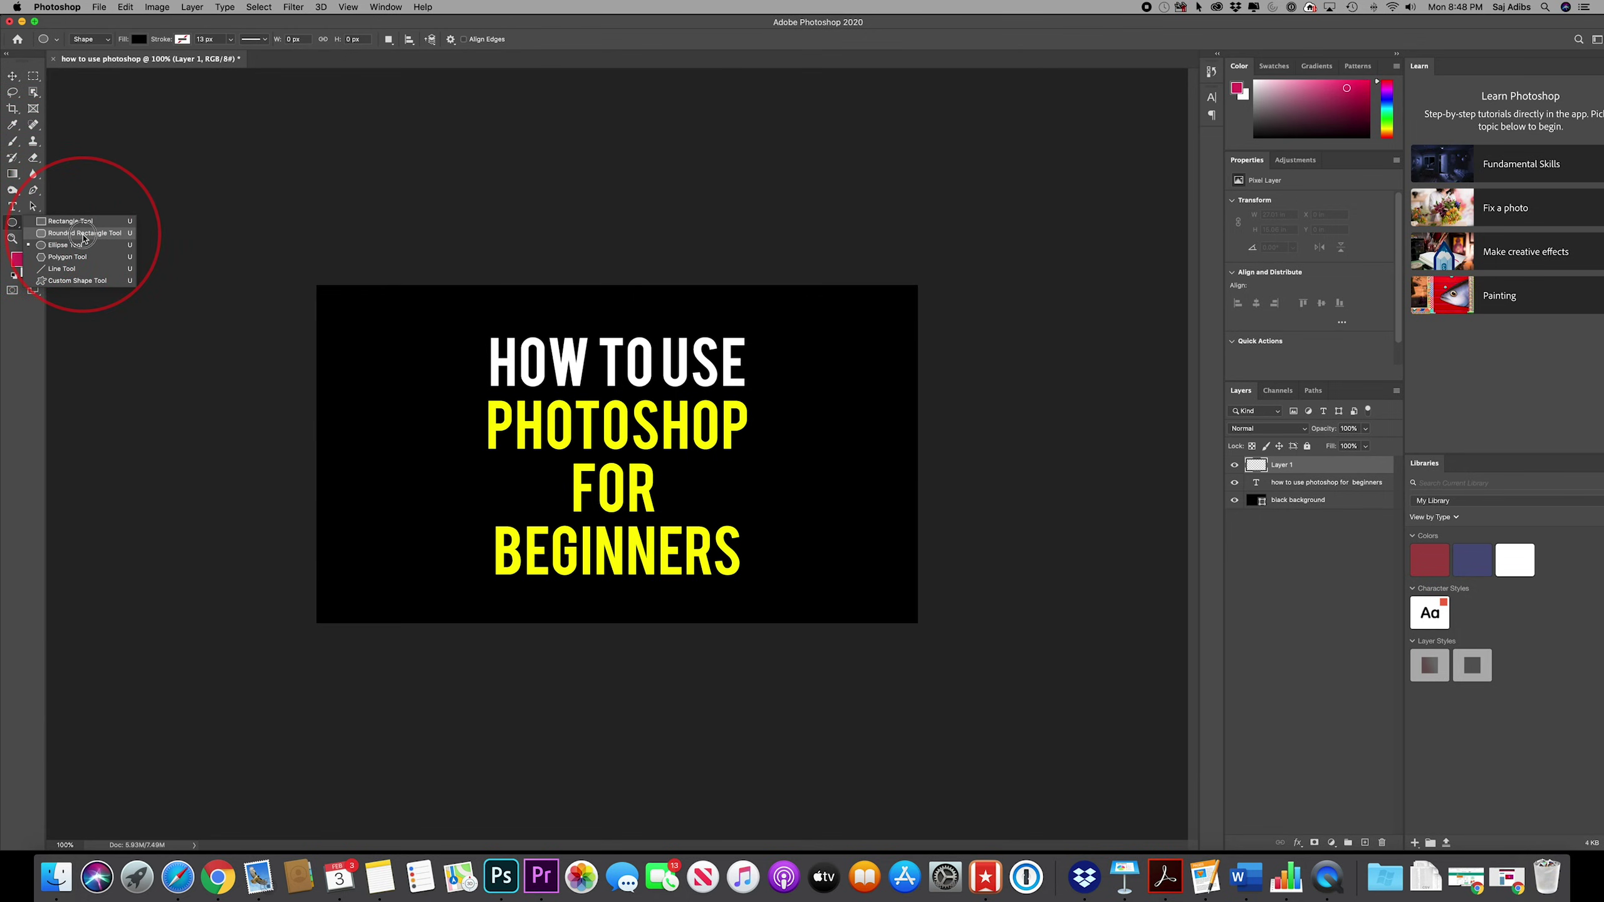
{"action": "left_click", "coordinate": [76, 280]}
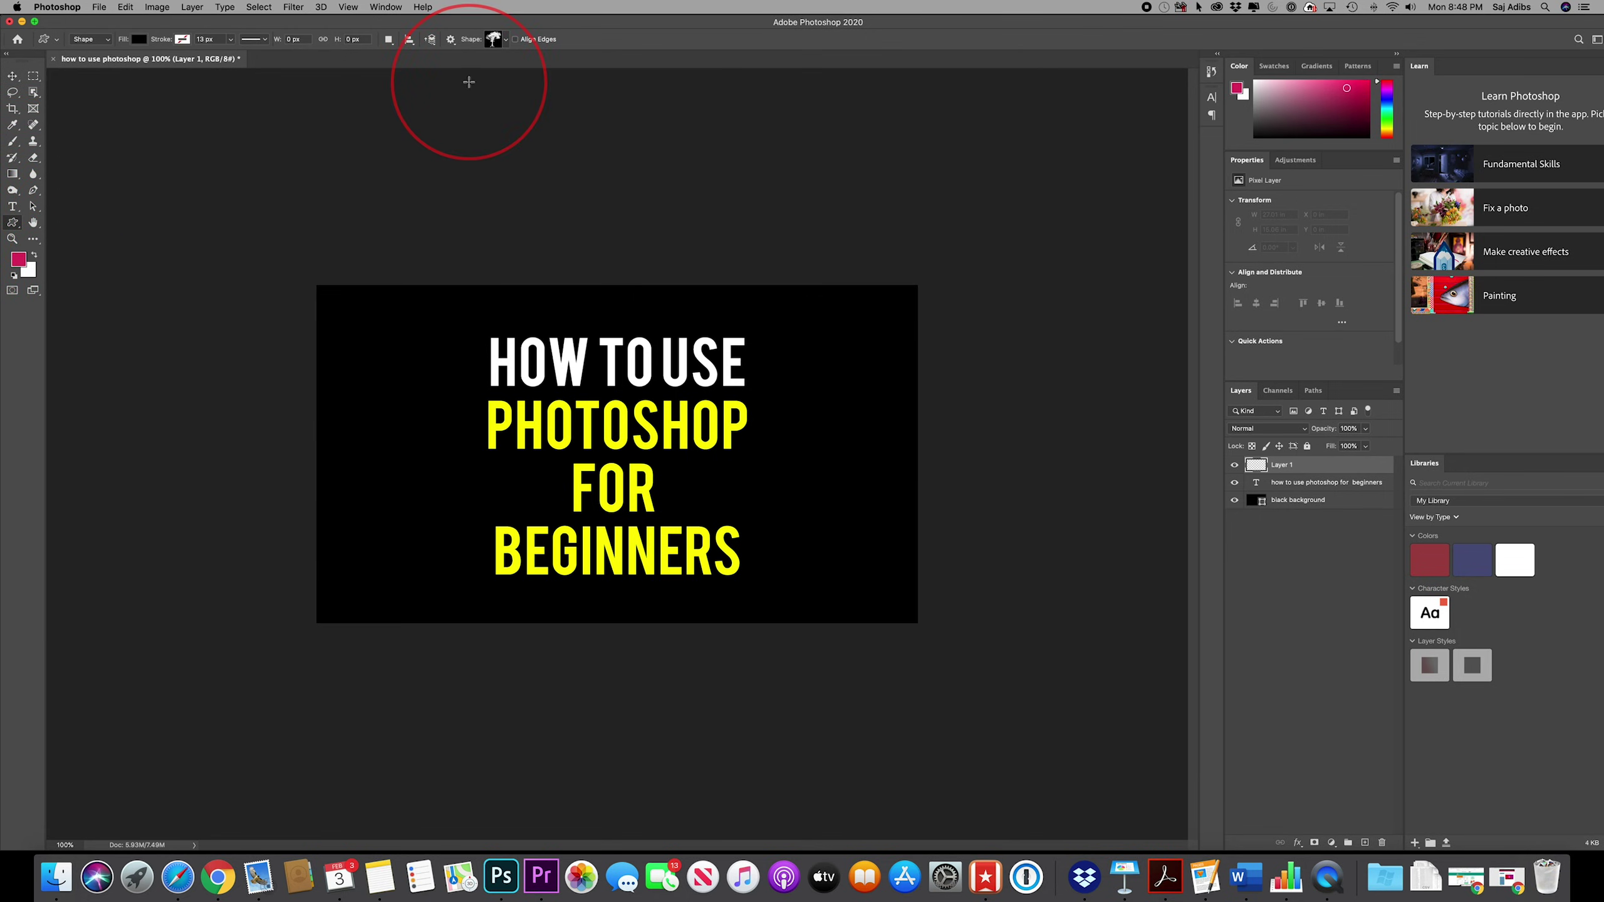
{"action": "left_click", "coordinate": [506, 40]}
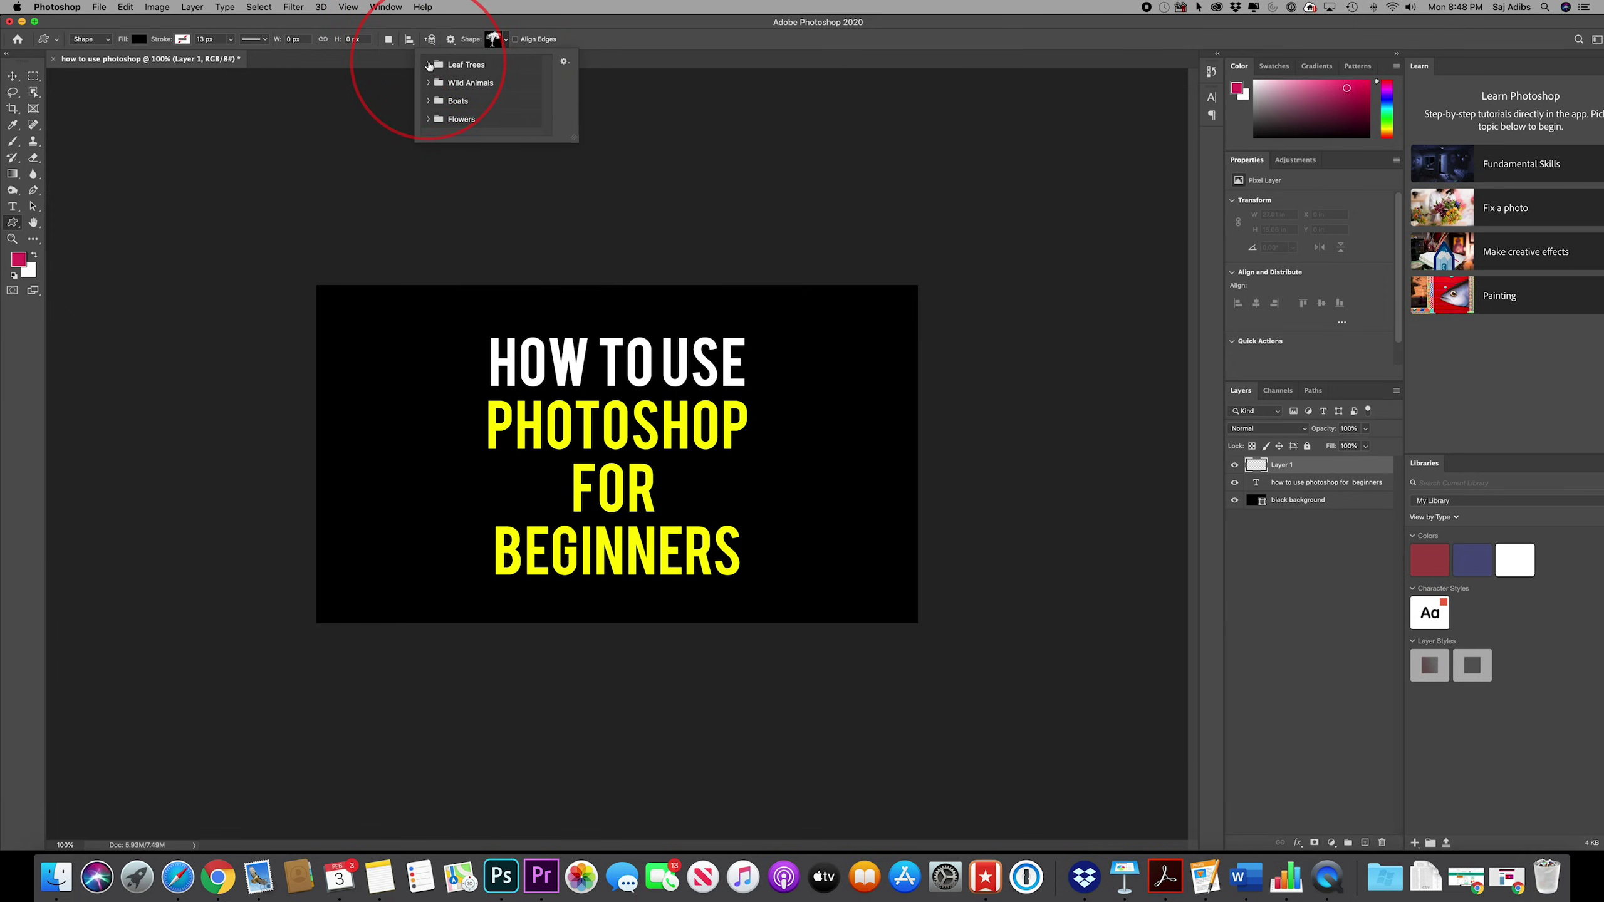
{"action": "left_click", "coordinate": [428, 66]}
{"action": "scroll", "coordinate": [478, 107], "scroll_direction": "down", "scroll_amount": 5}
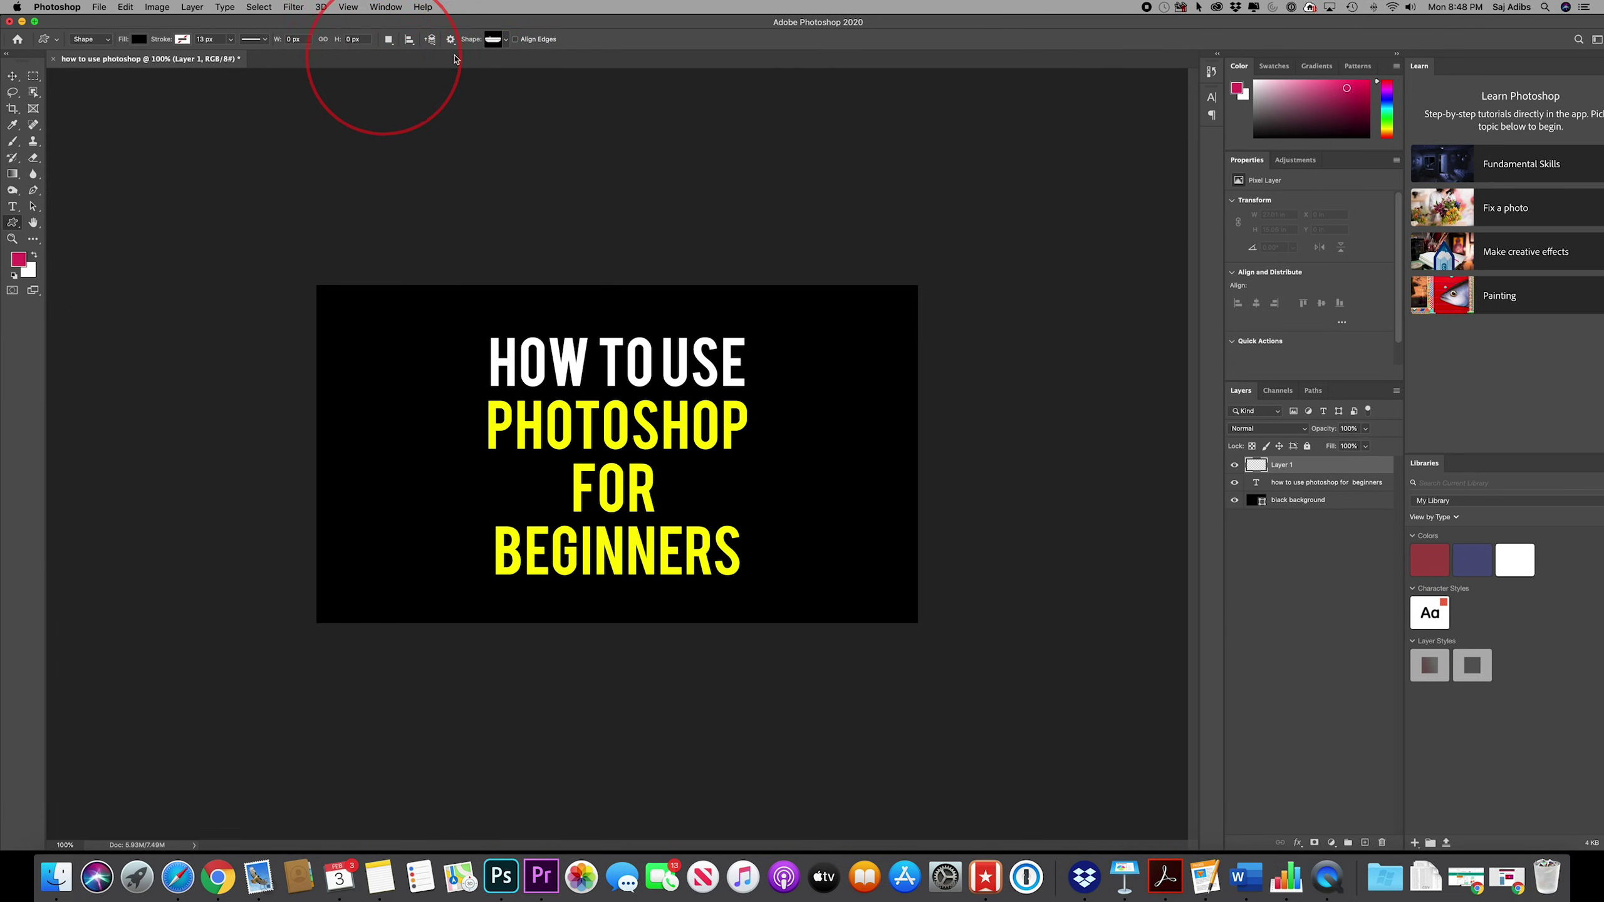
Set the shape fill to bright green and draw the boat about 322 px wide and 282 px high, left of the title text
{"action": "left_click", "coordinate": [140, 40]}
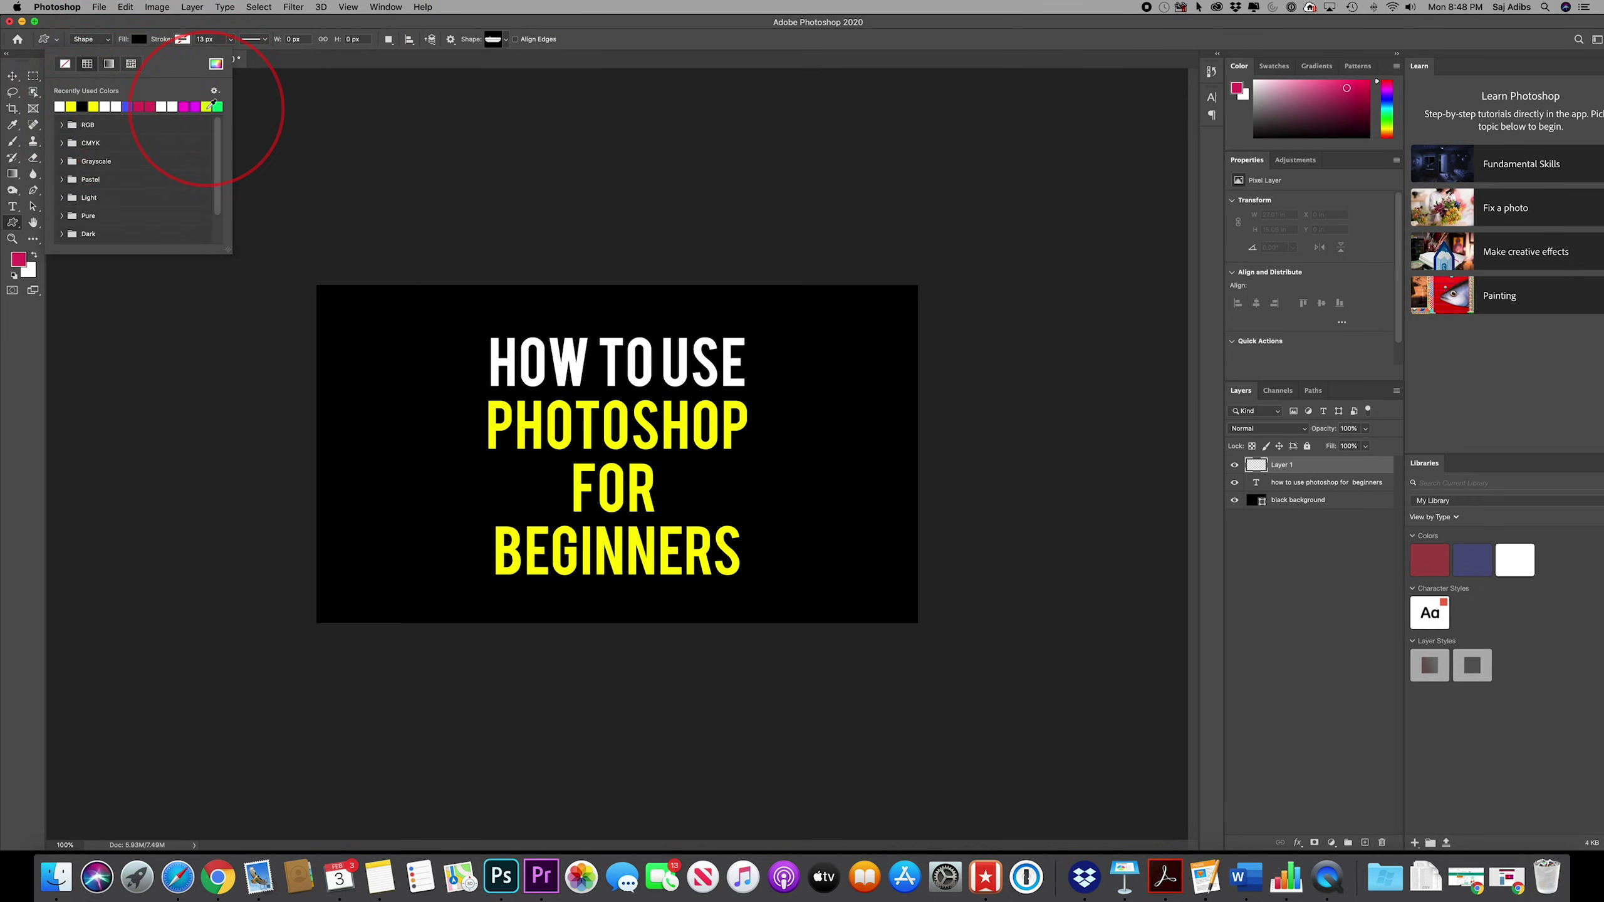
{"action": "left_click", "coordinate": [362, 322]}
{"action": "left_click_drag", "start_coordinate": [362, 322], "coordinate": [457, 405]}
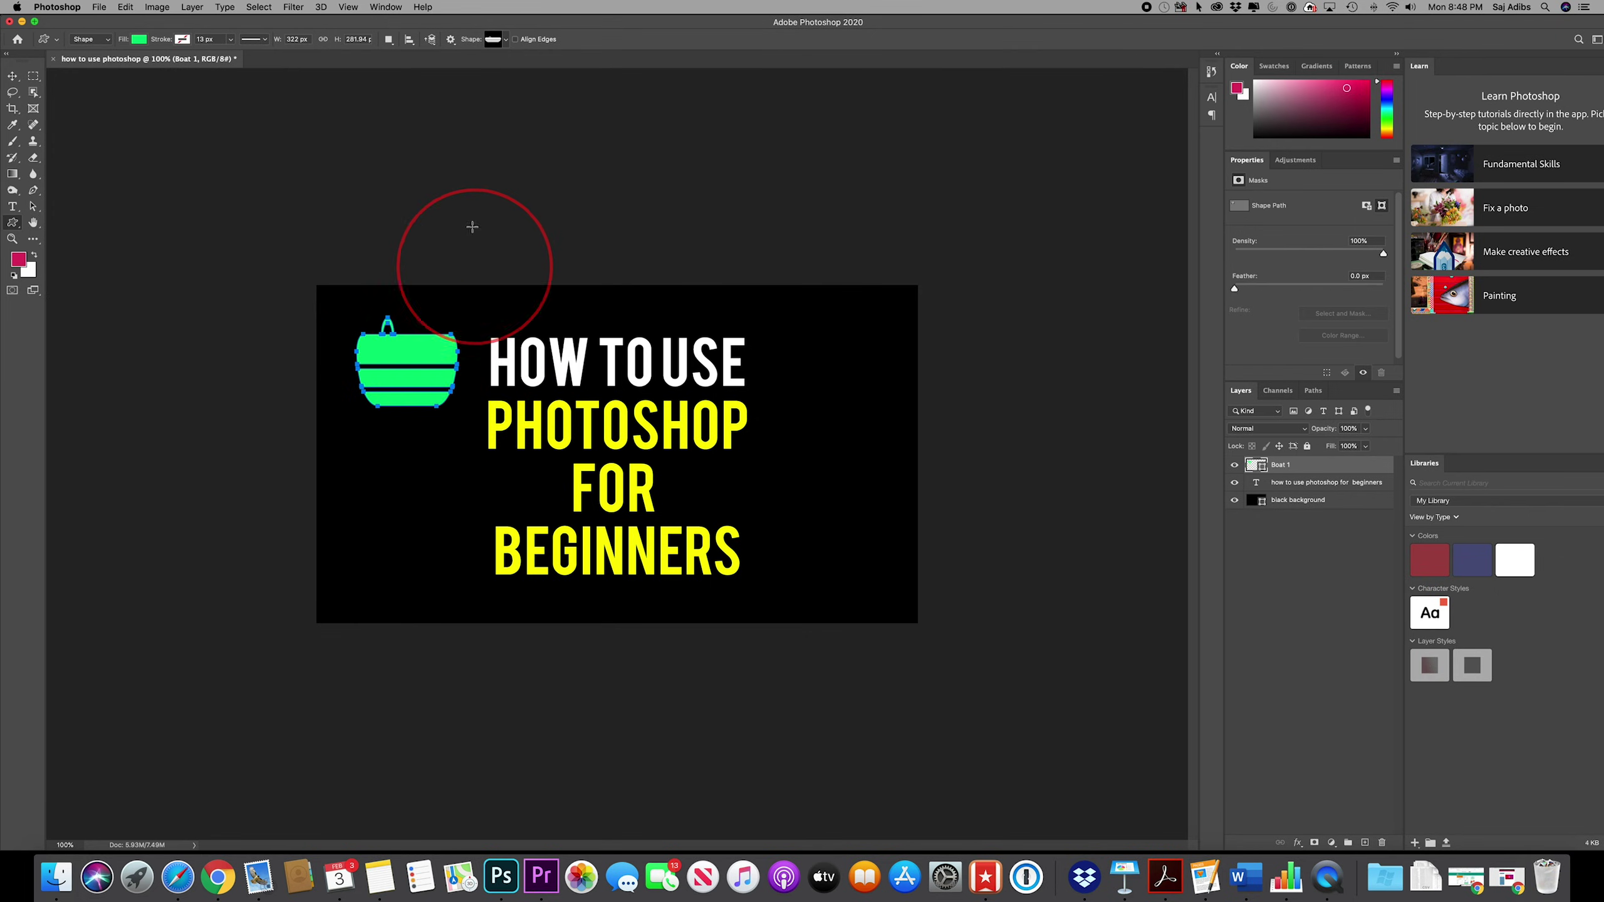
{"action": "left_click", "coordinate": [13, 78]}
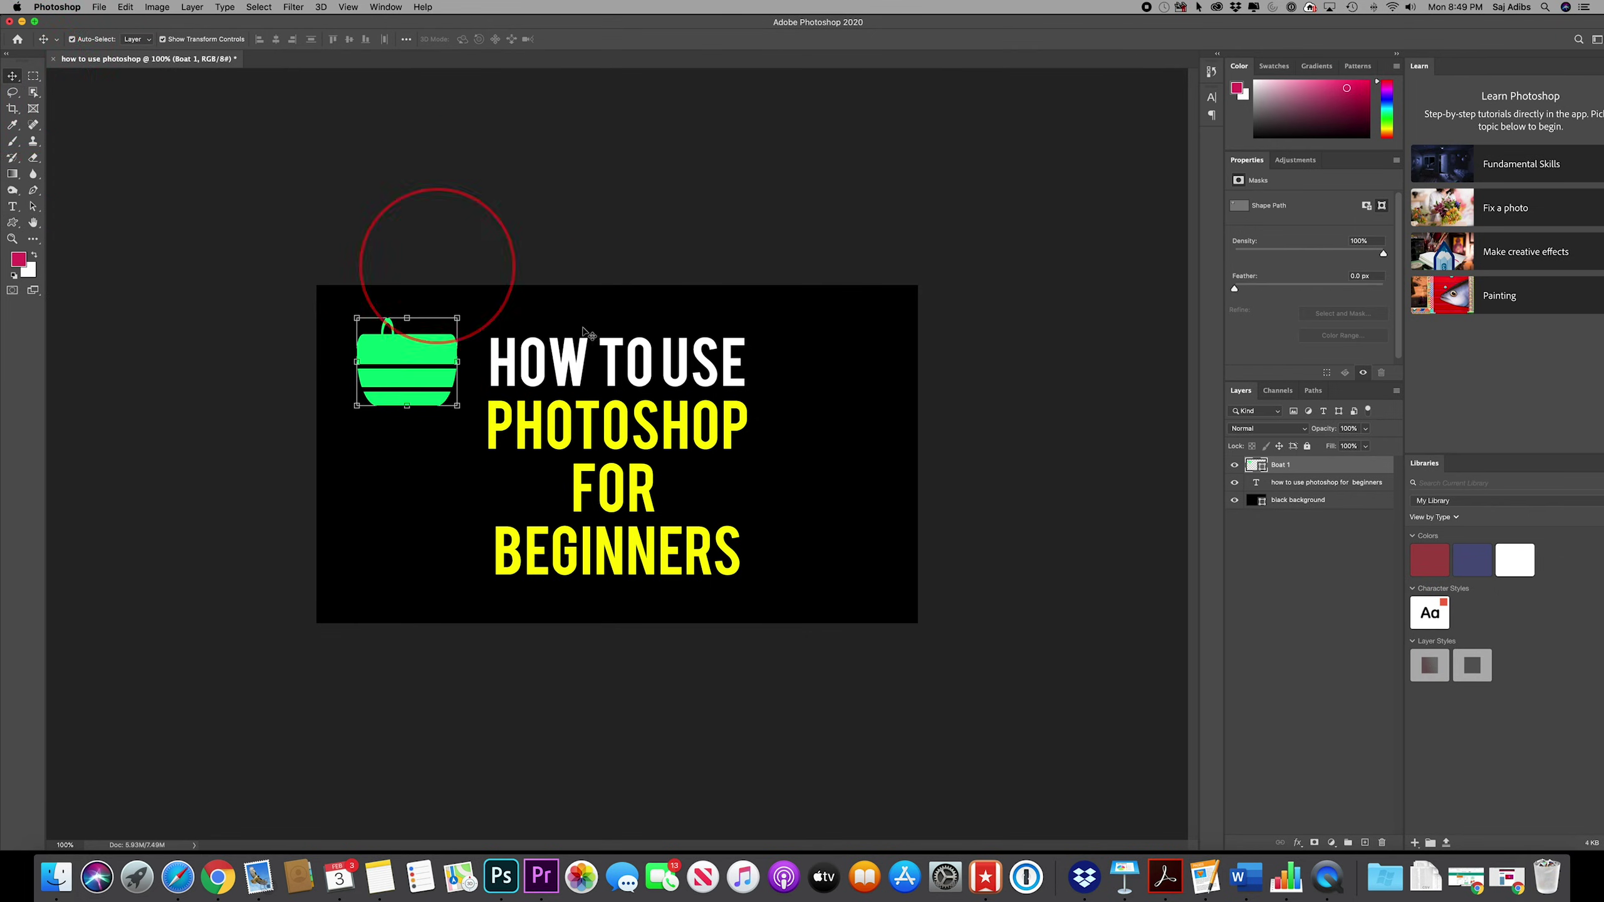
Open close-up-photo-of-woman-with-nose-ring-1841819.jpg from the Desktop folder in Adobe Photoshop 2020
{"action": "left_click", "coordinate": [531, 253]}
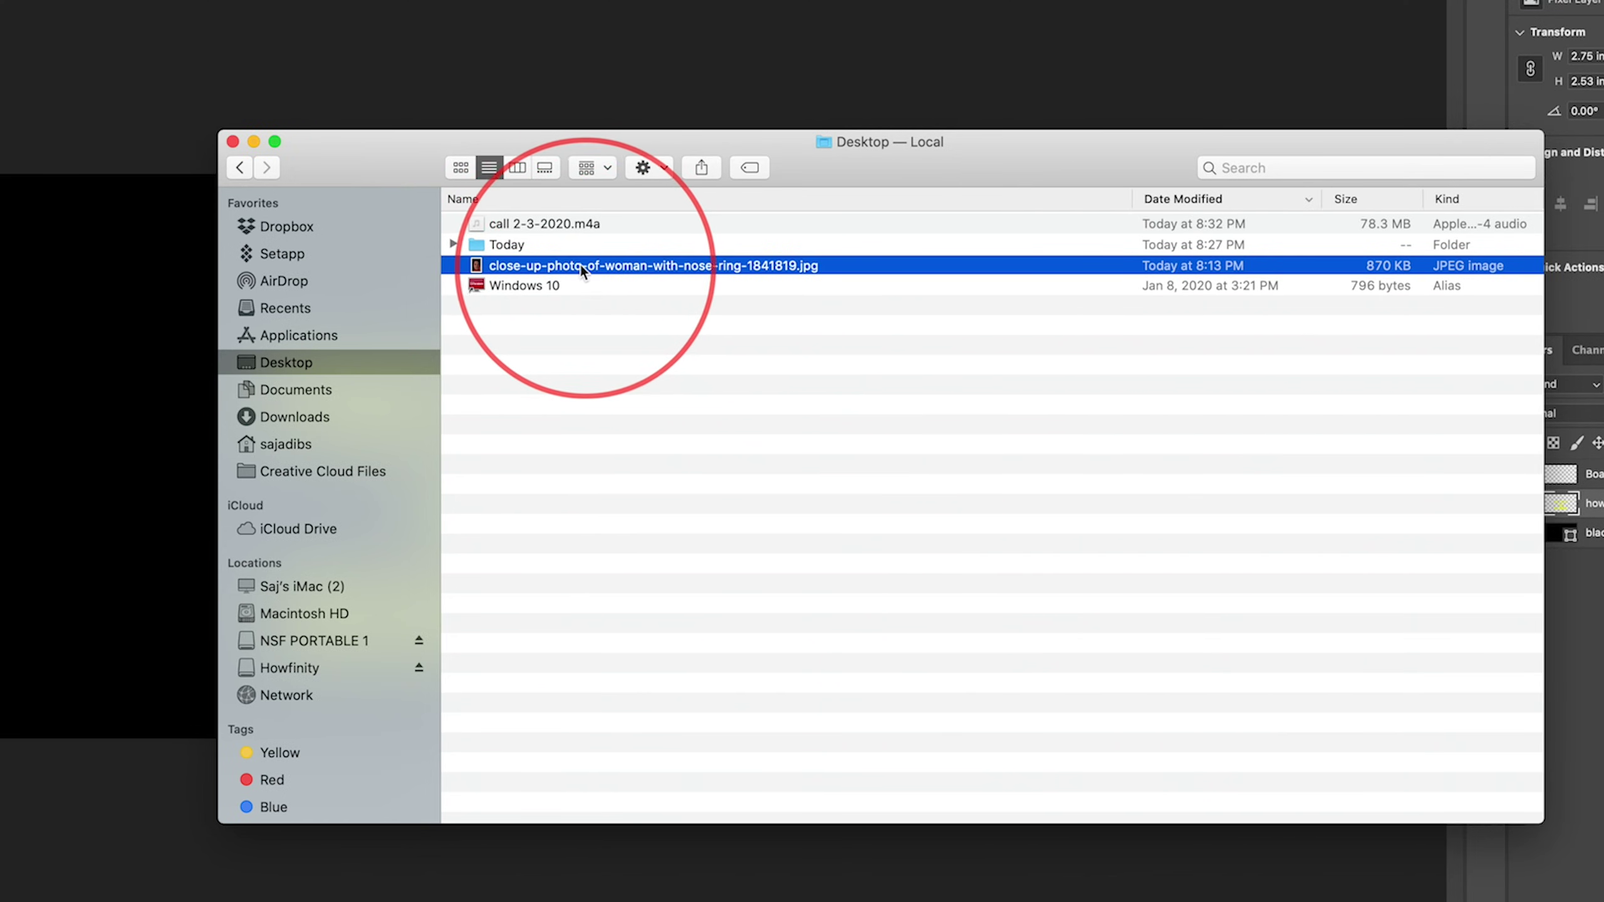
{"action": "right_click", "coordinate": [526, 264]}
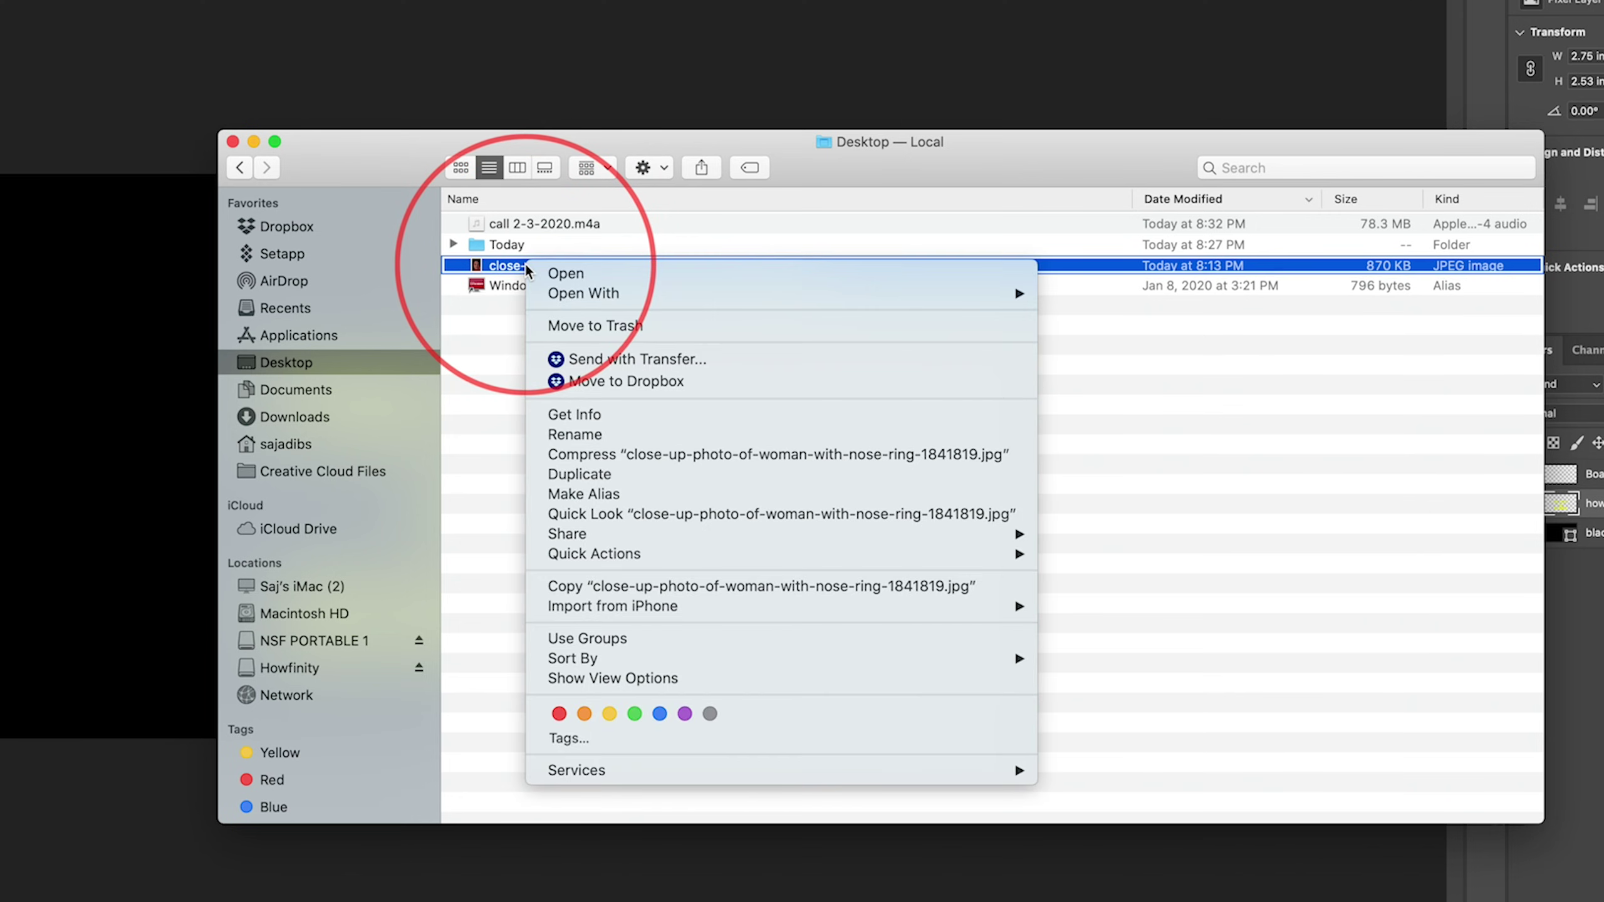
{"action": "mouse_move", "coordinate": [587, 293]}
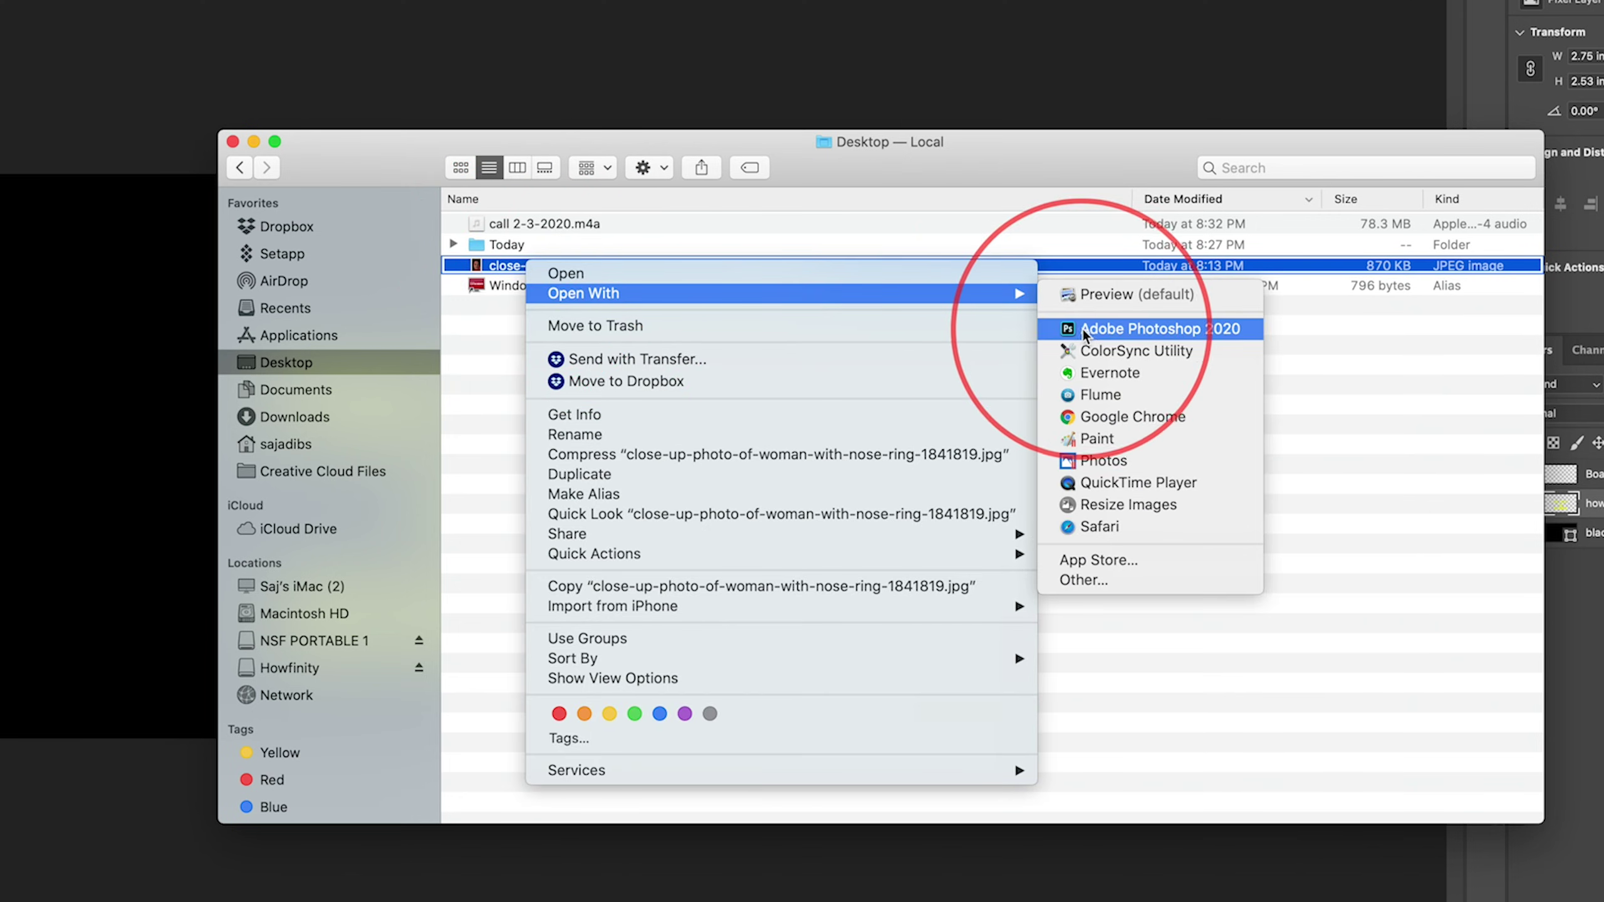
{"action": "left_click", "coordinate": [1189, 330]}
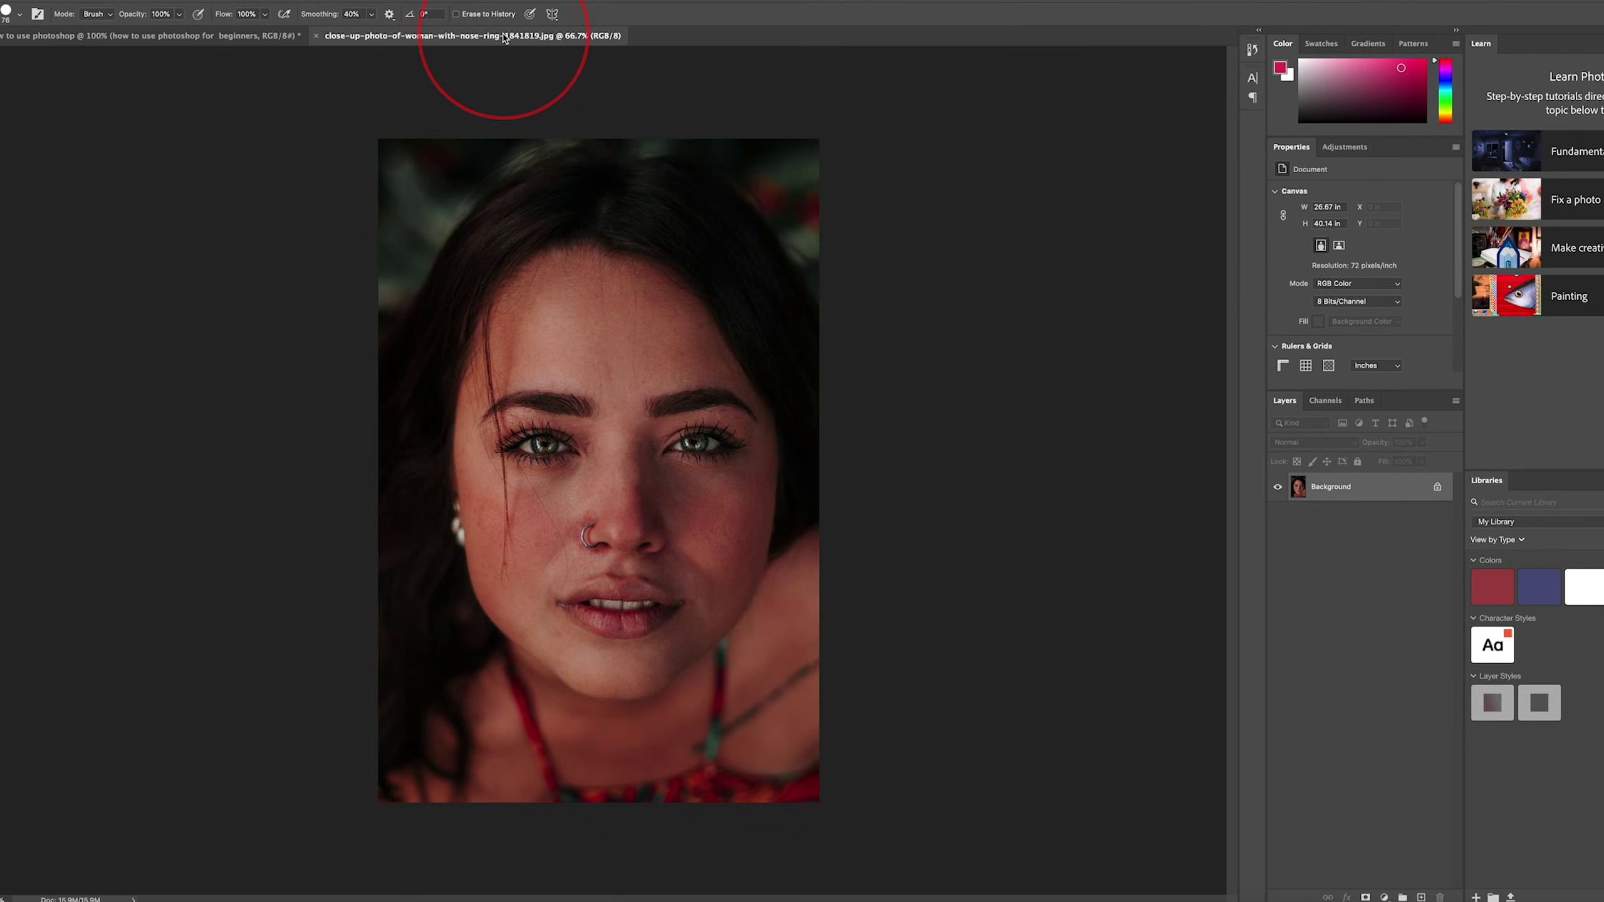
Switch back and forth between the title document and the portrait photo document
{"action": "left_click", "coordinate": [186, 36]}
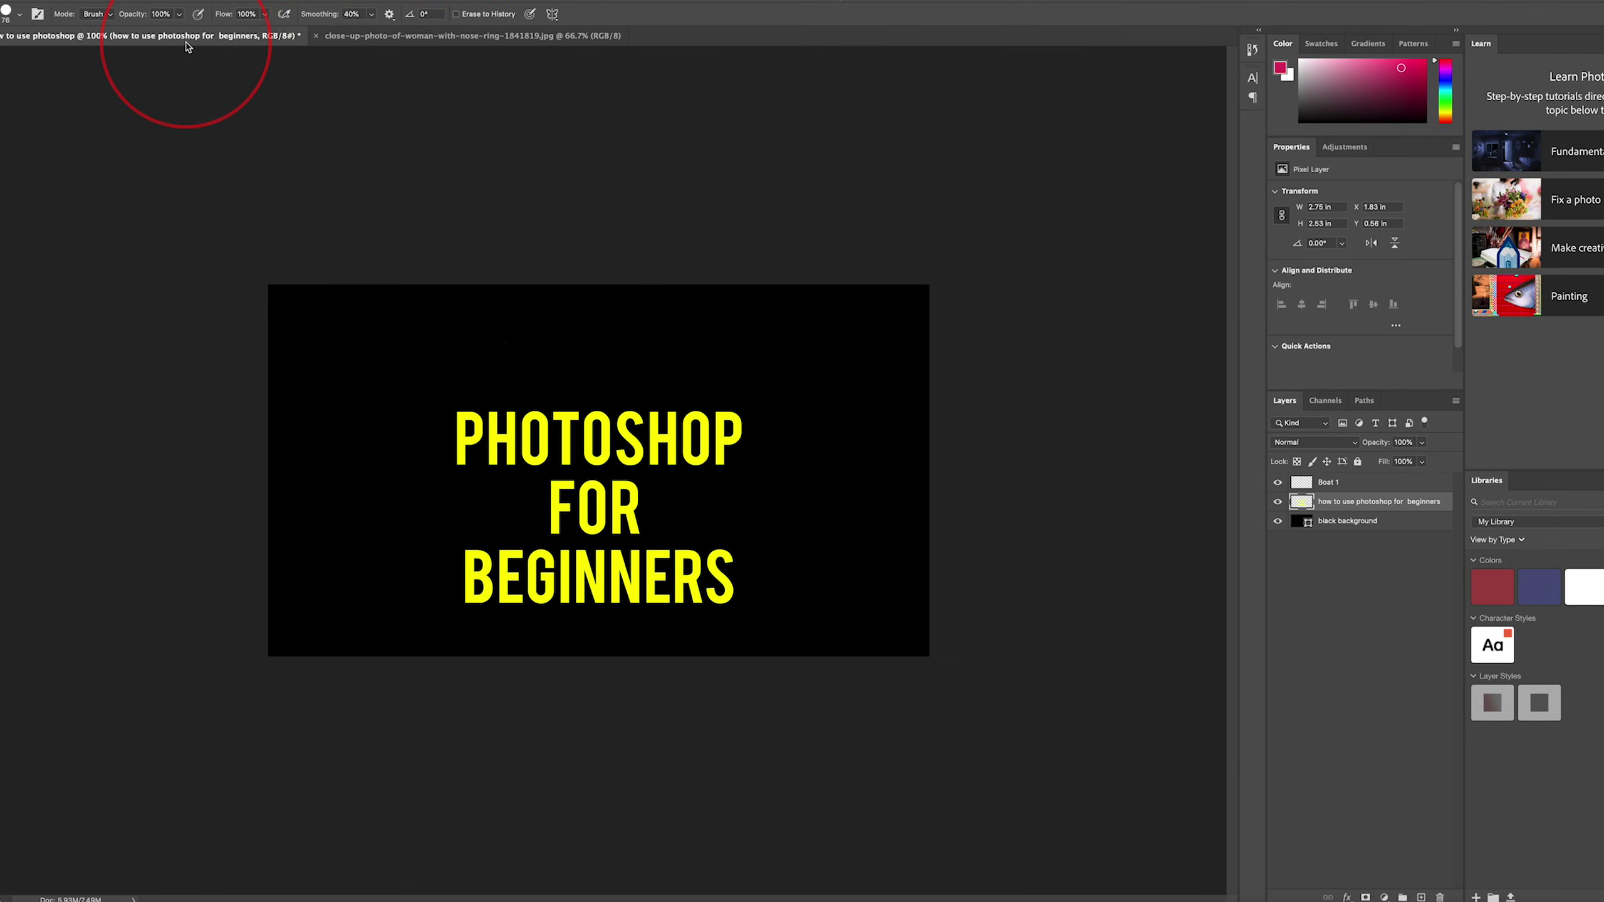
{"action": "left_click", "coordinate": [370, 36]}
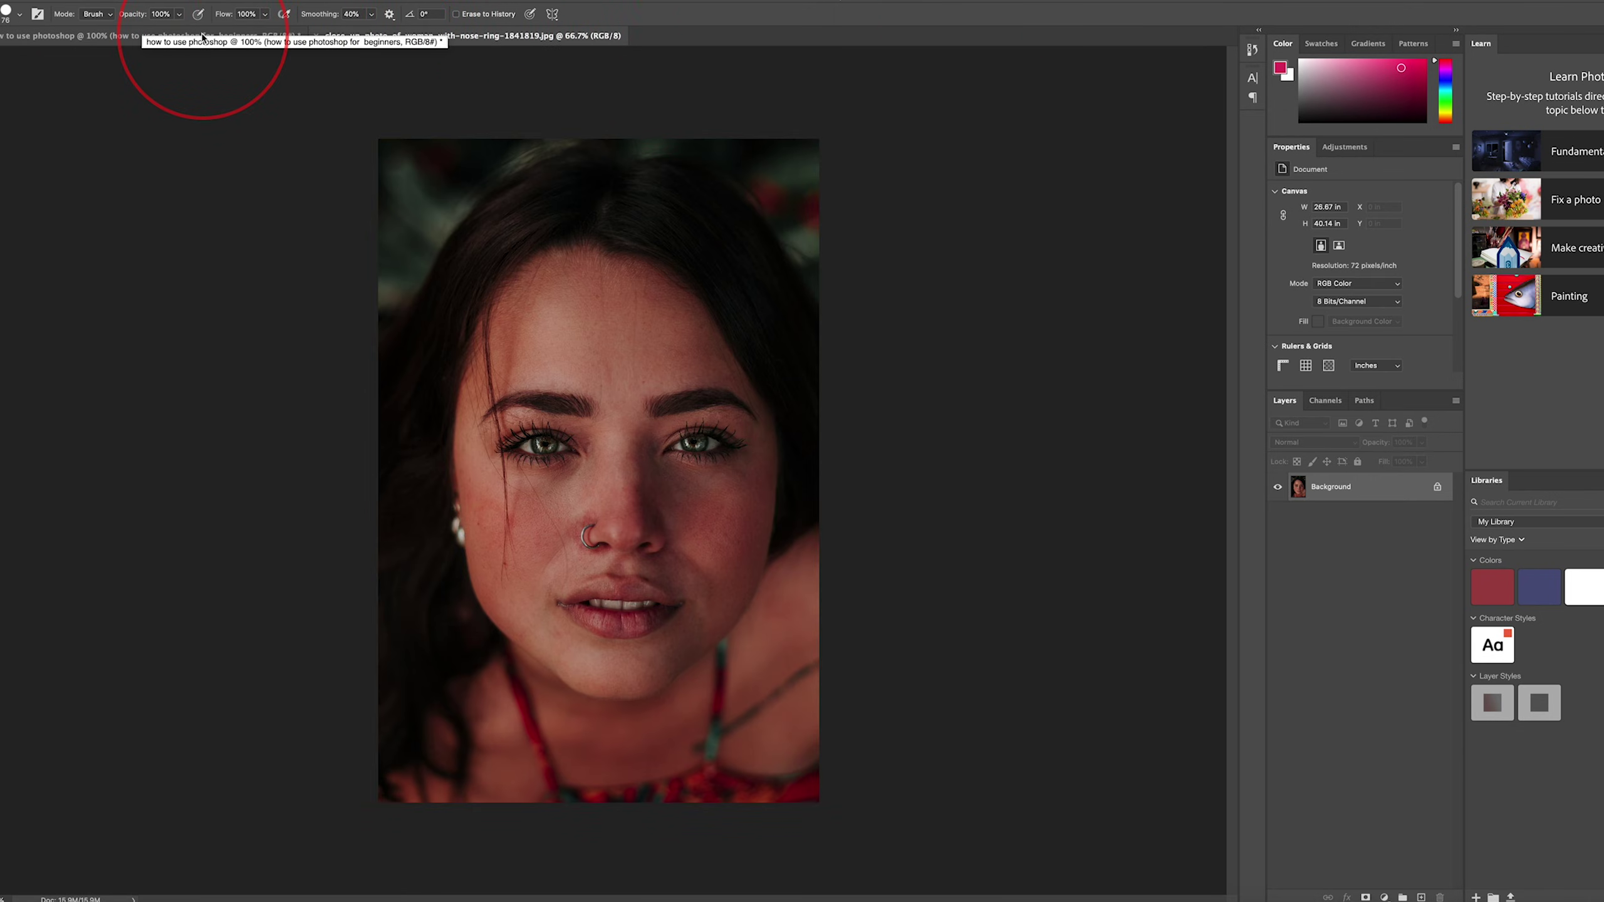
{"action": "left_click", "coordinate": [254, 38]}
{"action": "left_click", "coordinate": [398, 36]}
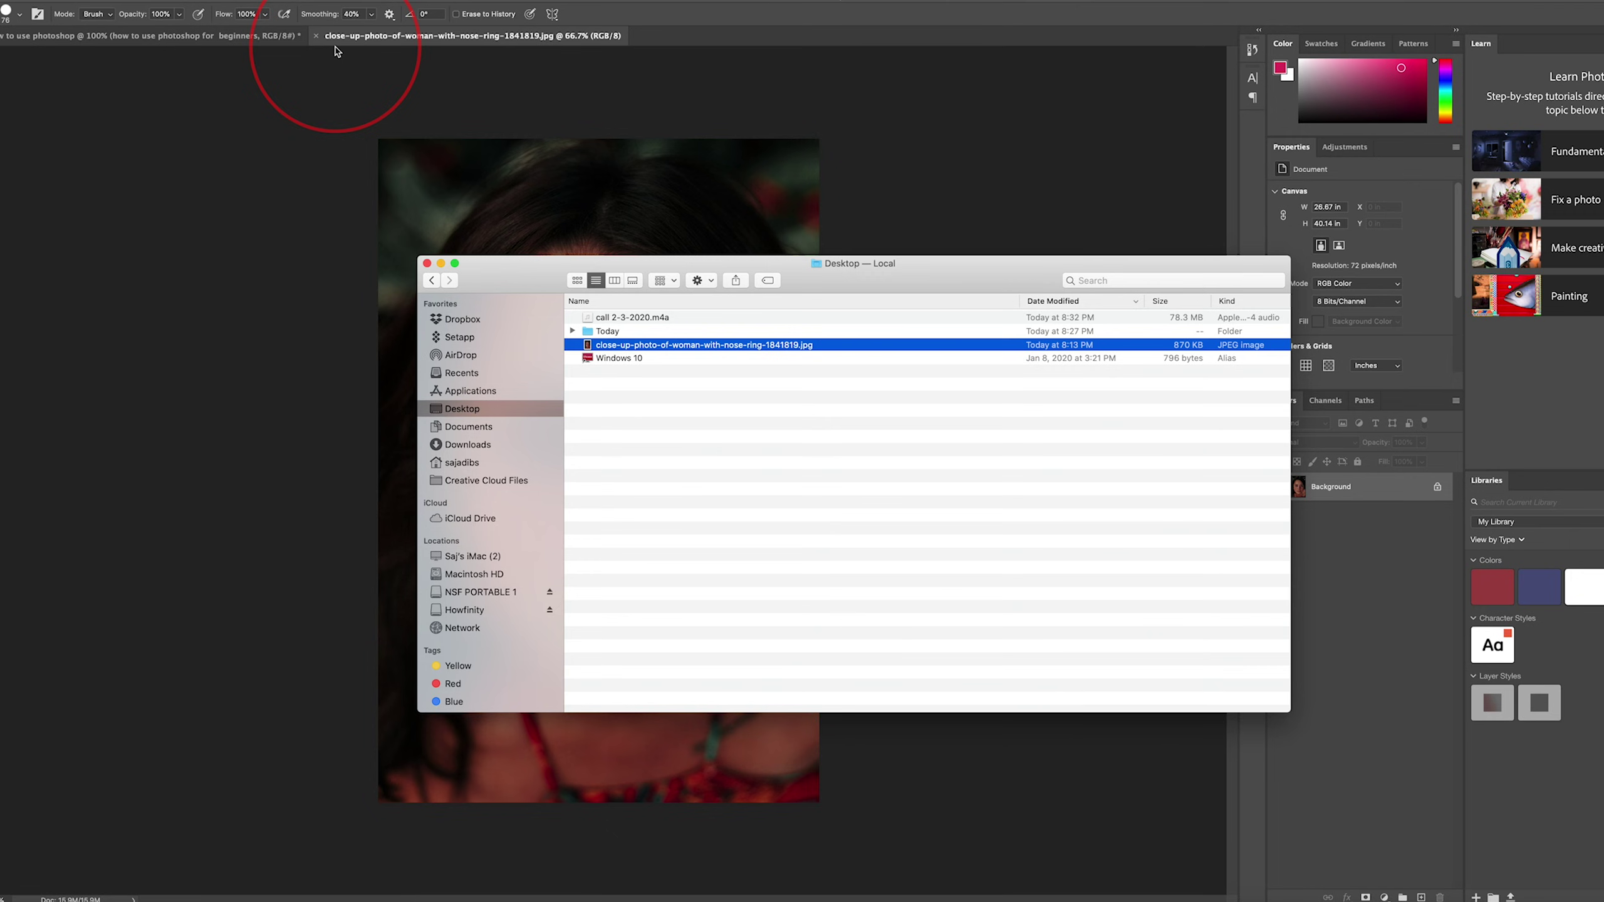
Place the portrait JPEG from the Desktop folder as a centered layer in the title document and commit the placement
{"action": "left_click_drag", "start_coordinate": [637, 346], "coordinate": [516, 439]}
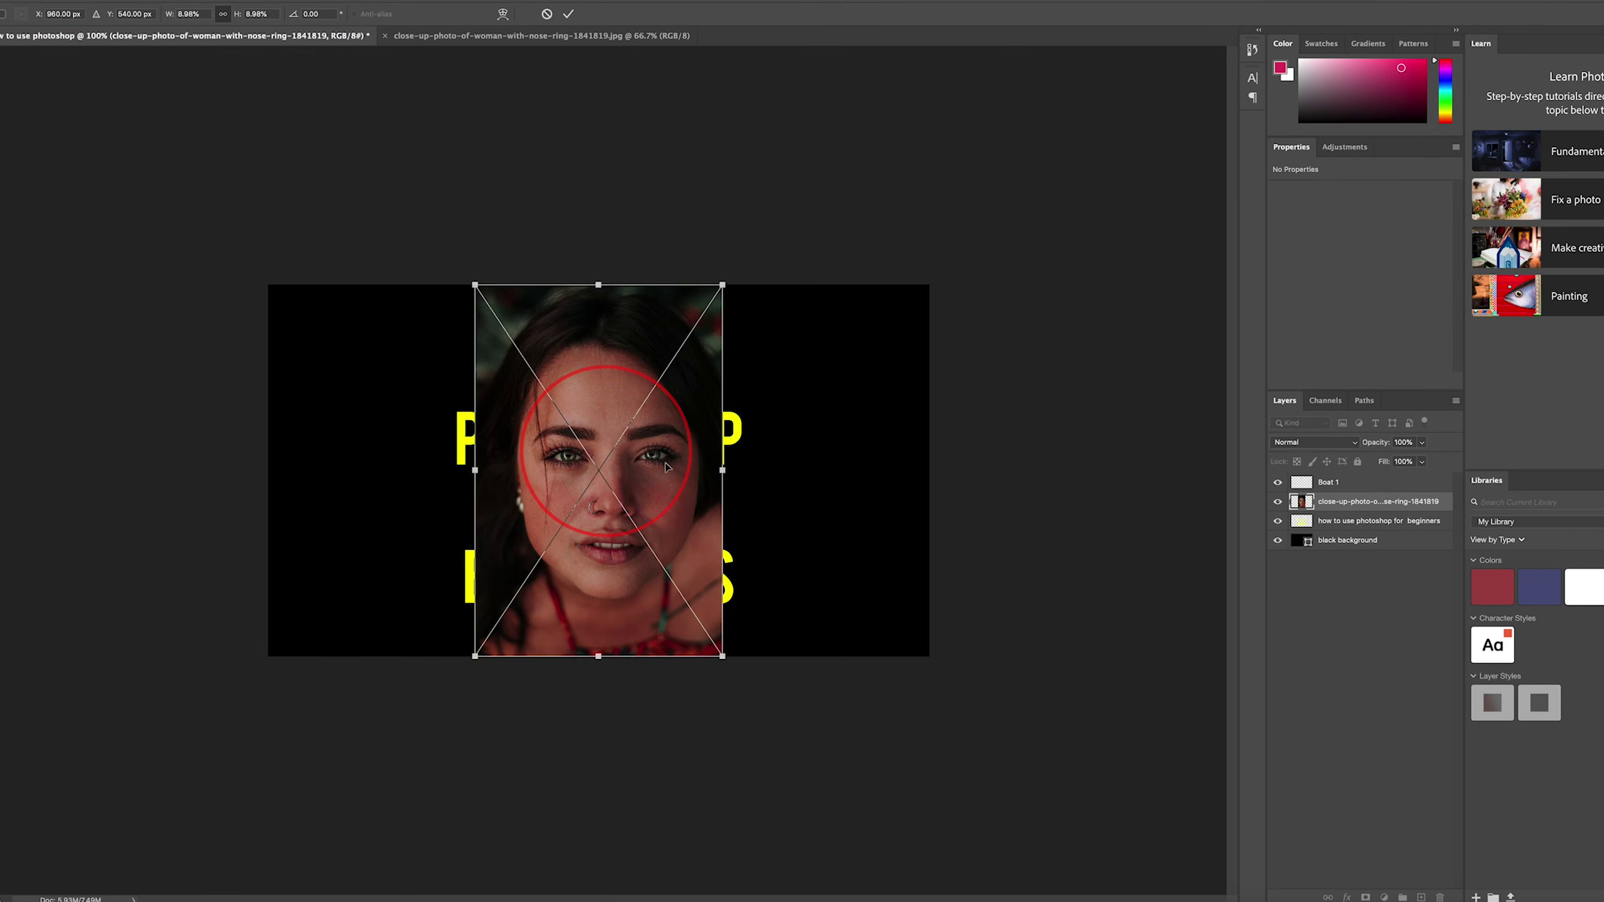
{"action": "left_click", "coordinate": [569, 15]}
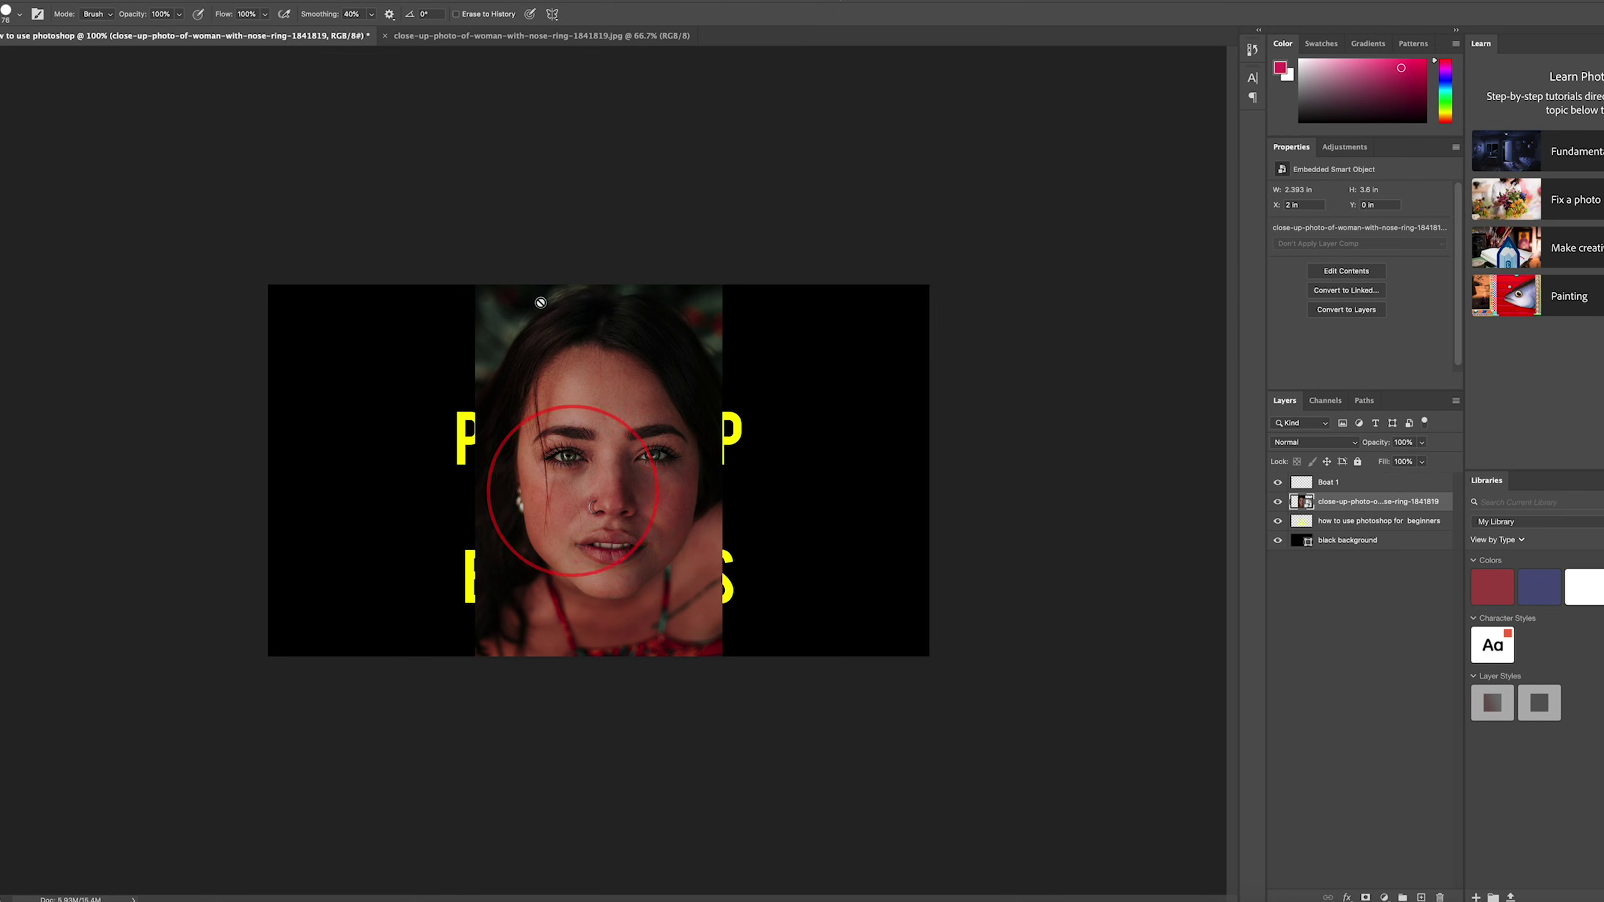
Go to the separate portrait photo document and unlock its Background layer
{"action": "left_click", "coordinate": [448, 38]}
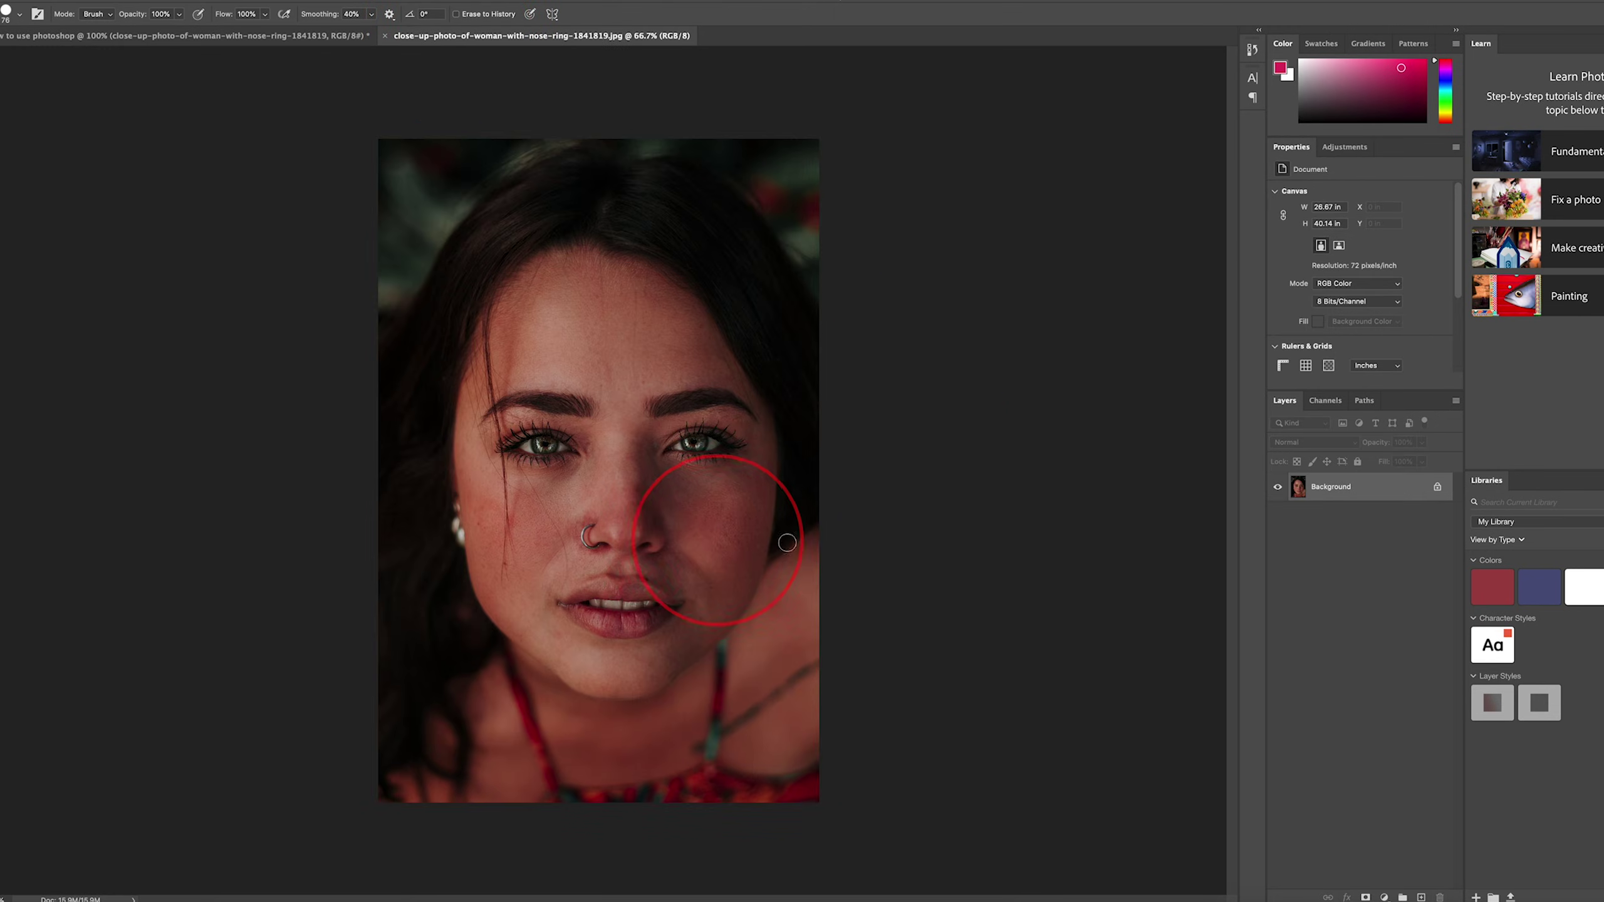
{"action": "left_click", "coordinate": [1437, 490]}
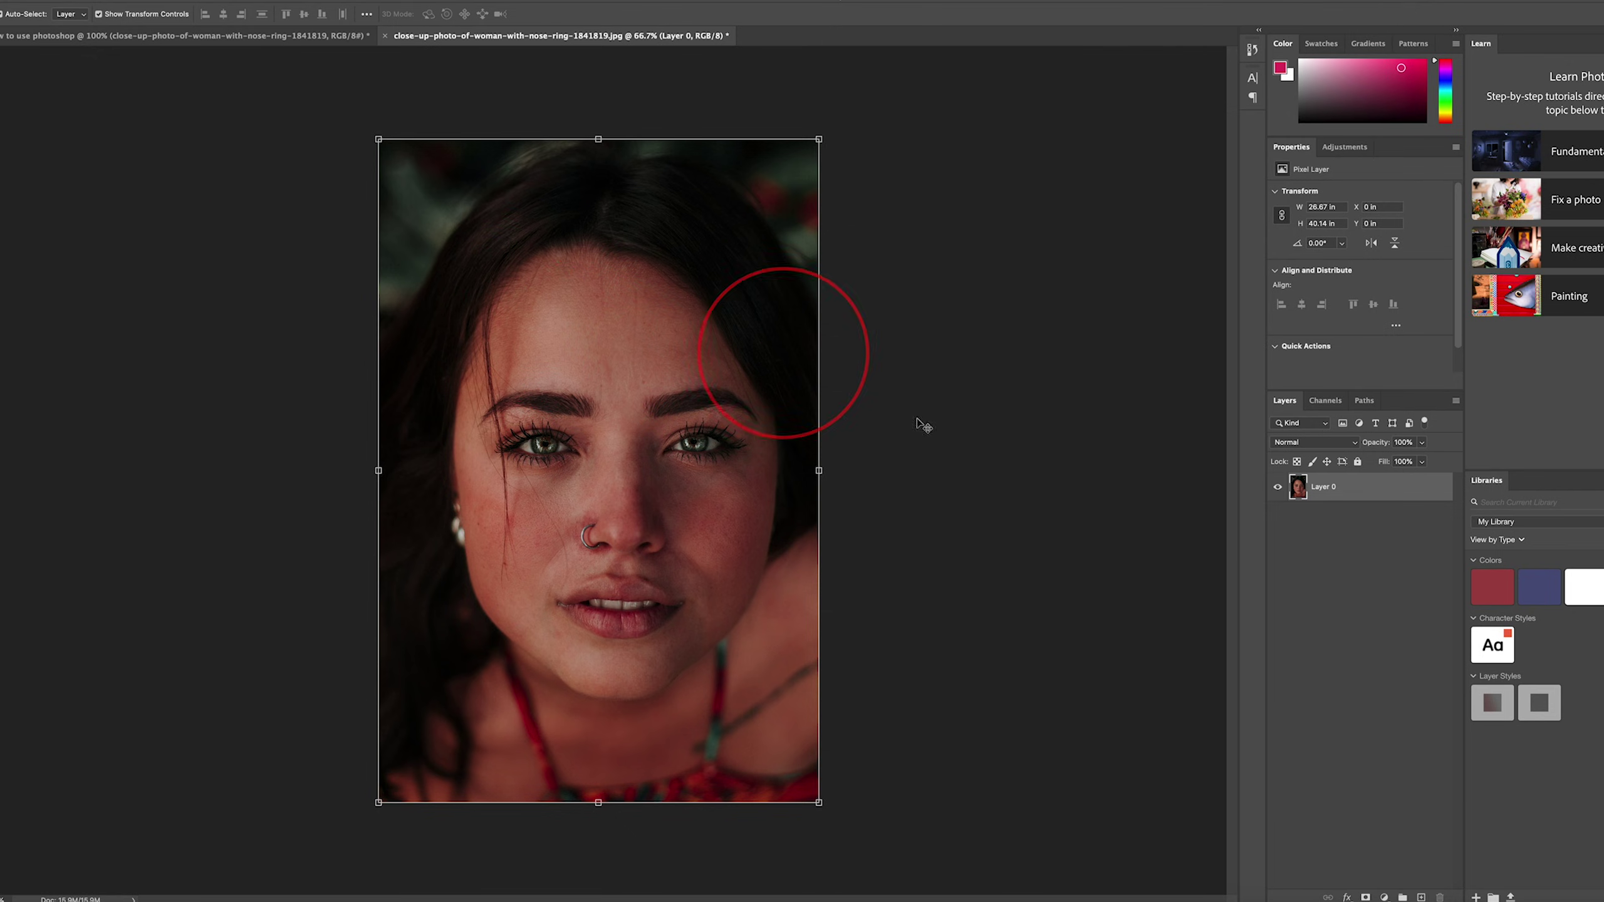
Toggle the portrait layer's visibility off and on repeatedly, leaving the layer shown
{"action": "left_click", "coordinate": [1278, 490]}
{"action": "left_click", "coordinate": [1278, 490]}
{"action": "left_click", "coordinate": [1278, 491]}
{"action": "left_click", "coordinate": [1279, 491]}
{"action": "left_click", "coordinate": [1278, 491]}
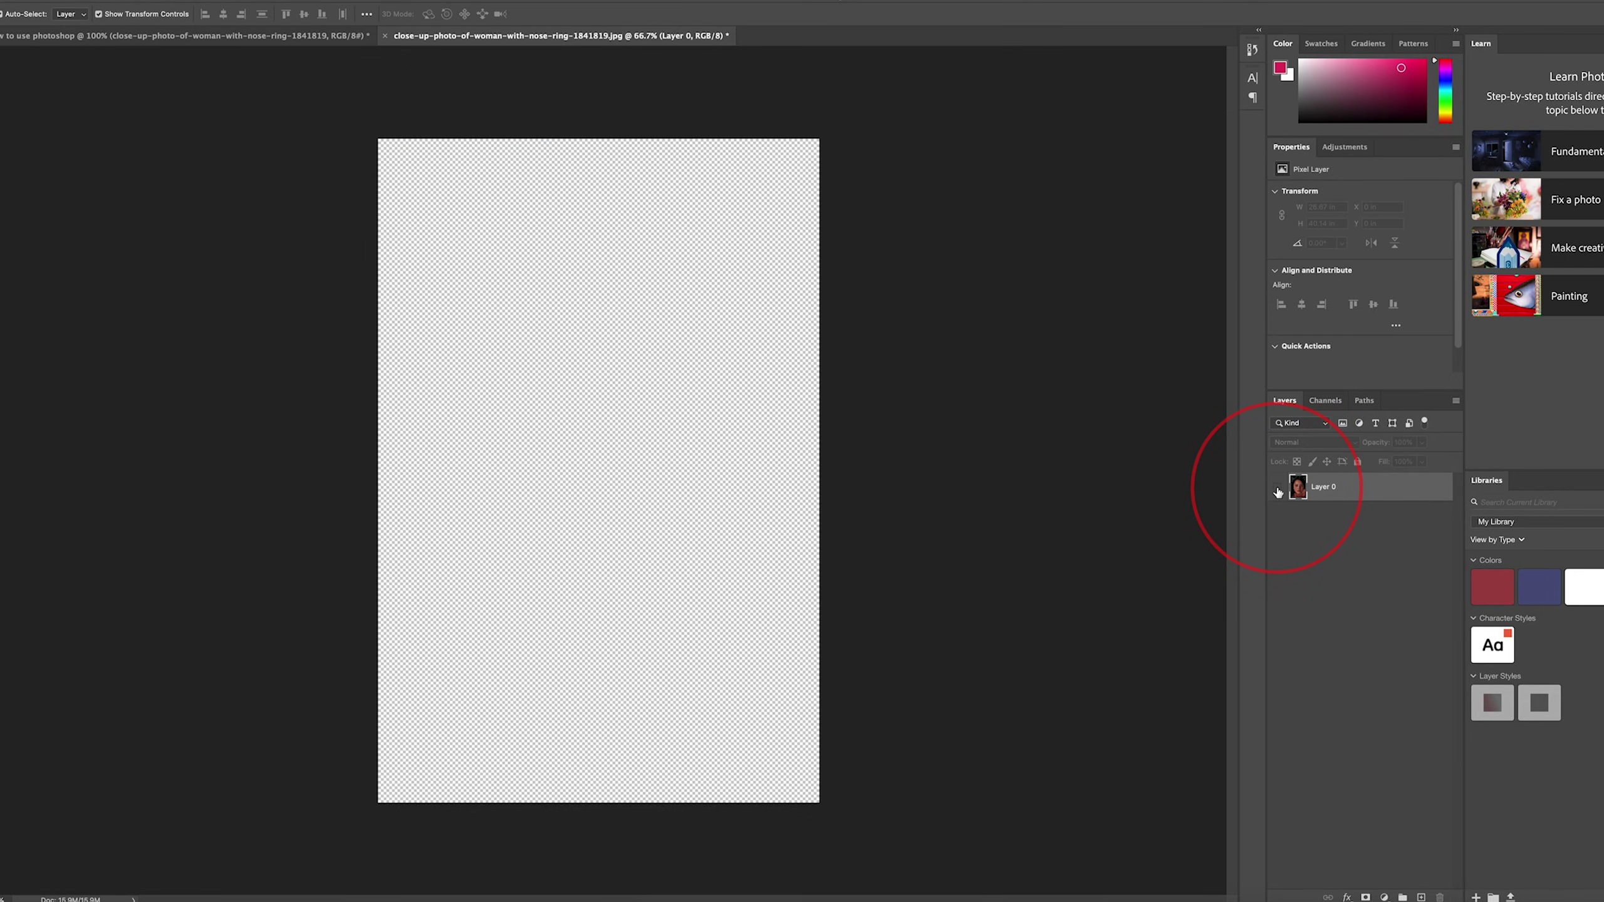
{"action": "left_click", "coordinate": [1277, 491]}
{"action": "left_click", "coordinate": [1277, 491]}
{"action": "left_click", "coordinate": [1278, 490]}
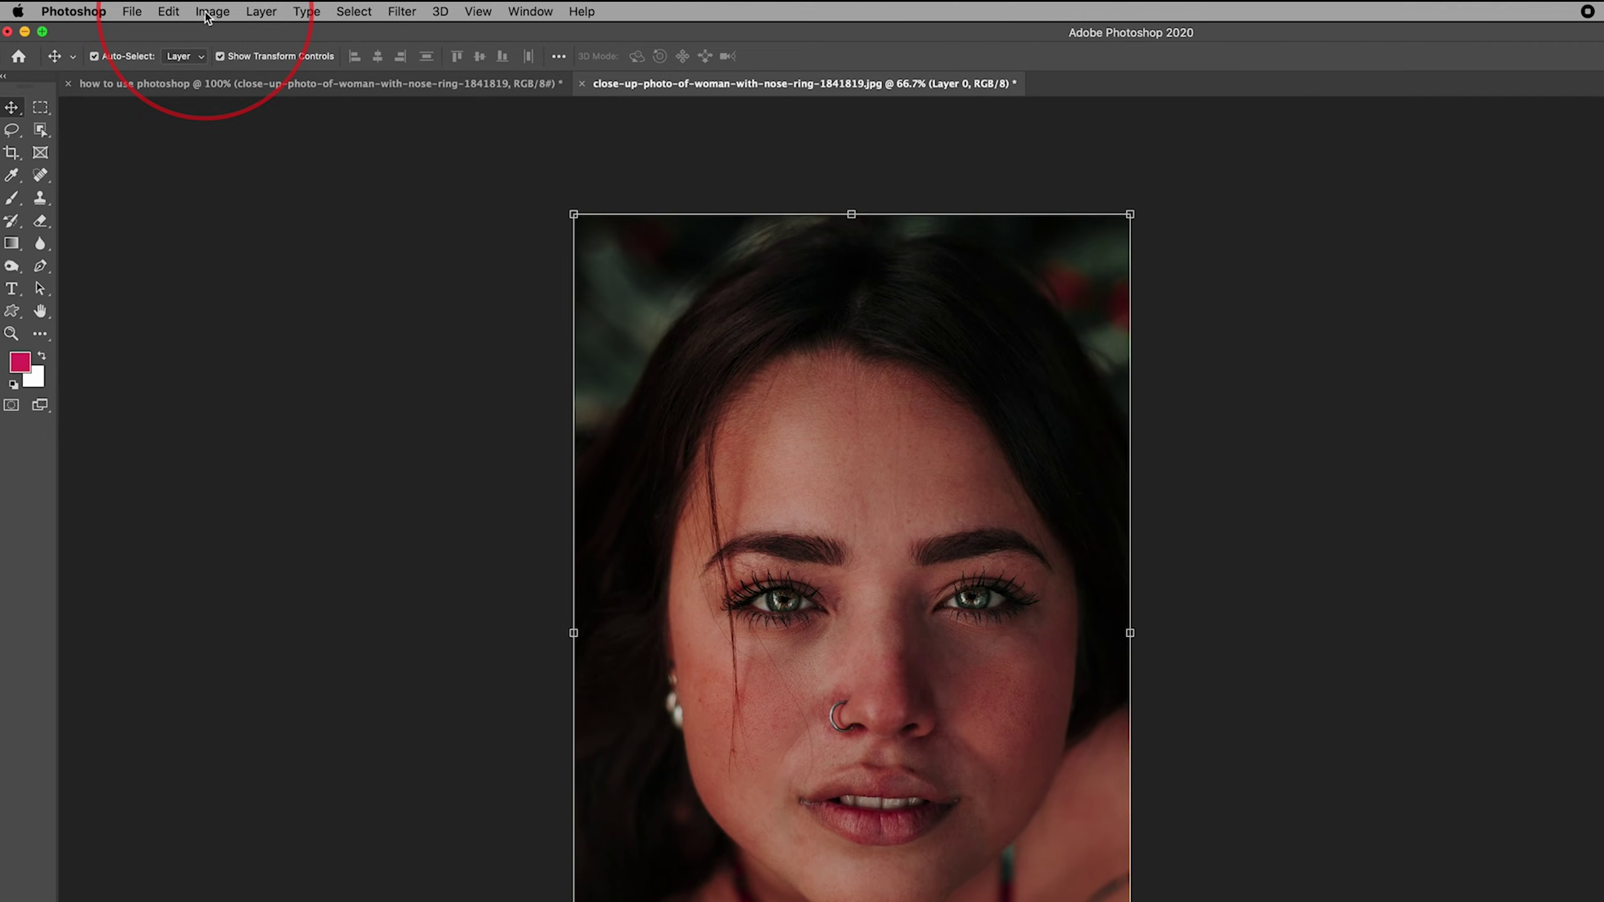
Apply a Brightness/Contrast adjustment to the portrait with Brightness 74 and Contrast 26
{"action": "left_click", "coordinate": [218, 14]}
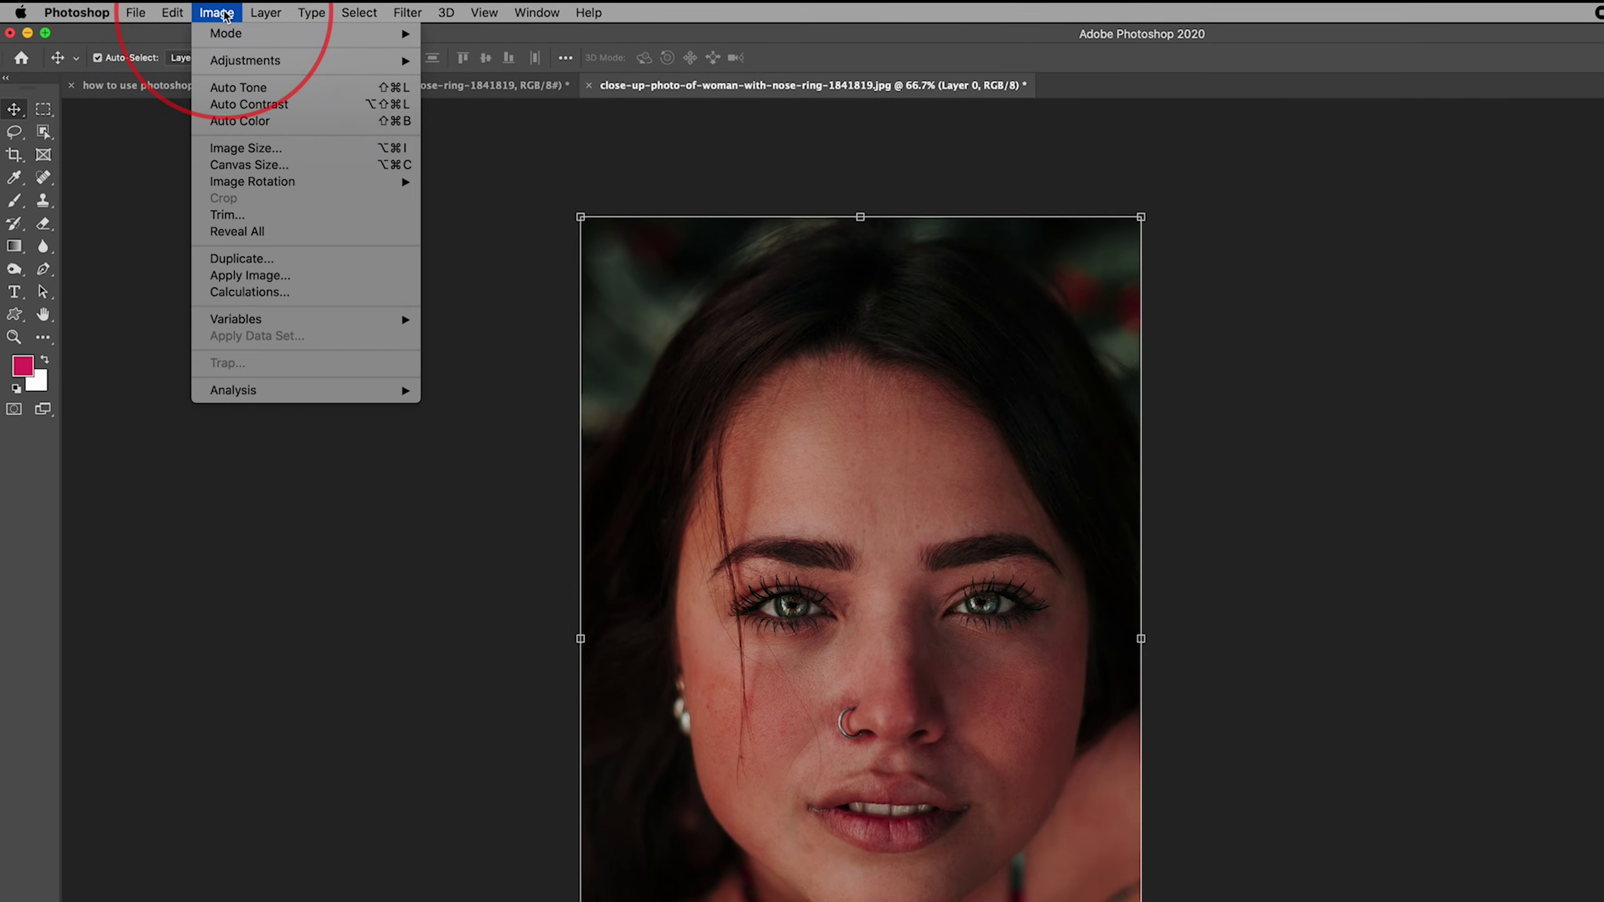
{"action": "mouse_move", "coordinate": [288, 60]}
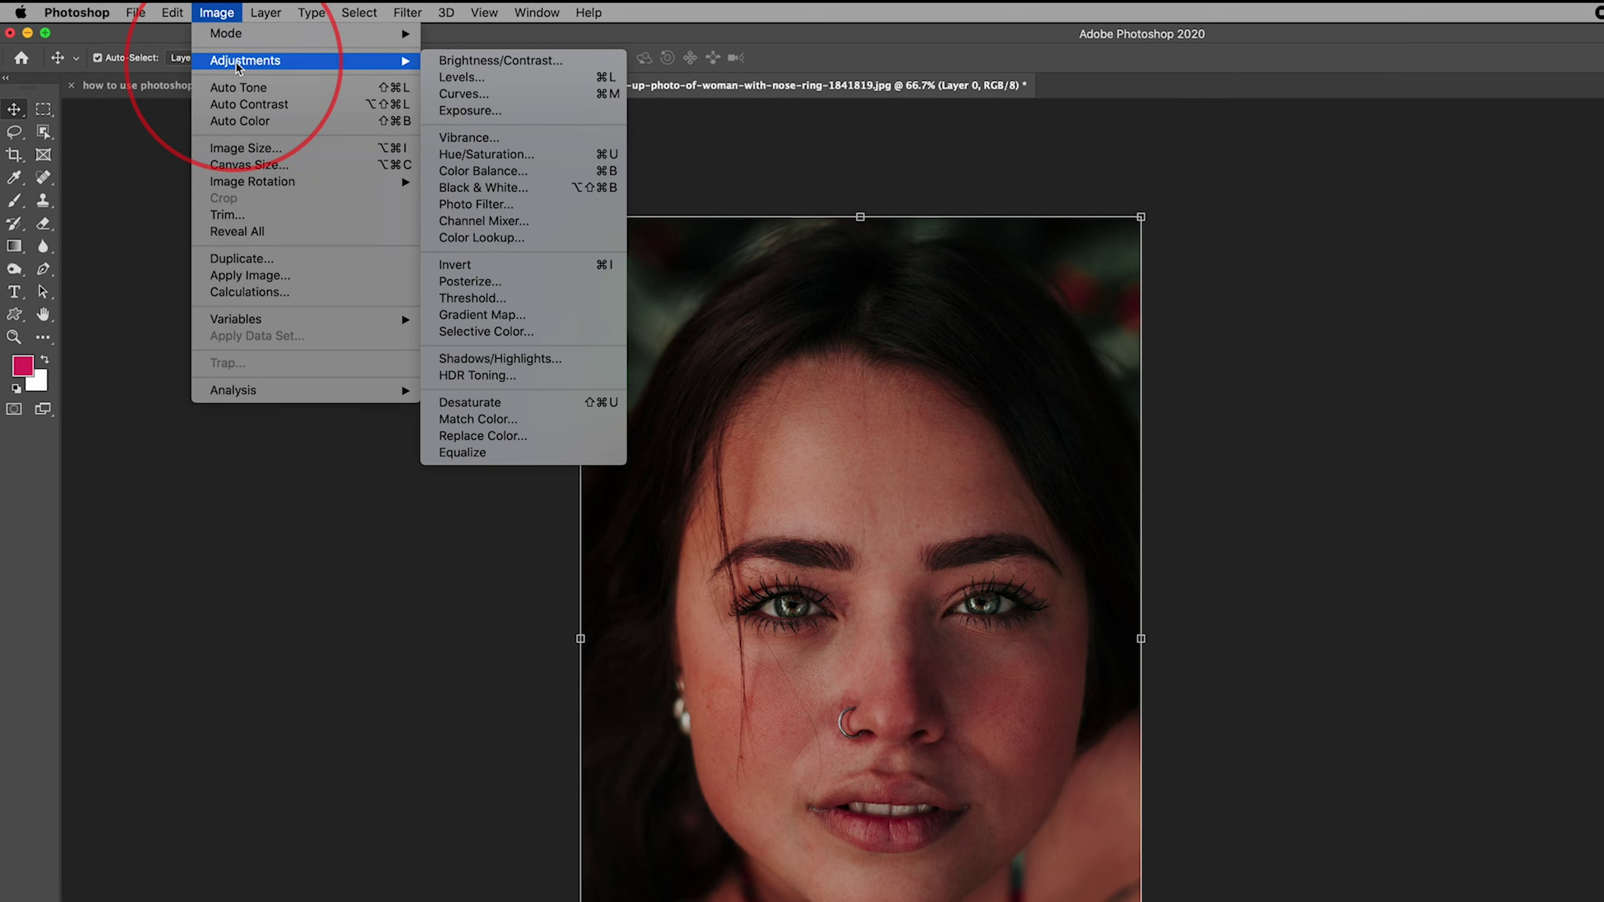
{"action": "left_click", "coordinate": [474, 62]}
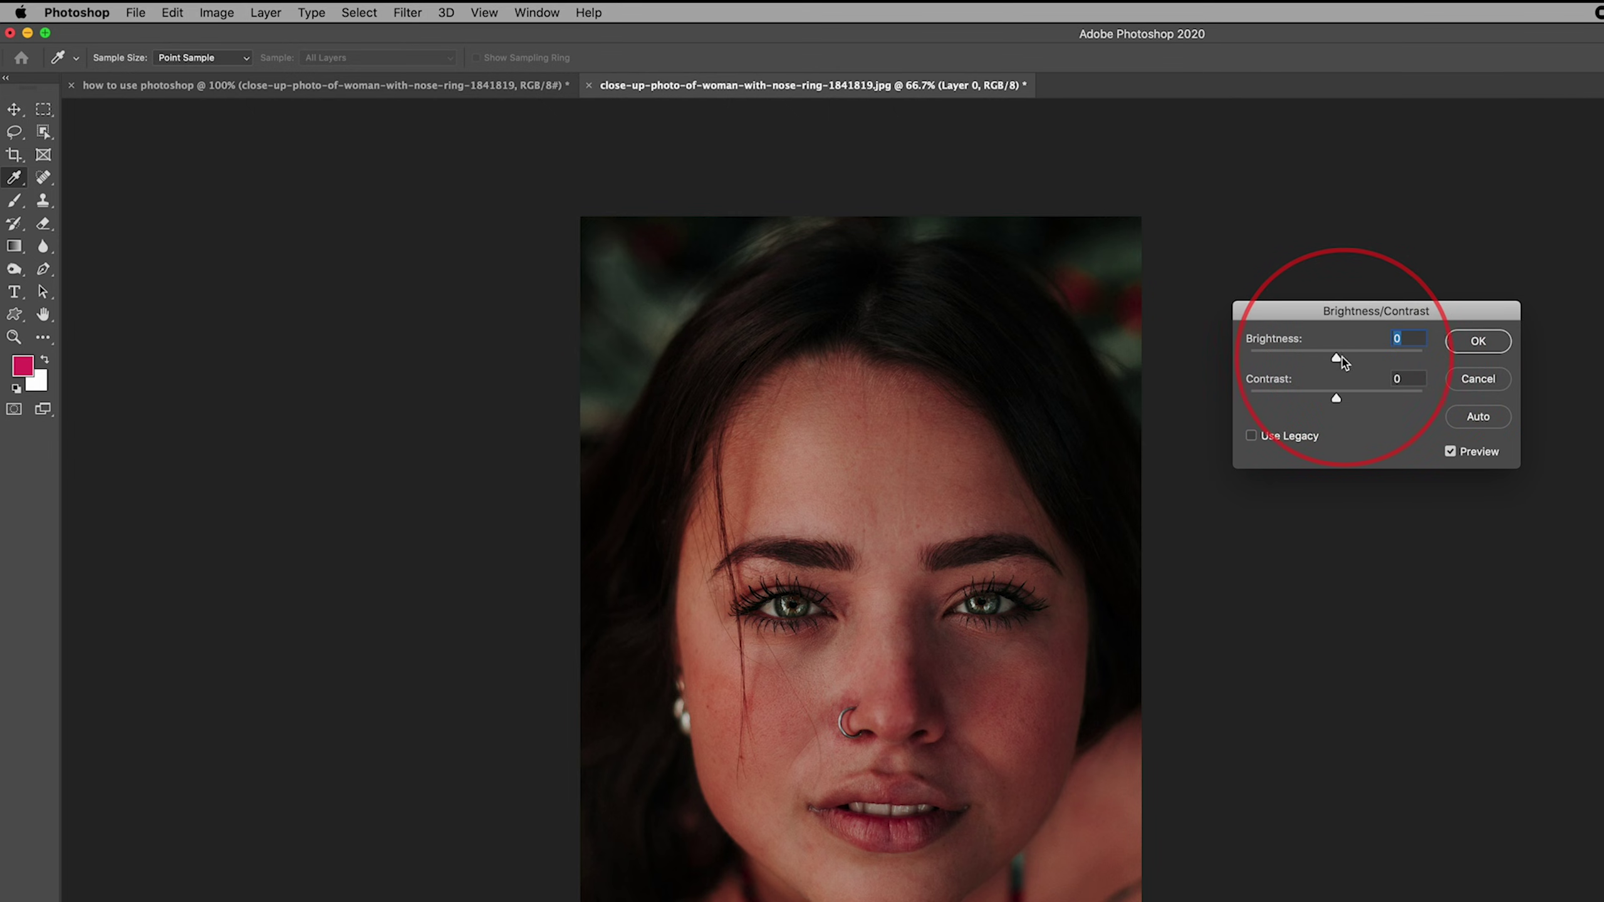
{"action": "left_click_drag", "start_coordinate": [1336, 359], "coordinate": [1377, 361]}
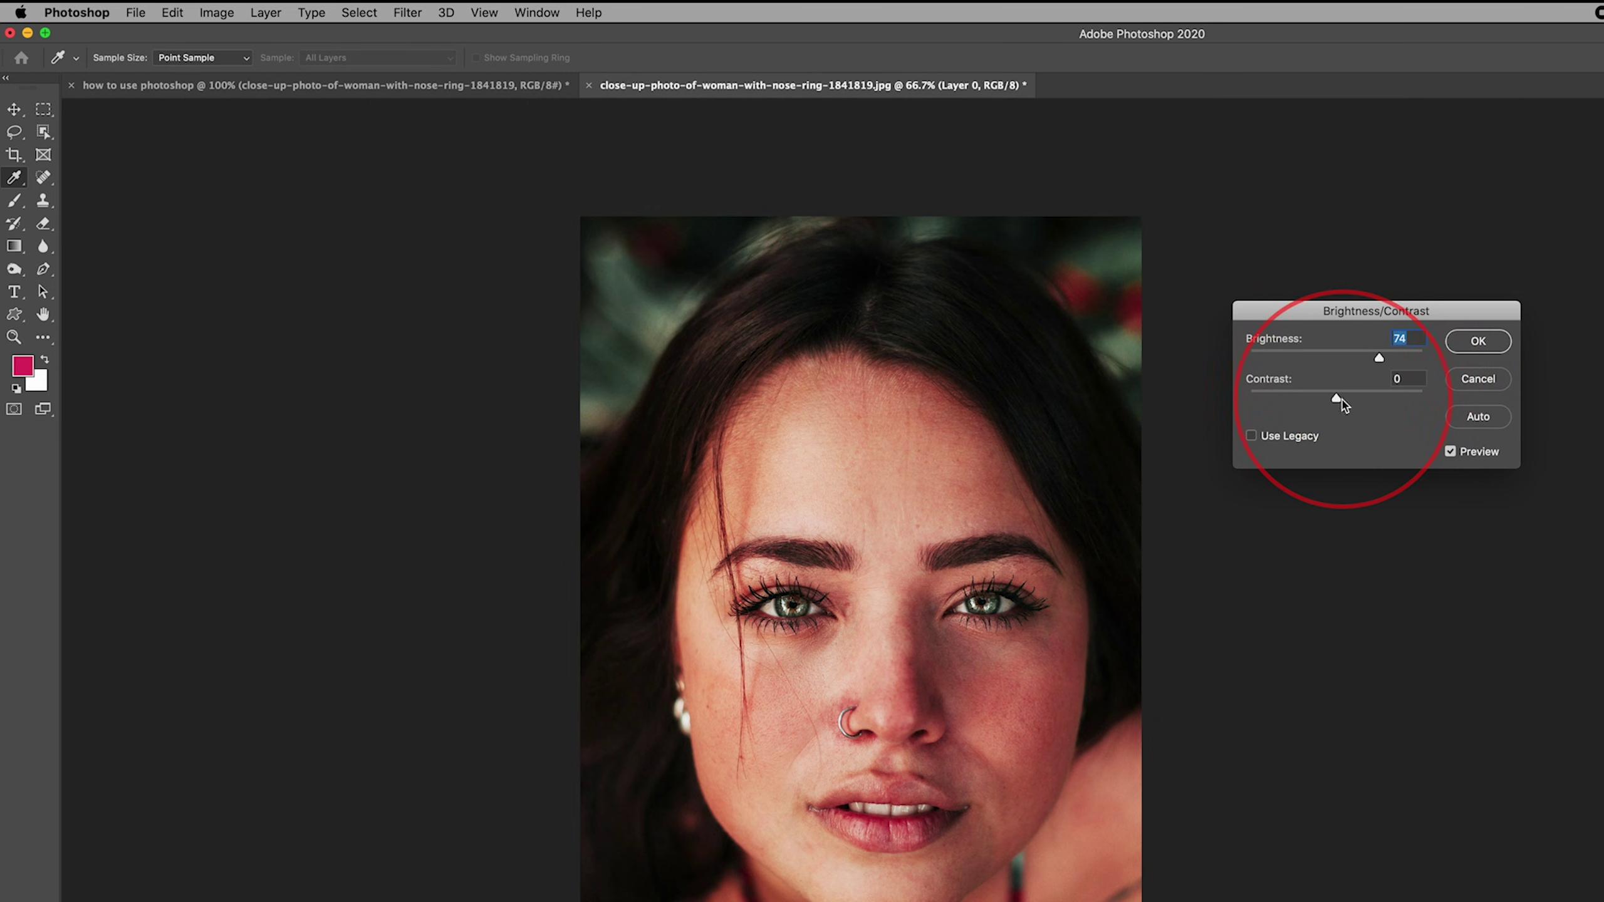
{"action": "mouse_move", "coordinate": [1337, 404]}
{"action": "left_mouse_down"}
{"action": "mouse_move", "coordinate": [1250, 405]}
{"action": "mouse_move", "coordinate": [1367, 414]}
{"action": "left_mouse_up"}
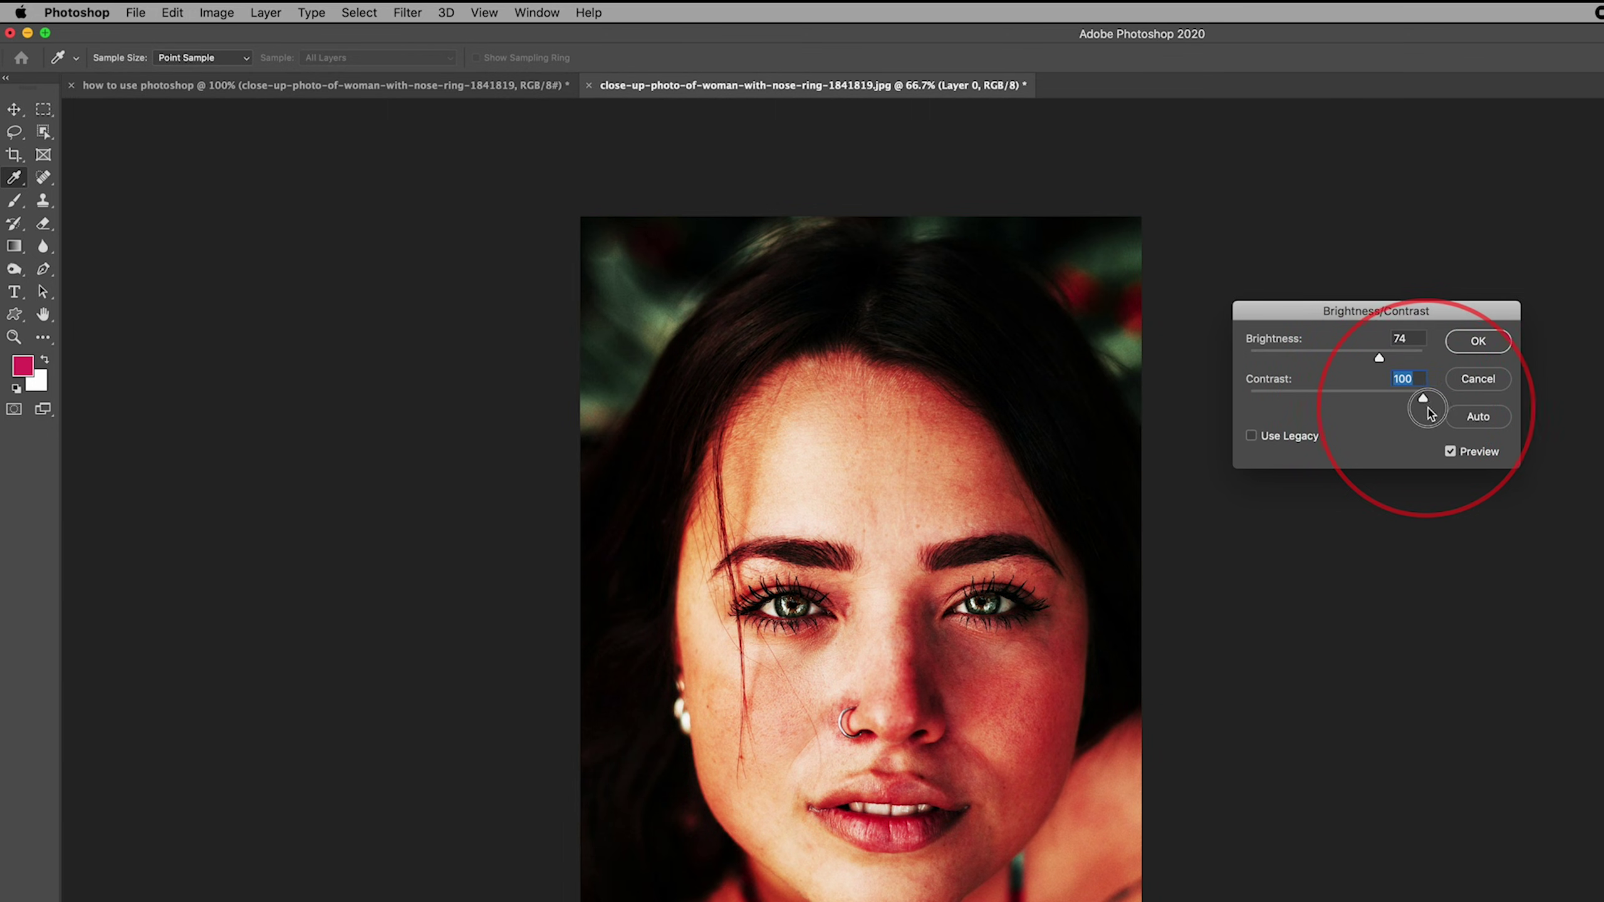
{"action": "left_click_drag", "start_coordinate": [1332, 405], "coordinate": [1361, 407]}
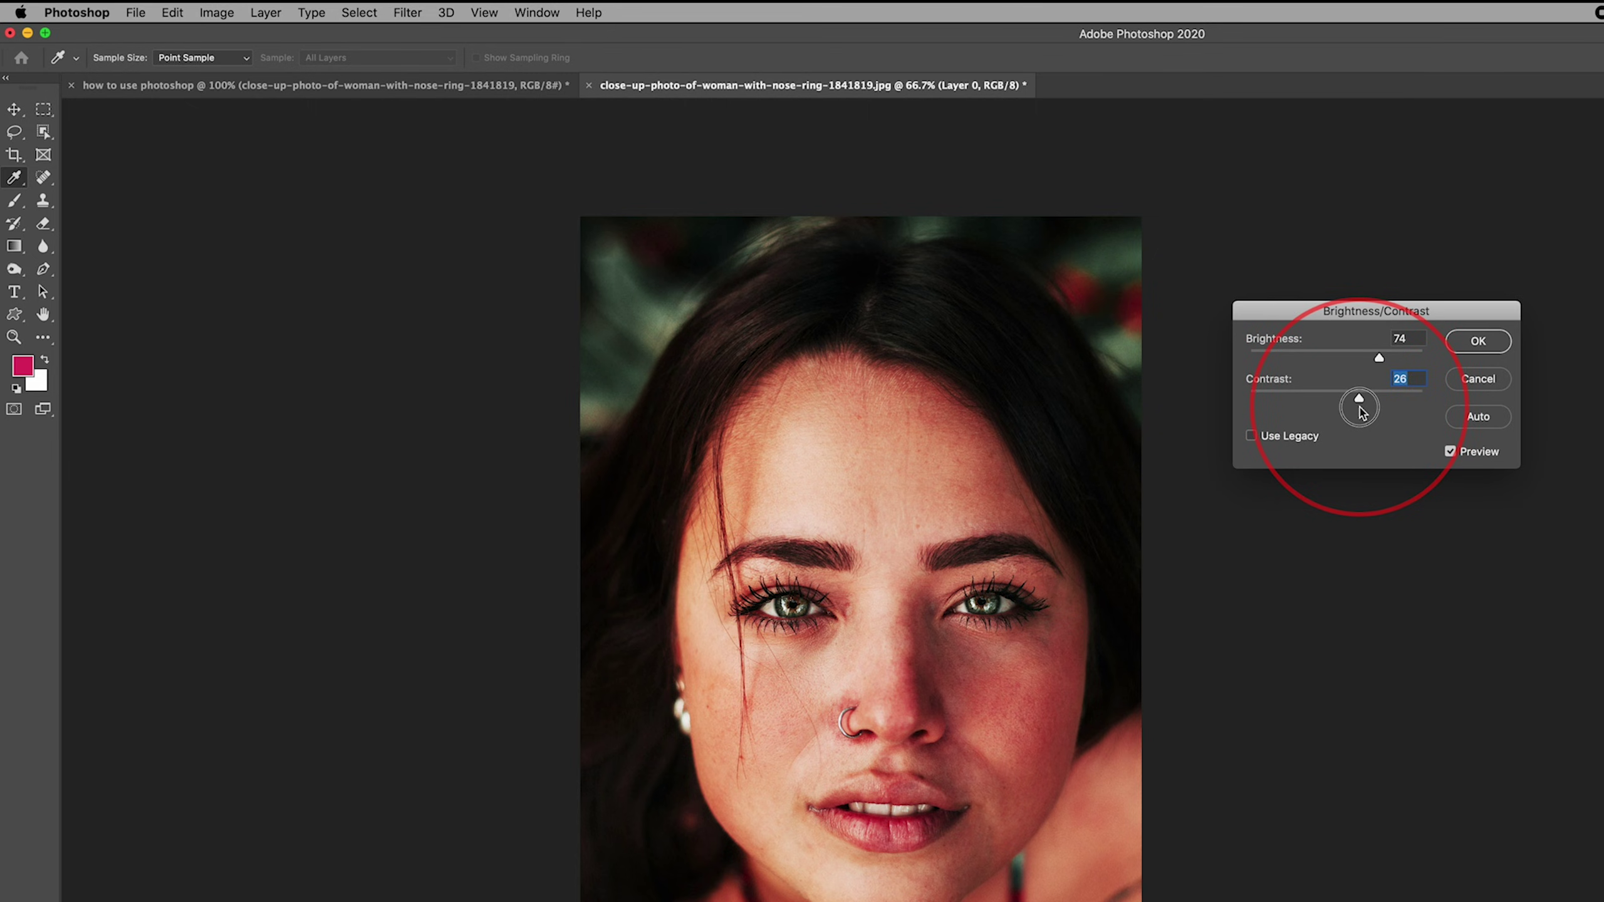
{"action": "left_click", "coordinate": [1475, 344]}
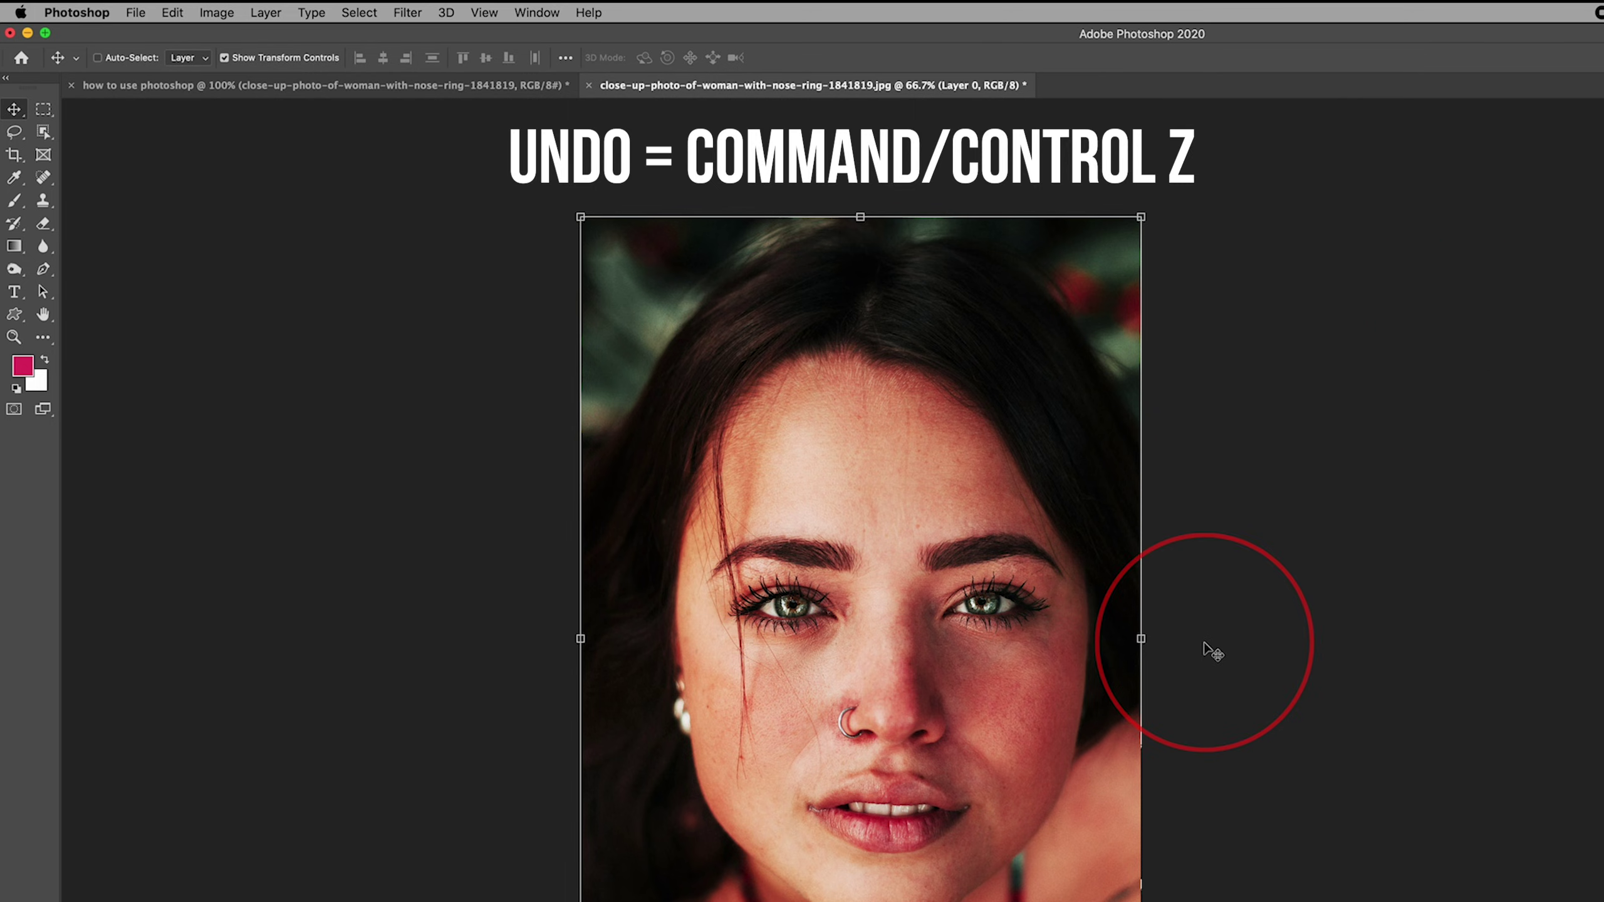
Undo the Brightness/Contrast adjustment on the portrait and redo it
{"action": "key", "text": "super+z"}
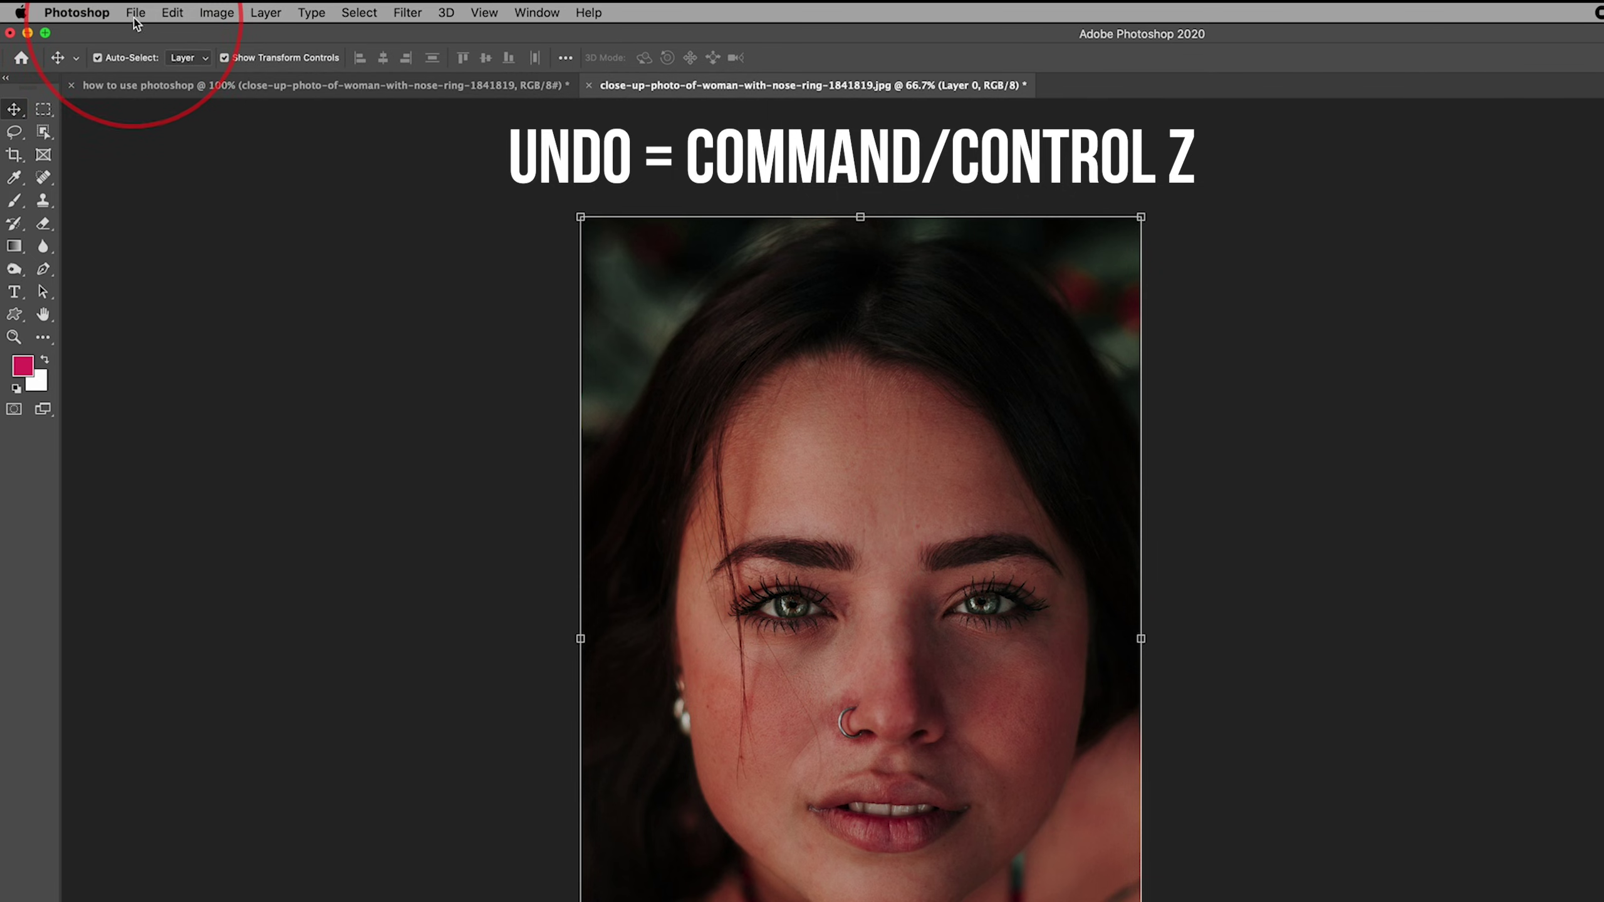
{"action": "left_click", "coordinate": [172, 12]}
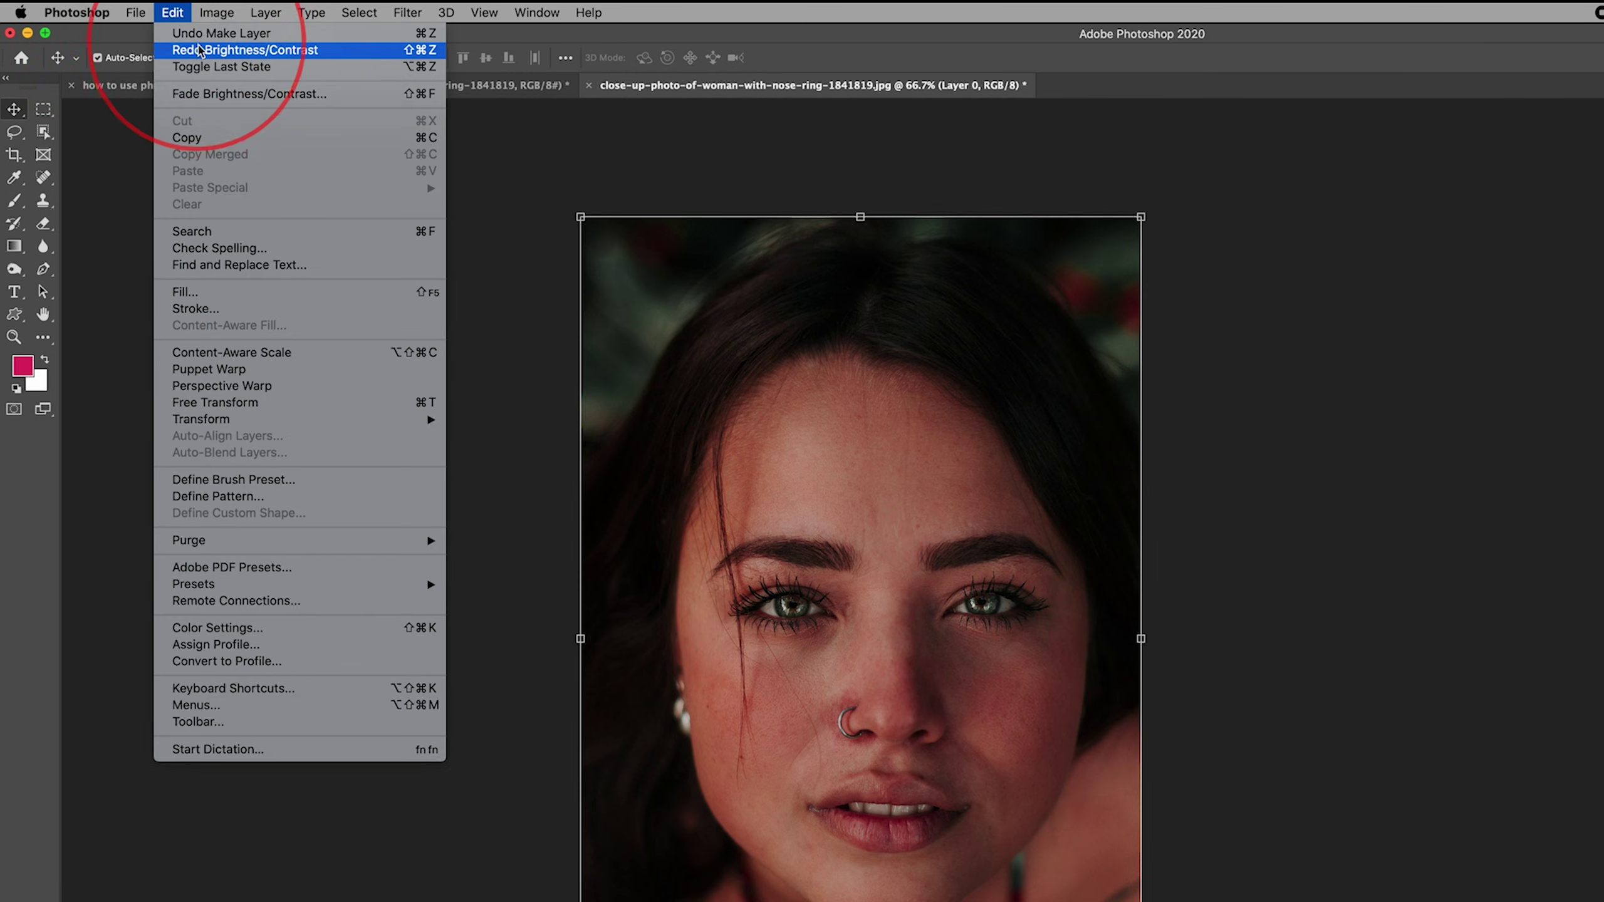
{"action": "left_click", "coordinate": [239, 50]}
{"action": "left_click", "coordinate": [171, 13]}
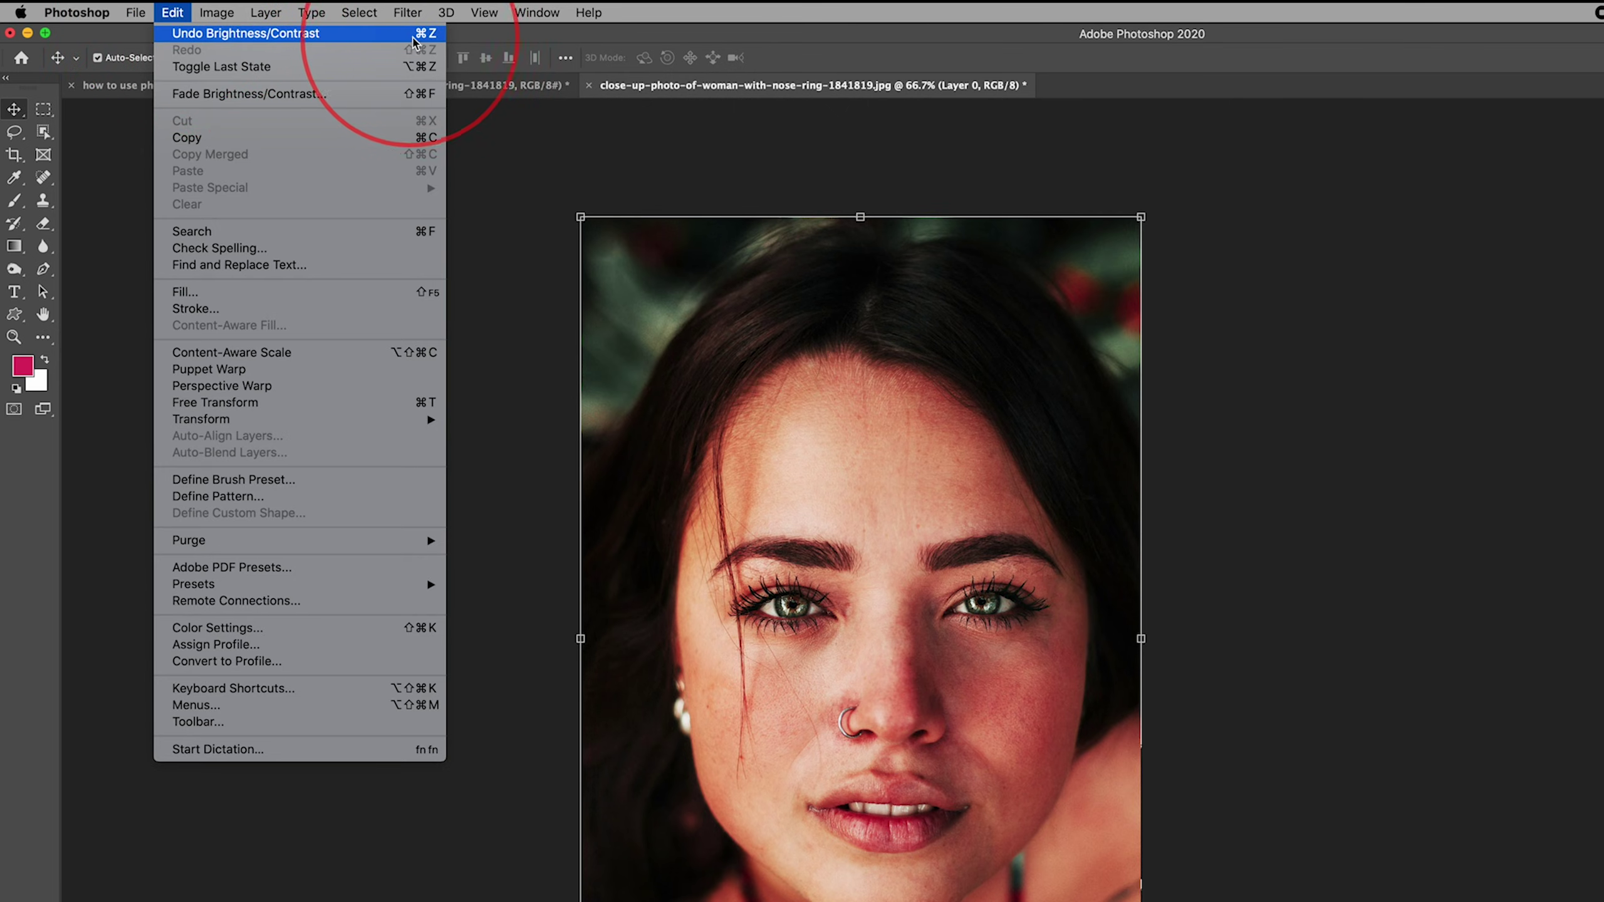
{"action": "left_click", "coordinate": [559, 173]}
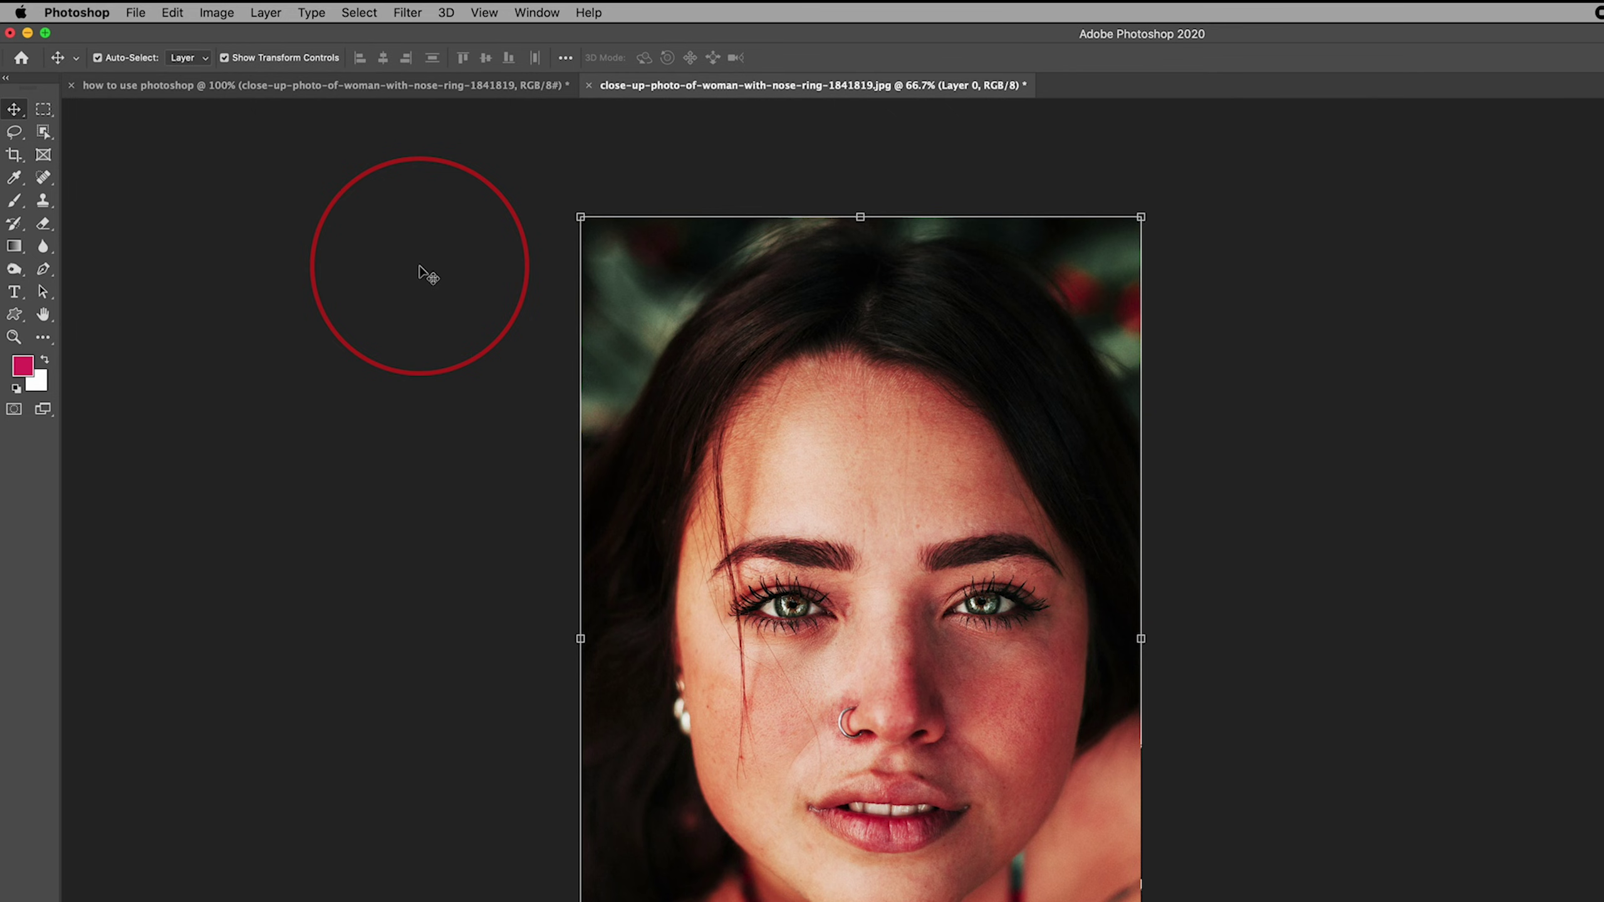
Apply a Vibrance adjustment to the portrait with Vibrance +41 and Saturation +1
{"action": "left_click", "coordinate": [217, 12]}
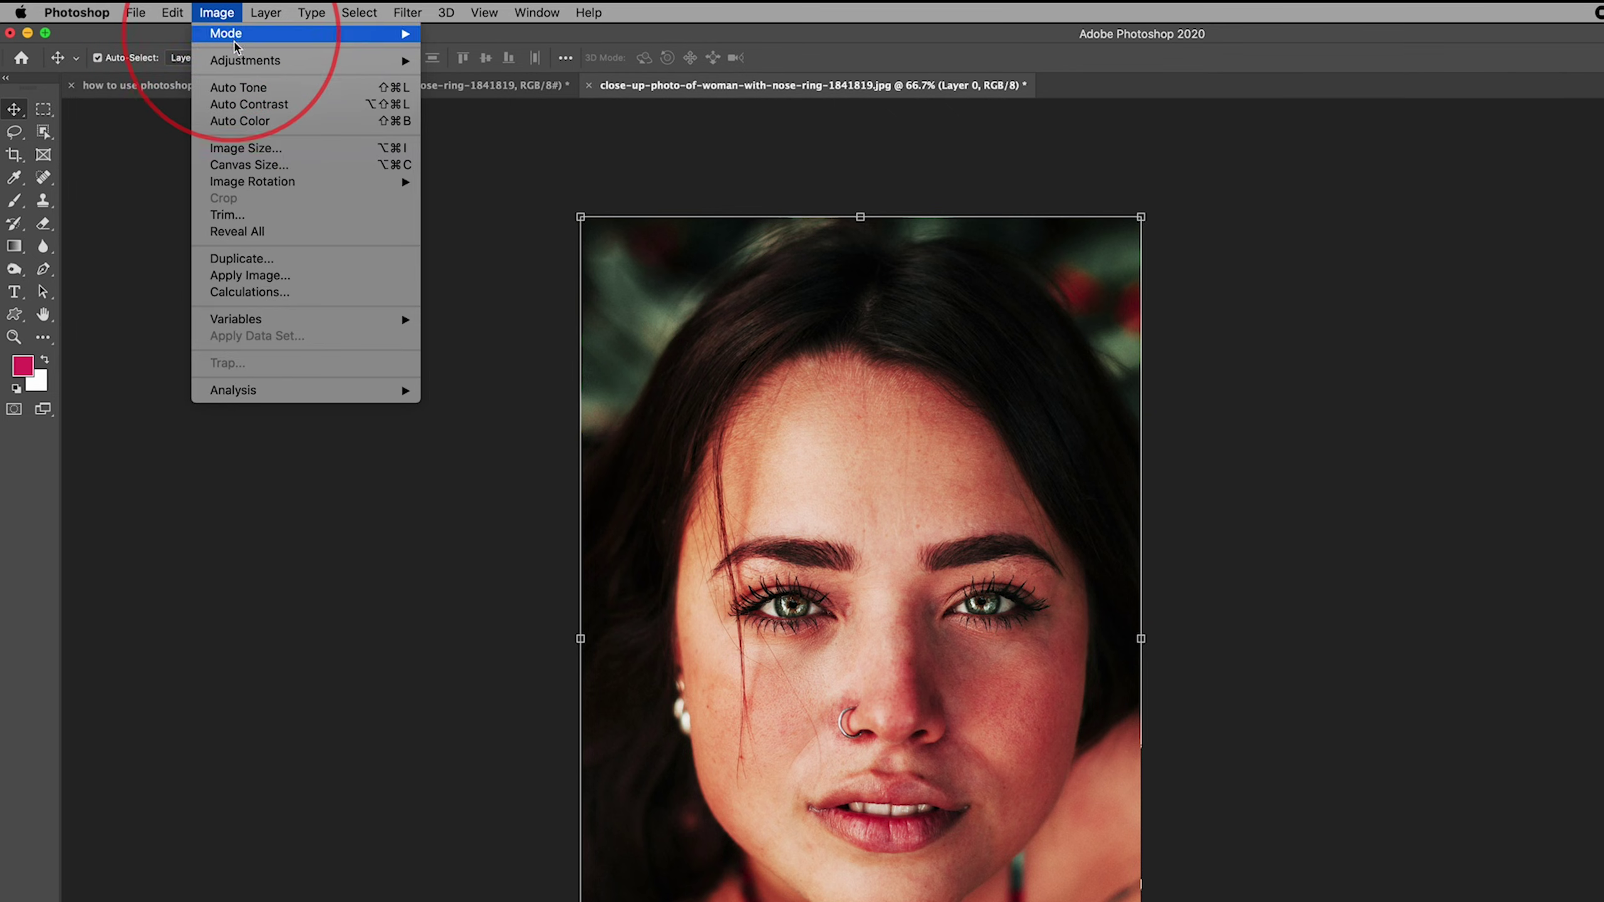
{"action": "mouse_move", "coordinate": [246, 60]}
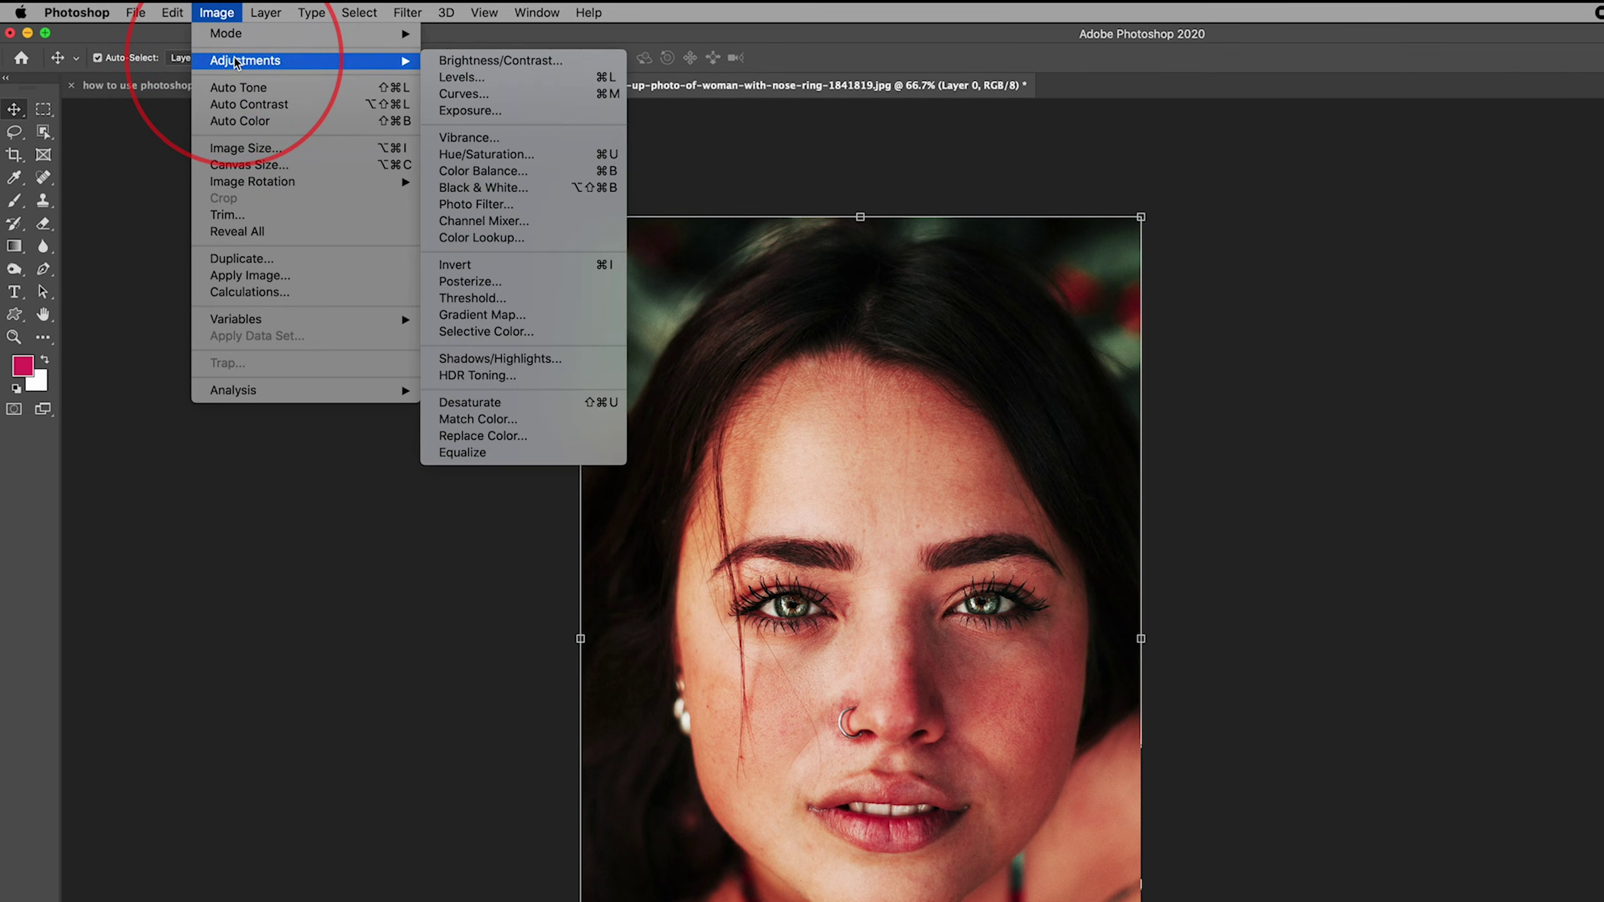
{"action": "left_click", "coordinate": [471, 138]}
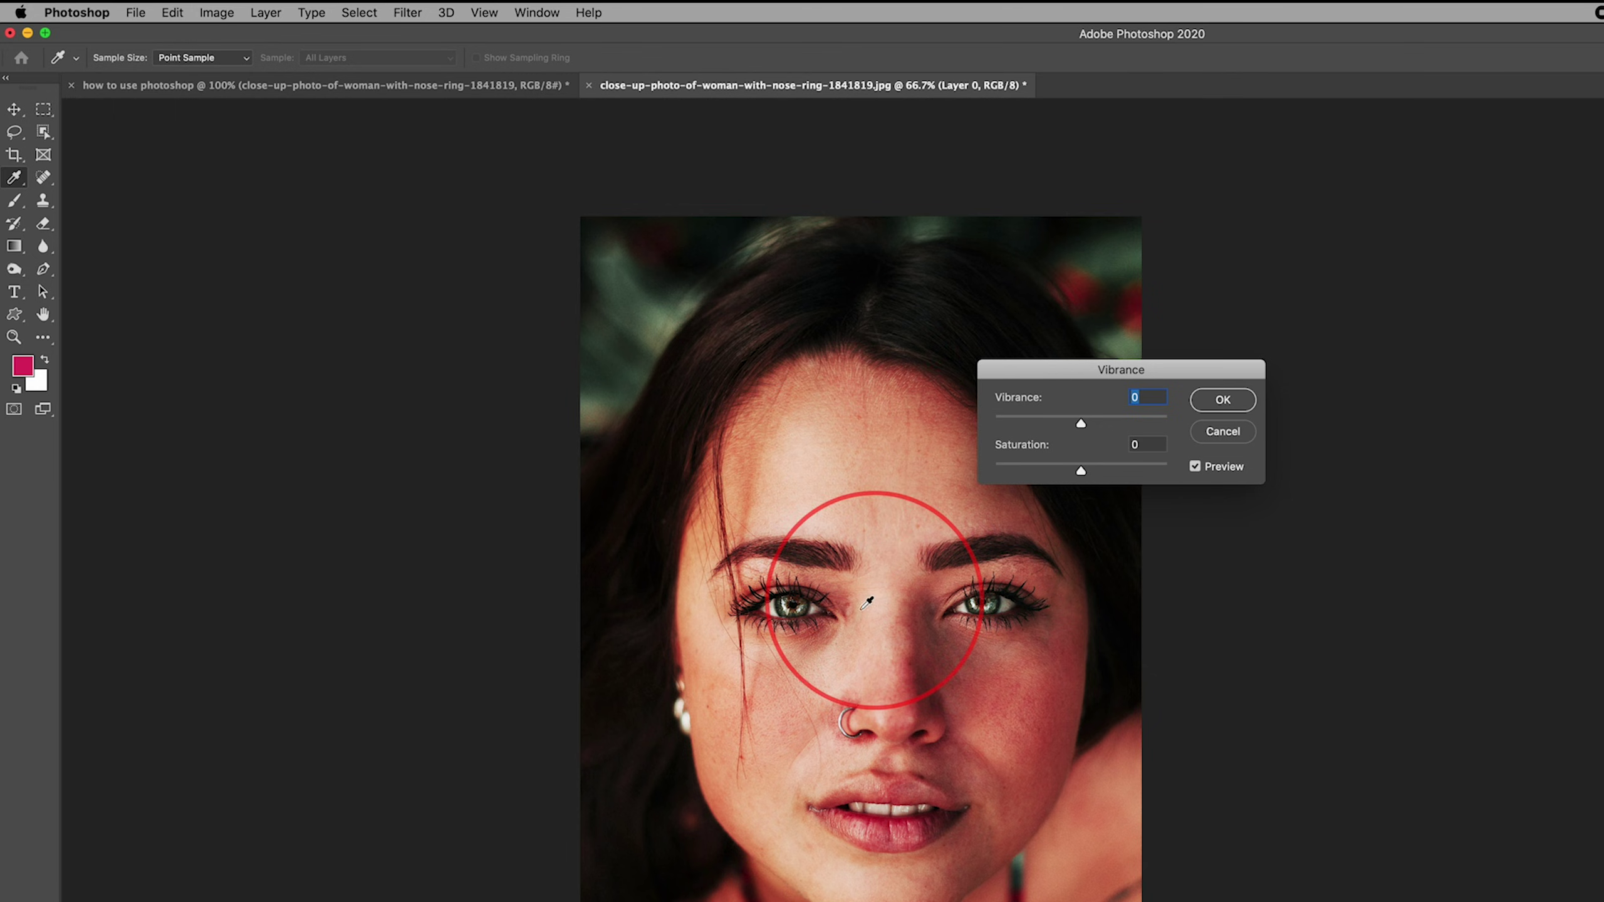
{"action": "left_click_drag", "start_coordinate": [1082, 426], "coordinate": [1116, 424]}
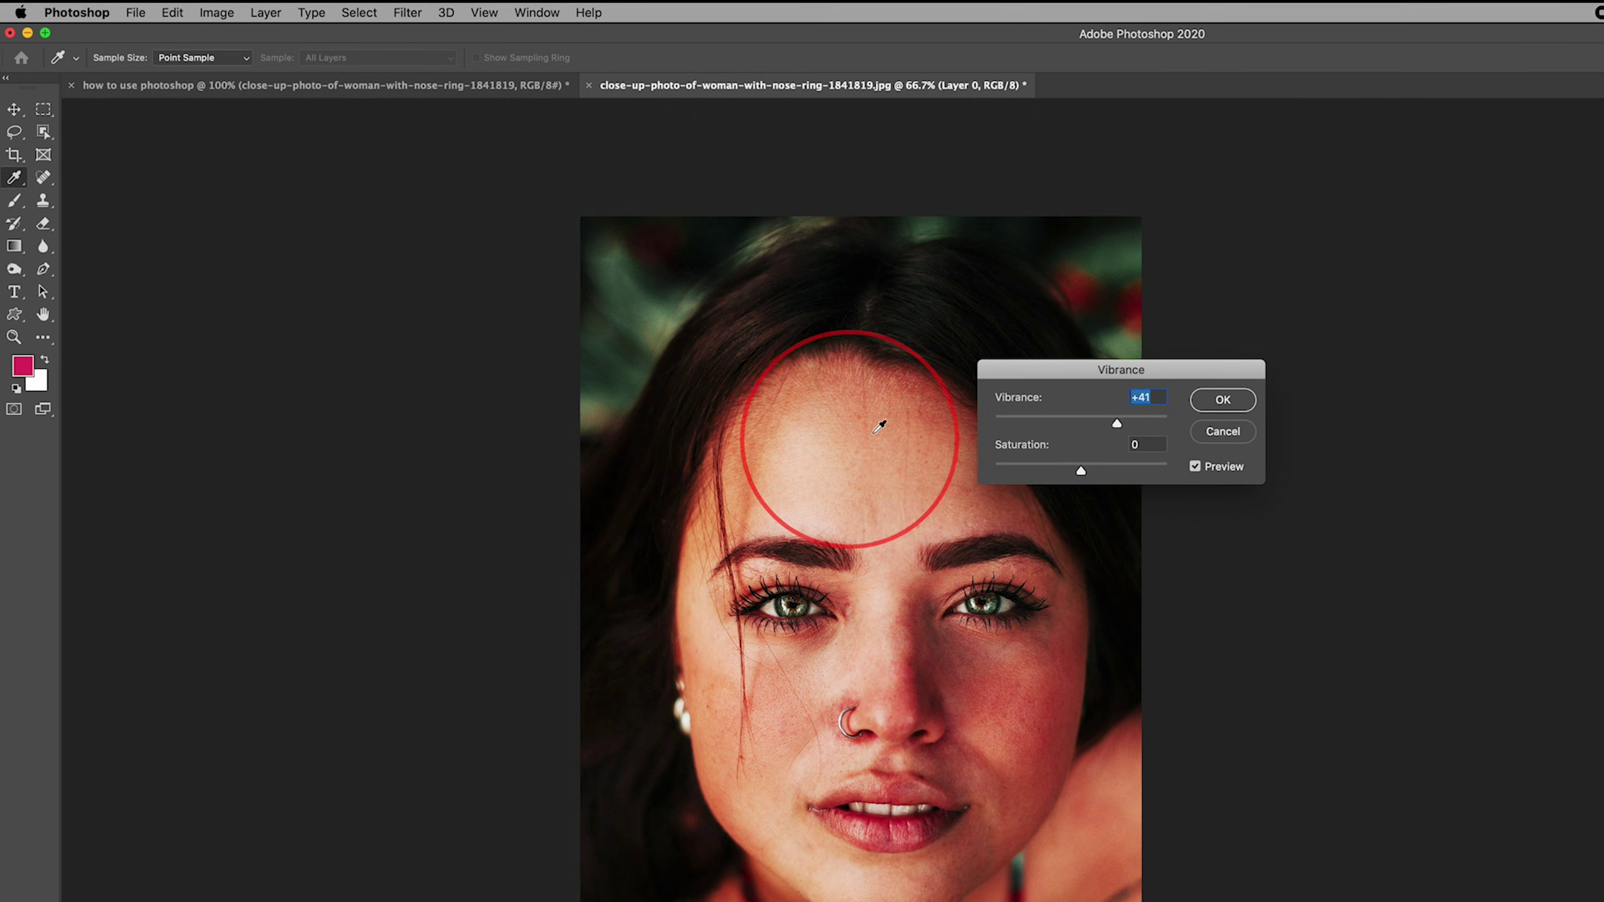
{"action": "mouse_move", "coordinate": [1086, 470]}
{"action": "left_mouse_down"}
{"action": "mouse_move", "coordinate": [1126, 475]}
{"action": "mouse_move", "coordinate": [1081, 472]}
{"action": "left_mouse_up"}
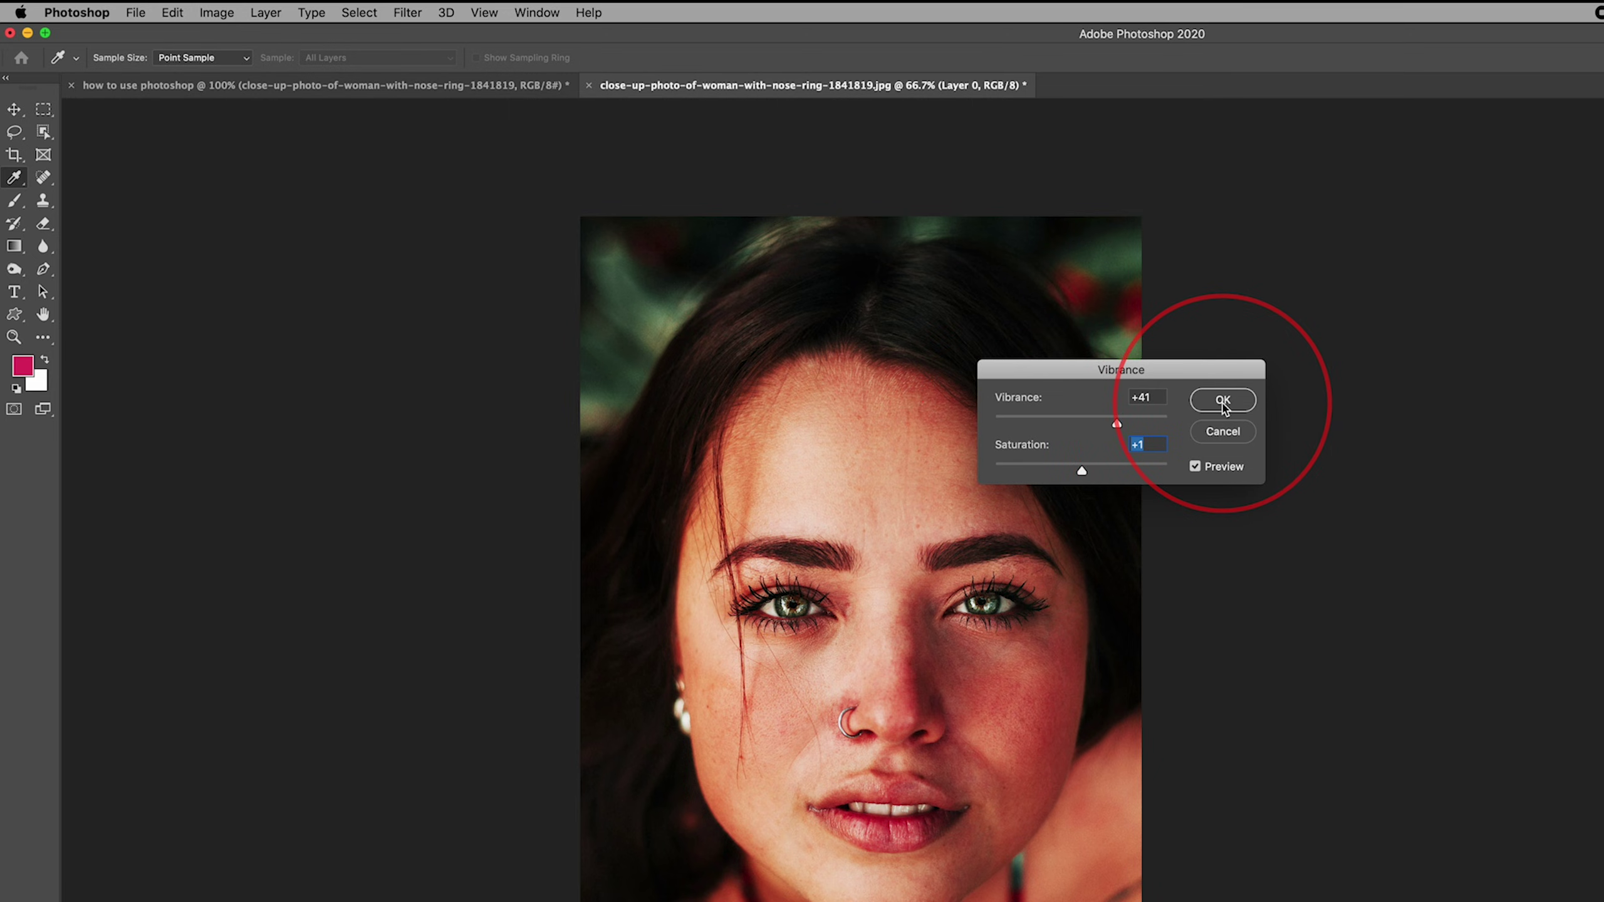
{"action": "left_click", "coordinate": [1202, 403]}
{"action": "key", "text": "v"}
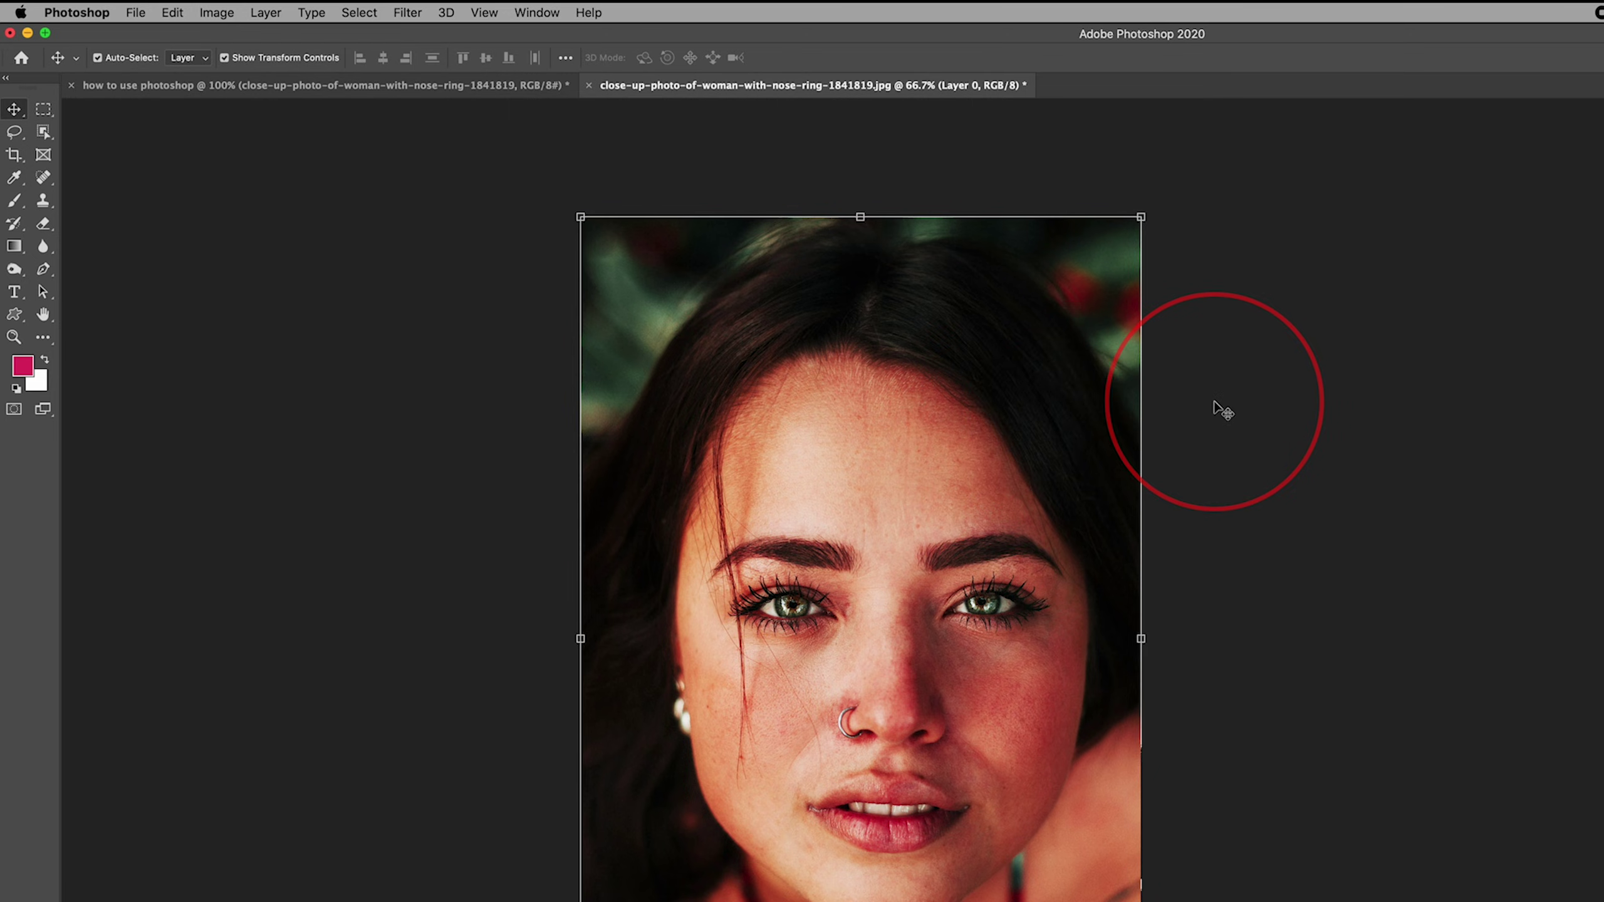
Preview a Black & White adjustment on the portrait with the Default preset and cancel it
{"action": "left_click", "coordinate": [217, 12]}
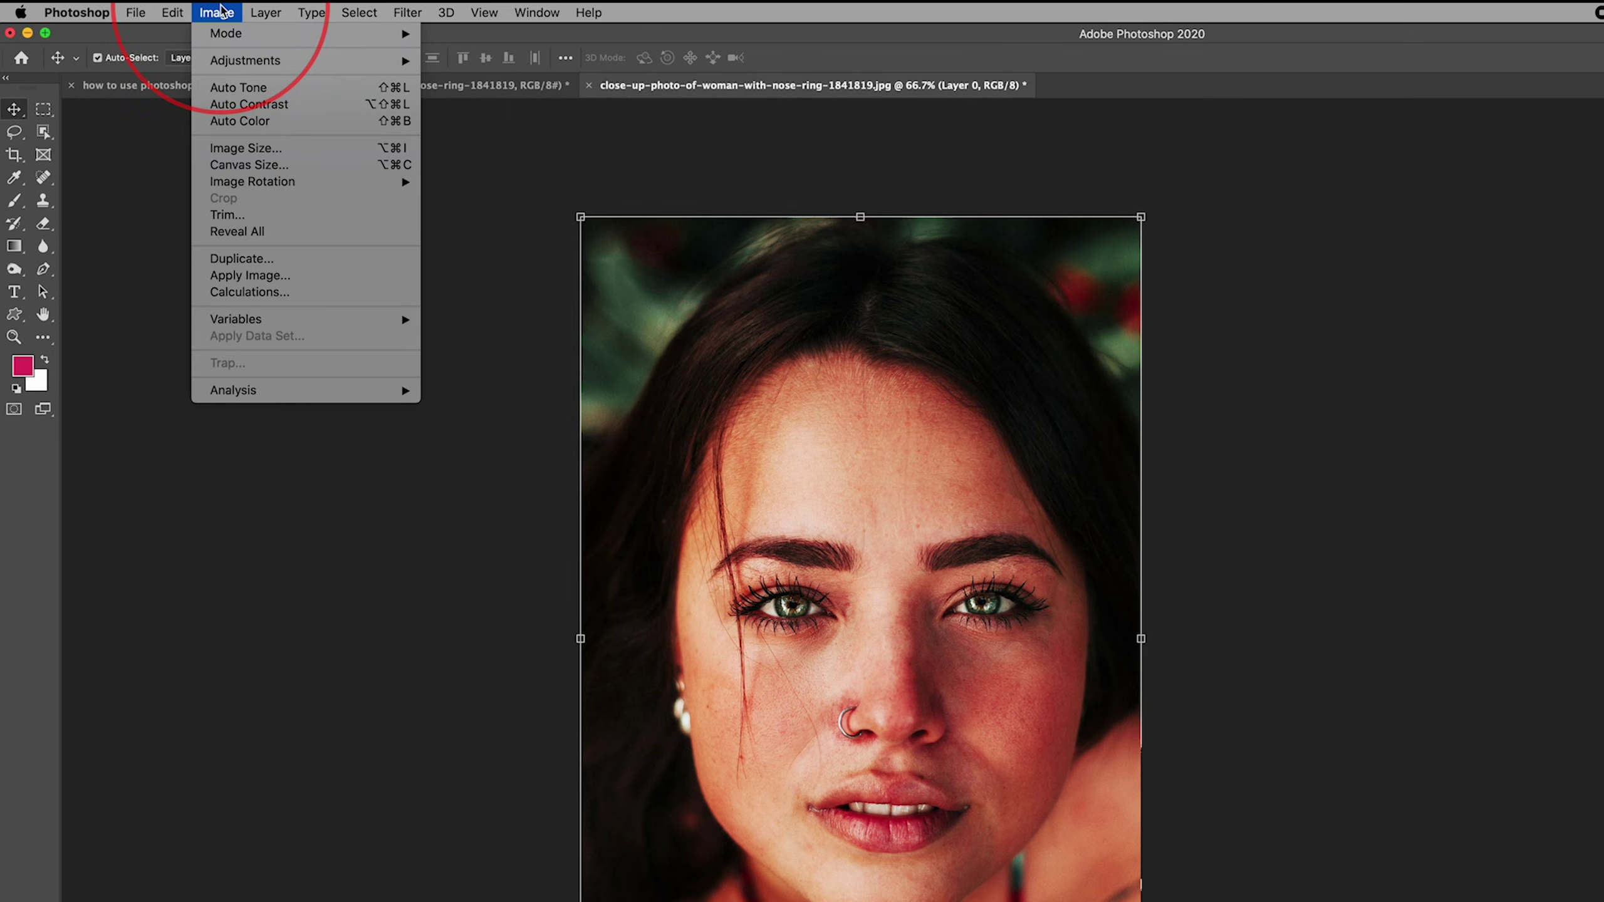
{"action": "mouse_move", "coordinate": [240, 60]}
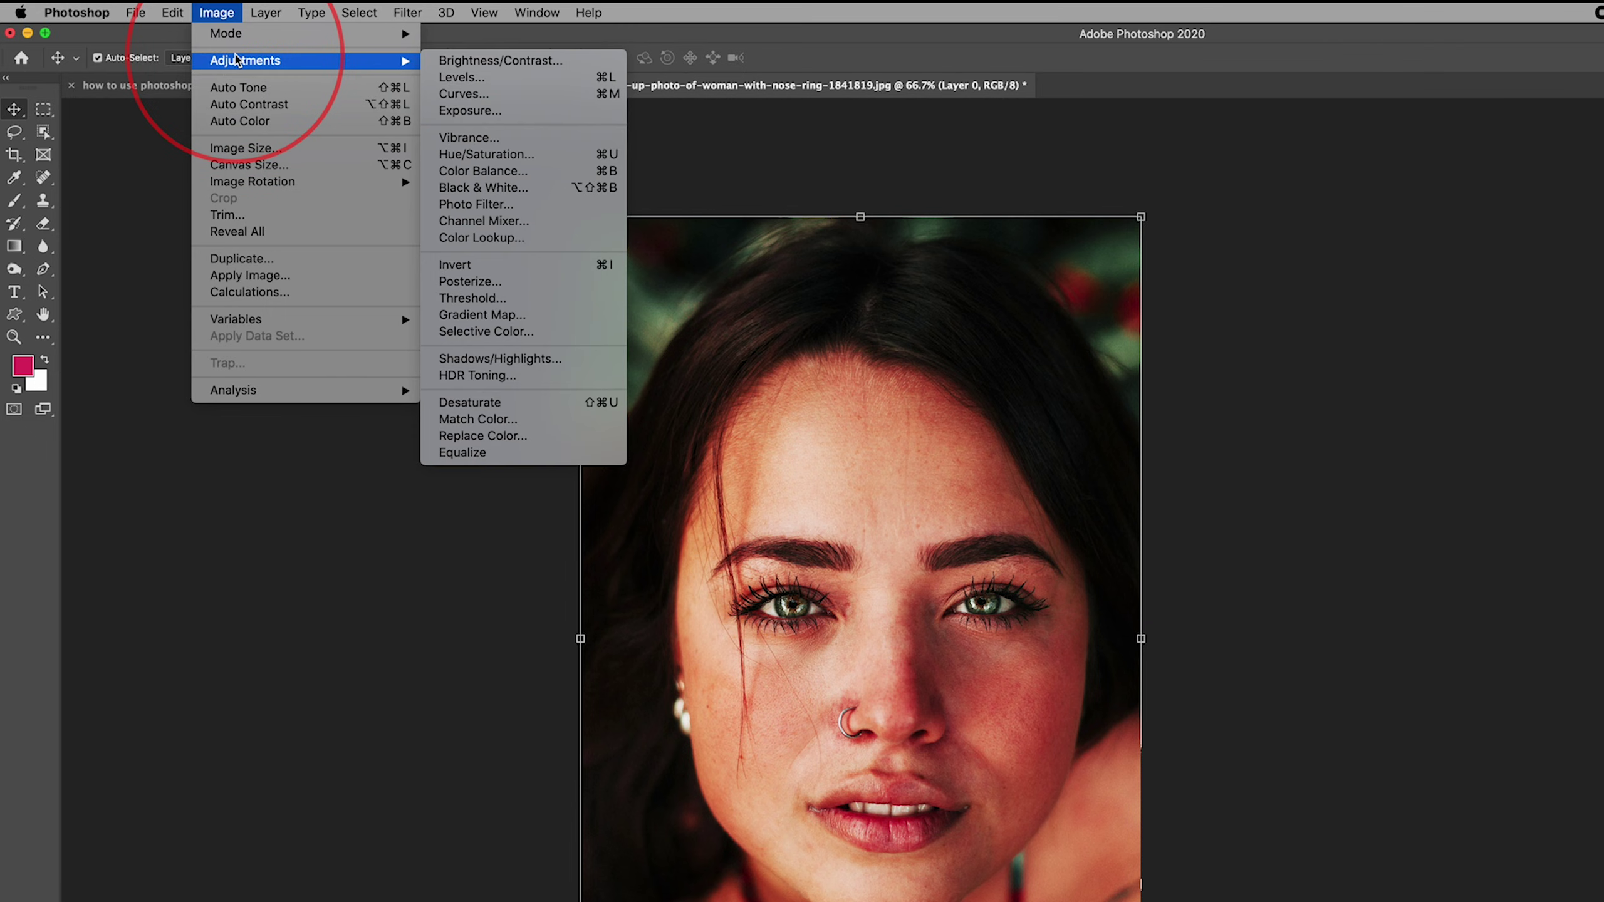
{"action": "left_click", "coordinate": [476, 188]}
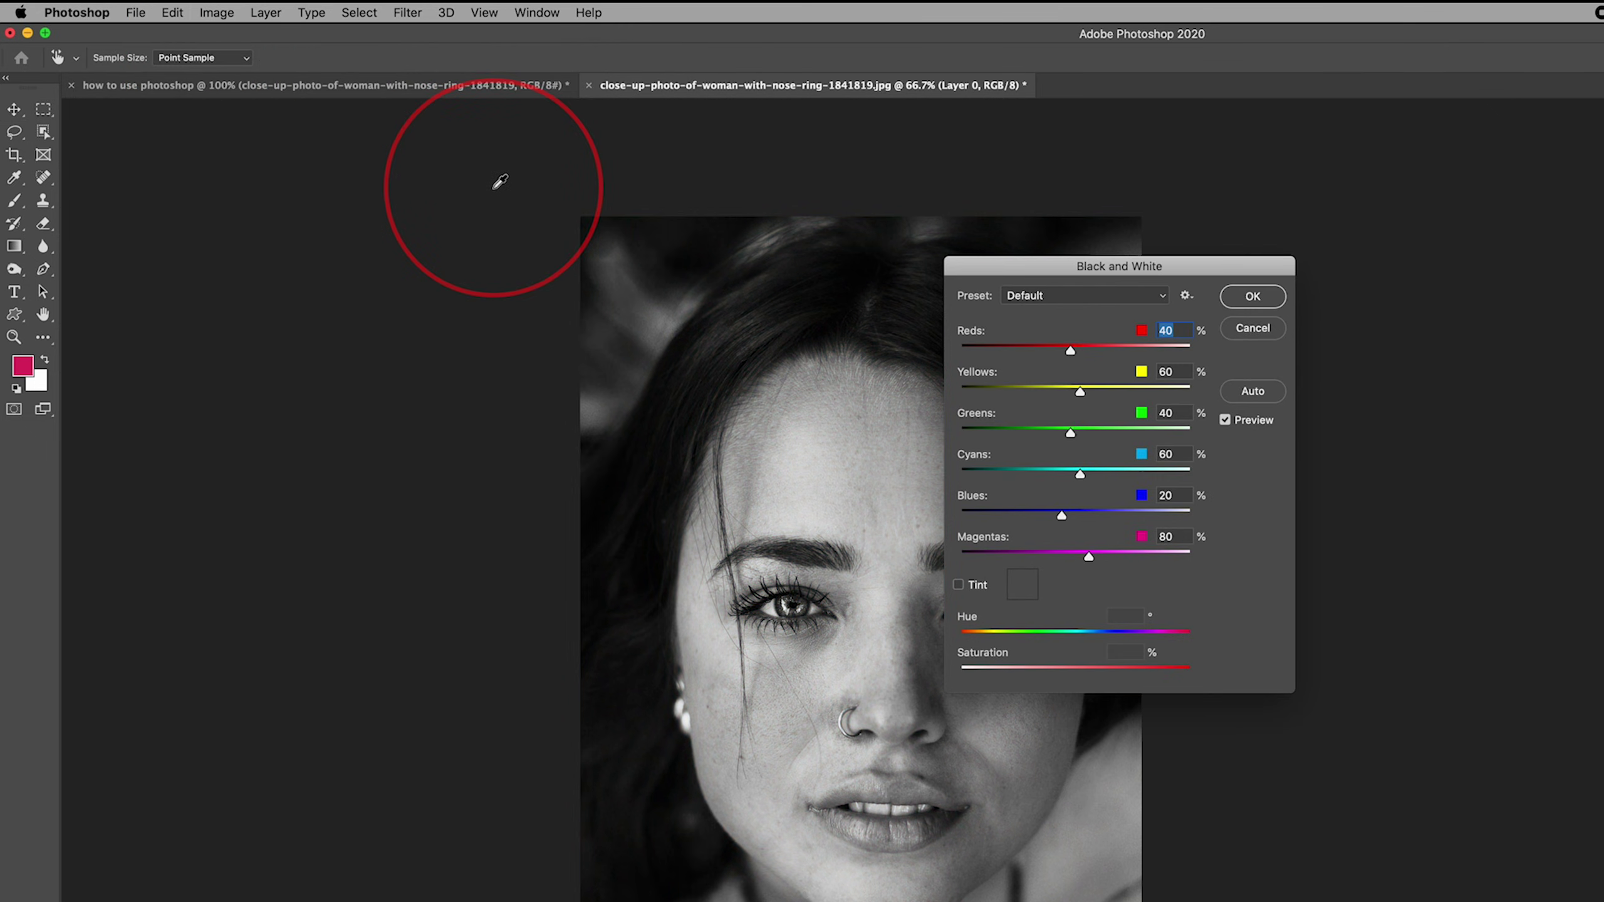
{"action": "left_click_drag", "start_coordinate": [1105, 269], "coordinate": [1406, 233]}
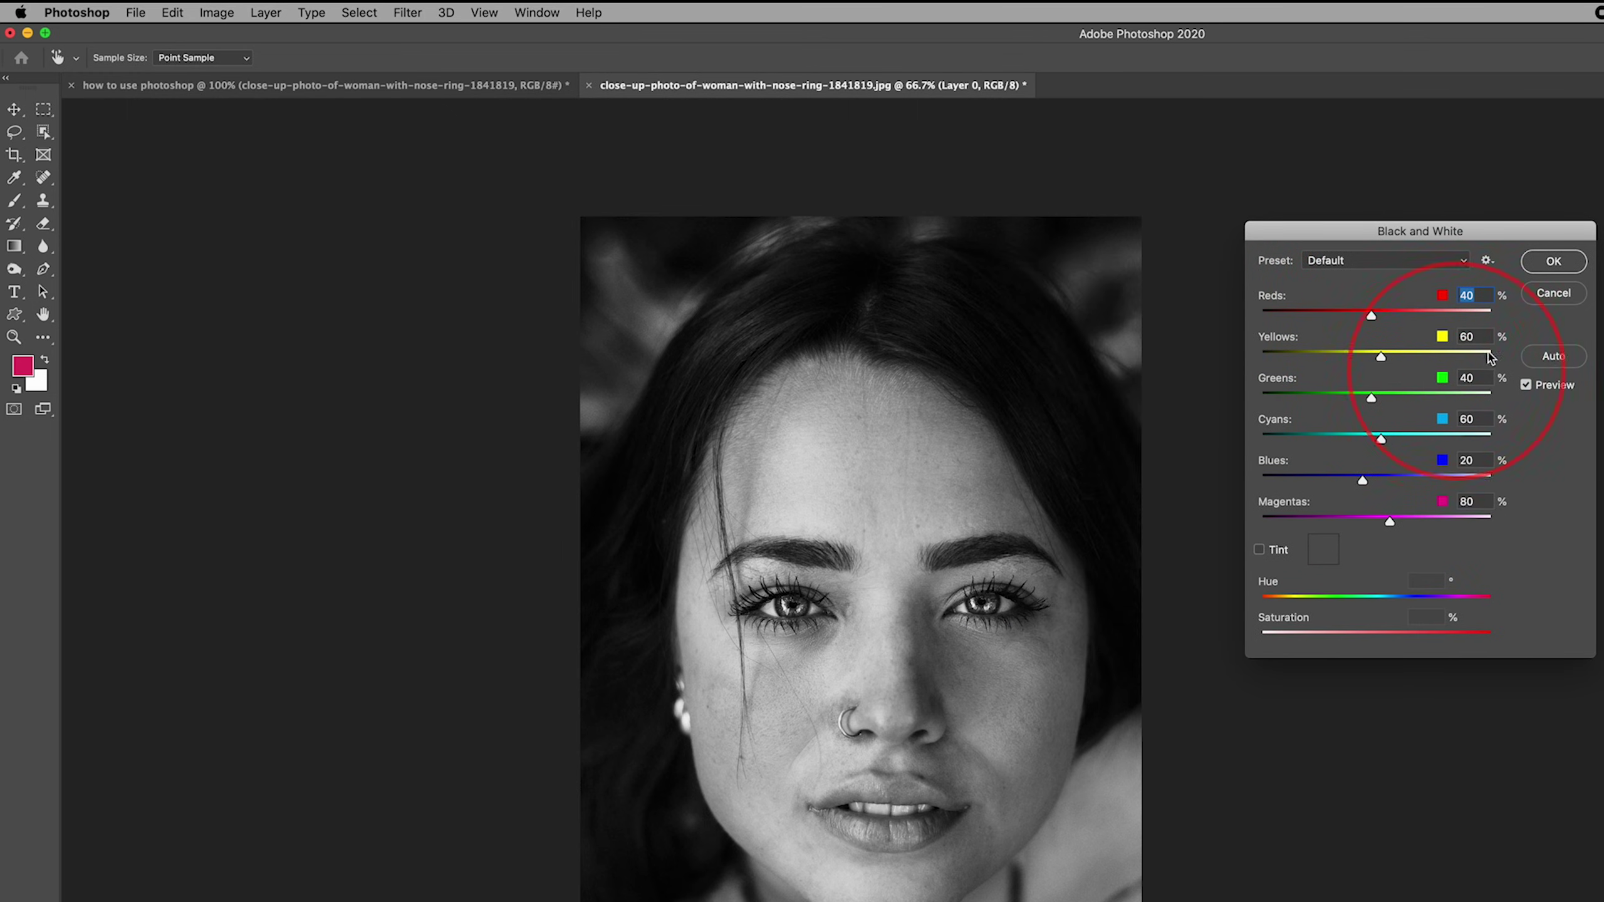
{"action": "left_click", "coordinate": [1547, 296]}
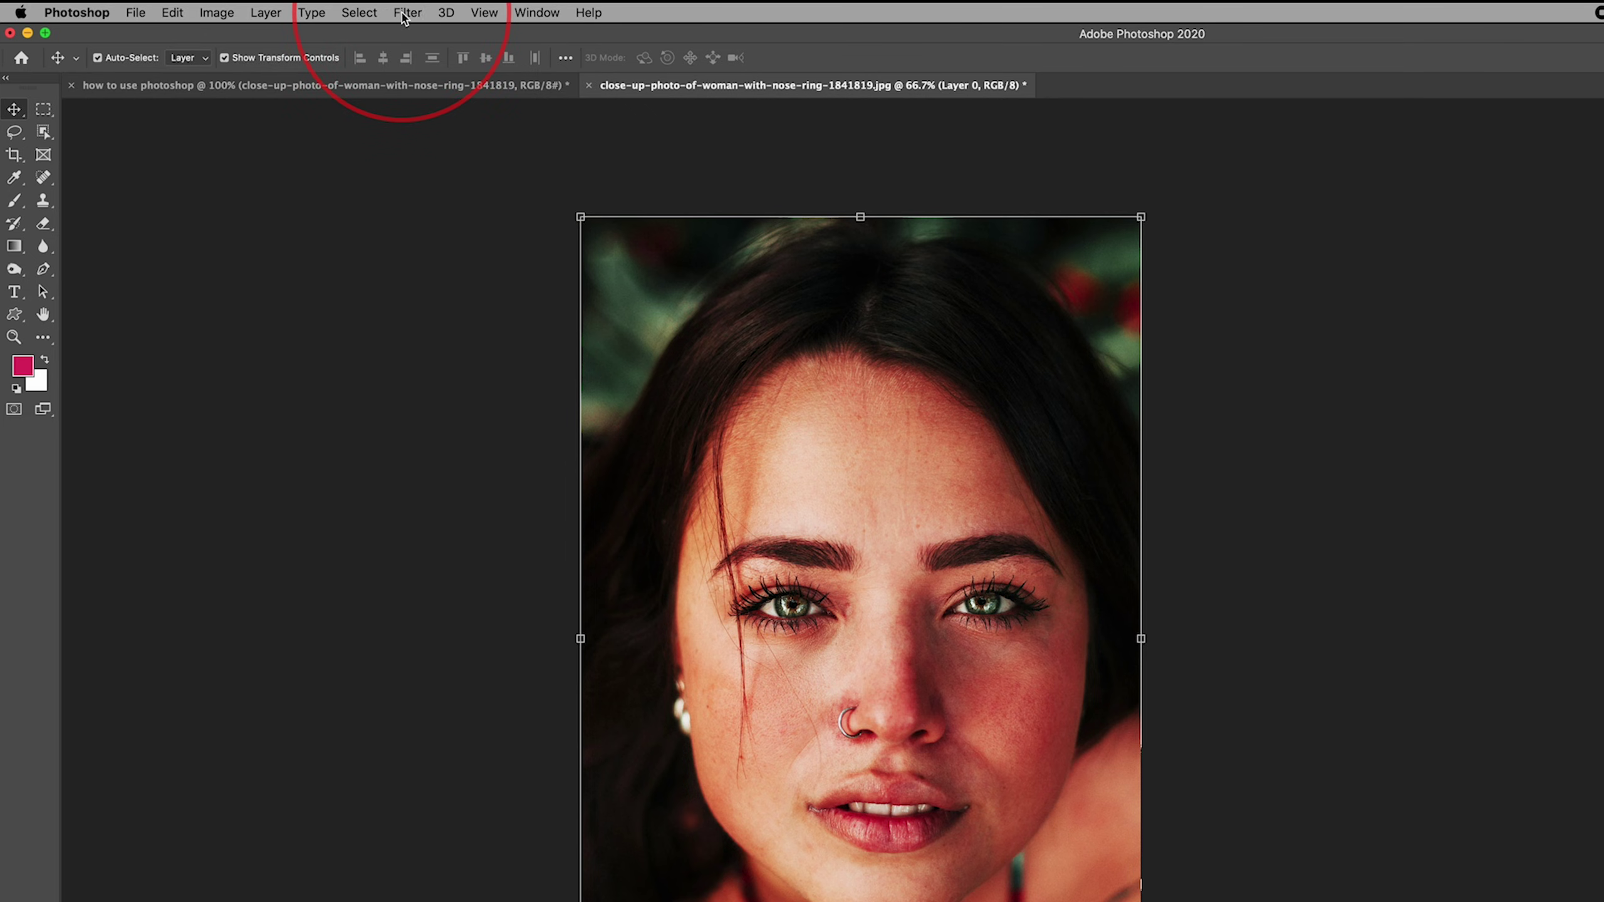
Preview a Gaussian Blur with a radius of 16.2 pixels on the portrait and cancel it
{"action": "left_click", "coordinate": [406, 12]}
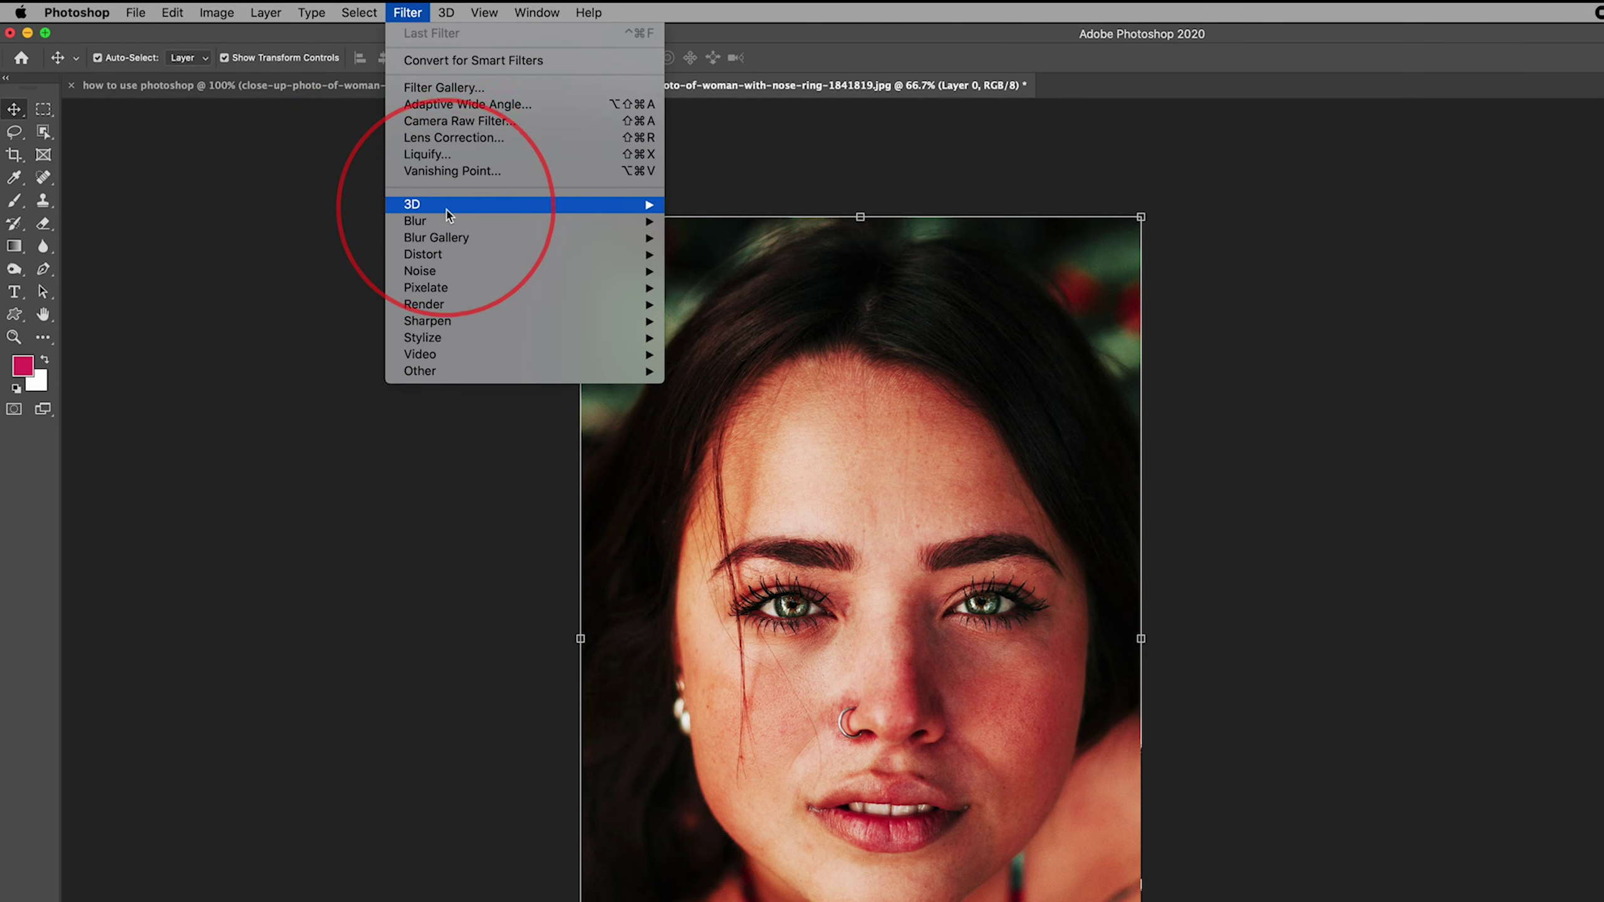
{"action": "mouse_move", "coordinate": [463, 226]}
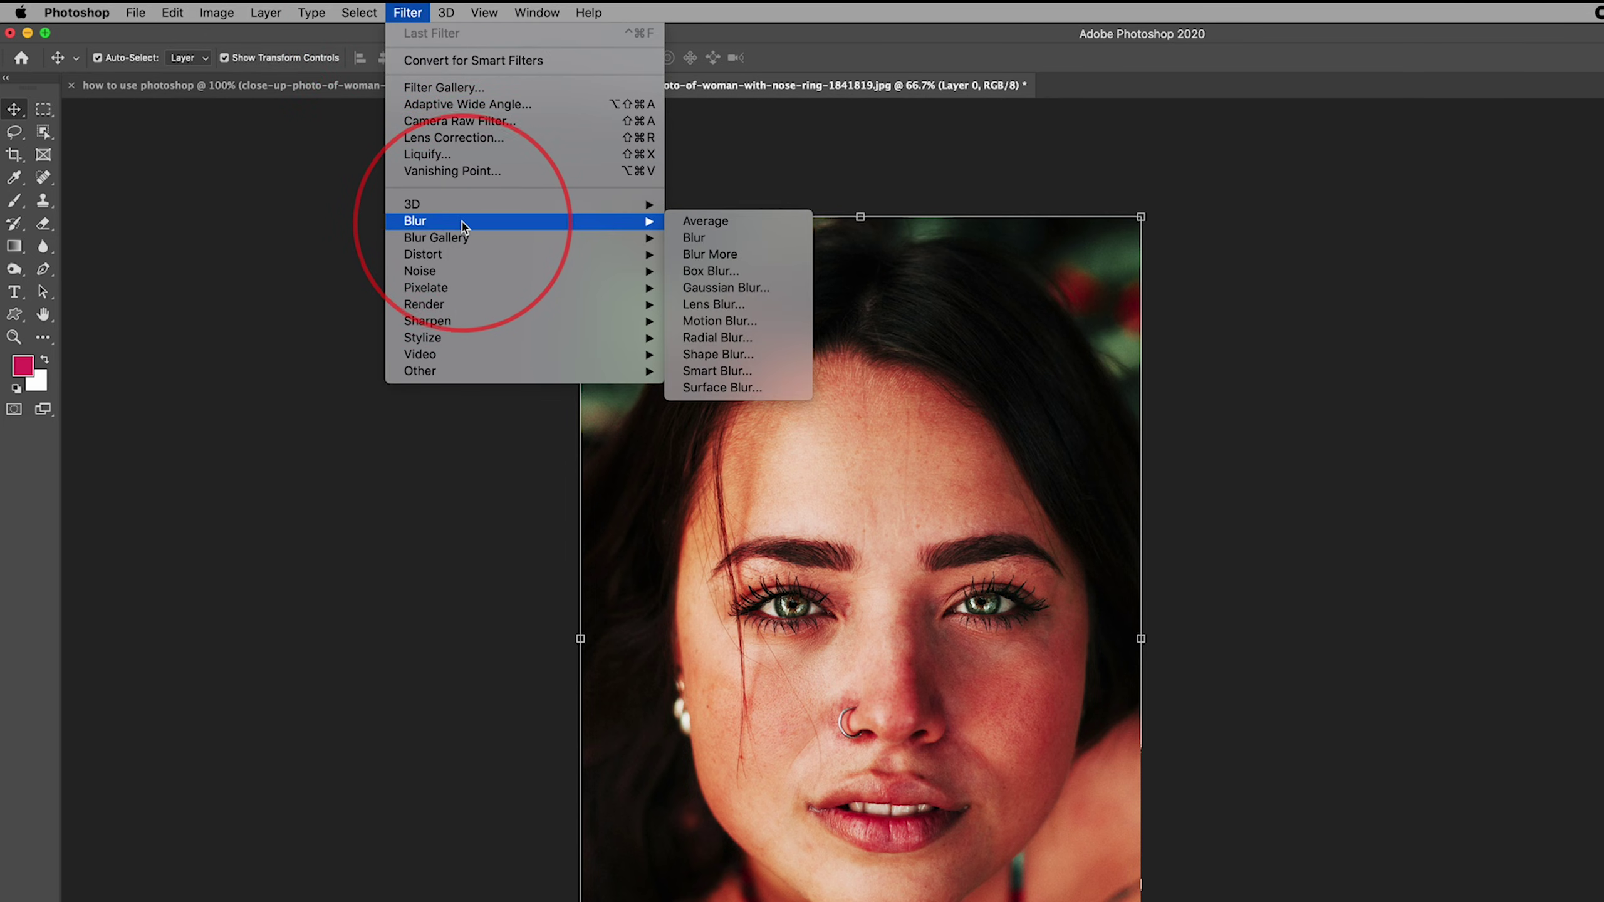
{"action": "mouse_move", "coordinate": [446, 322]}
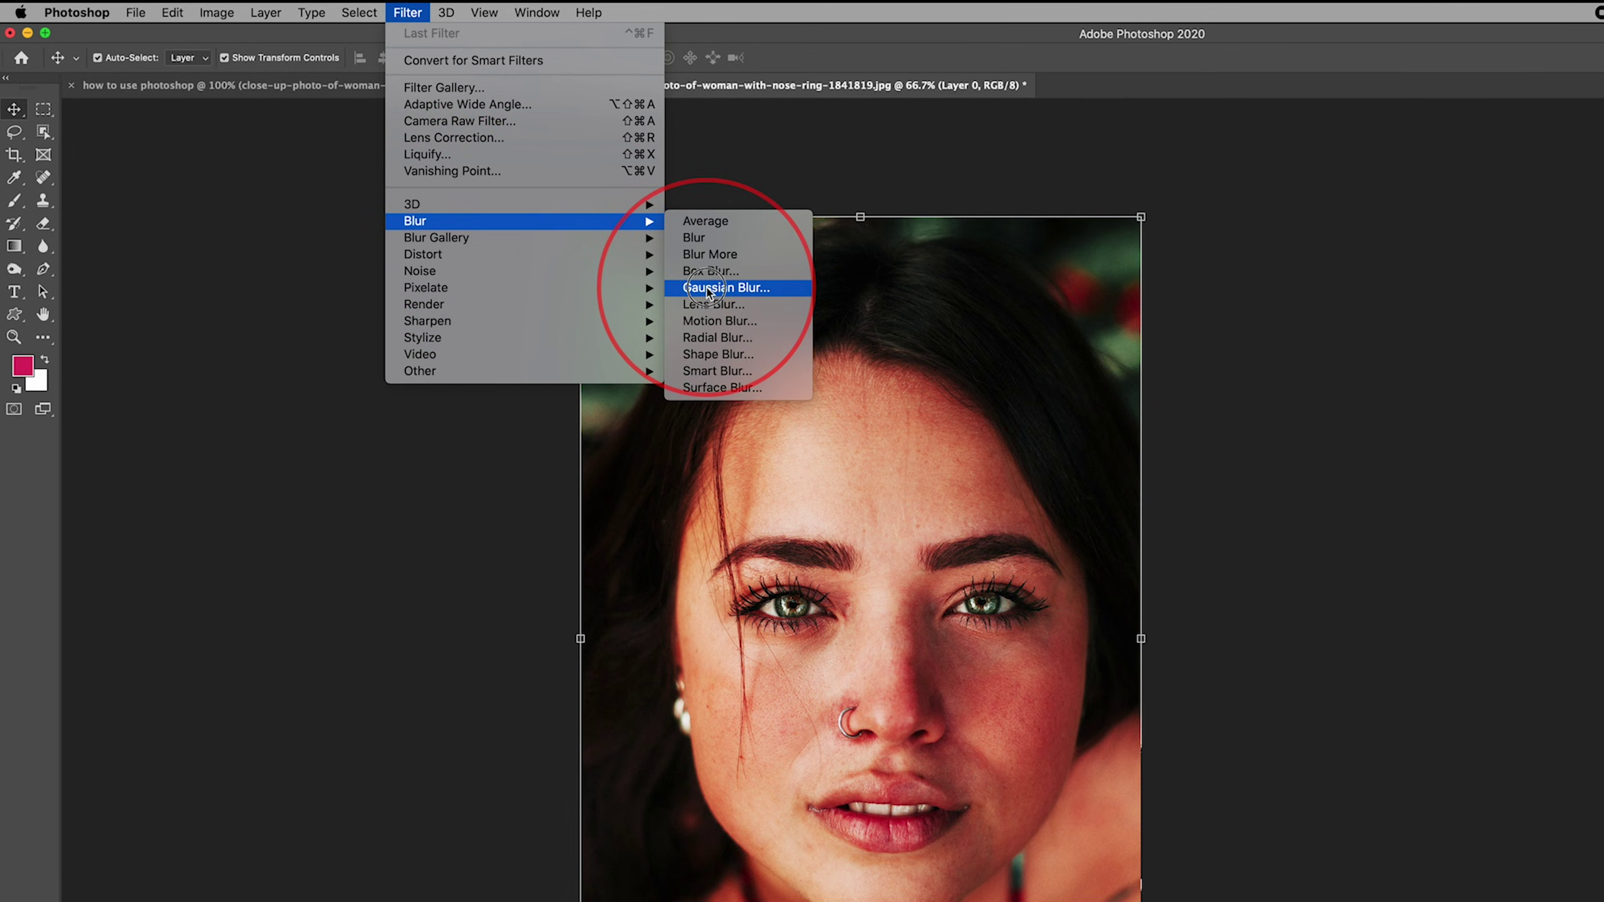
{"action": "left_click", "coordinate": [707, 290]}
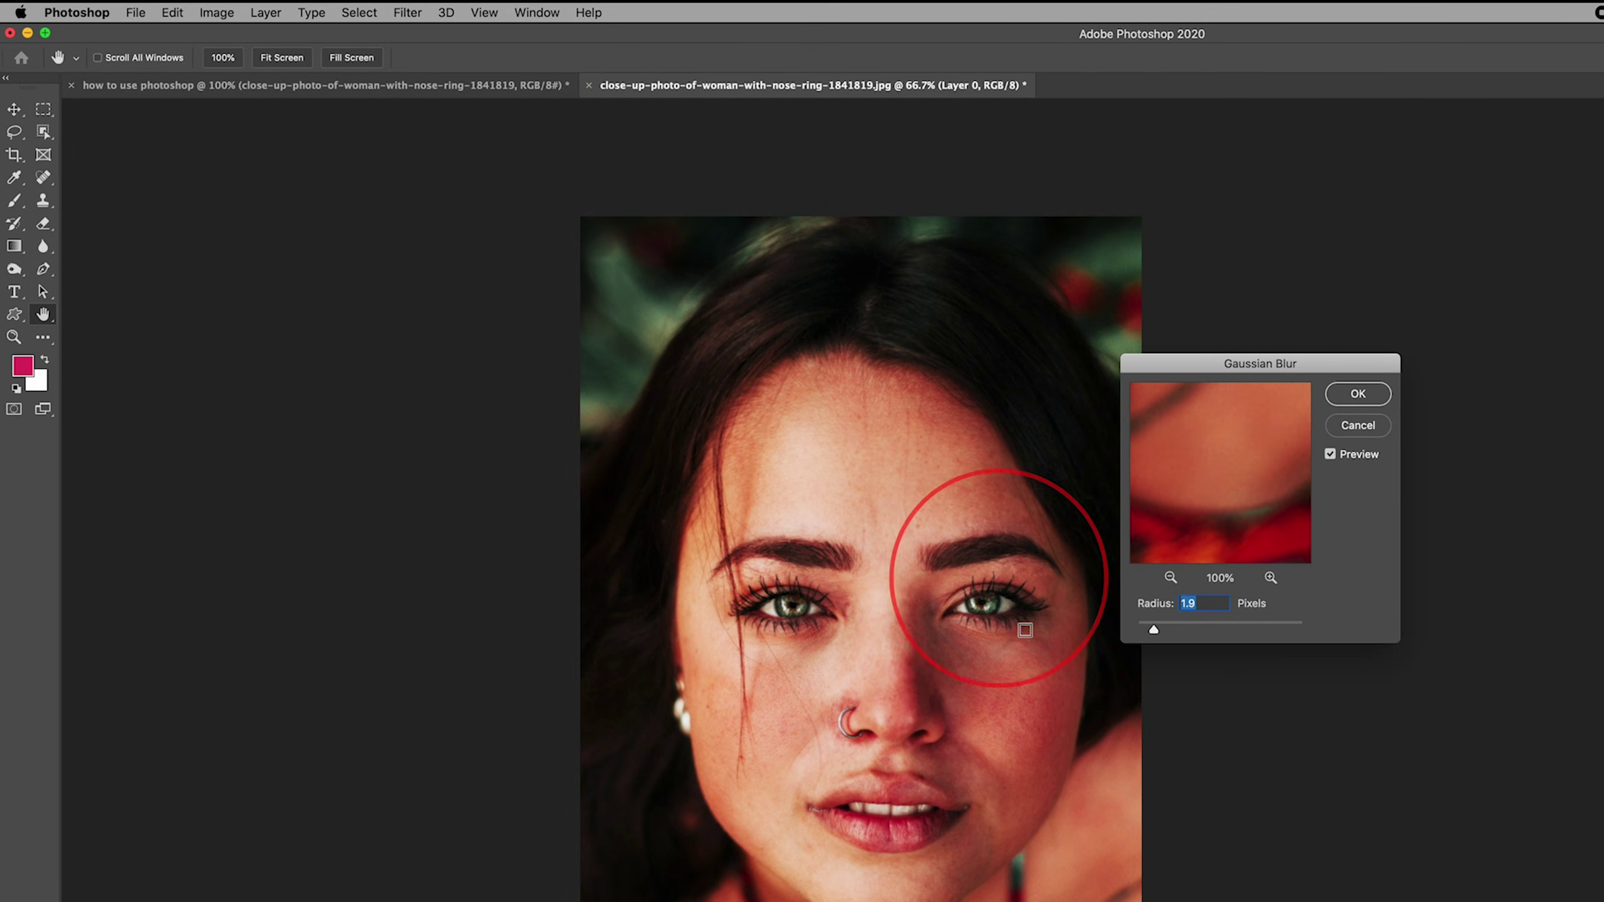
{"action": "left_click_drag", "start_coordinate": [1153, 629], "coordinate": [1208, 630]}
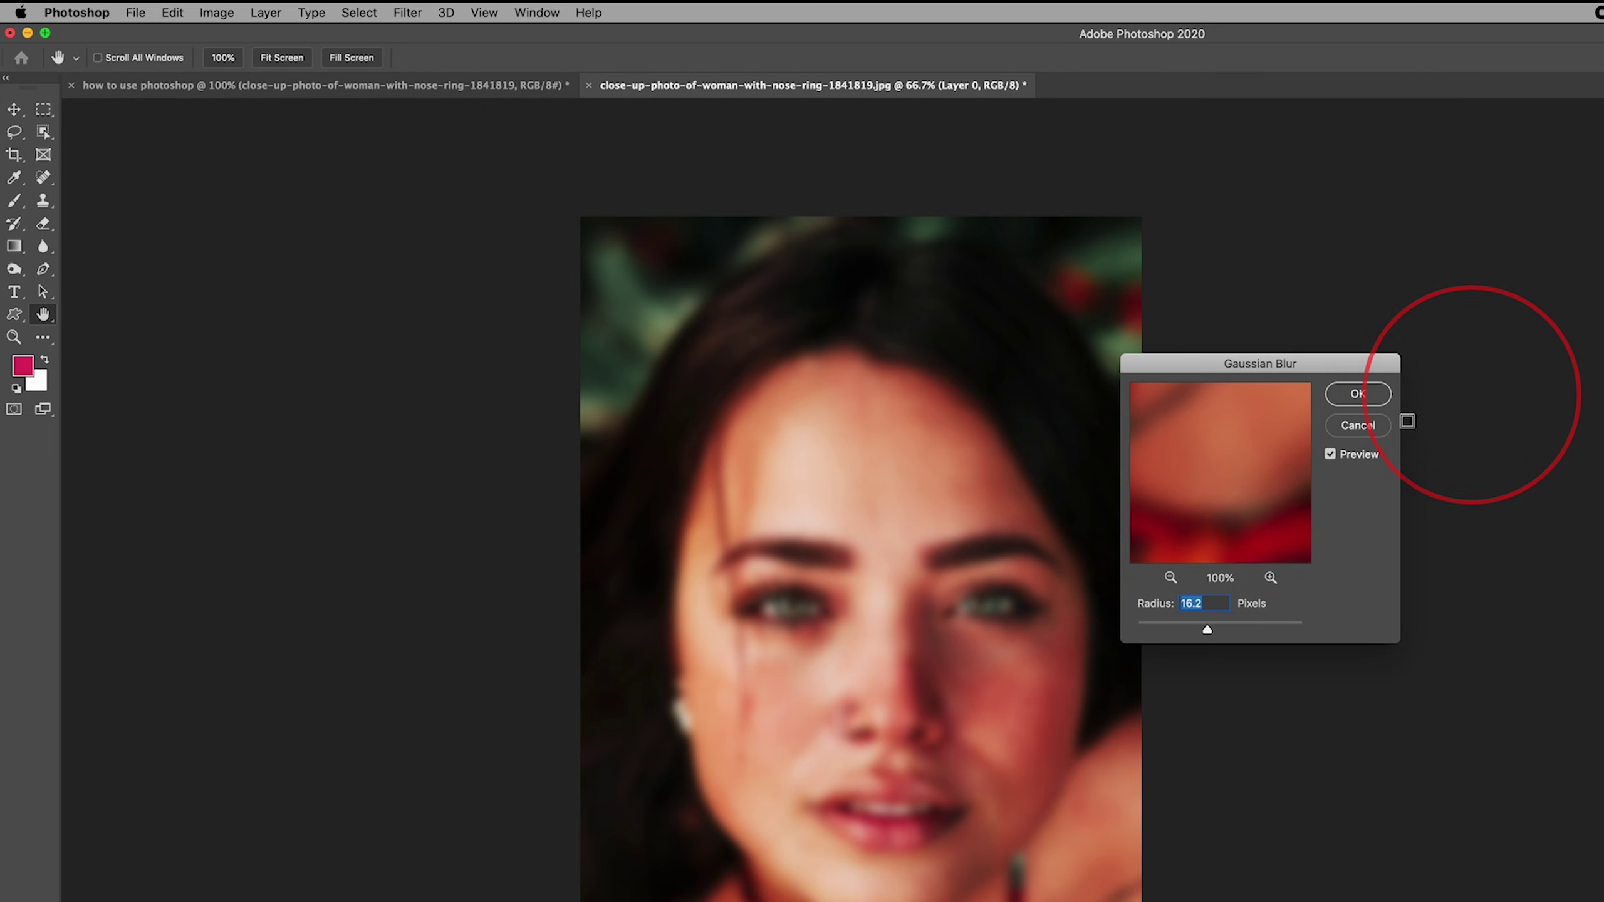
{"action": "left_click", "coordinate": [1357, 425]}
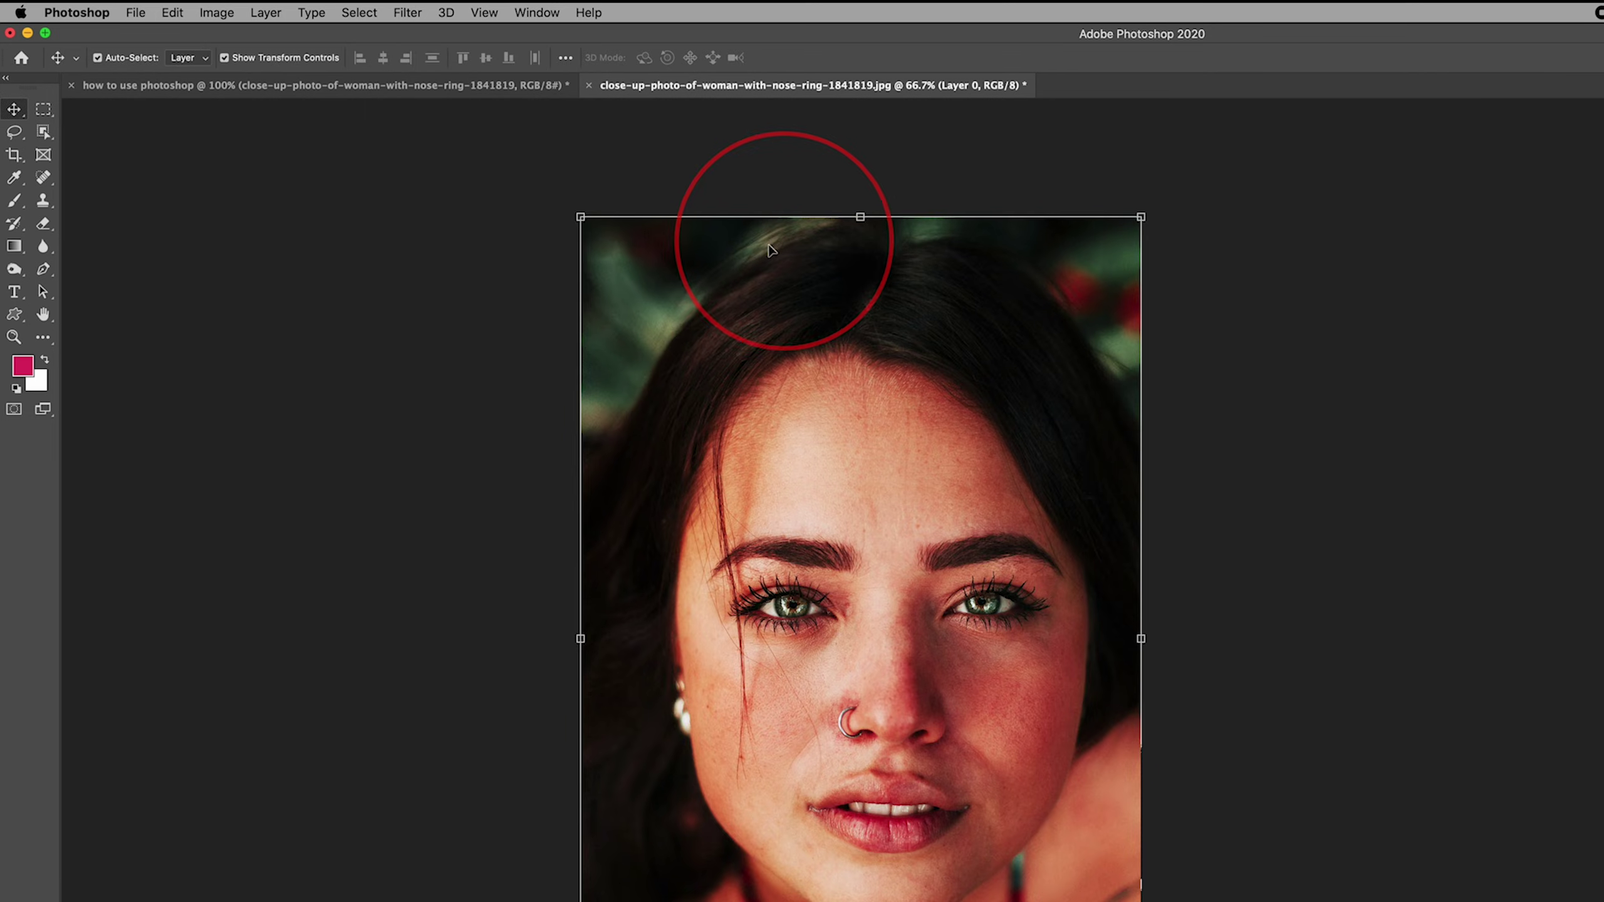
Apply the basic Sharpen filter to the portrait layer
{"action": "left_click", "coordinate": [395, 12]}
{"action": "mouse_move", "coordinate": [444, 322]}
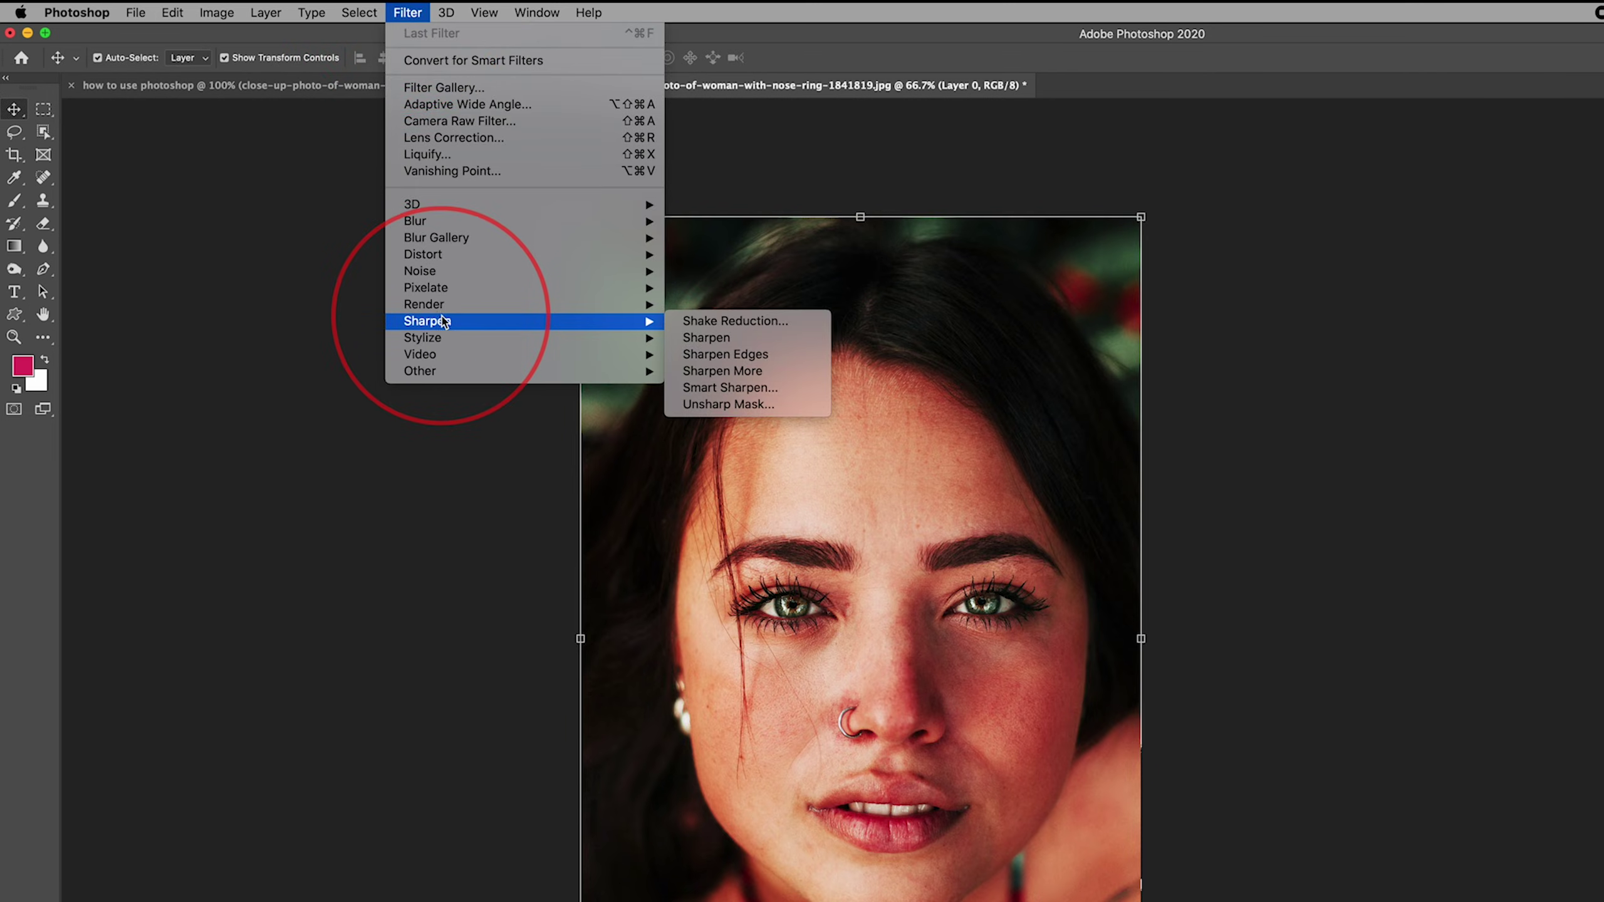
{"action": "left_click", "coordinate": [723, 341]}
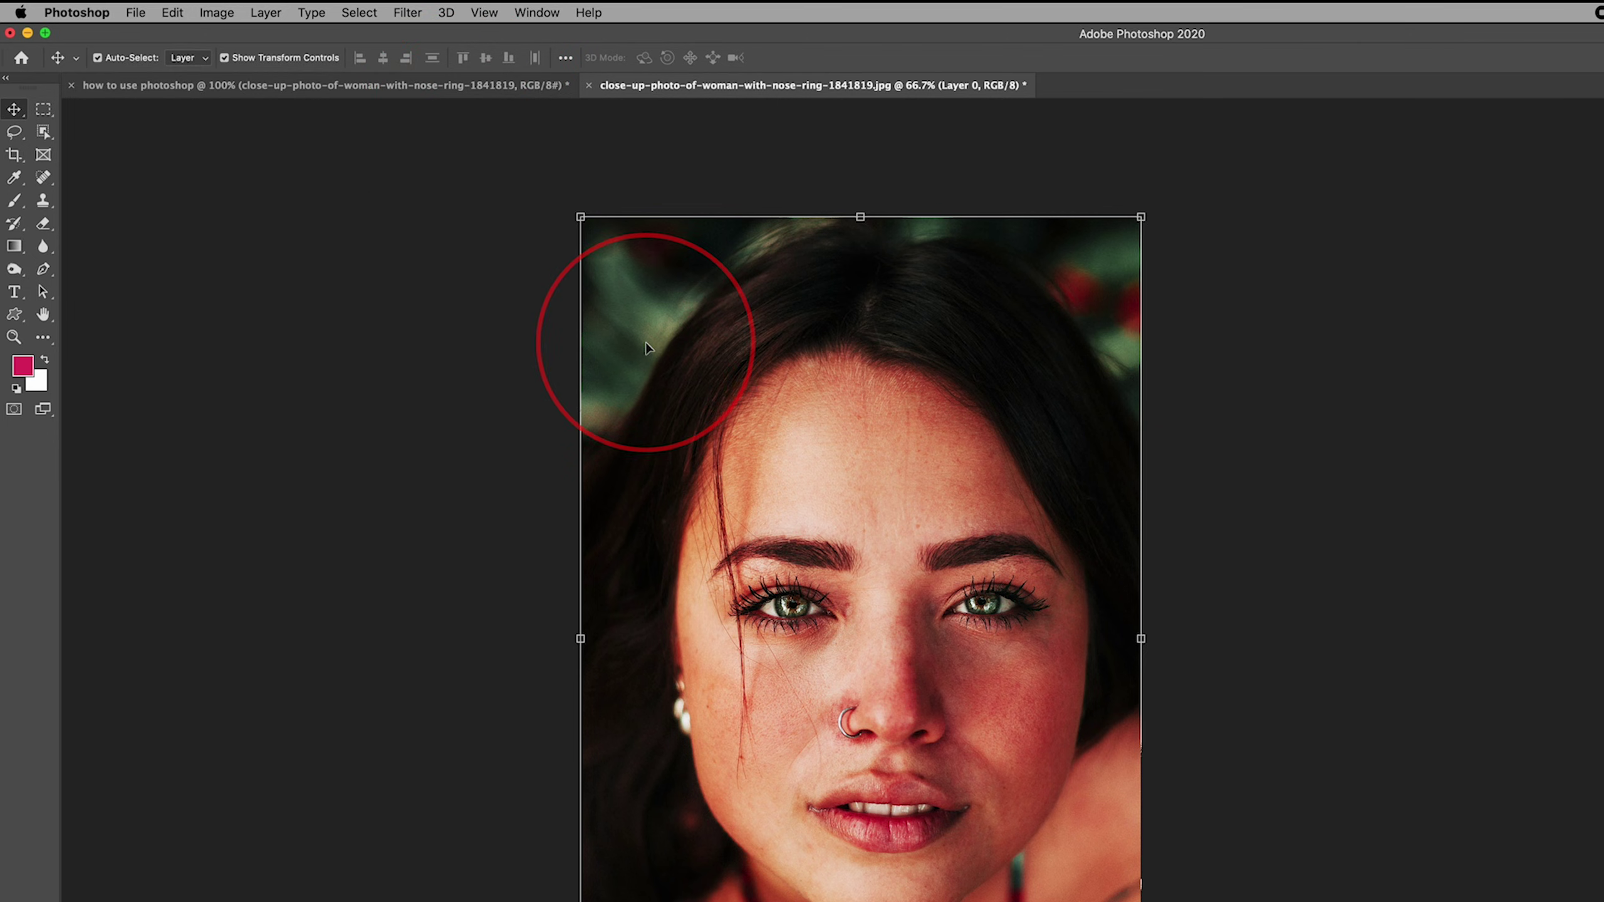
Soften the skin on the portrait's forehead above the eyebrows with the Blur tool
{"action": "left_click", "coordinate": [43, 250]}
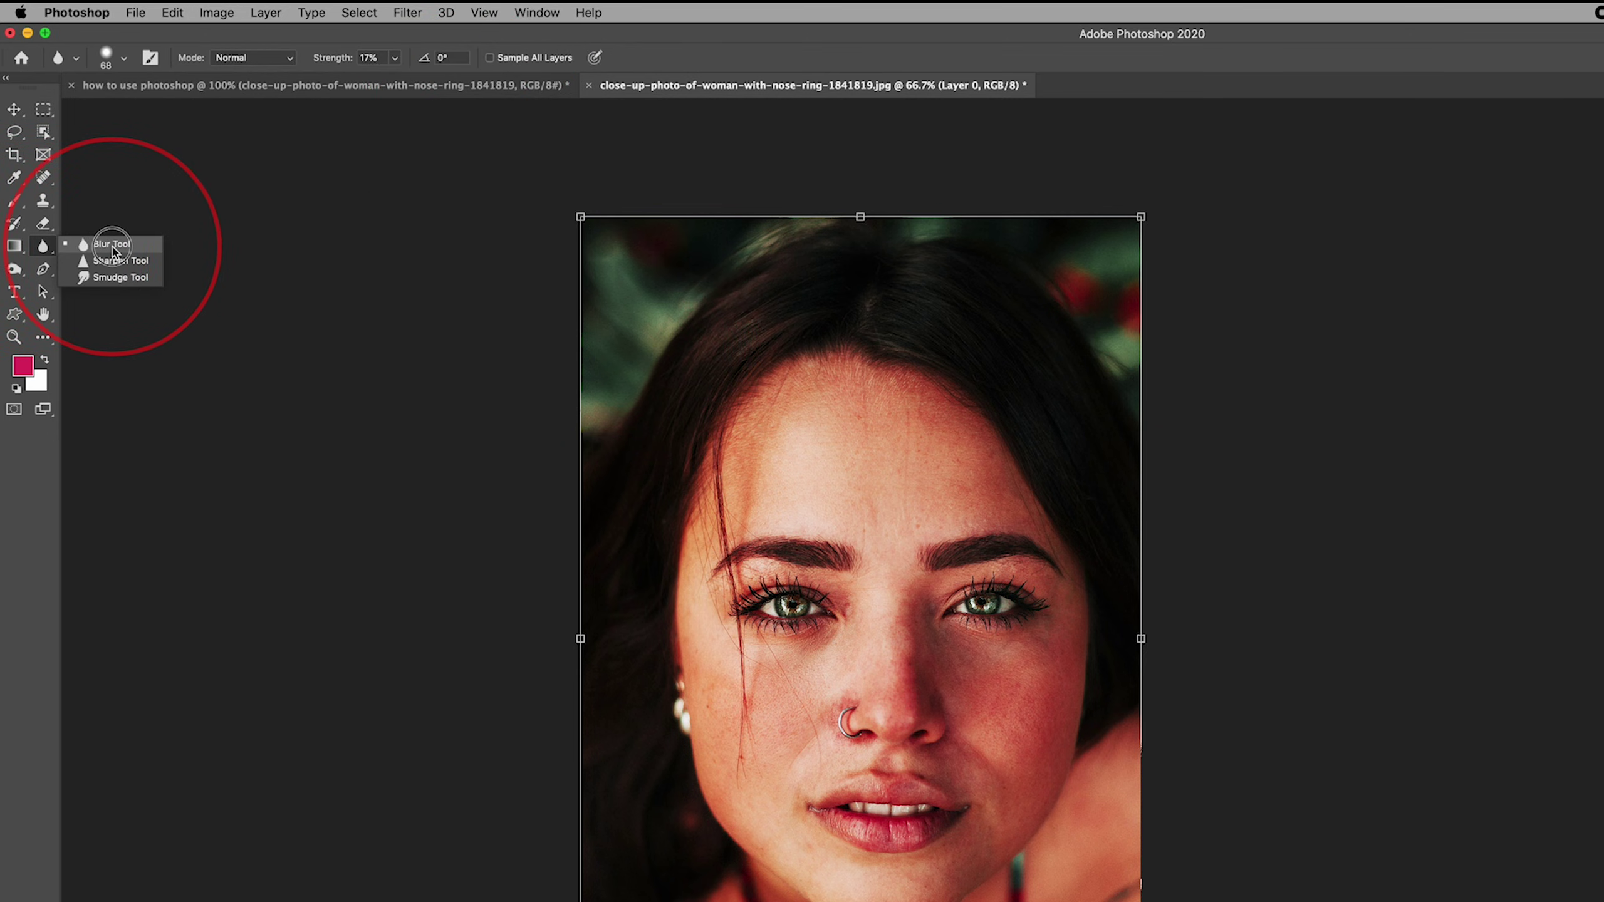
{"action": "left_click", "coordinate": [95, 245]}
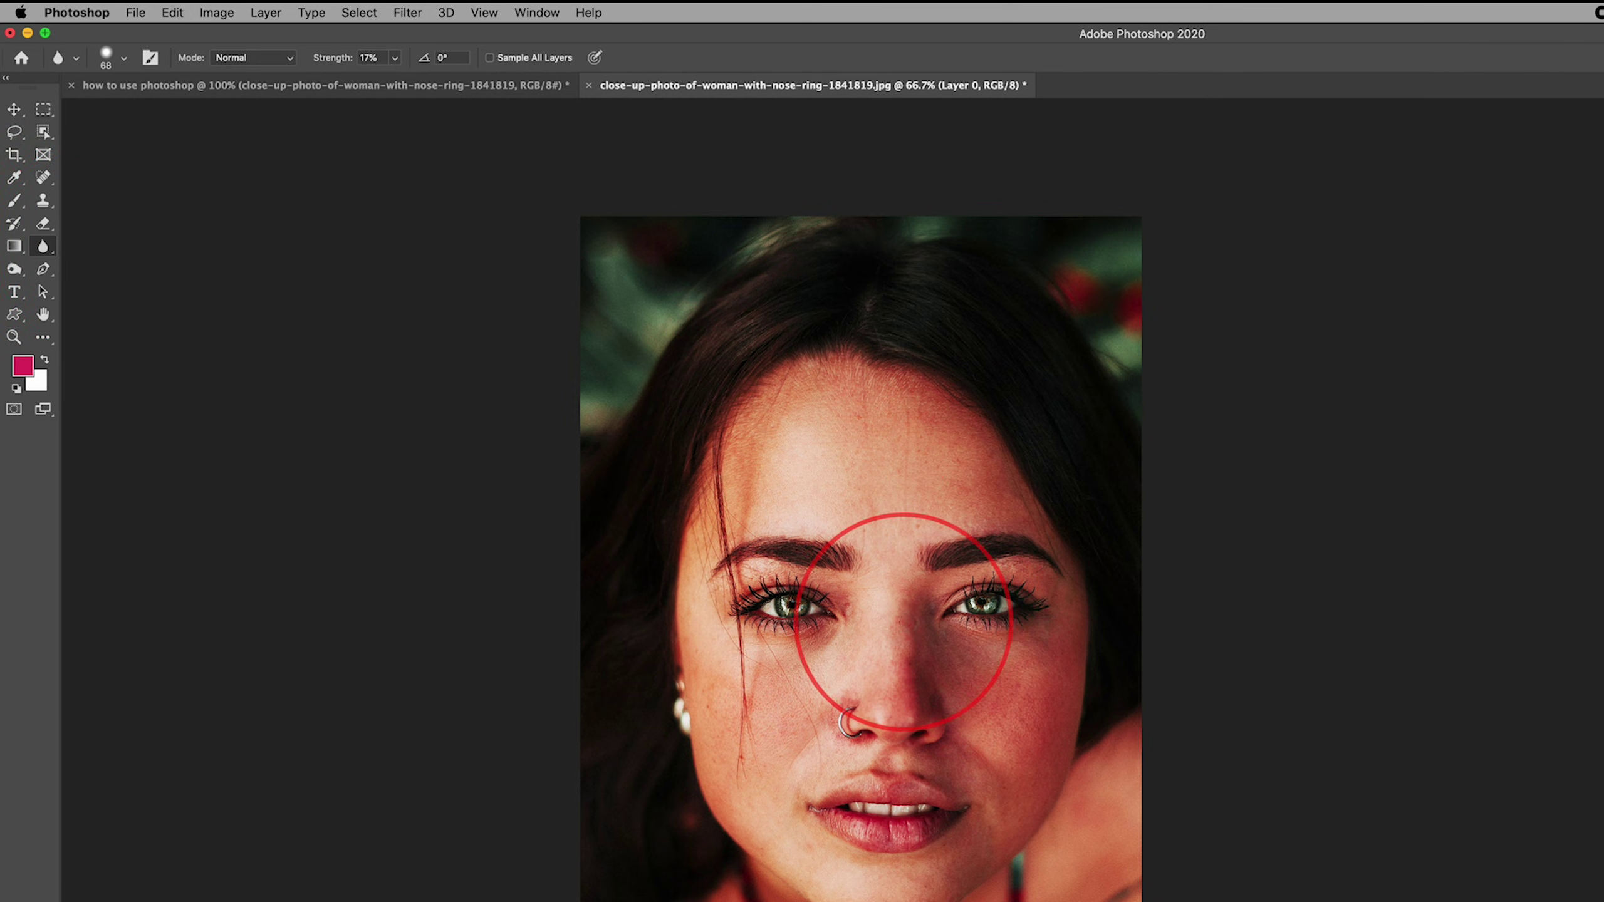
{"action": "mouse_move", "coordinate": [974, 467]}
{"action": "left_mouse_down"}
{"action": "mouse_move", "coordinate": [877, 439]}
{"action": "mouse_move", "coordinate": [935, 468]}
{"action": "mouse_move", "coordinate": [858, 448]}
{"action": "mouse_move", "coordinate": [891, 445]}
{"action": "mouse_move", "coordinate": [802, 451]}
{"action": "mouse_move", "coordinate": [875, 435]}
{"action": "mouse_move", "coordinate": [769, 445]}
{"action": "mouse_move", "coordinate": [841, 403]}
{"action": "mouse_move", "coordinate": [779, 421]}
{"action": "mouse_move", "coordinate": [881, 469]}
{"action": "mouse_move", "coordinate": [739, 379]}
{"action": "mouse_move", "coordinate": [878, 483]}
{"action": "mouse_move", "coordinate": [887, 594]}
{"action": "mouse_move", "coordinate": [832, 559]}
{"action": "mouse_move", "coordinate": [902, 517]}
{"action": "left_mouse_up"}
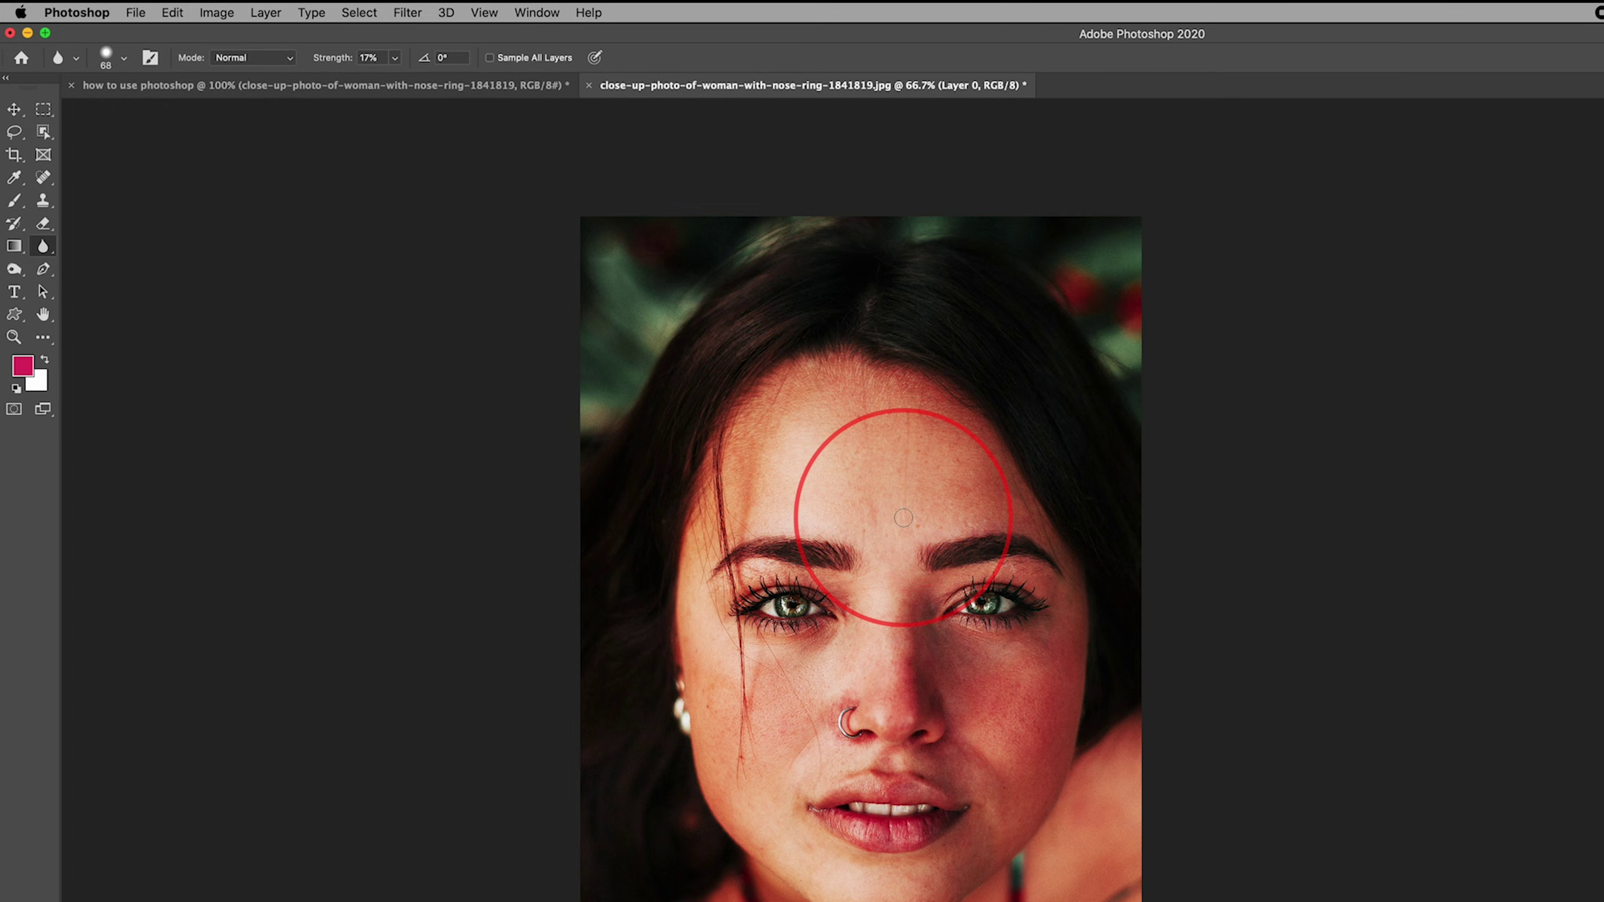
{"action": "mouse_move", "coordinate": [903, 517]}
{"action": "left_mouse_down"}
{"action": "mouse_move", "coordinate": [901, 551]}
{"action": "mouse_move", "coordinate": [849, 512]}
{"action": "mouse_move", "coordinate": [546, 444]}
{"action": "mouse_move", "coordinate": [198, 324]}
{"action": "mouse_move", "coordinate": [57, 256]}
{"action": "left_mouse_up"}
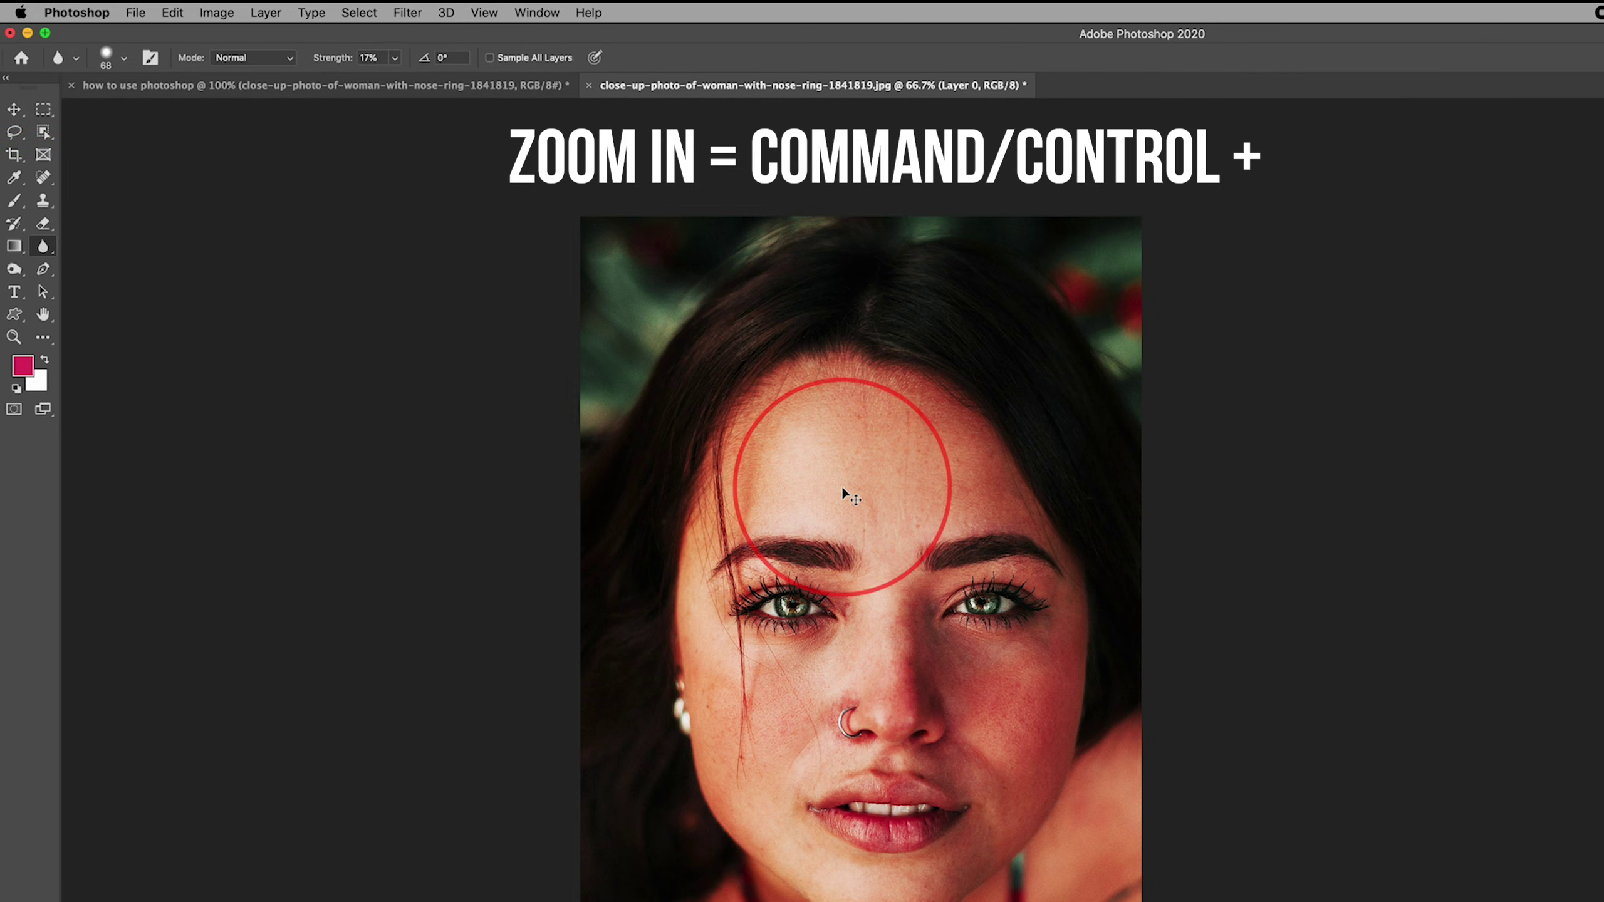
Switch to the Clone Stamp tool and inspect the skin around the portrait's forehead and eyebrows at 200% zoom
{"action": "key", "text": "super+plus"}
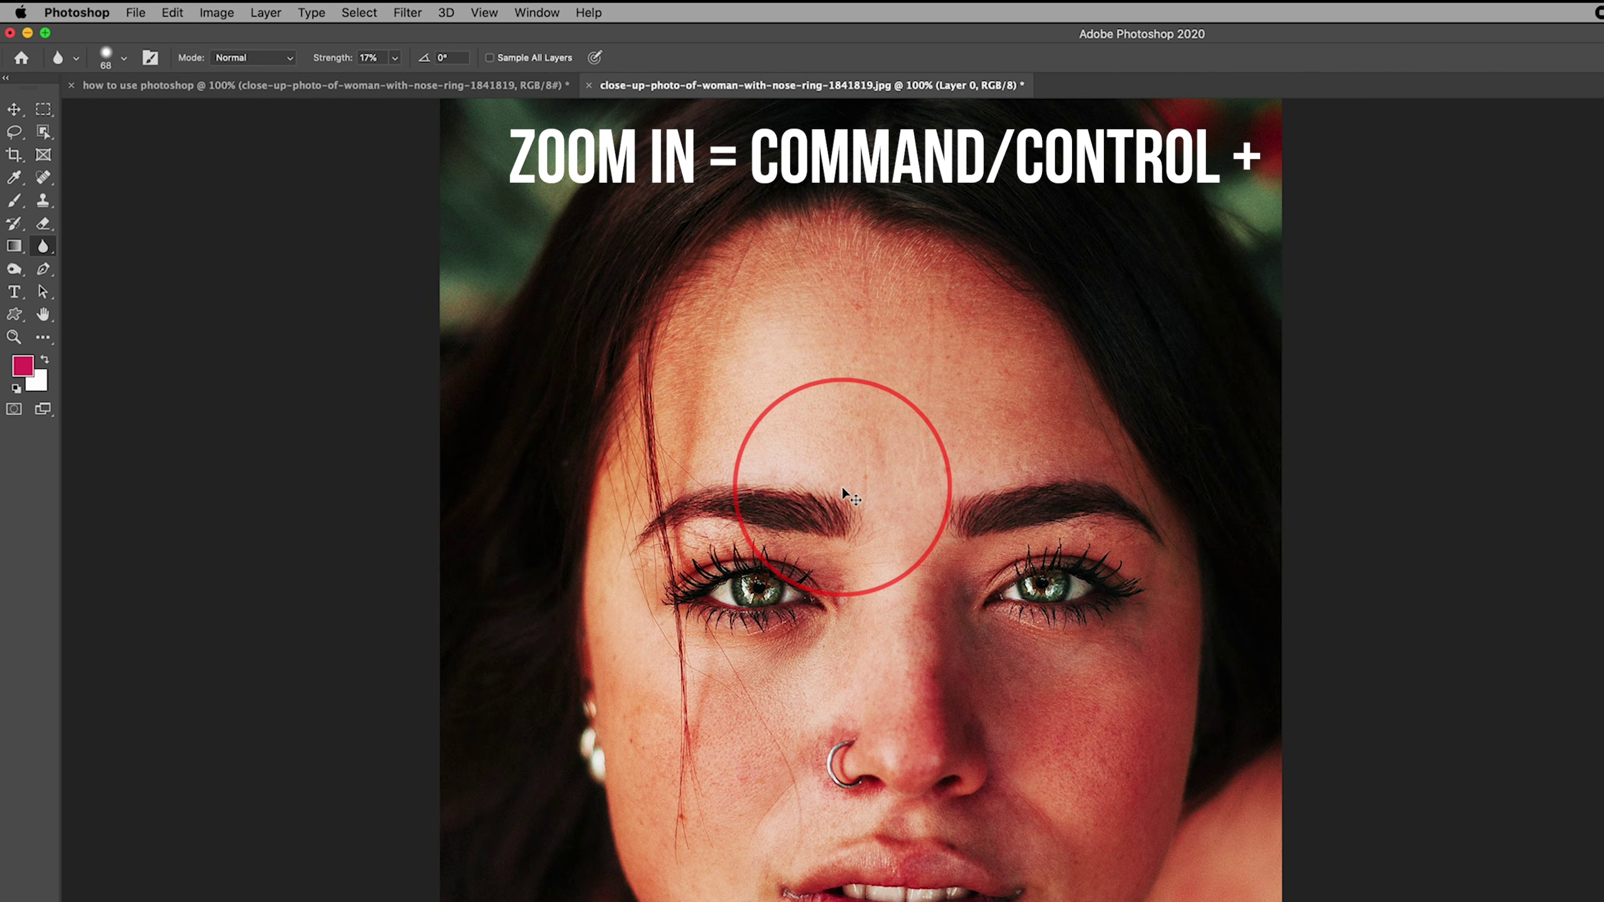
{"action": "key", "text": "super+plus"}
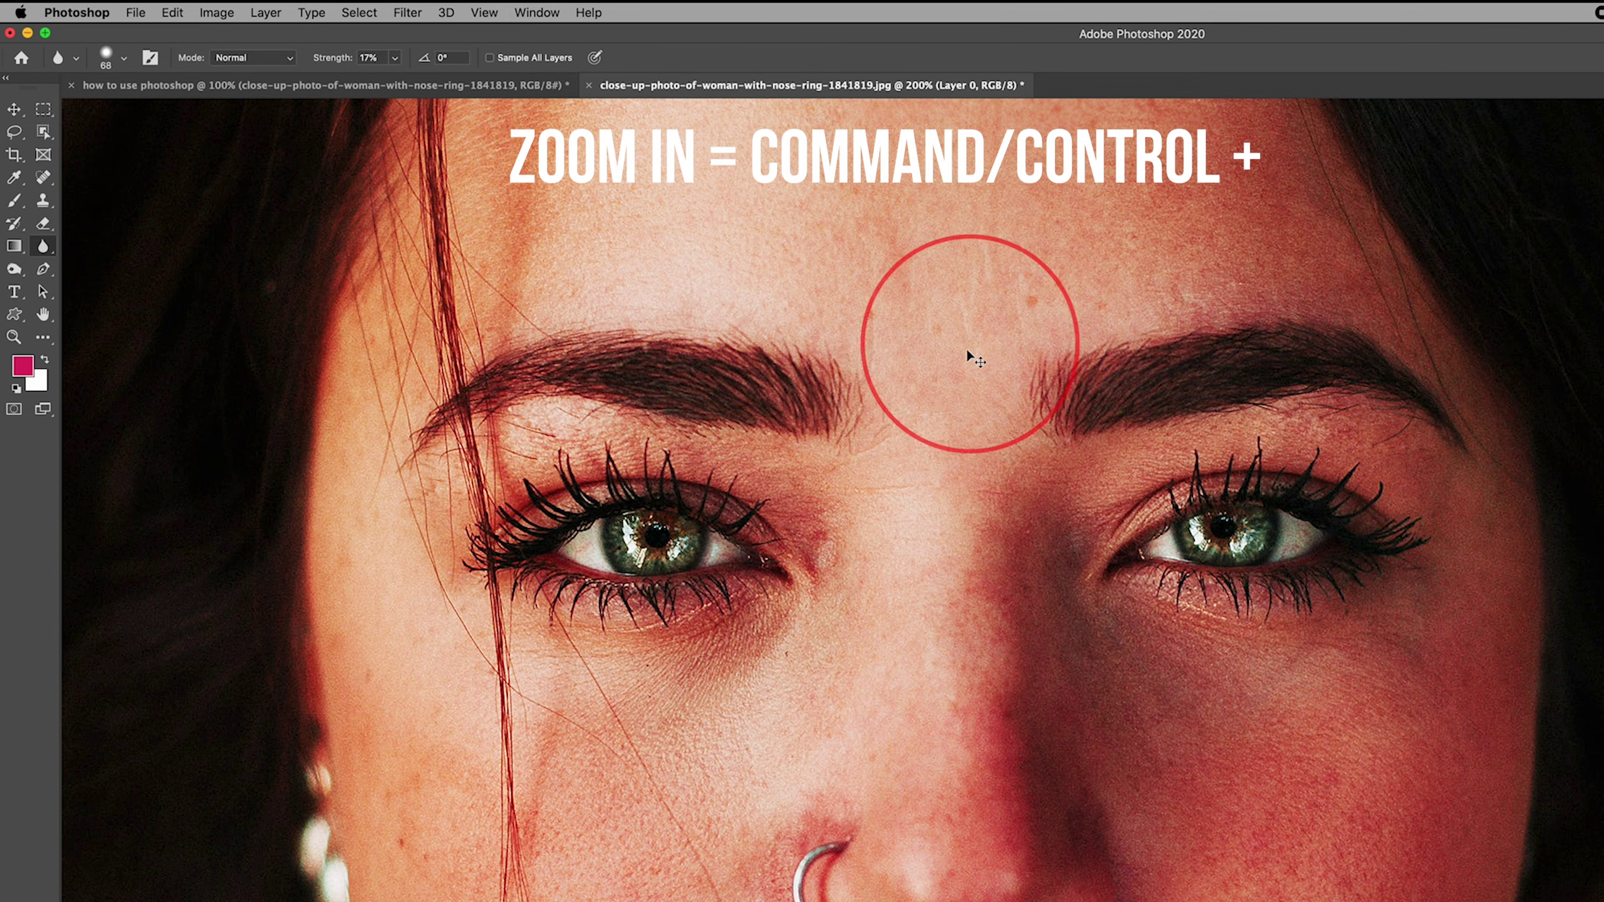
{"action": "scroll", "coordinate": [956, 380], "scroll_direction": "up", "scroll_amount": 2}
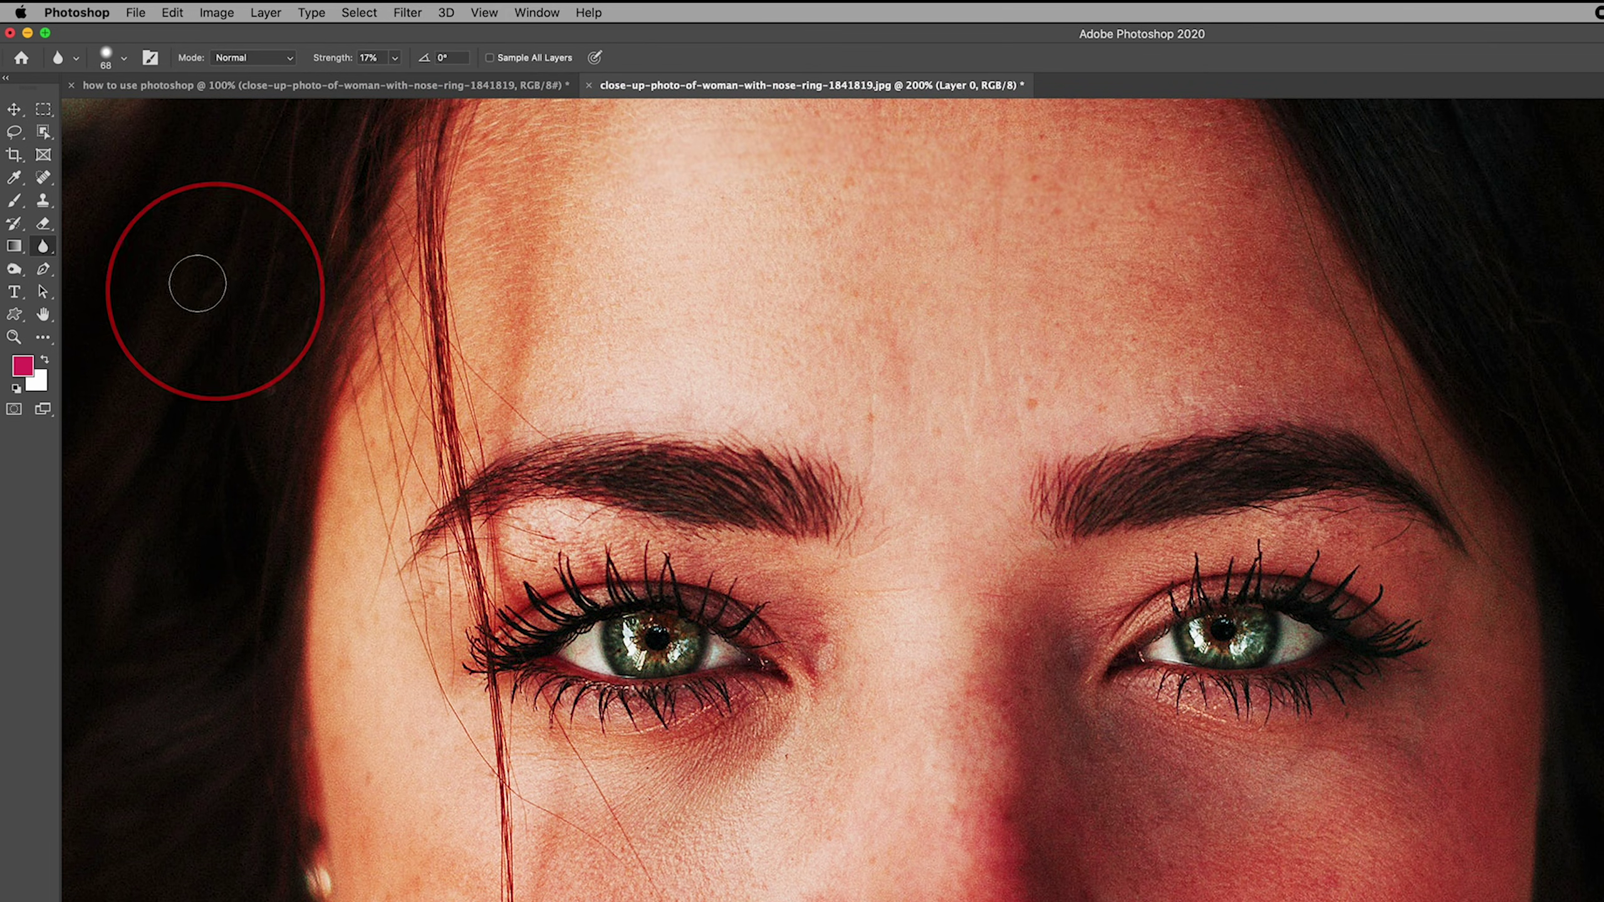
{"action": "left_click", "coordinate": [43, 201]}
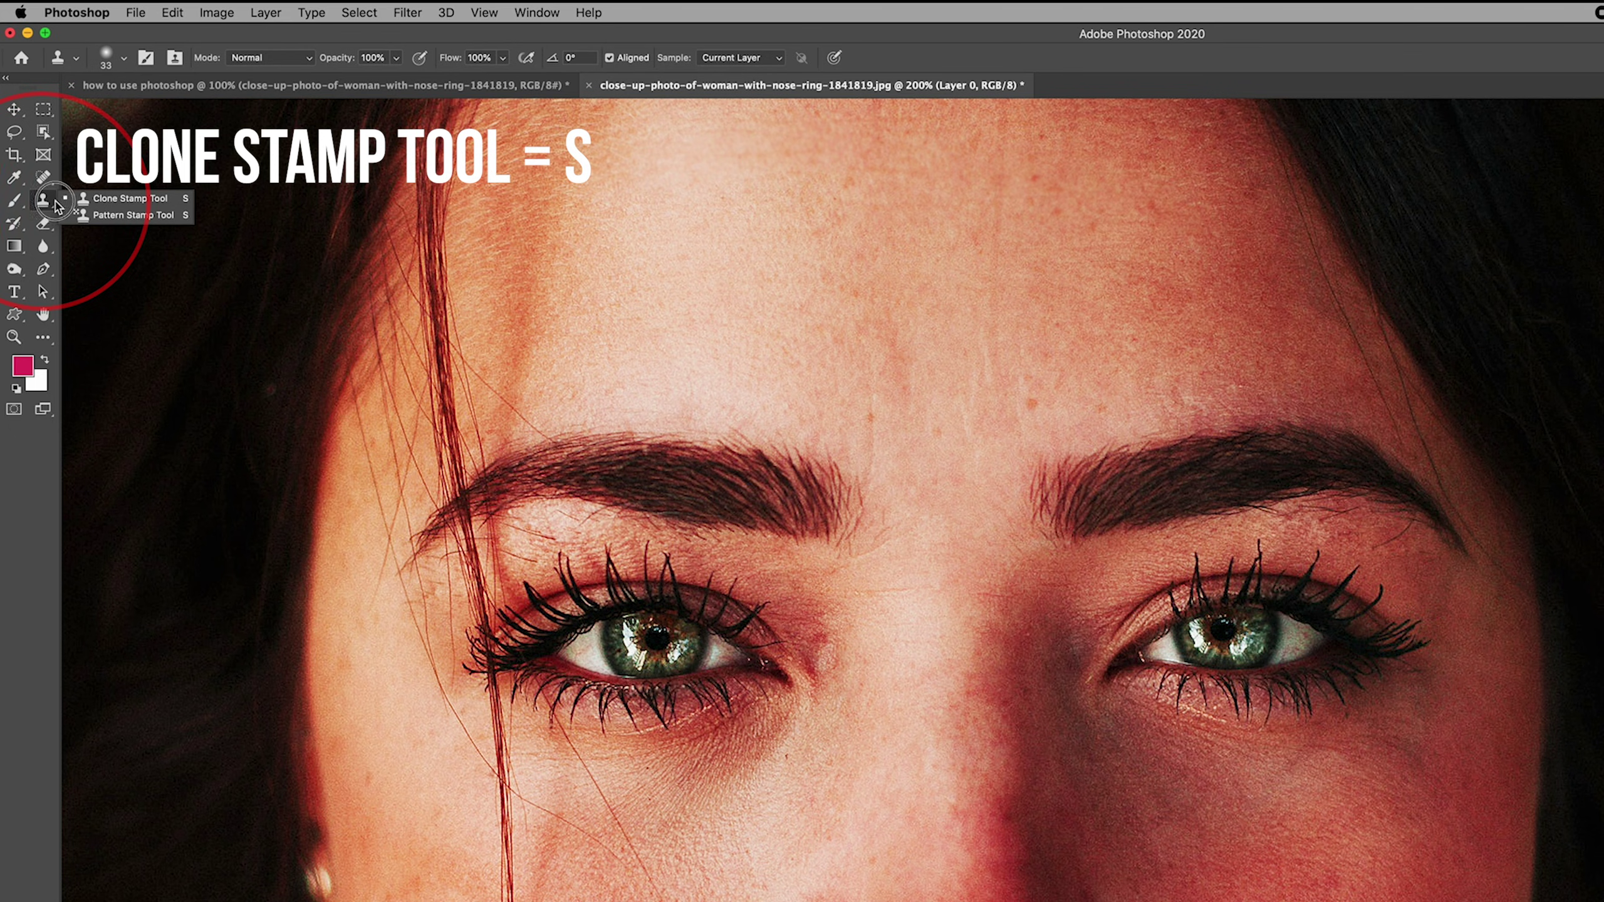
{"action": "left_click", "coordinate": [130, 198]}
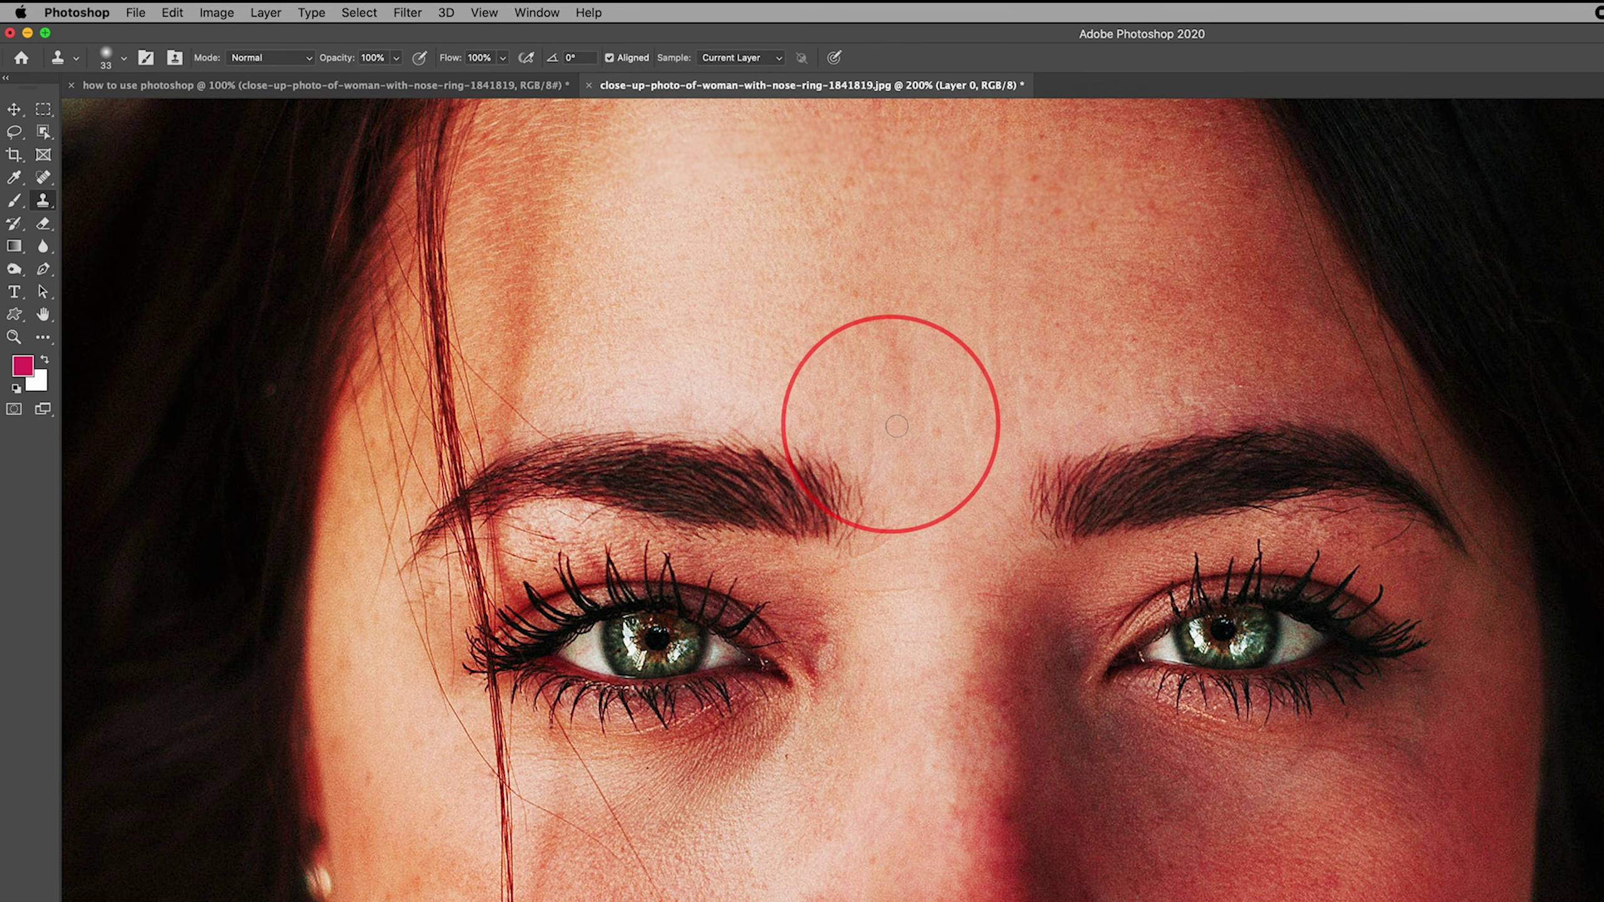
{"action": "scroll", "coordinate": [895, 427], "scroll_direction": "down", "scroll_amount": 10}
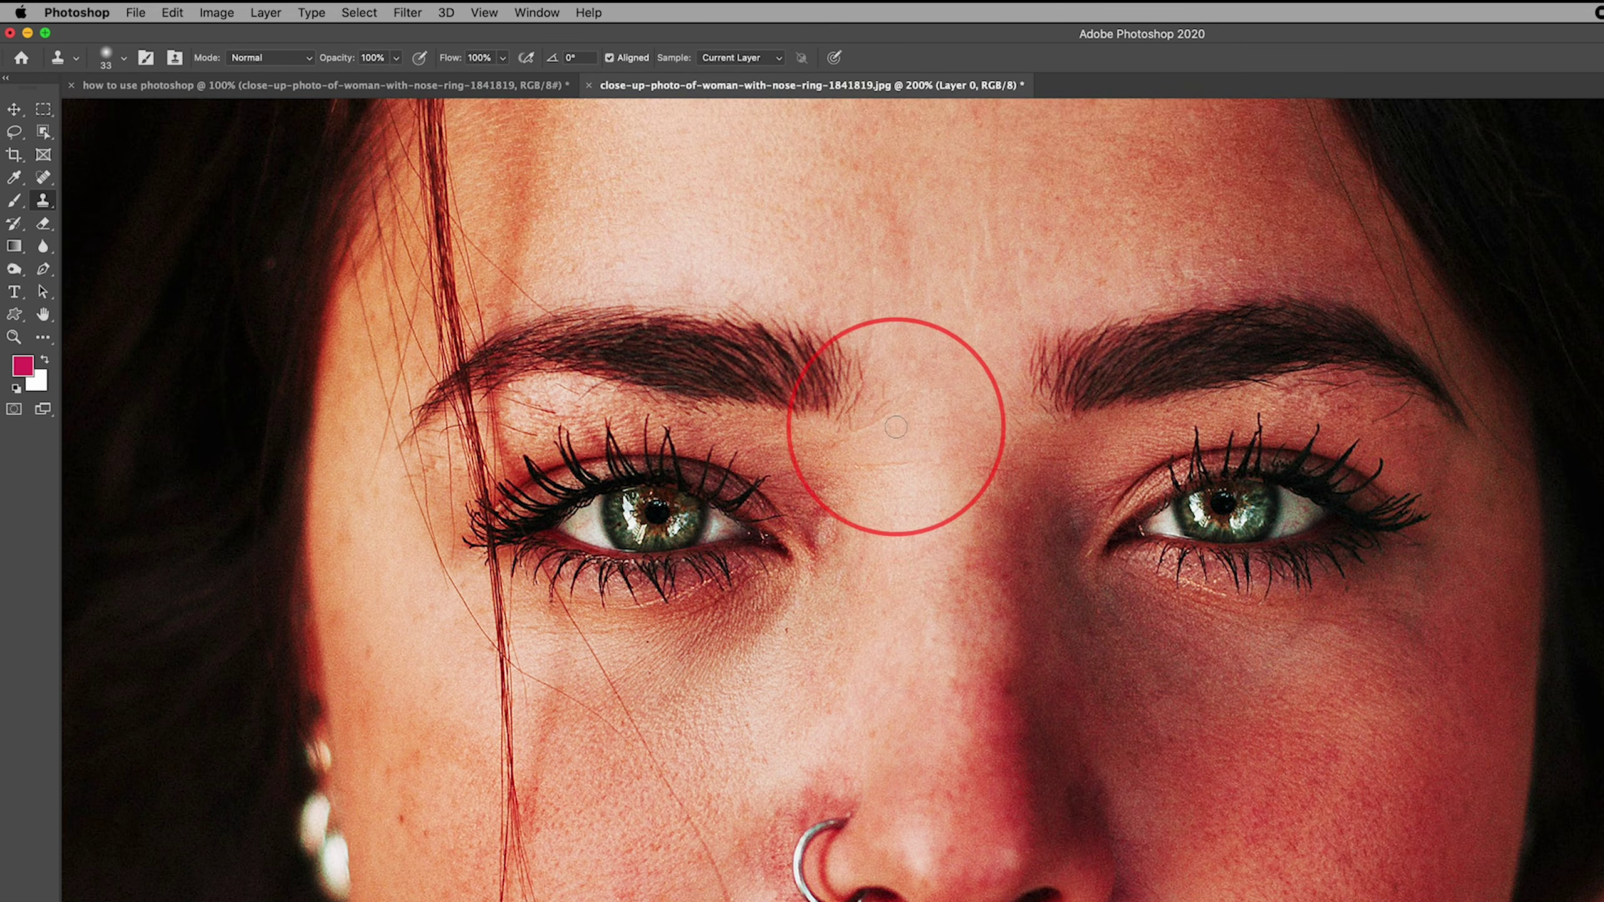
{"action": "scroll", "coordinate": [955, 448], "scroll_direction": "up", "scroll_amount": 5}
{"action": "scroll", "coordinate": [915, 464], "scroll_direction": "up", "scroll_amount": 5}
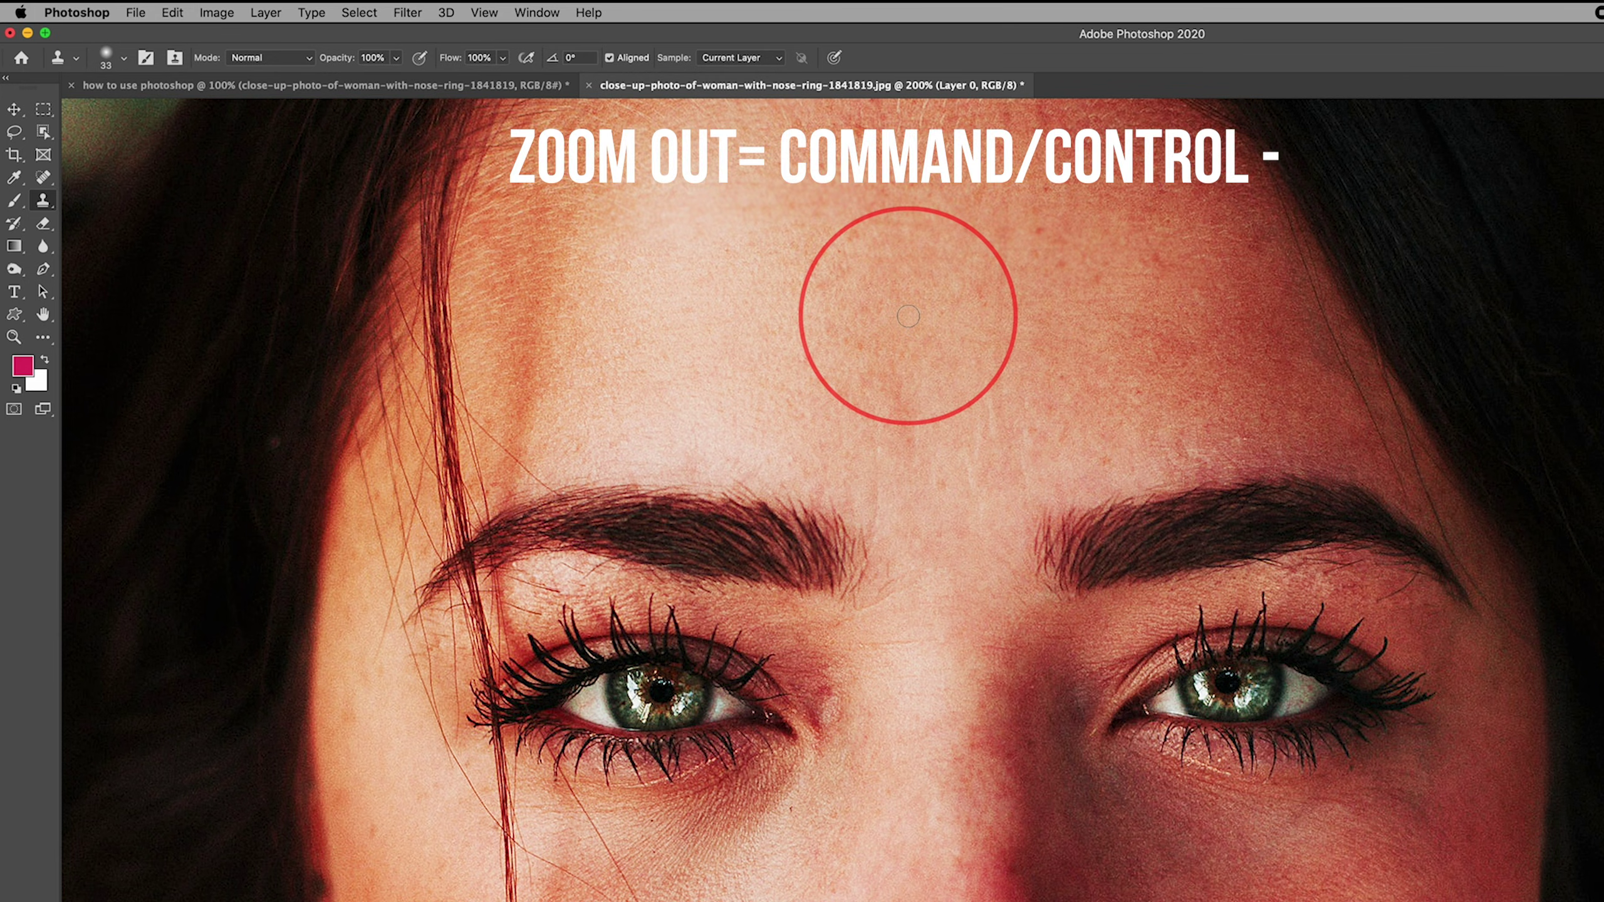
{"action": "key", "text": "super+minus"}
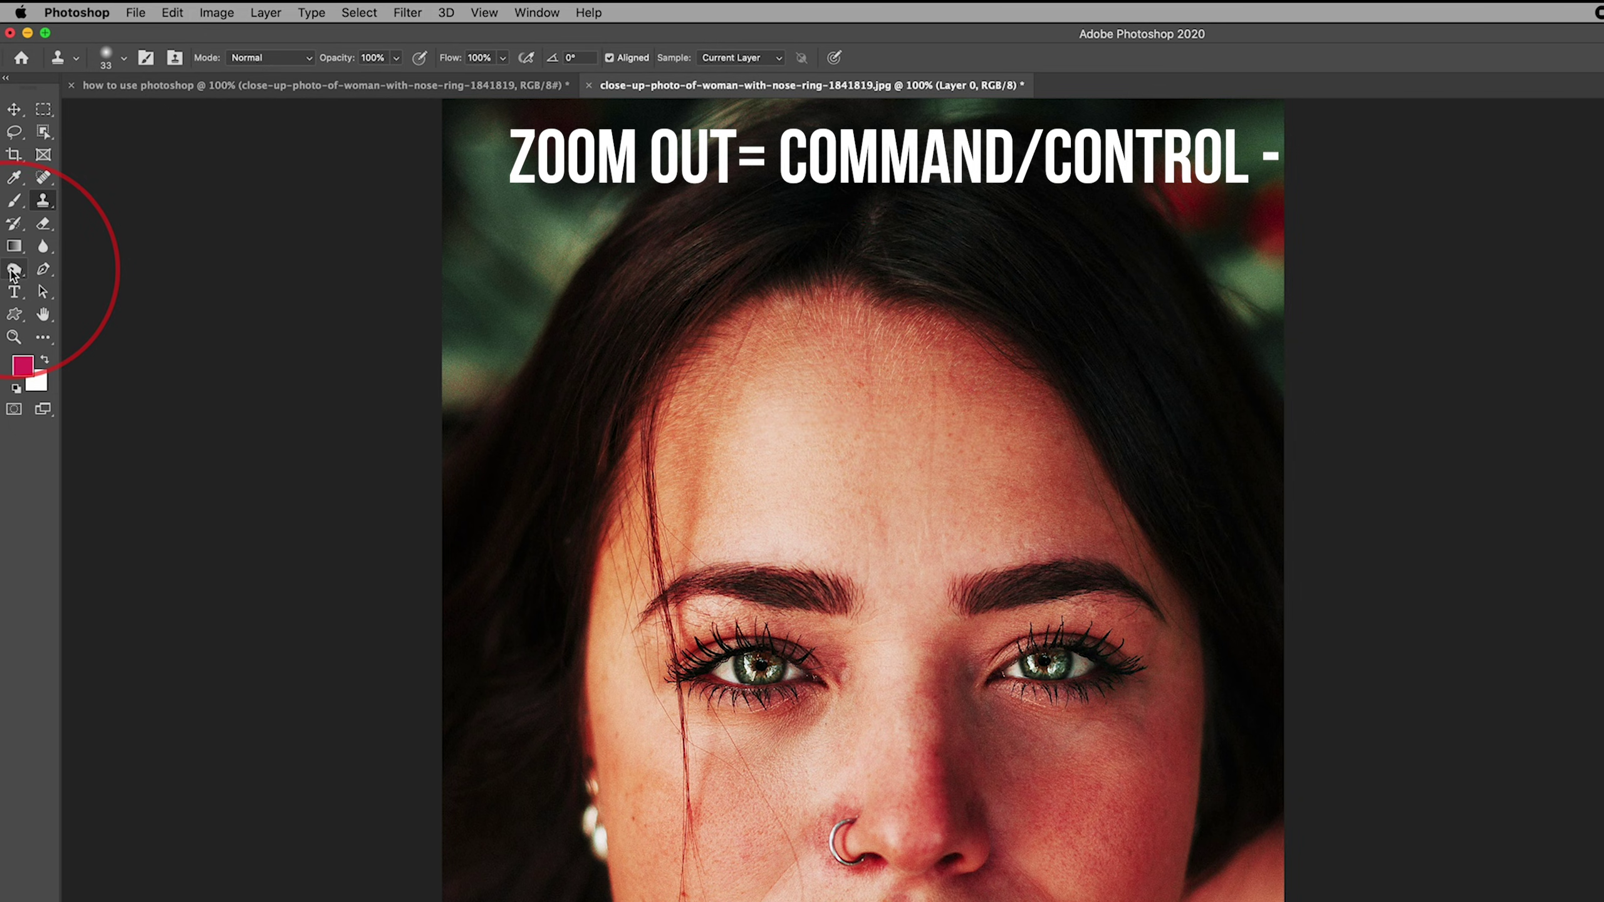
Try painting Brush strokes across the portrait's forehead and undo them
{"action": "left_click", "coordinate": [13, 201]}
{"action": "left_click", "coordinate": [750, 514]}
{"action": "mouse_move", "coordinate": [763, 495]}
{"action": "left_mouse_down"}
{"action": "mouse_move", "coordinate": [943, 467]}
{"action": "mouse_move", "coordinate": [1041, 541]}
{"action": "mouse_move", "coordinate": [617, 429]}
{"action": "mouse_move", "coordinate": [979, 312]}
{"action": "left_mouse_up"}
{"action": "key", "text": "super+z"}
{"action": "key", "text": "super+z"}
{"action": "key", "text": "super+z"}
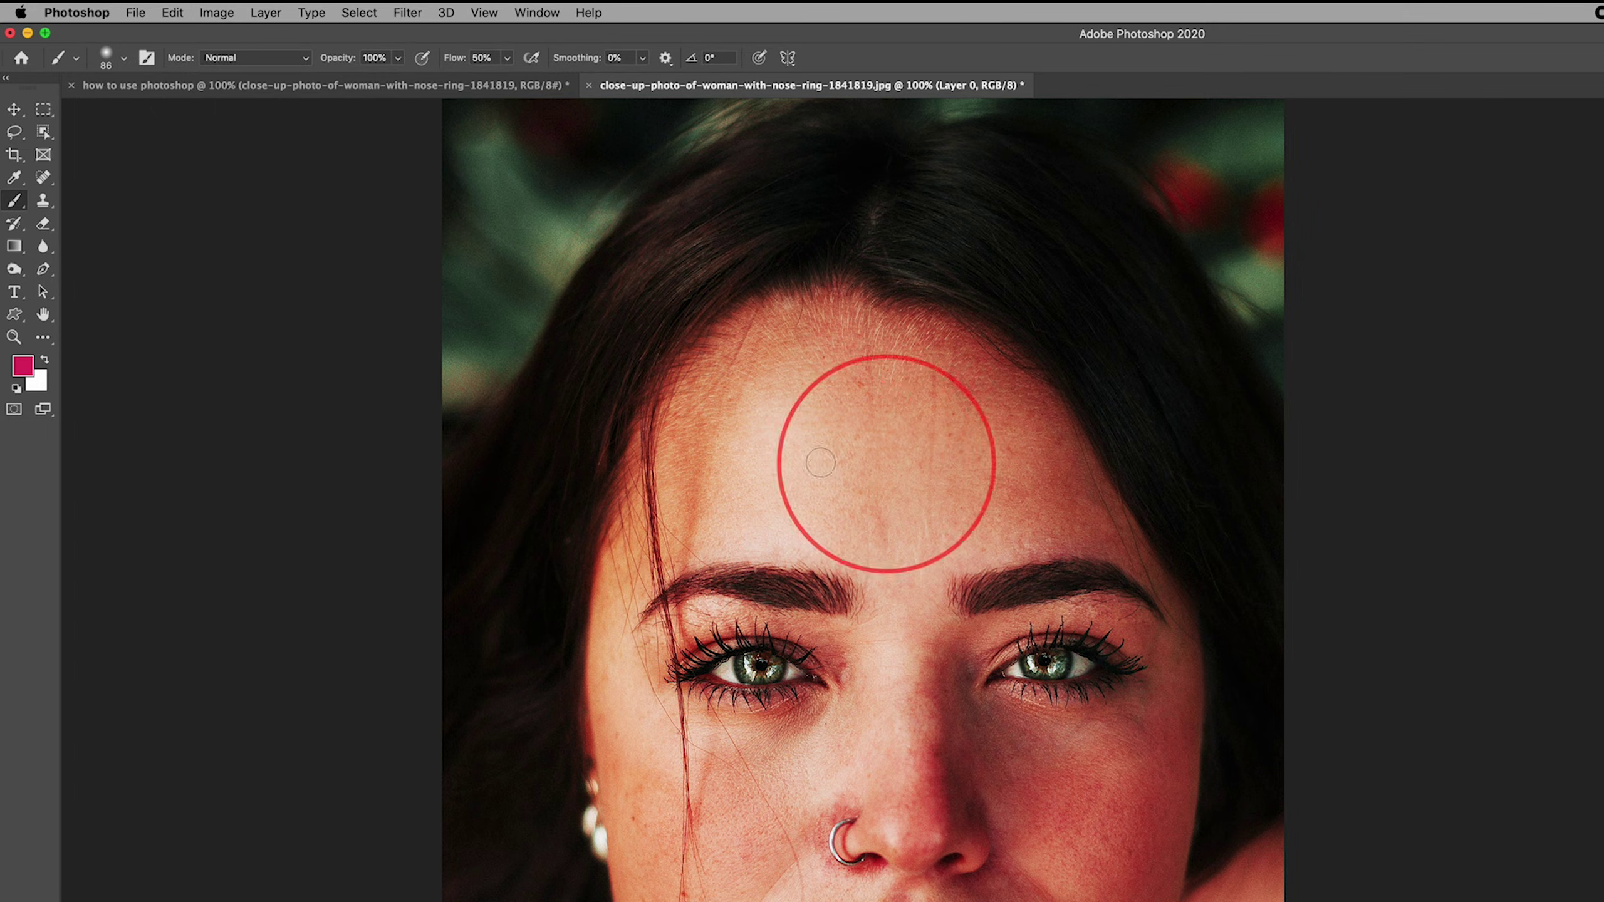
Examine the file format choices for saving the portrait under a new name, without saving it
{"action": "left_click", "coordinate": [388, 87]}
{"action": "left_click", "coordinate": [741, 92]}
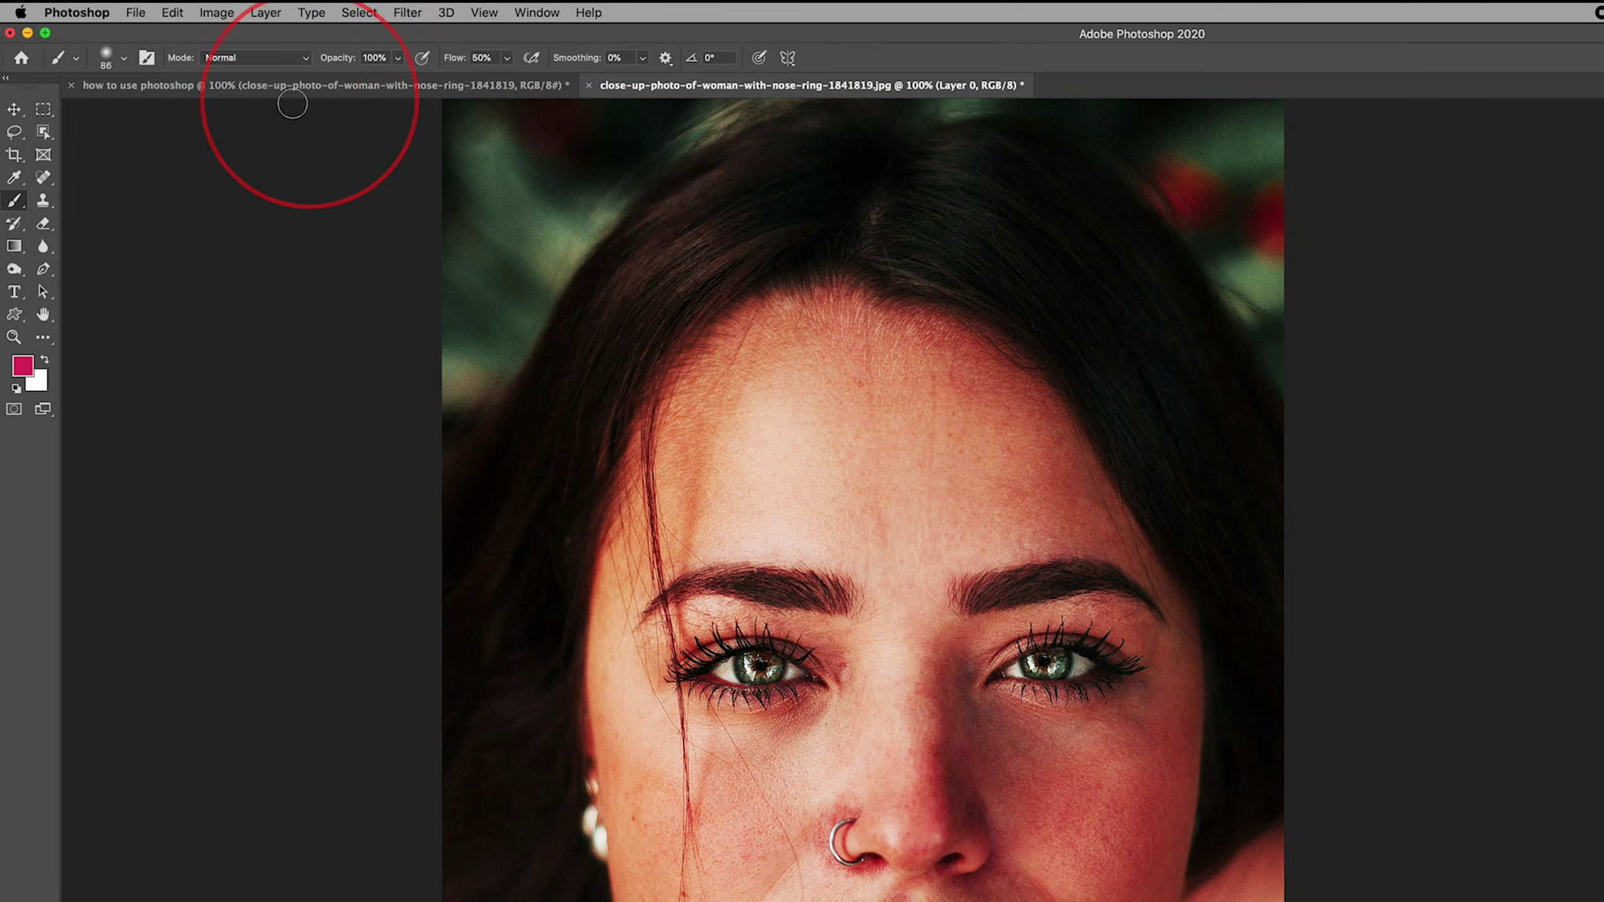
{"action": "left_click", "coordinate": [136, 12]}
{"action": "left_click", "coordinate": [154, 212]}
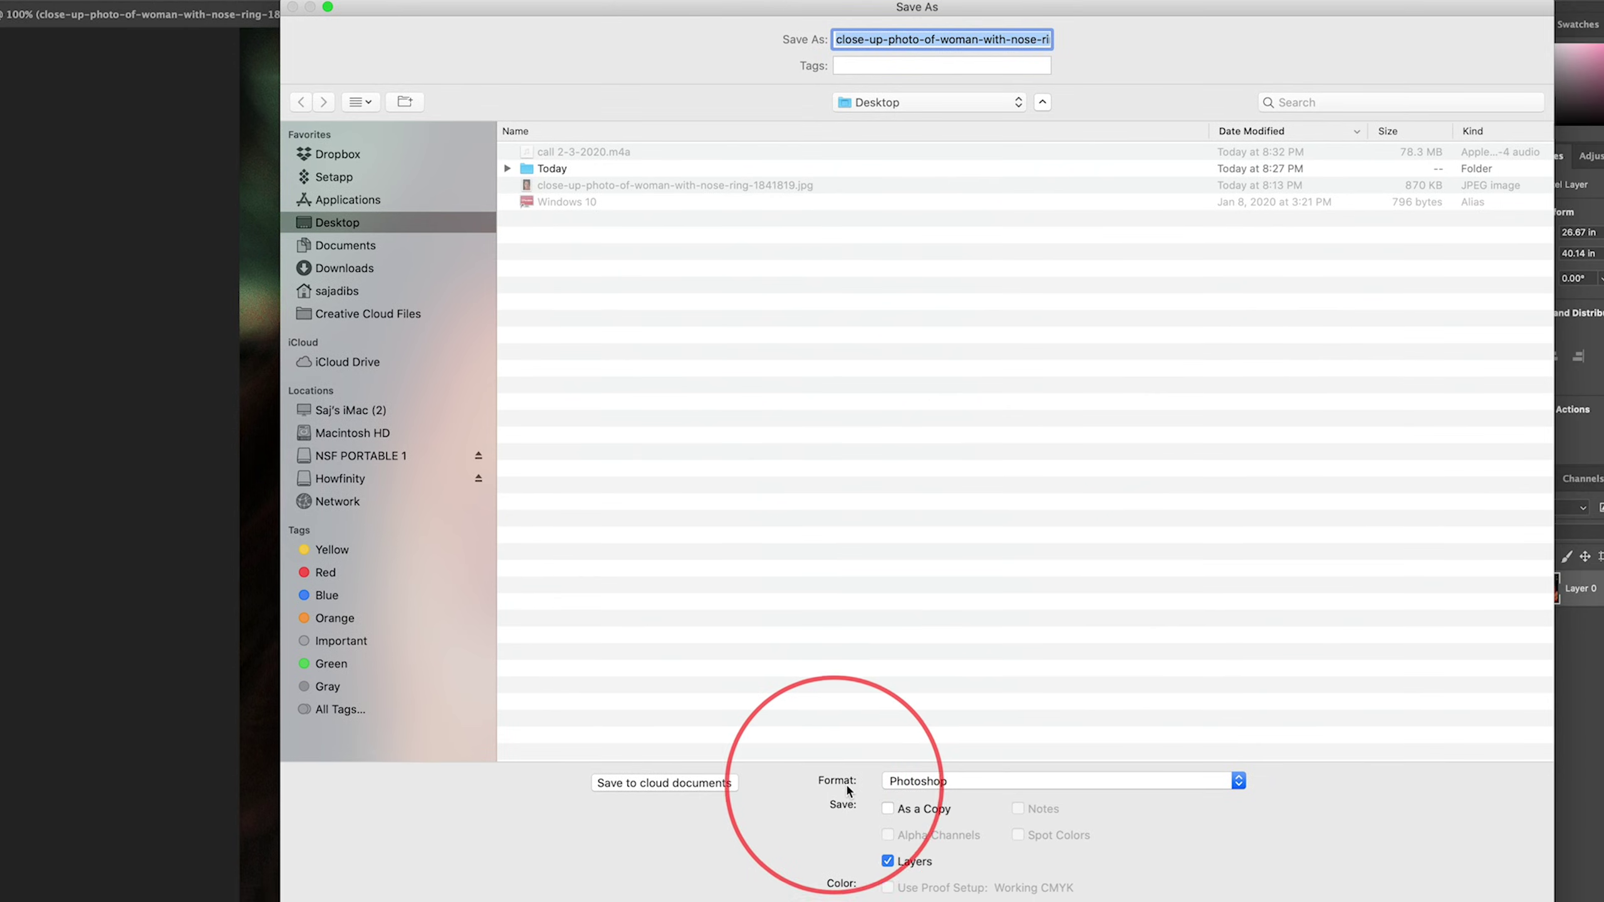
{"action": "left_click", "coordinate": [918, 783]}
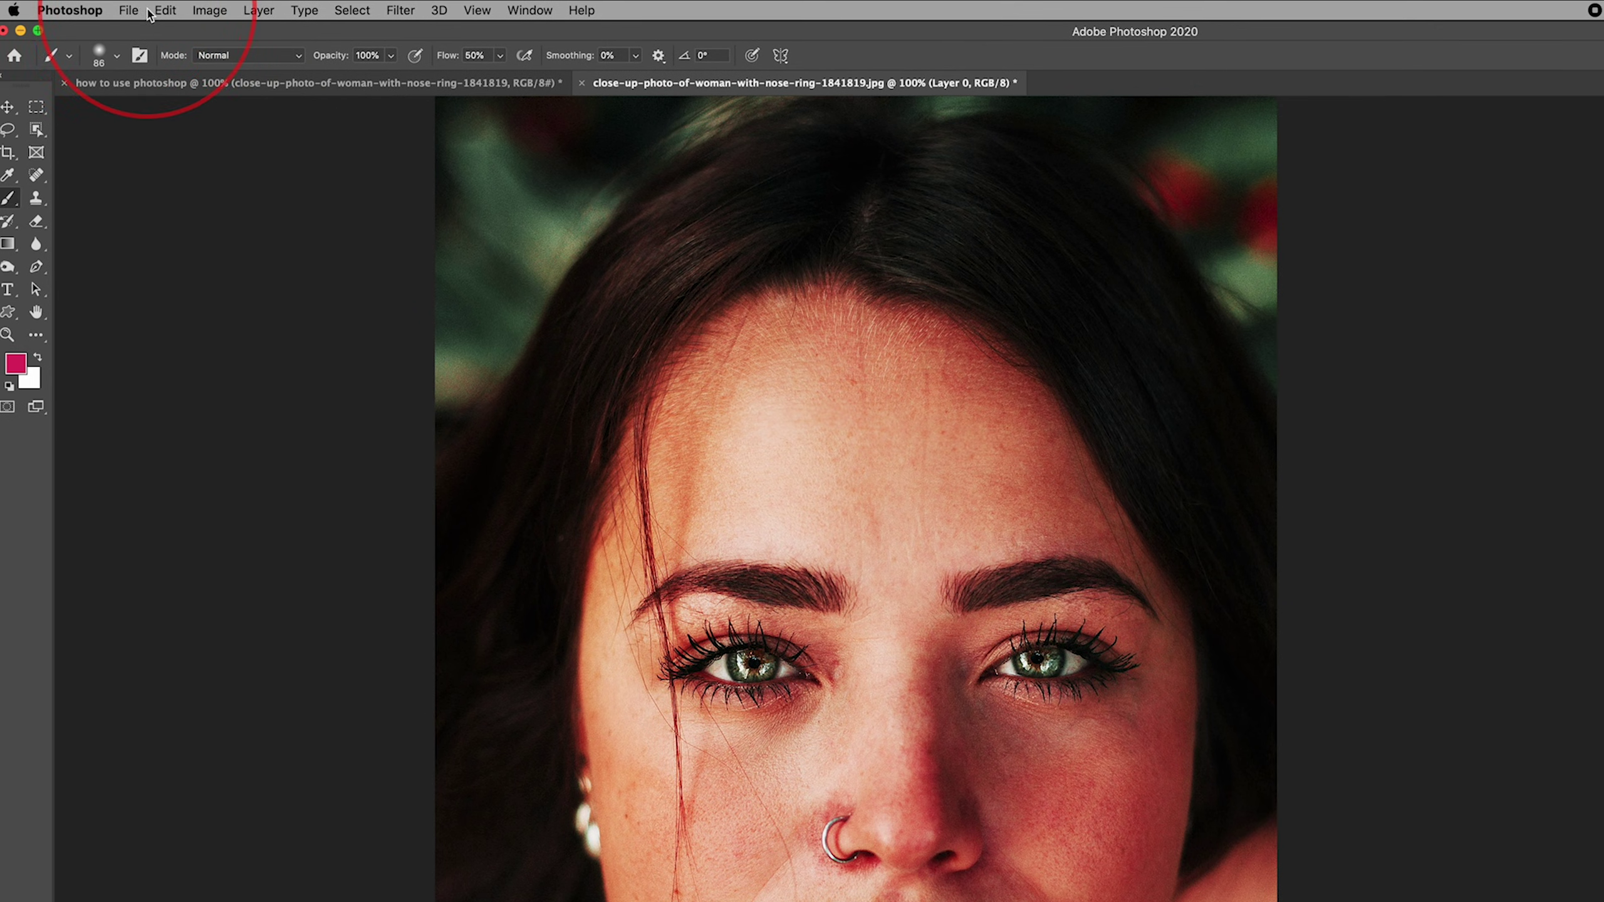
Preview the Export As settings for the portrait with the JPG format and cancel the export
{"action": "left_click", "coordinate": [130, 8]}
{"action": "mouse_move", "coordinate": [199, 252]}
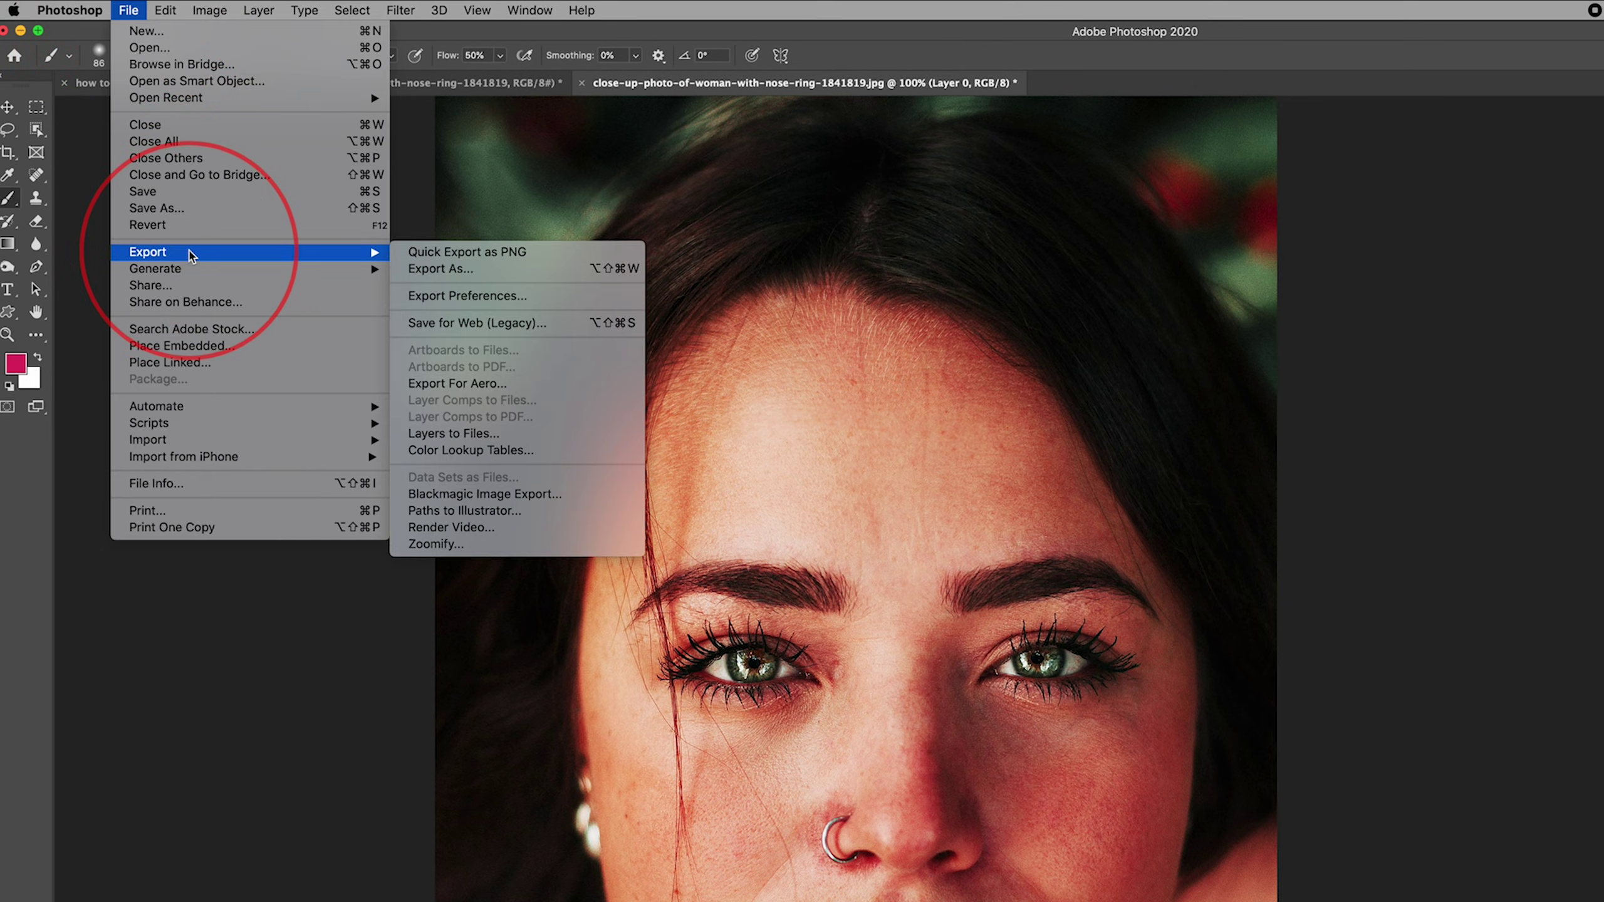
{"action": "left_click", "coordinate": [478, 272]}
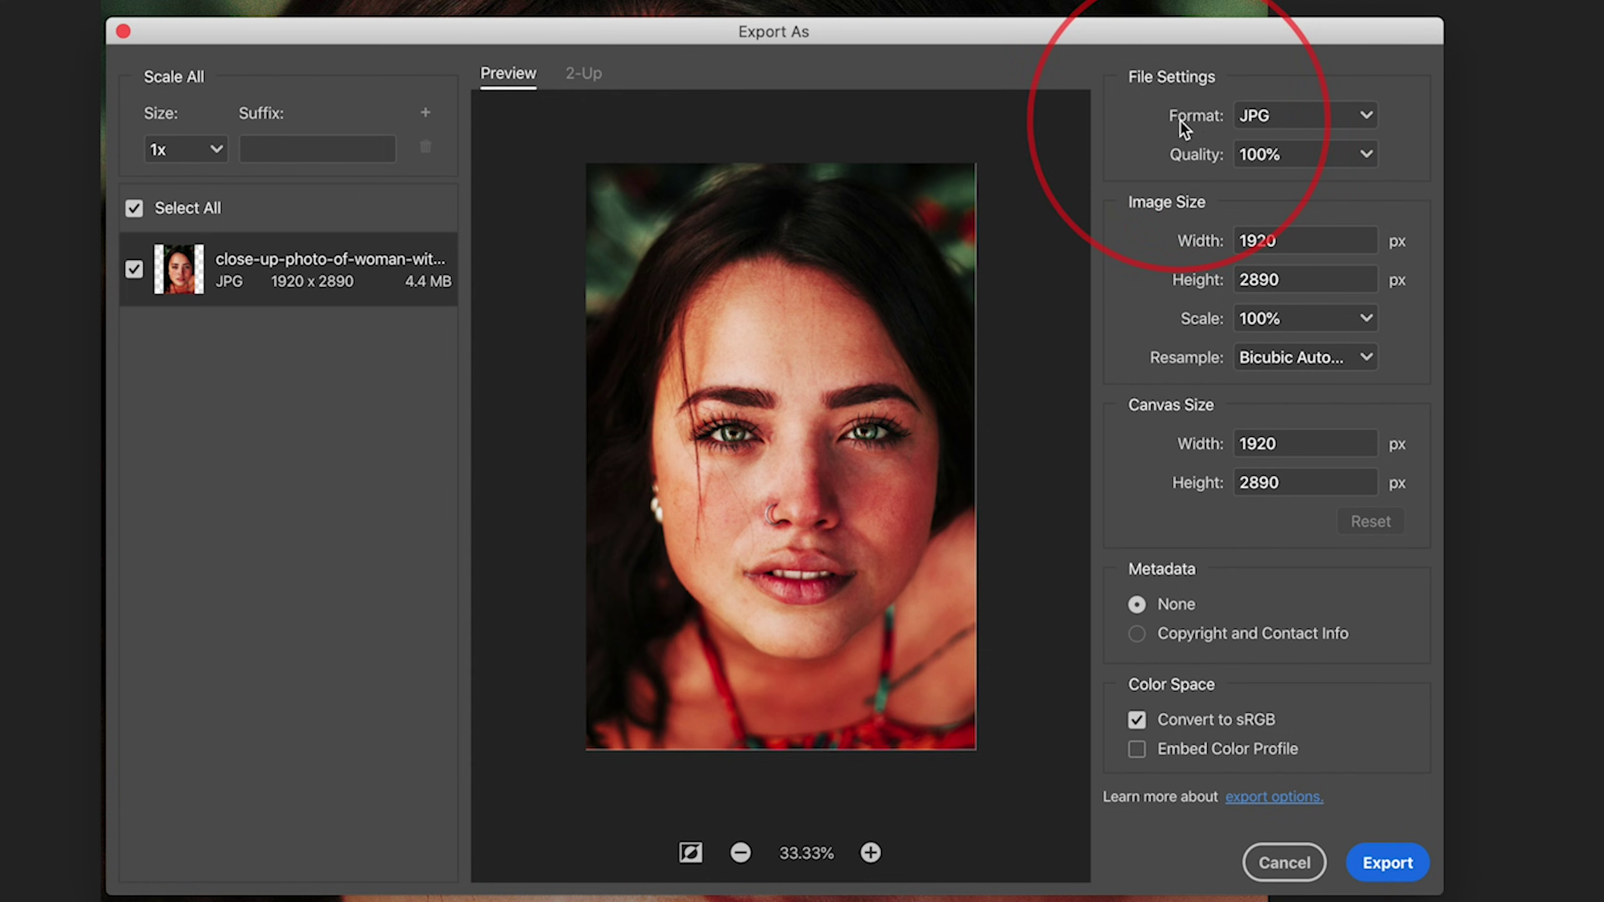
{"action": "left_click", "coordinate": [1282, 128]}
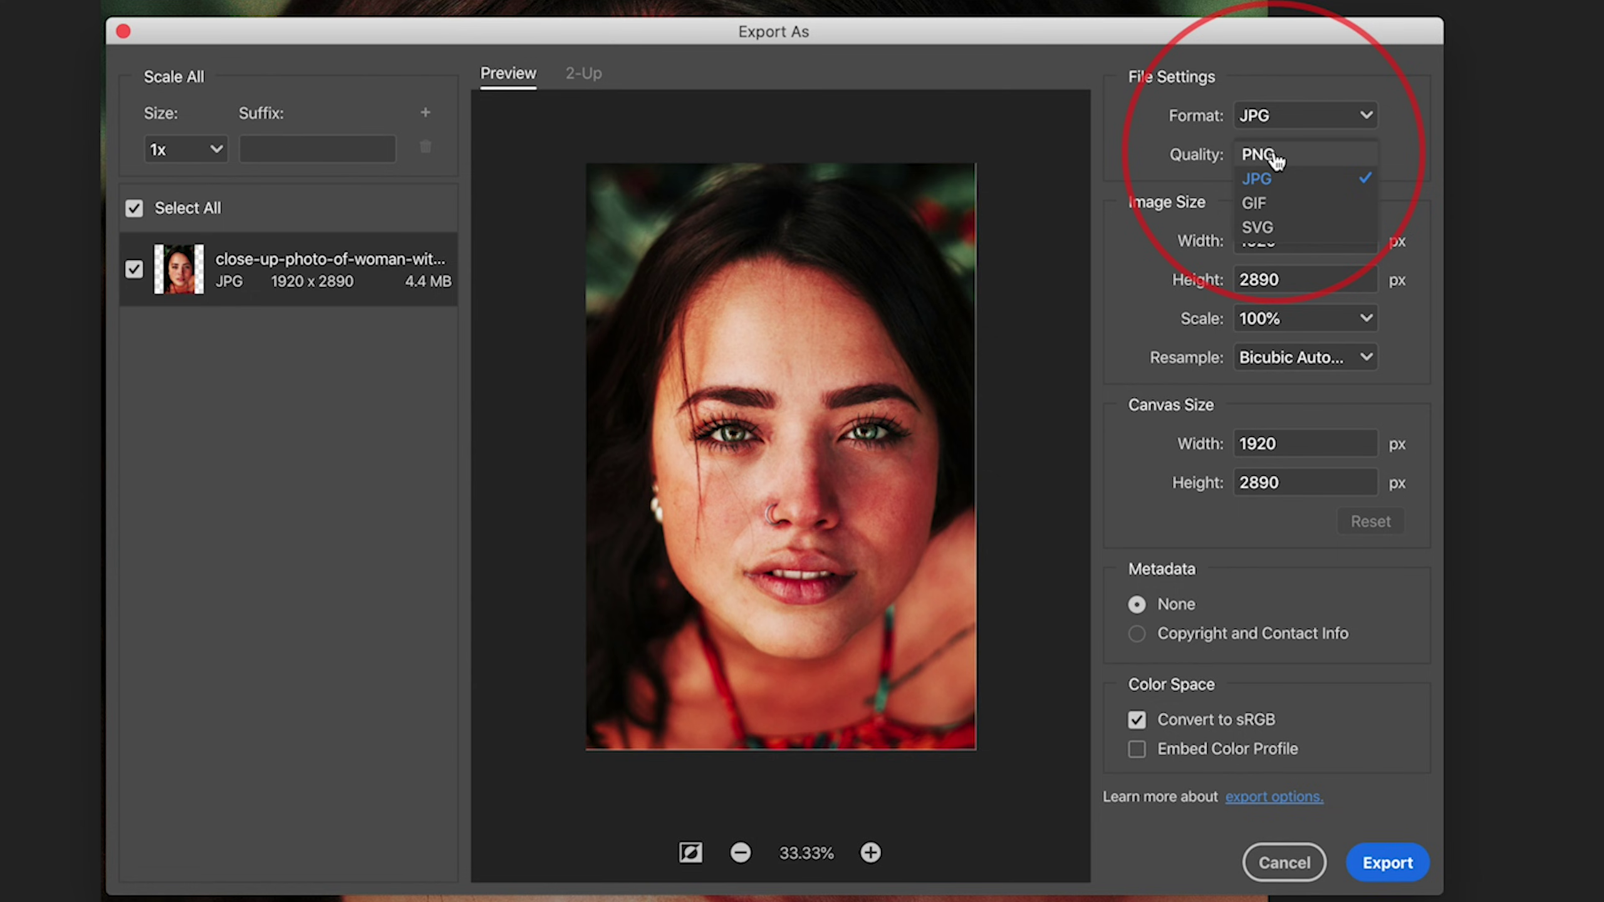
{"action": "left_click", "coordinate": [1257, 178]}
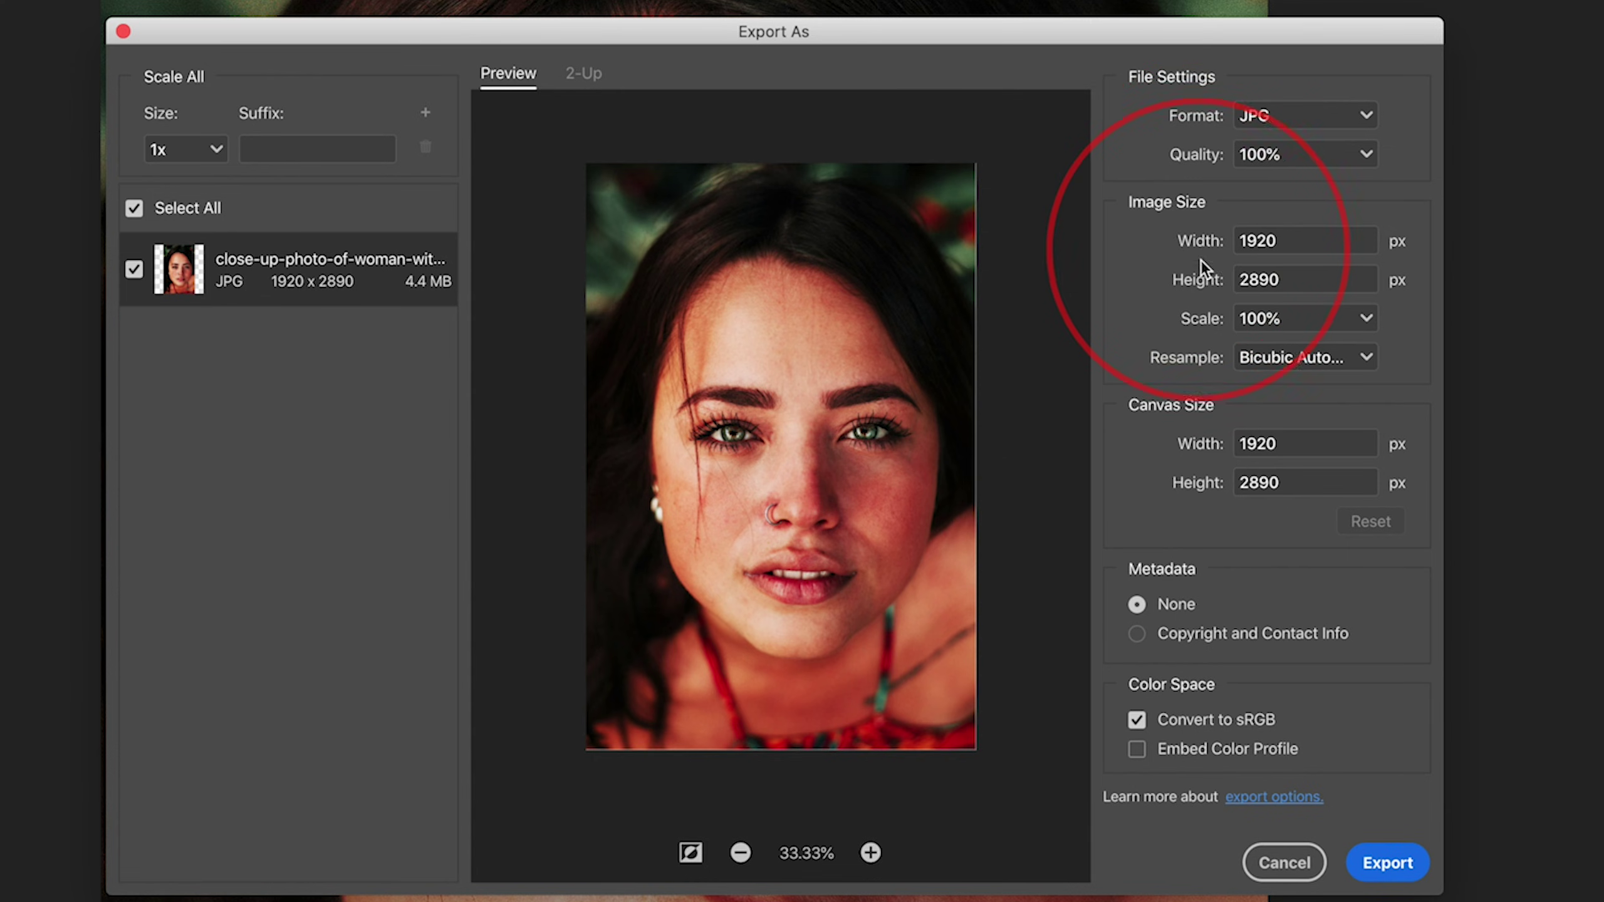
{"action": "left_click", "coordinate": [1271, 239]}
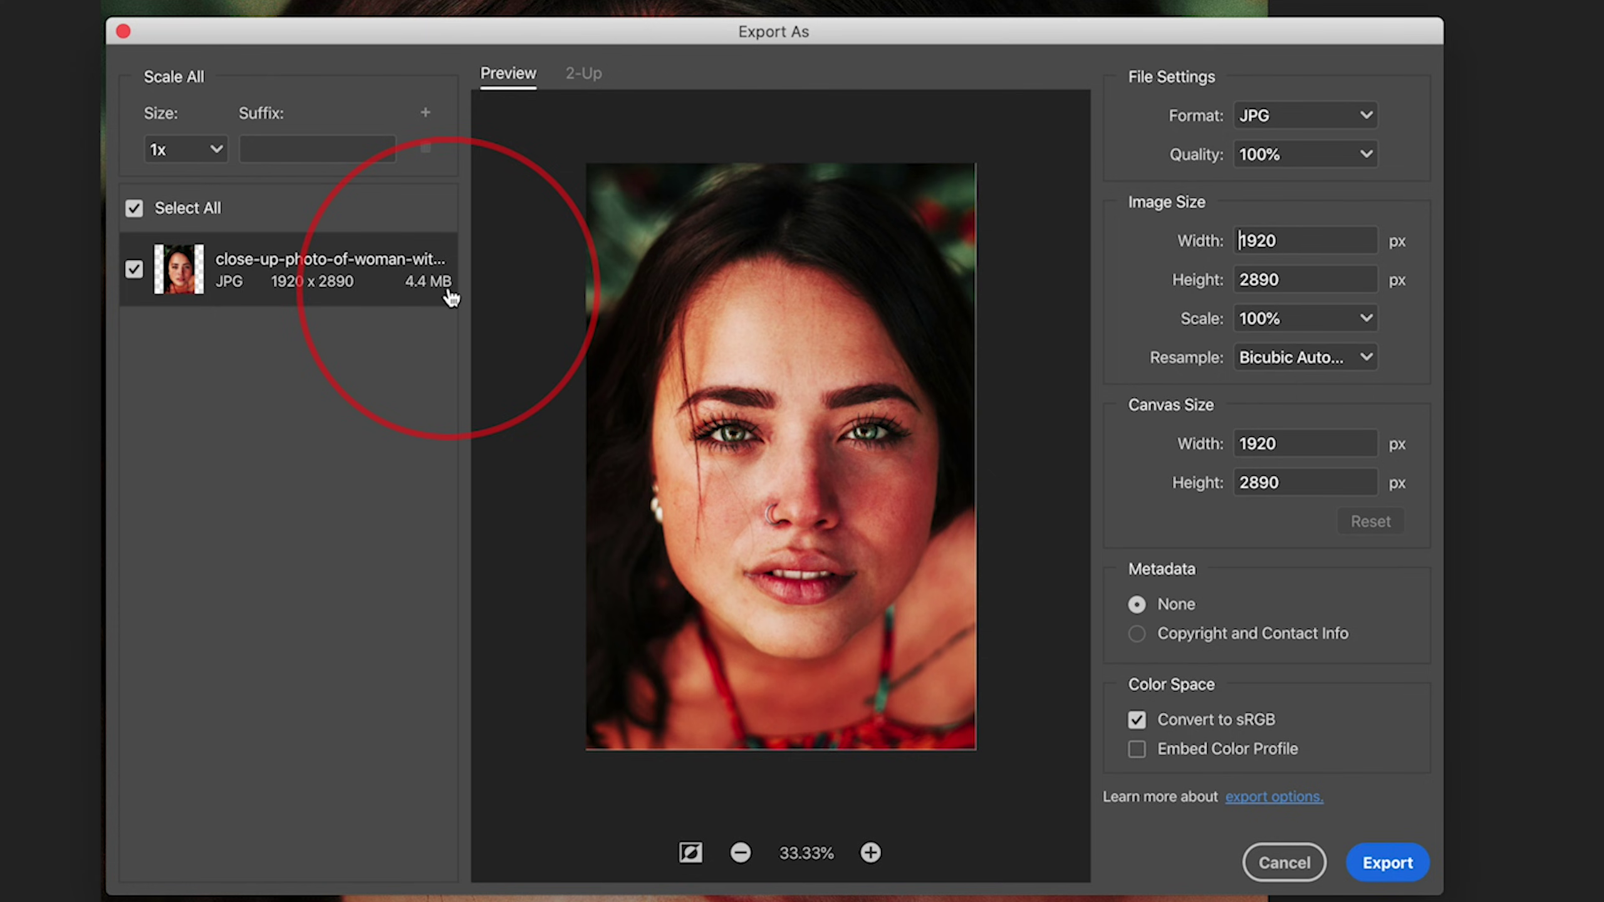
{"action": "left_click", "coordinate": [1257, 876]}
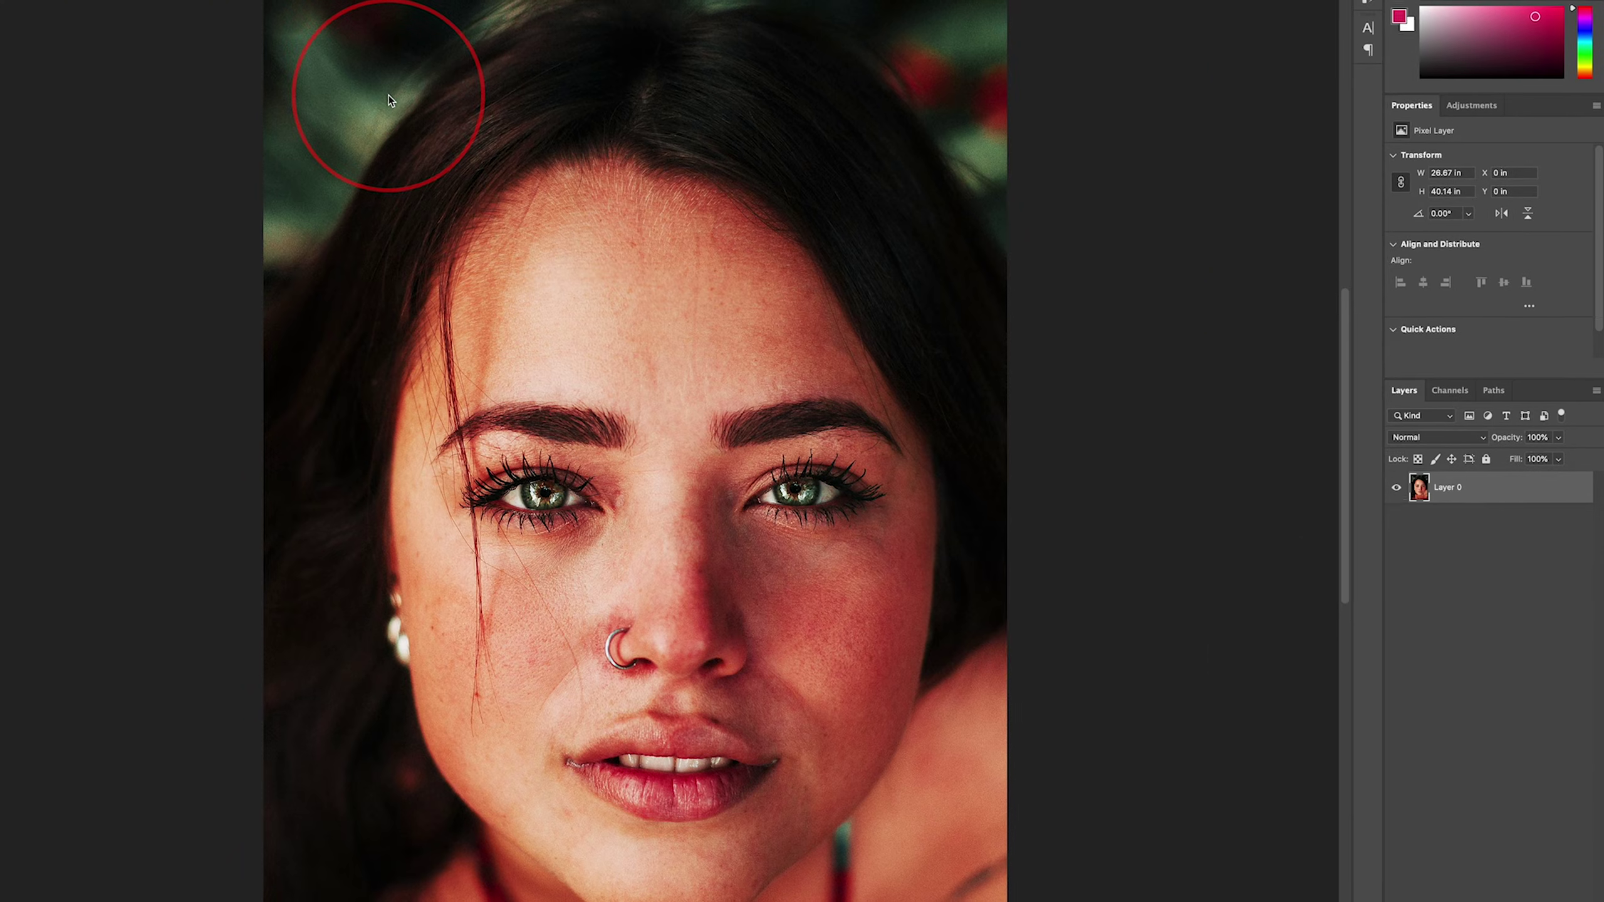